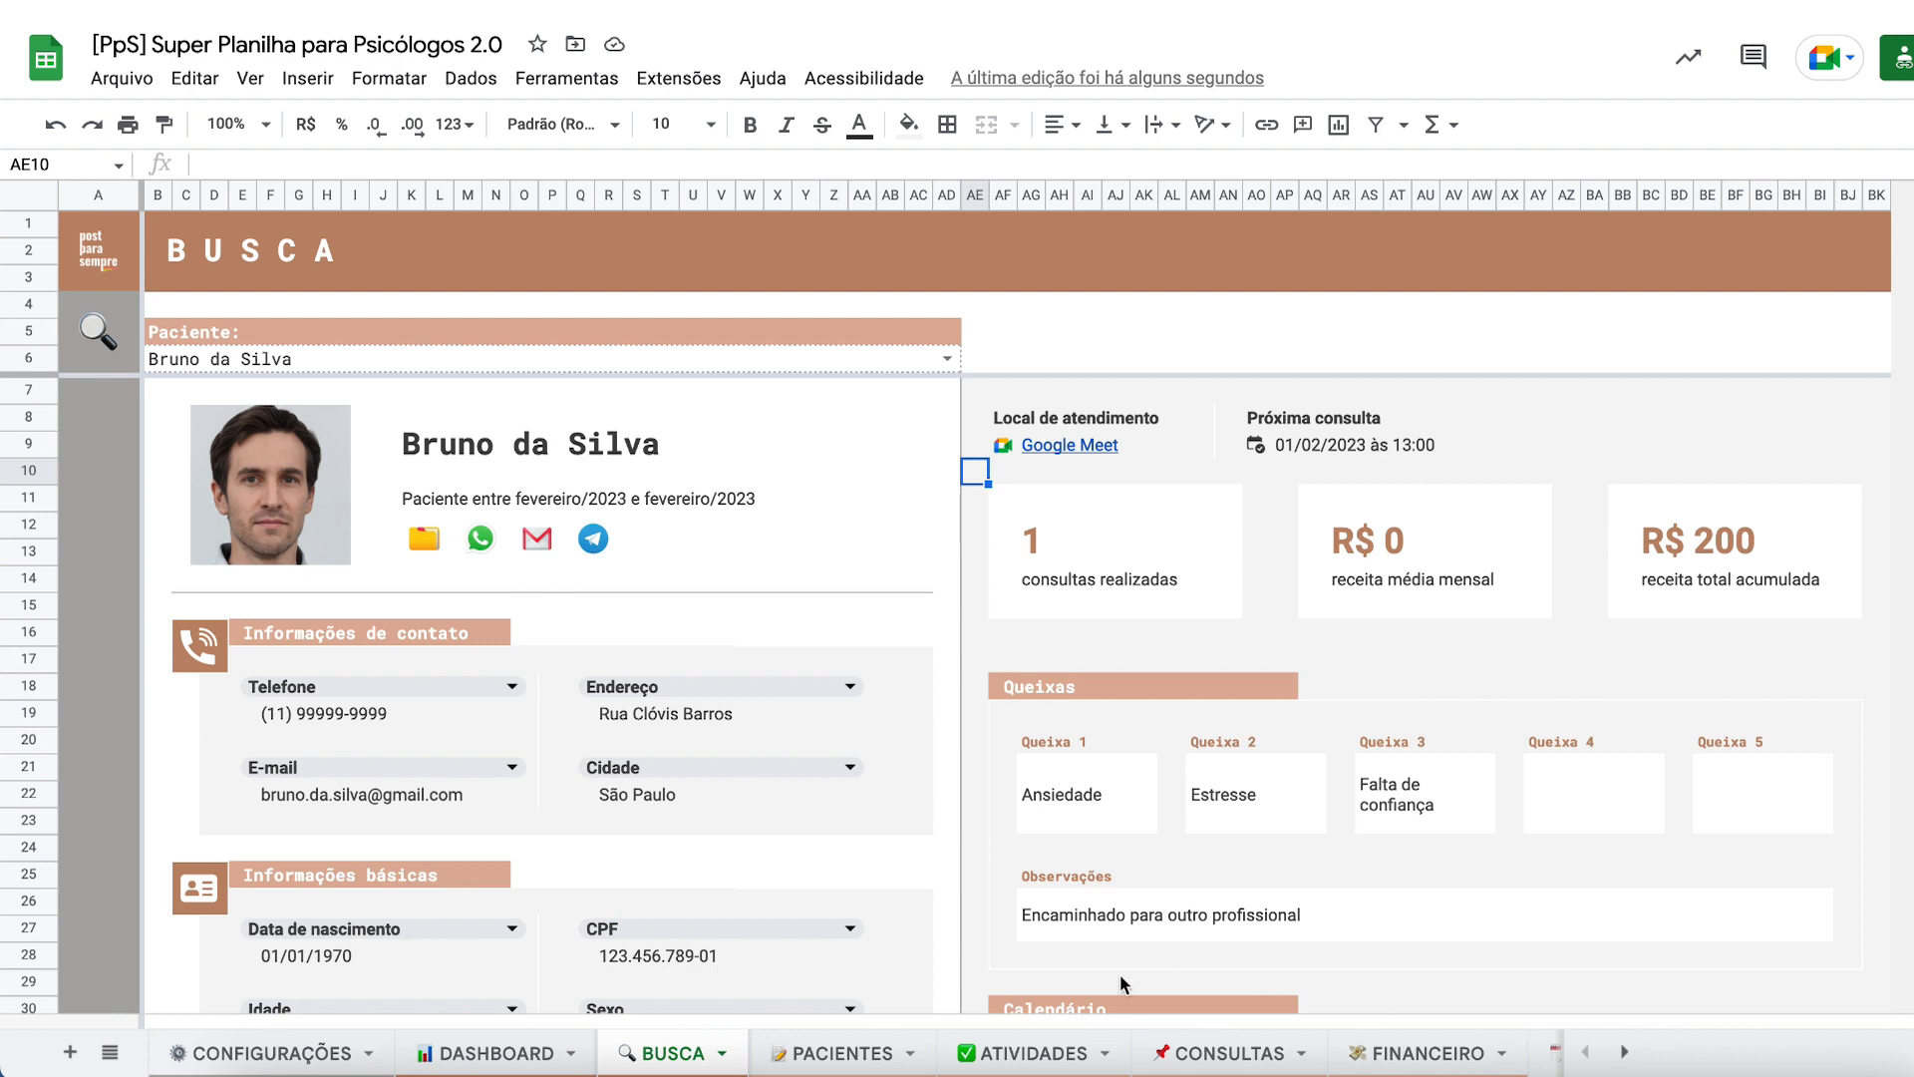
- Open and close the Endereço and Cidade field choices on BUSCA unchanged, then go to DASHBOARD
double_click(766, 685)
left_click(890, 739)
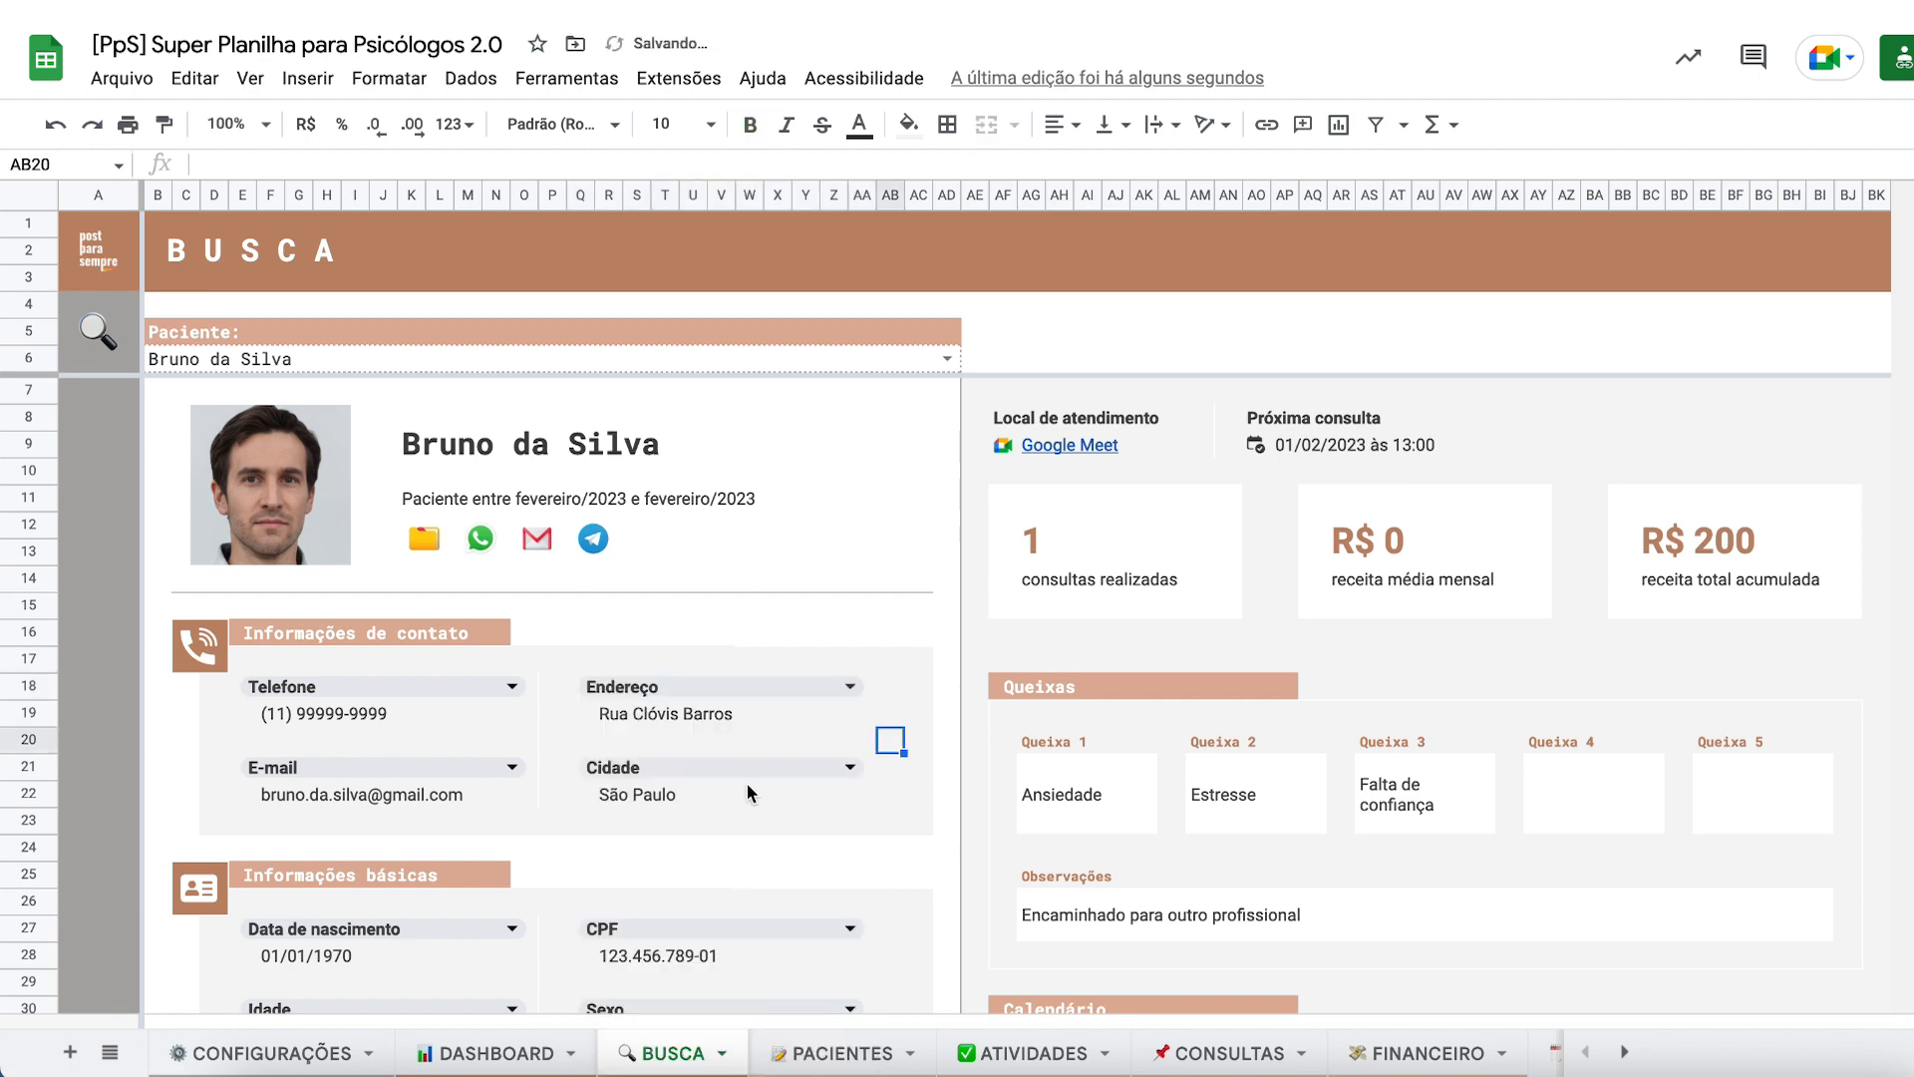
double_click(748, 768)
scroll(718, 897, "down", 2)
left_click(925, 798)
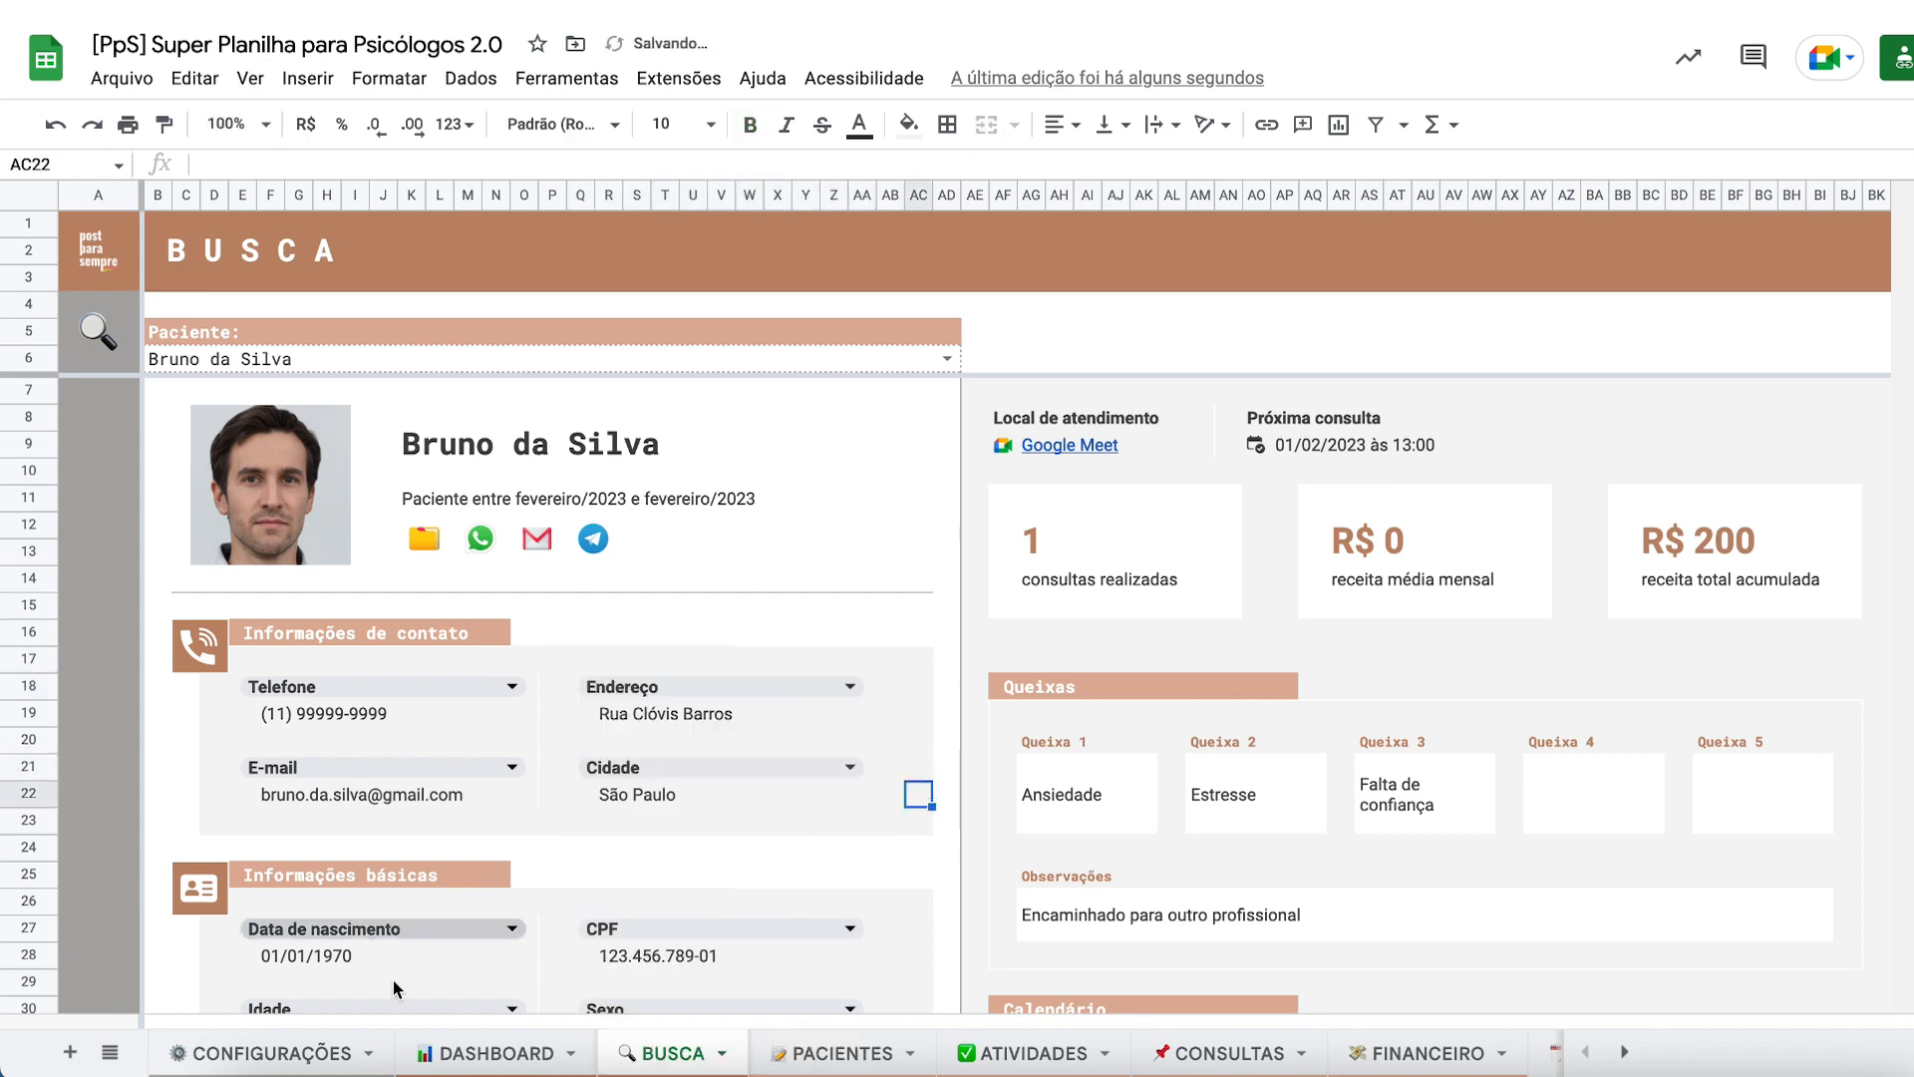
left_click(454, 1052)
- Scroll the dashboard charts, glance at the ESCOLARIDADE field choices unchanged, then move to PACIENTES
scroll(1009, 619, "down", 10)
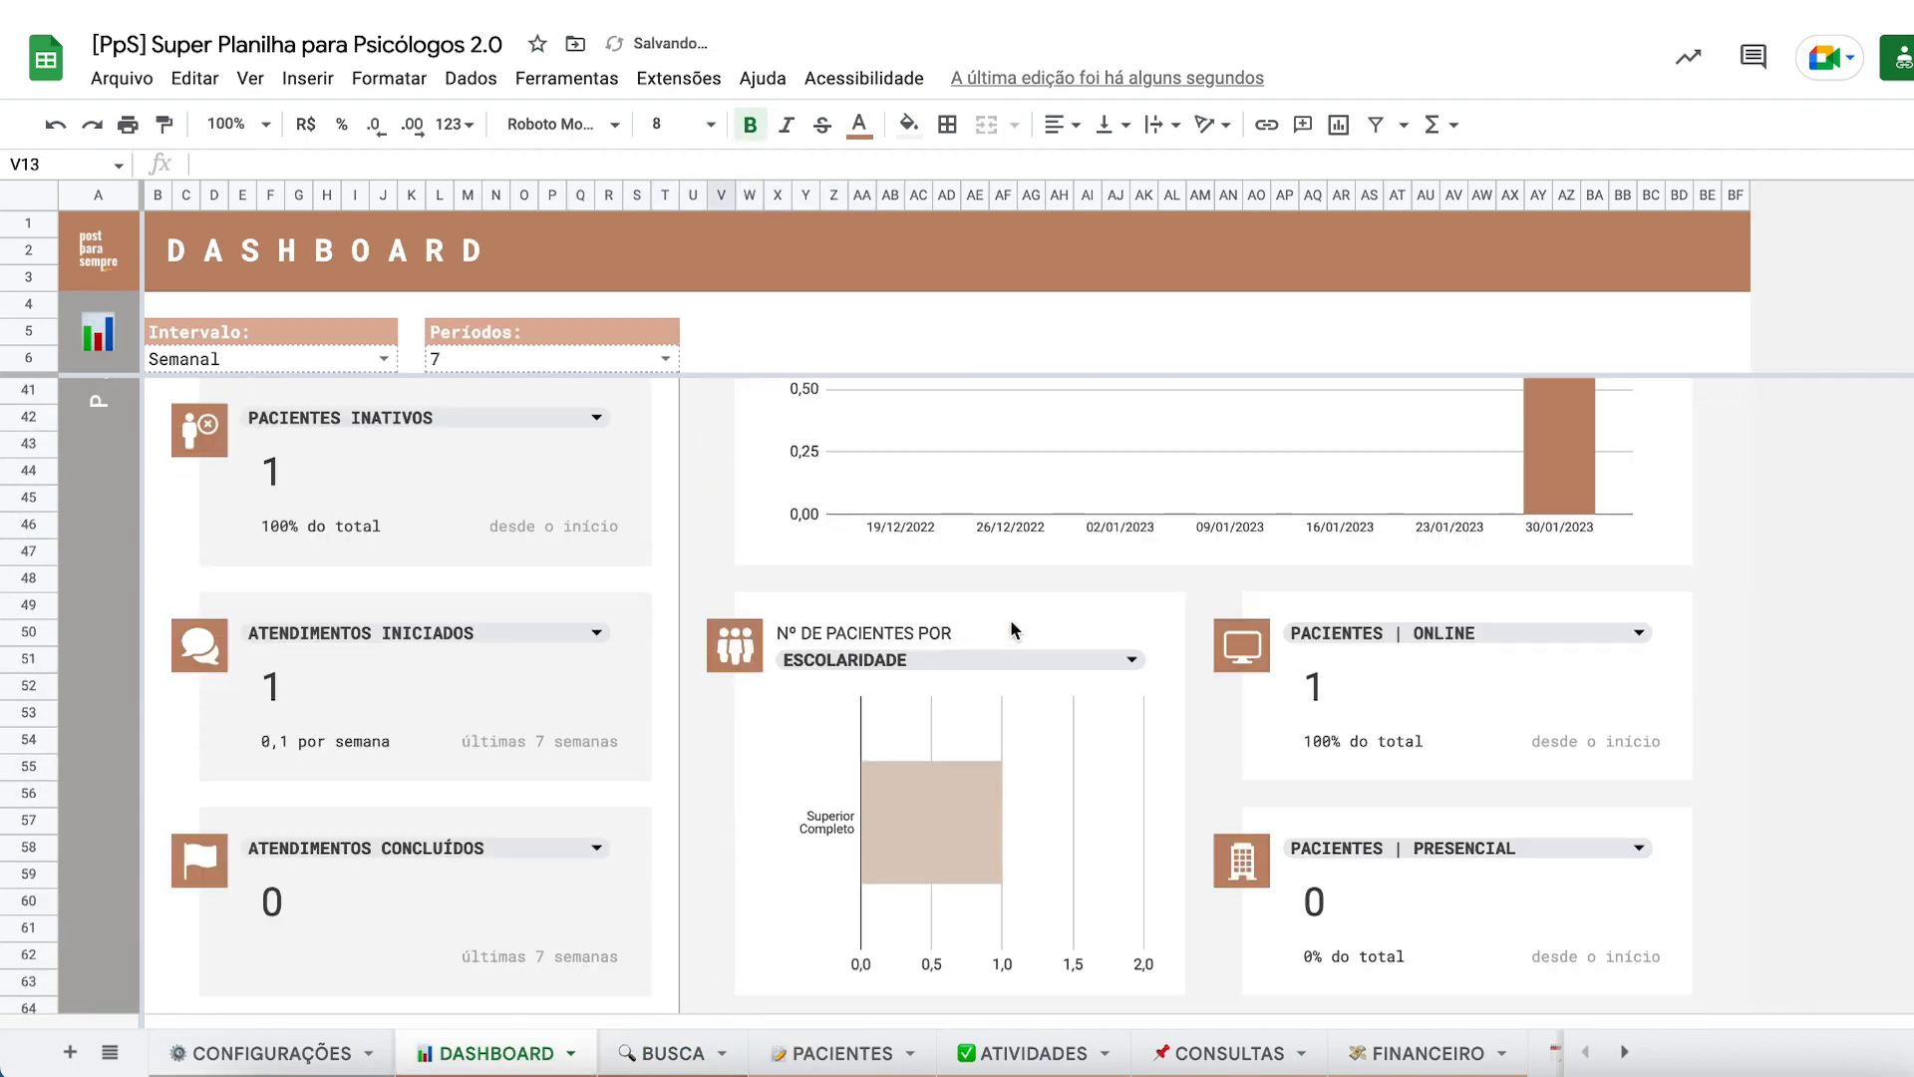
double_click(945, 660)
scroll(887, 838, "down", 5)
left_click(736, 750)
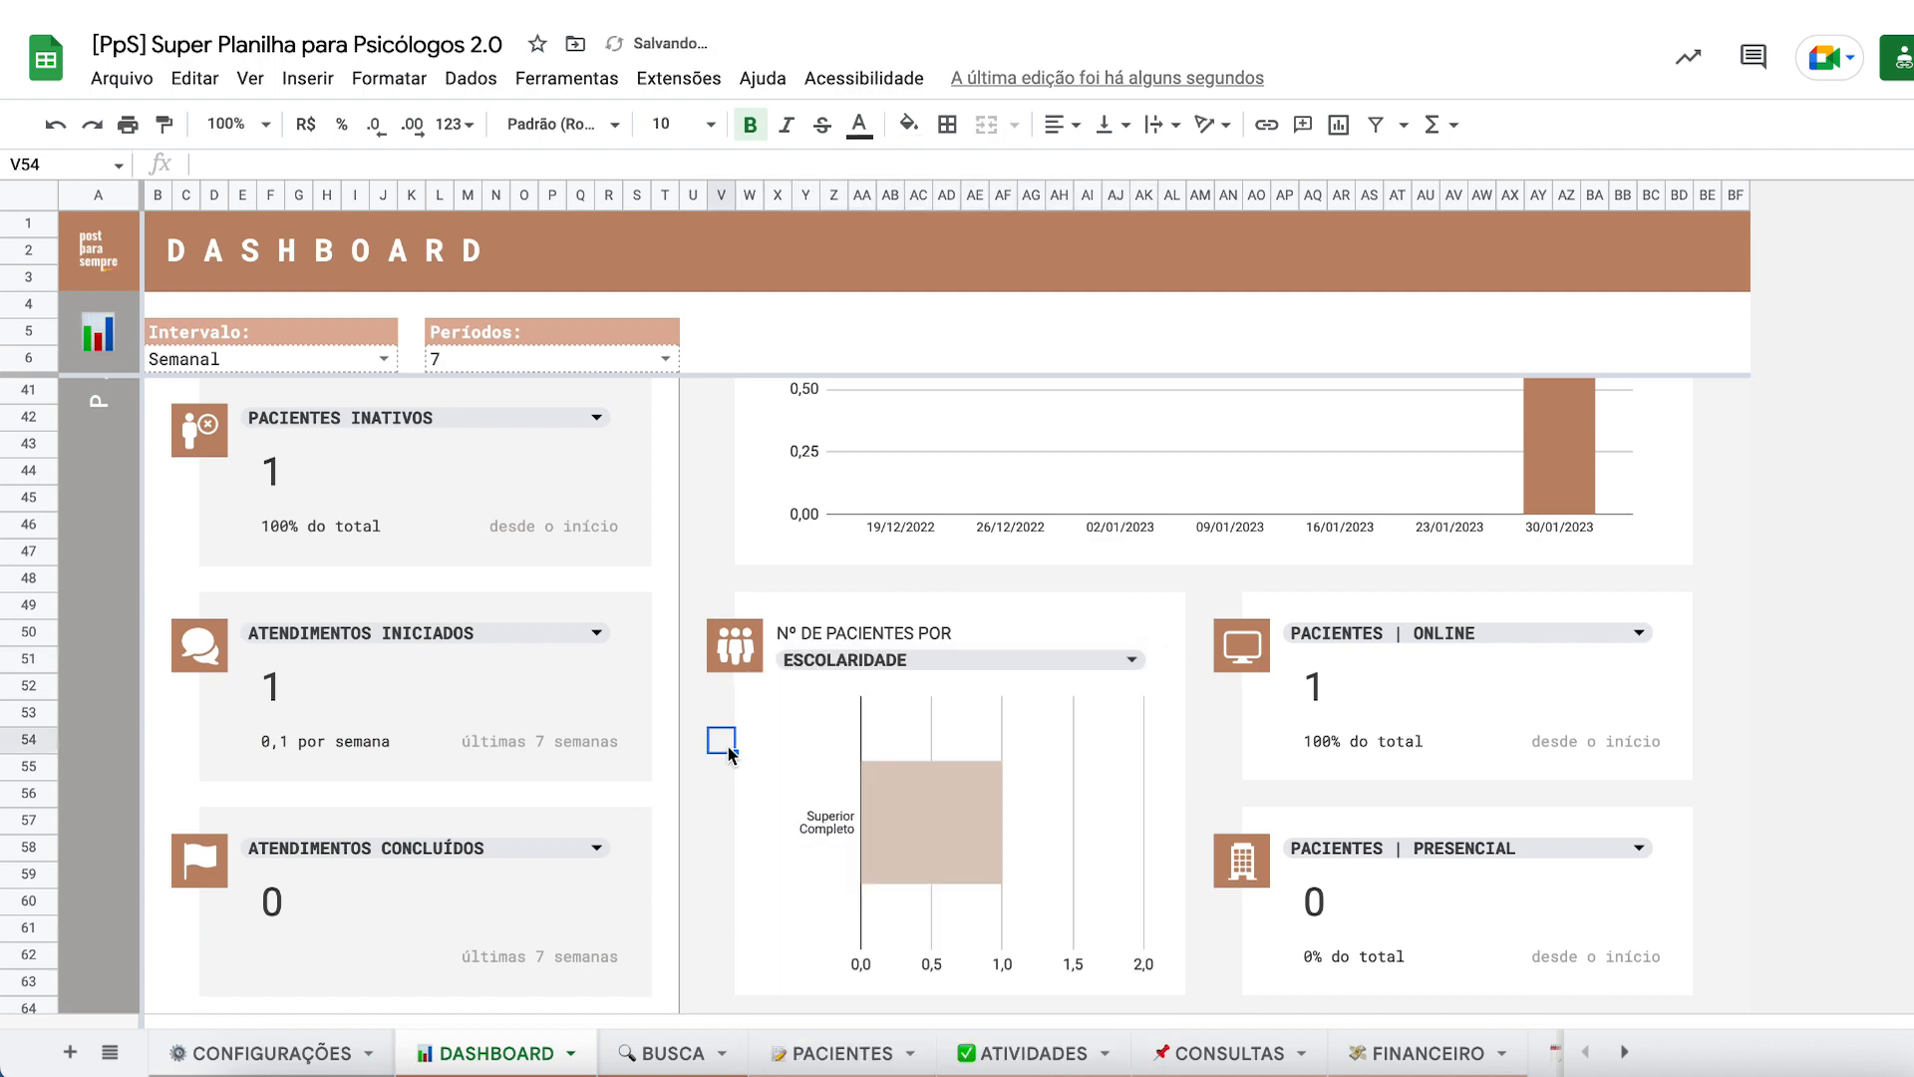
scroll(733, 750, "up", 10)
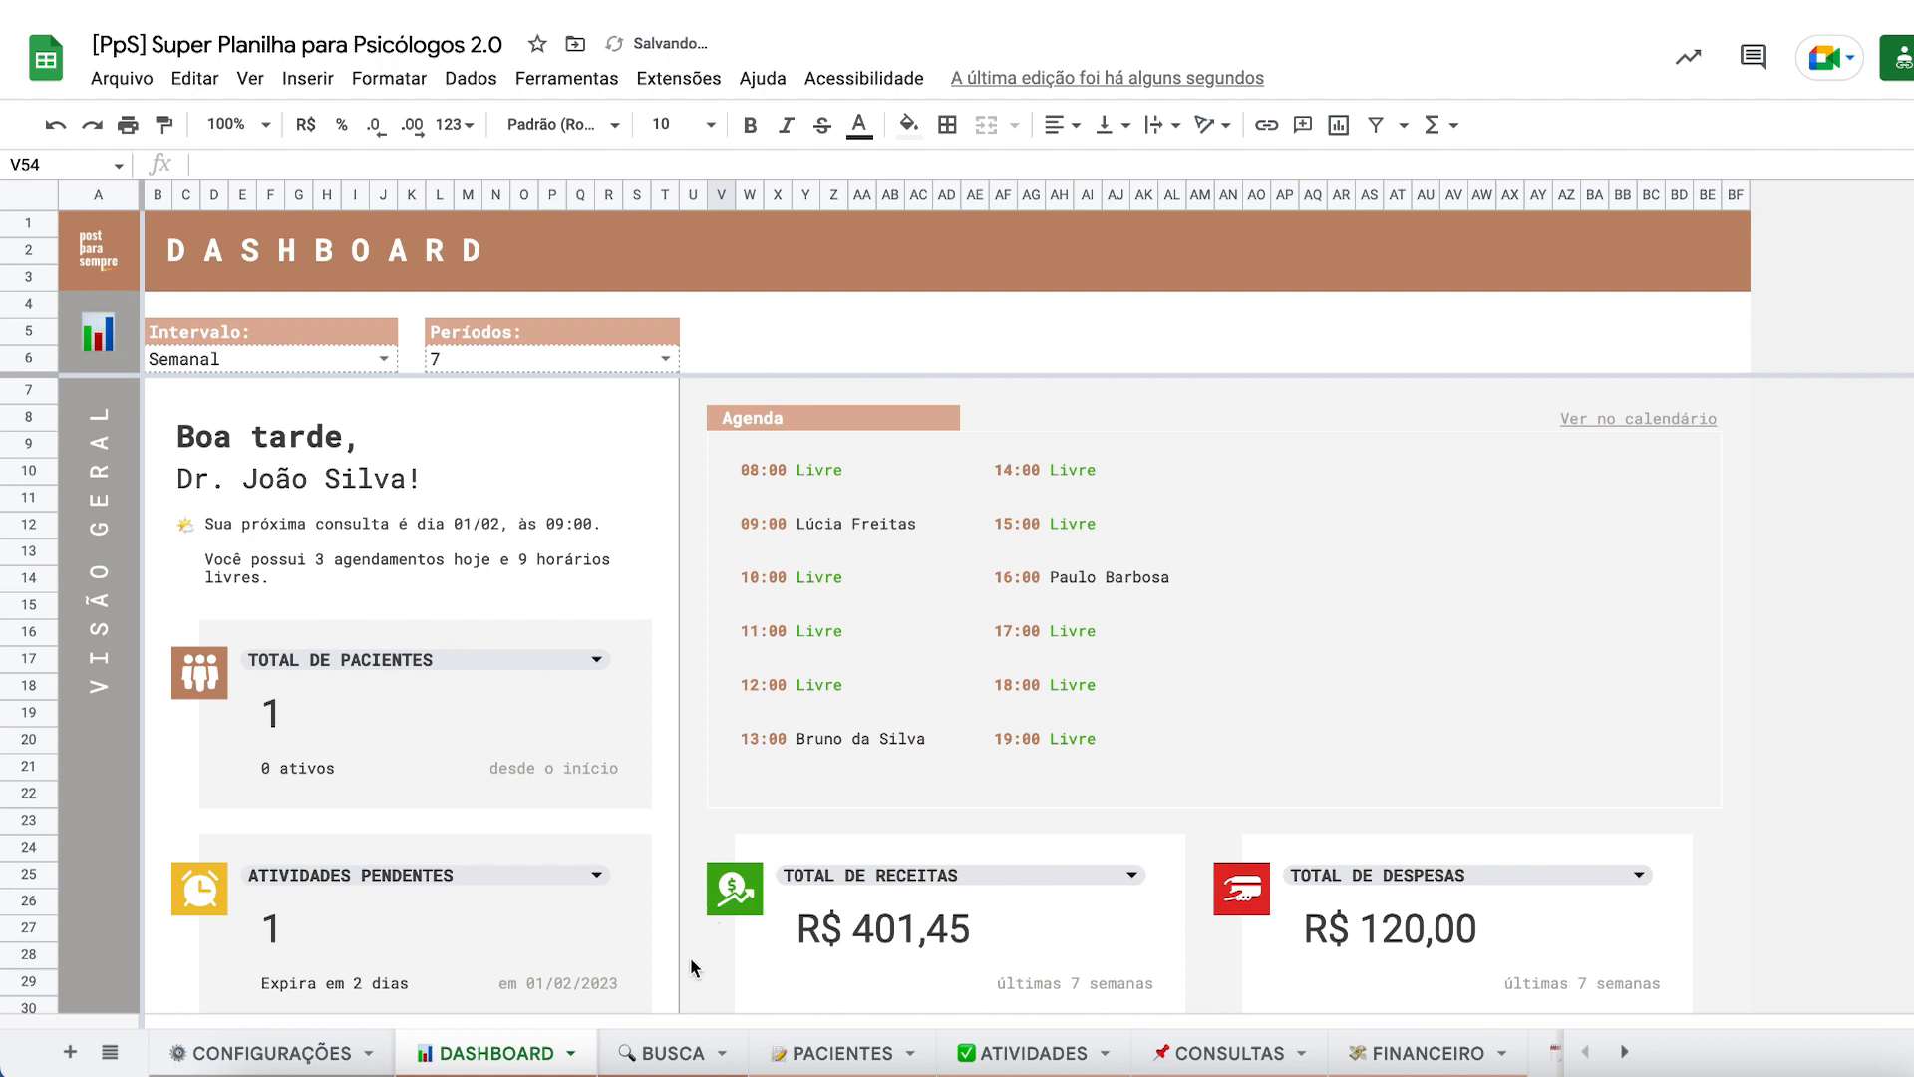
left_click(801, 1057)
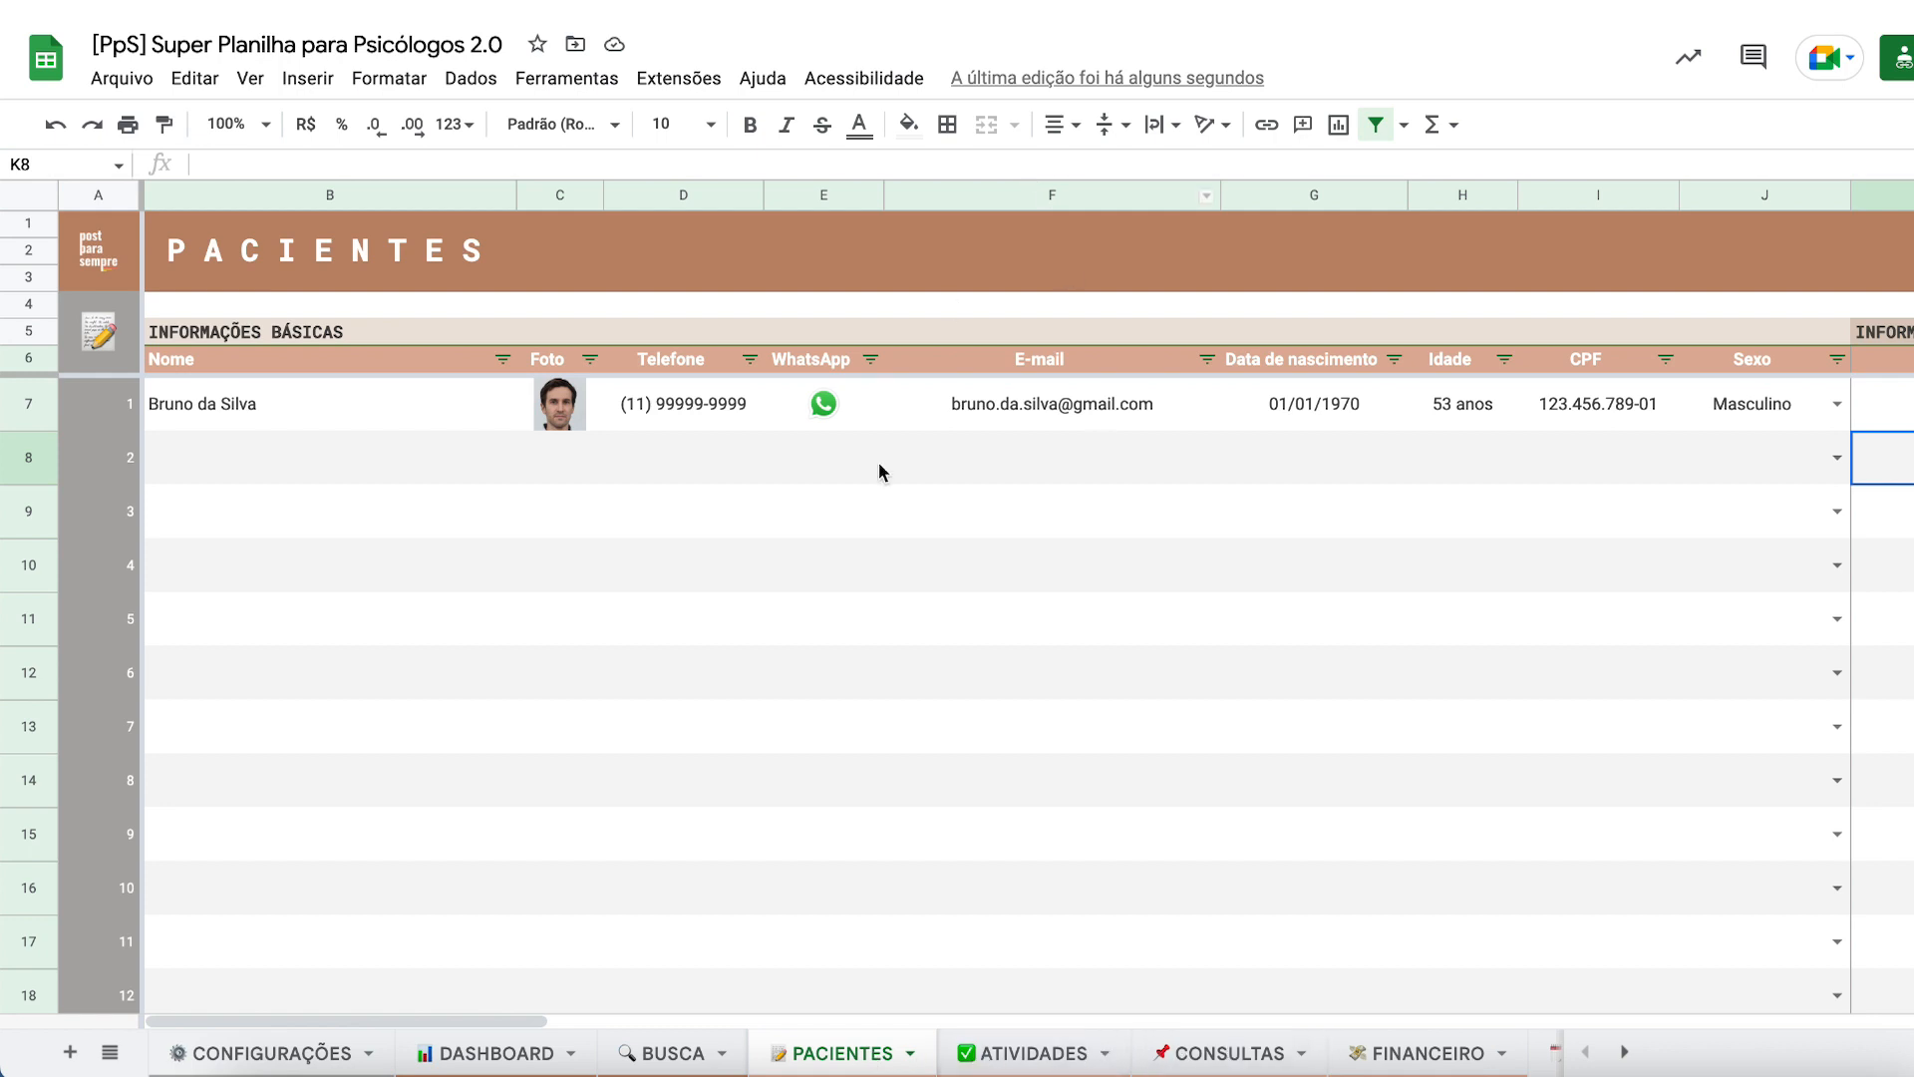
- Change header cell F6 from 'E-mail' to 'Email' by removing the hyphen, then view BUSCA
left_click(868, 501)
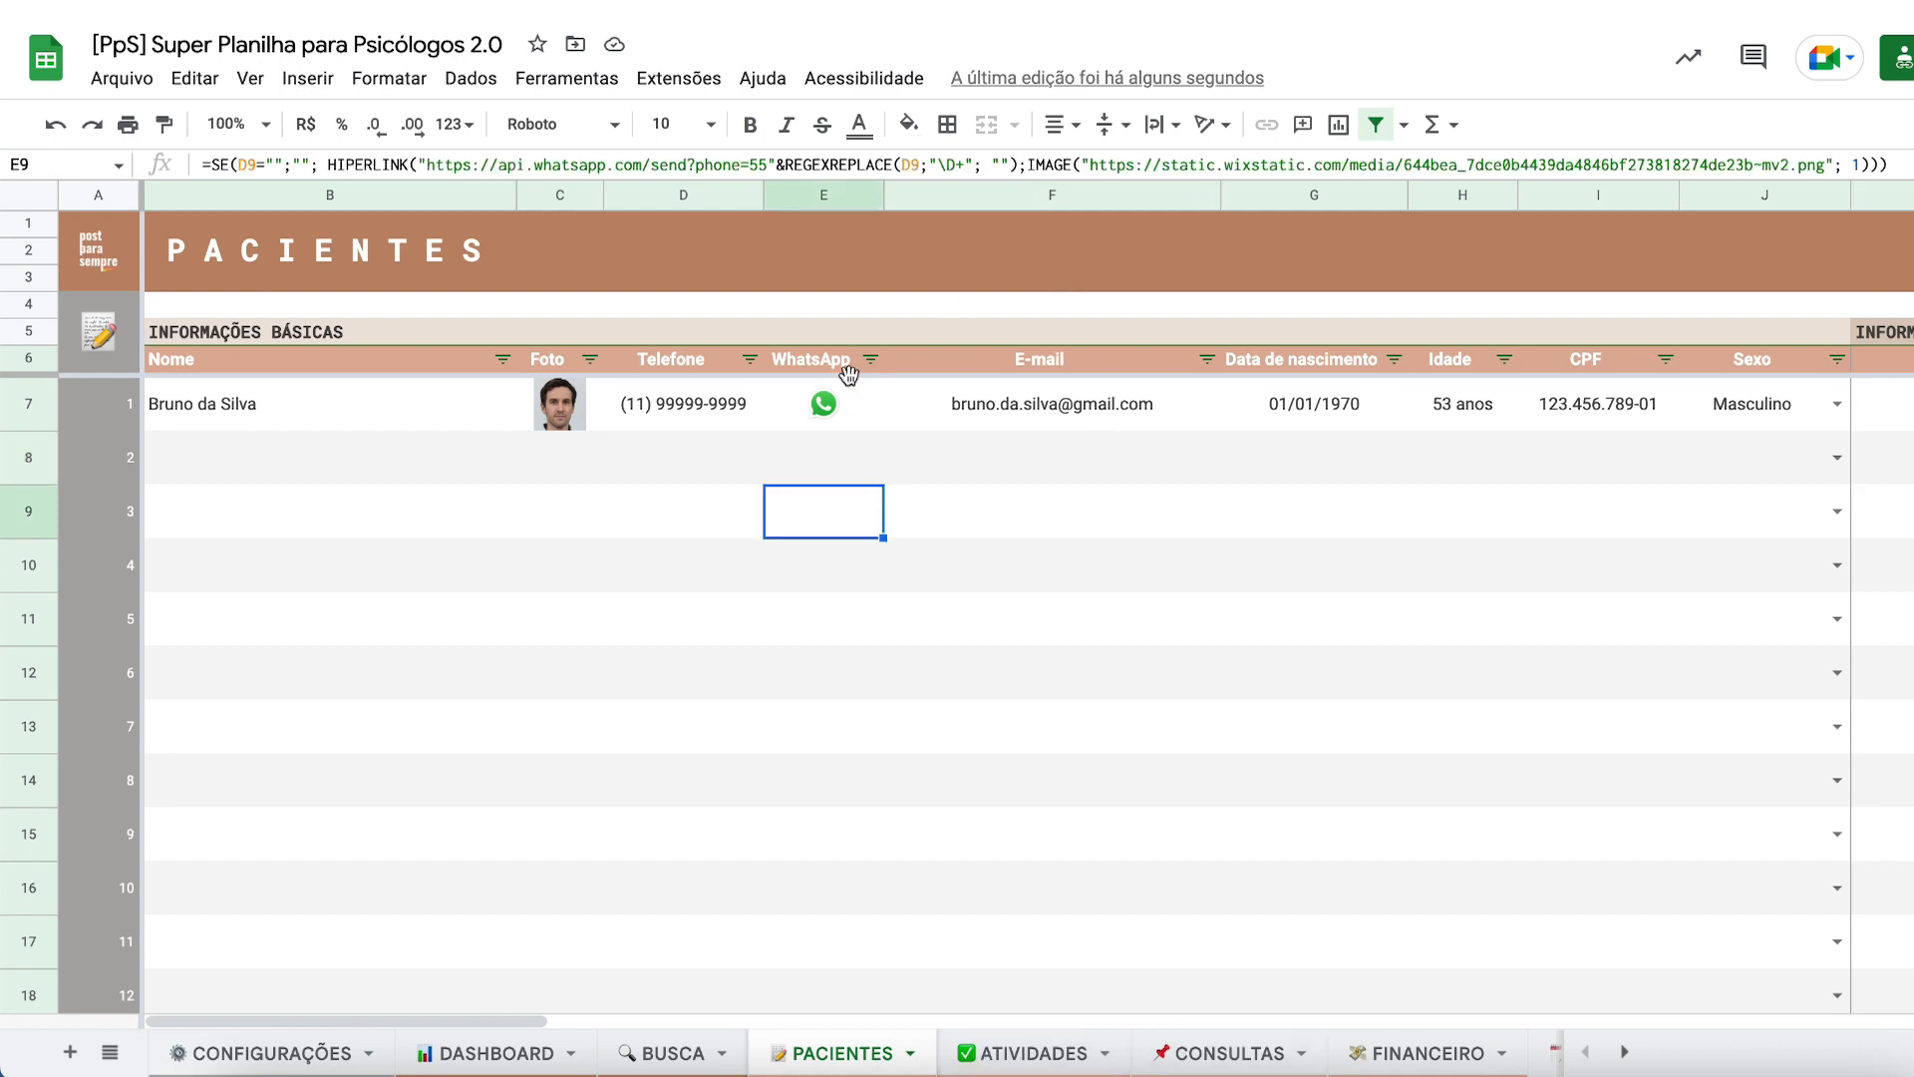
left_click(1030, 367)
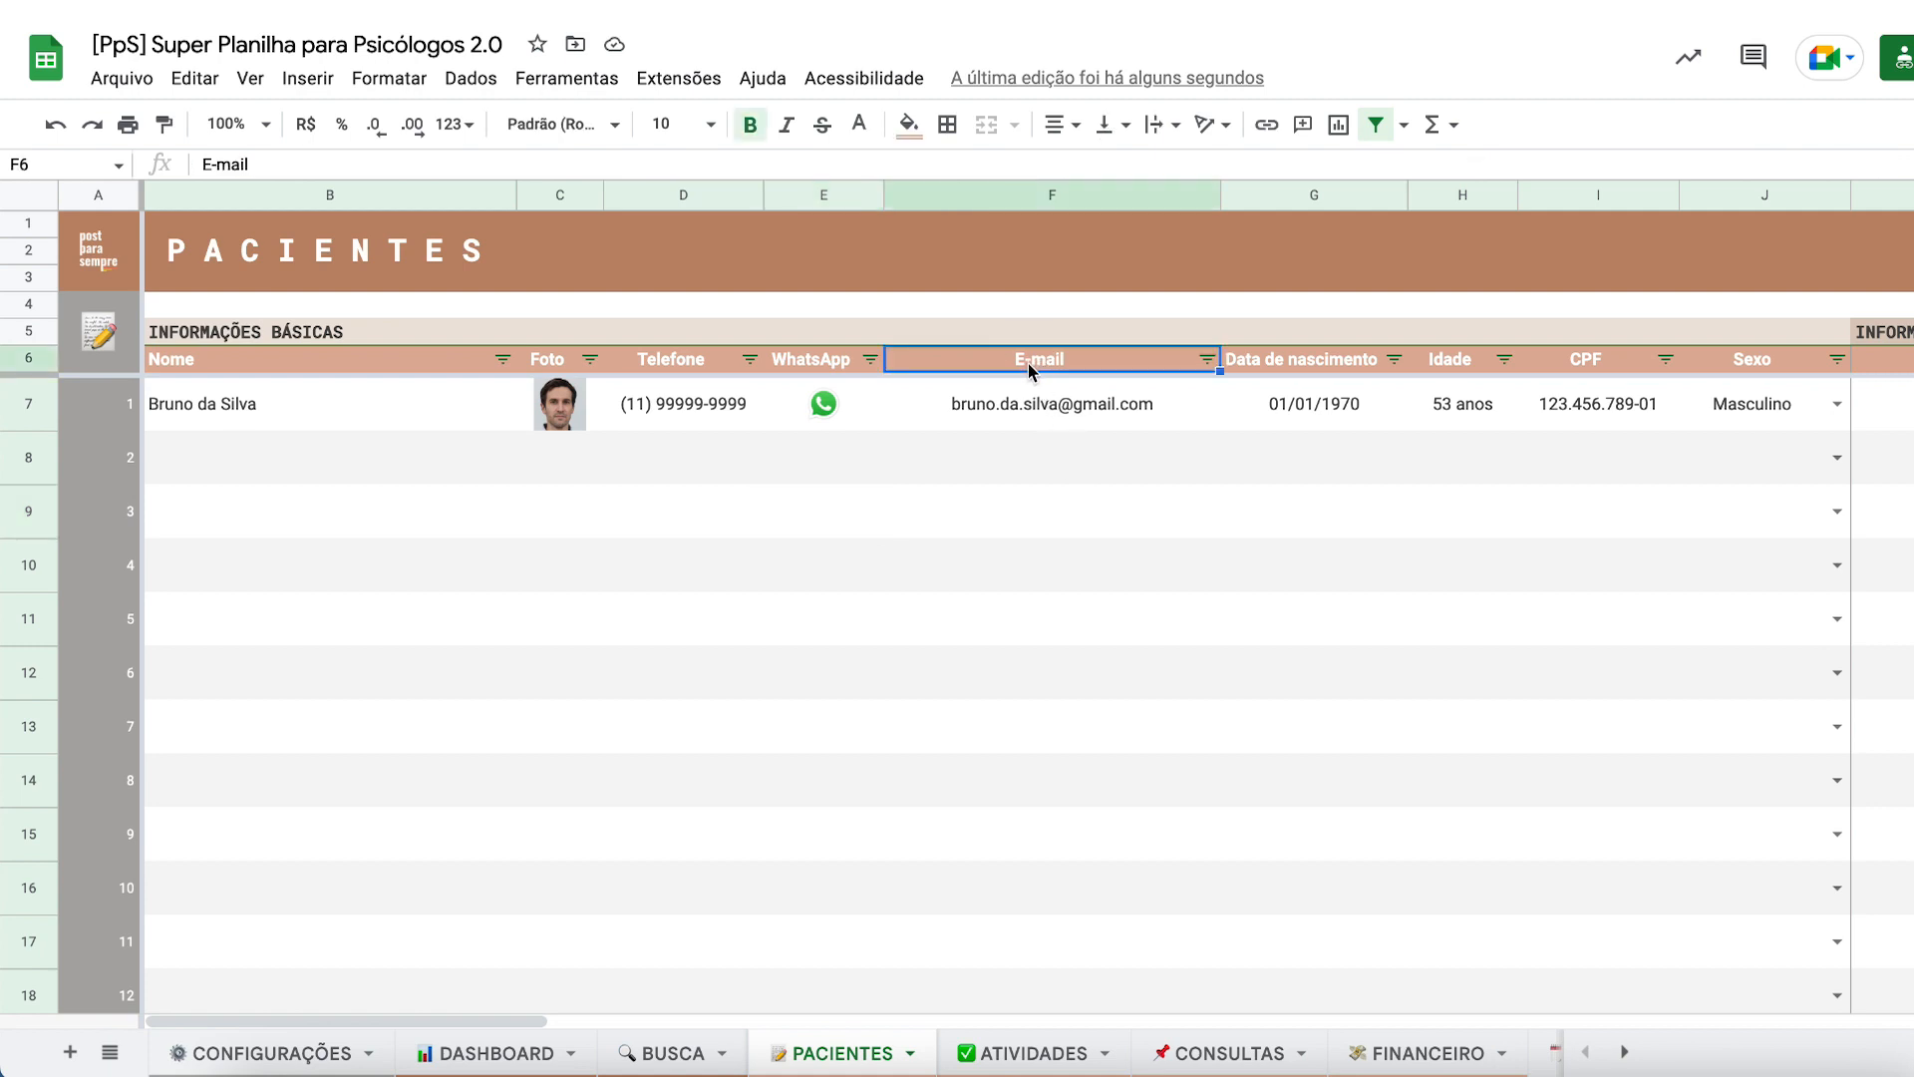
double_click(1029, 359)
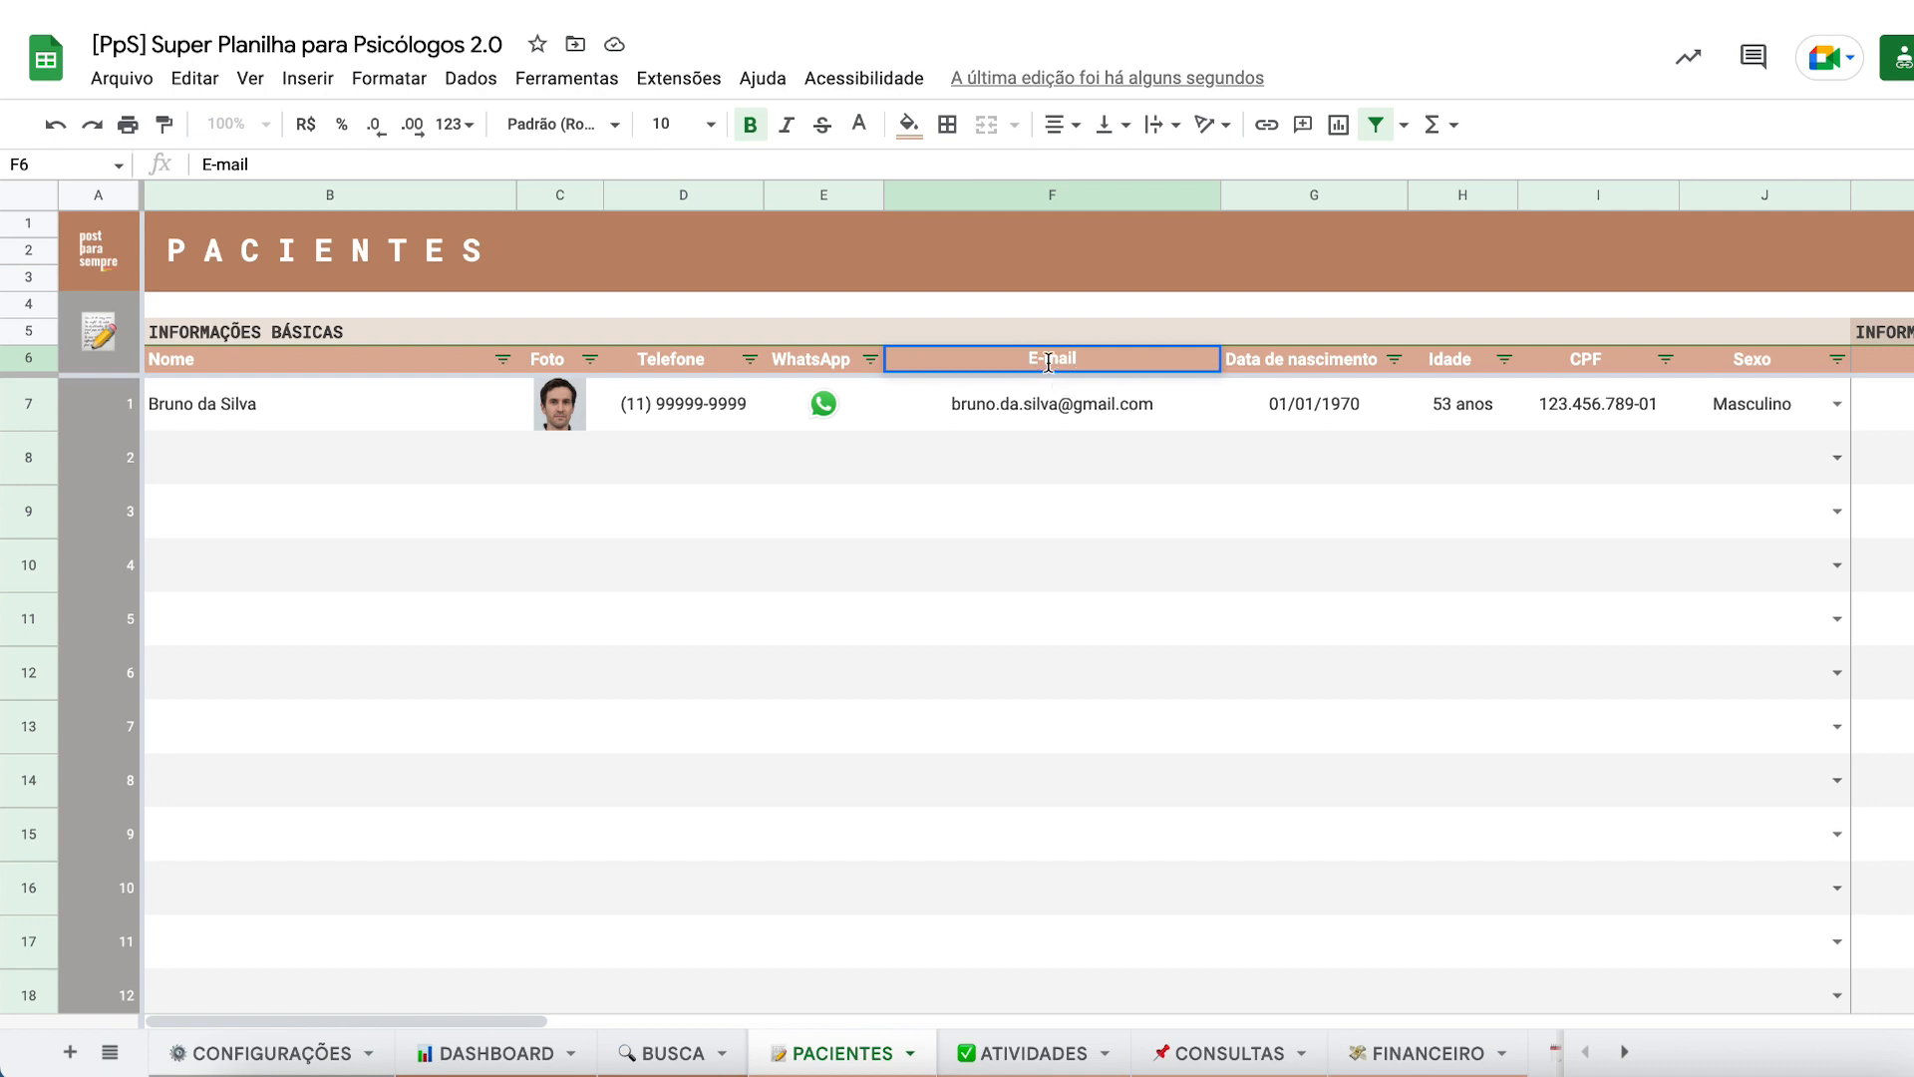
left_click(1048, 362)
key("BackSpace")
left_click(1034, 399)
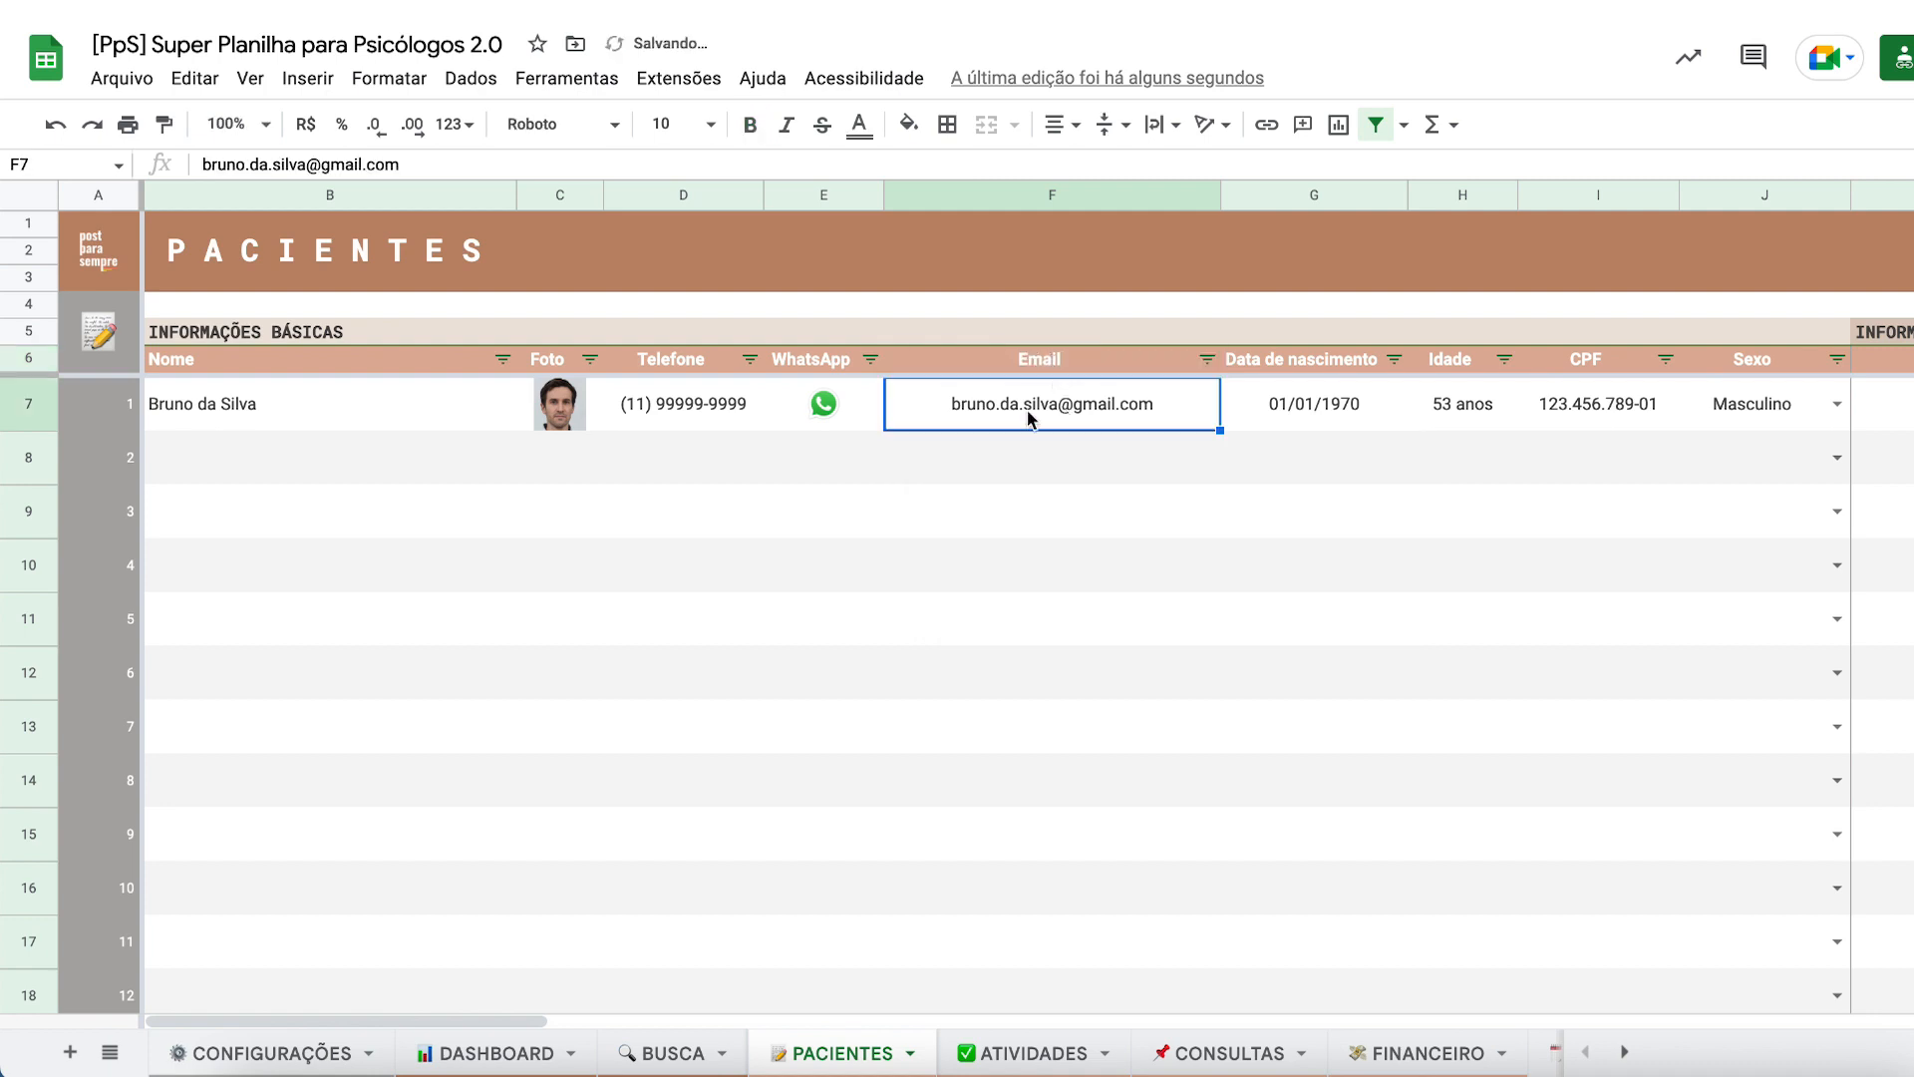
left_click(1028, 364)
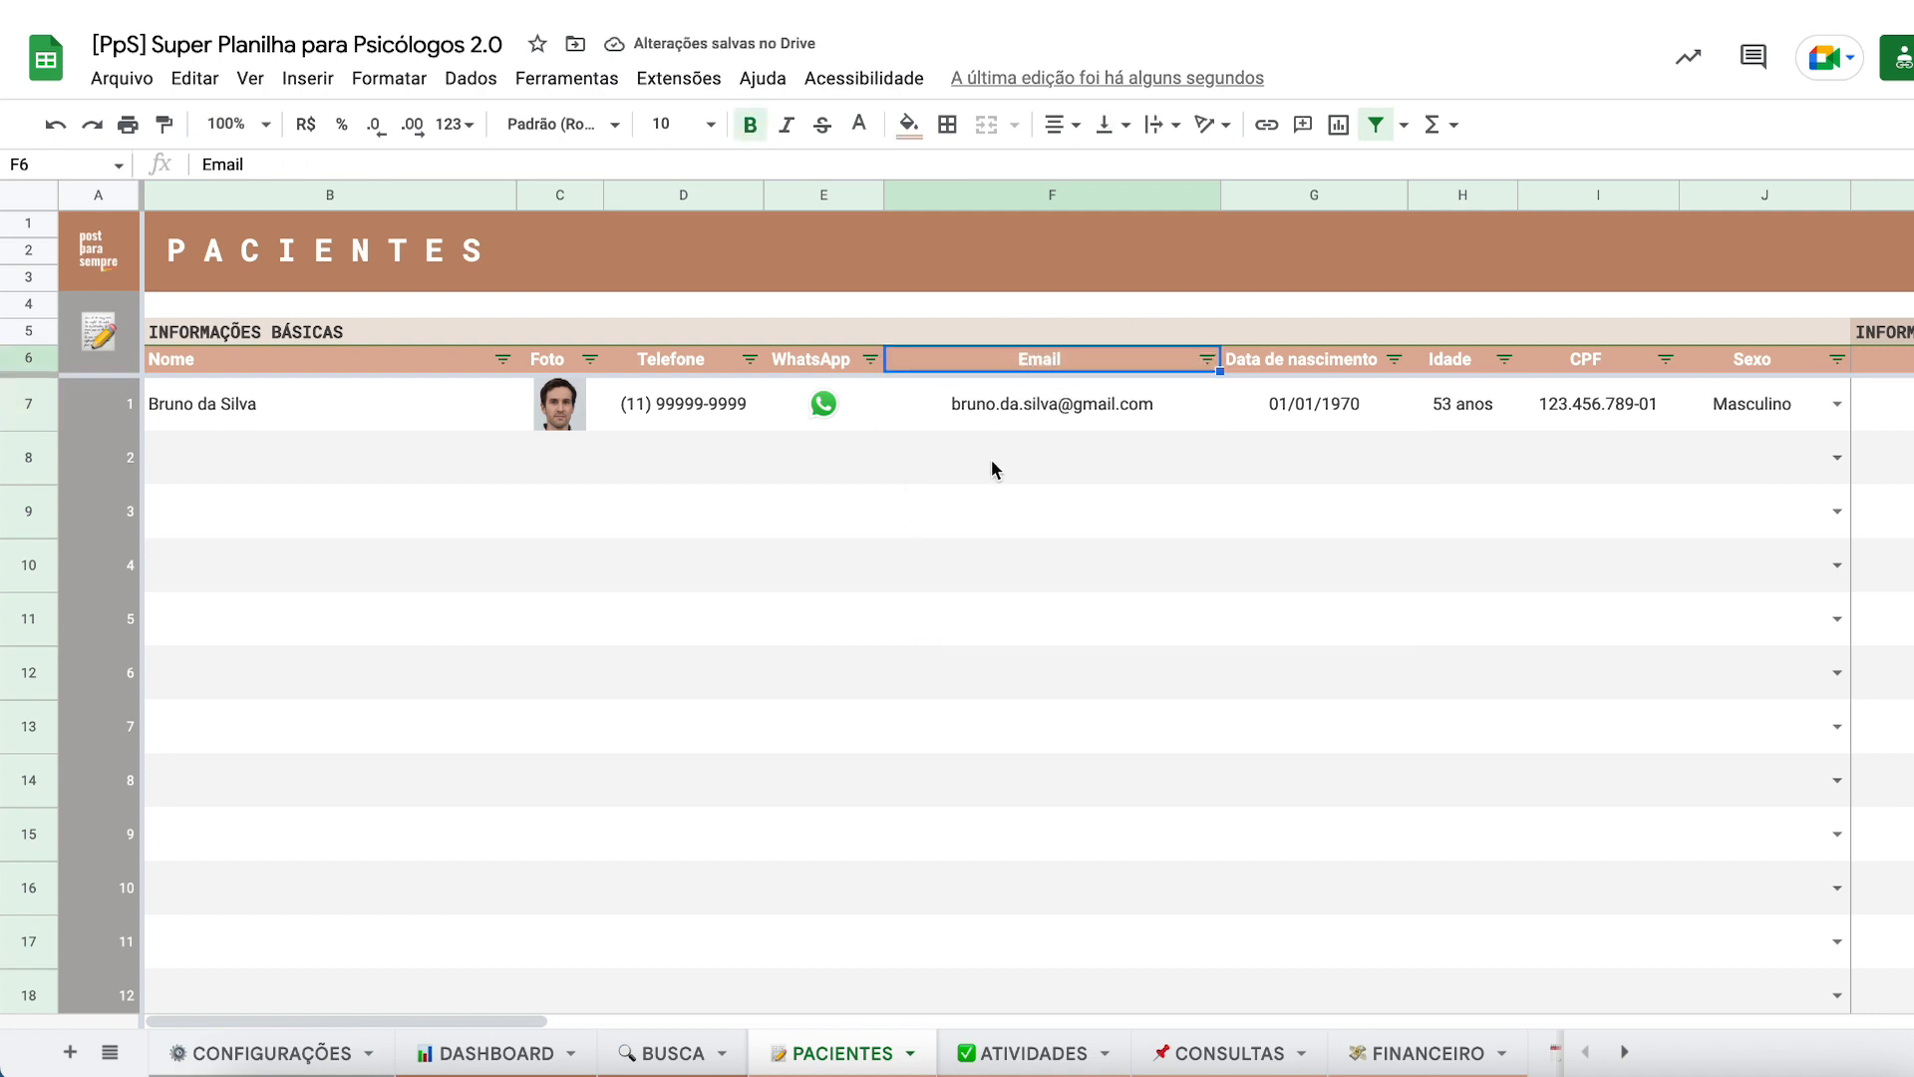
left_click(995, 461)
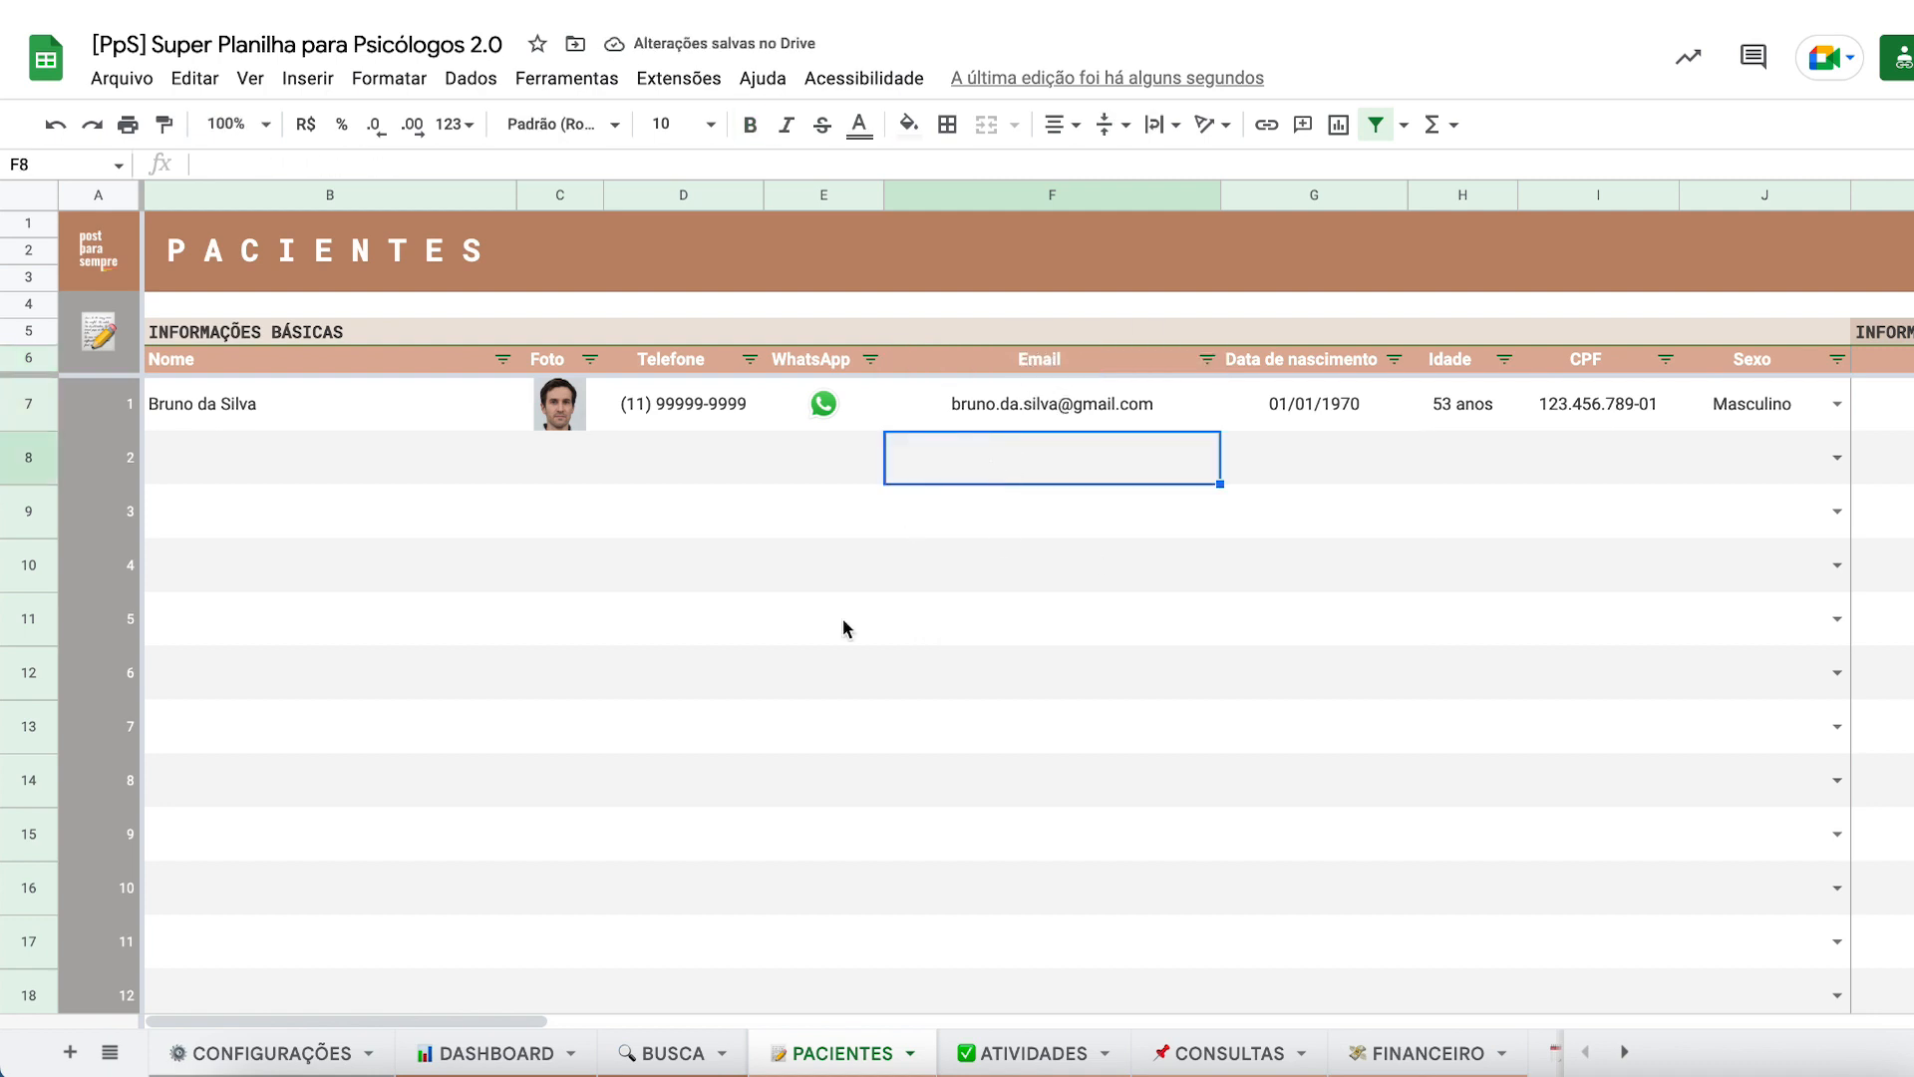
left_click(658, 1054)
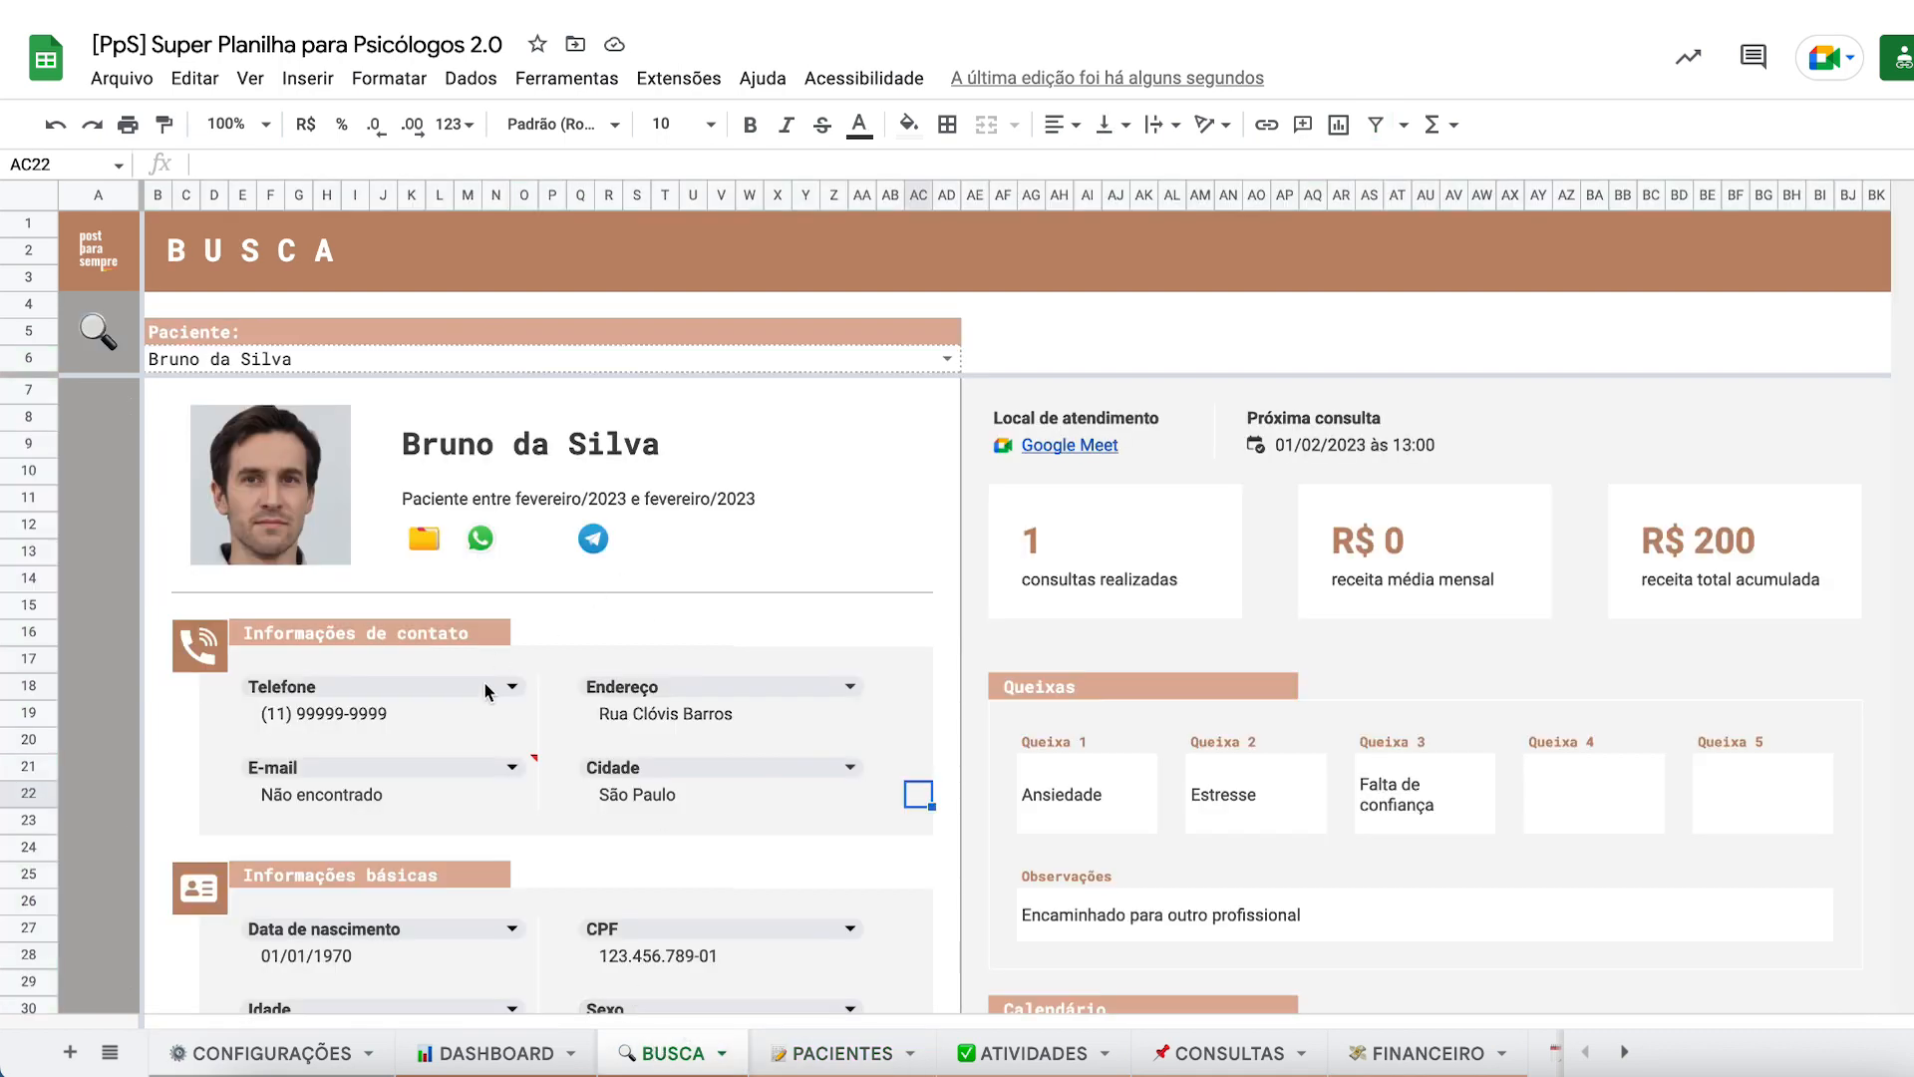
- Set the BUSCA card's invalid E-mail box to the renamed Email field
mouse_move(486, 774)
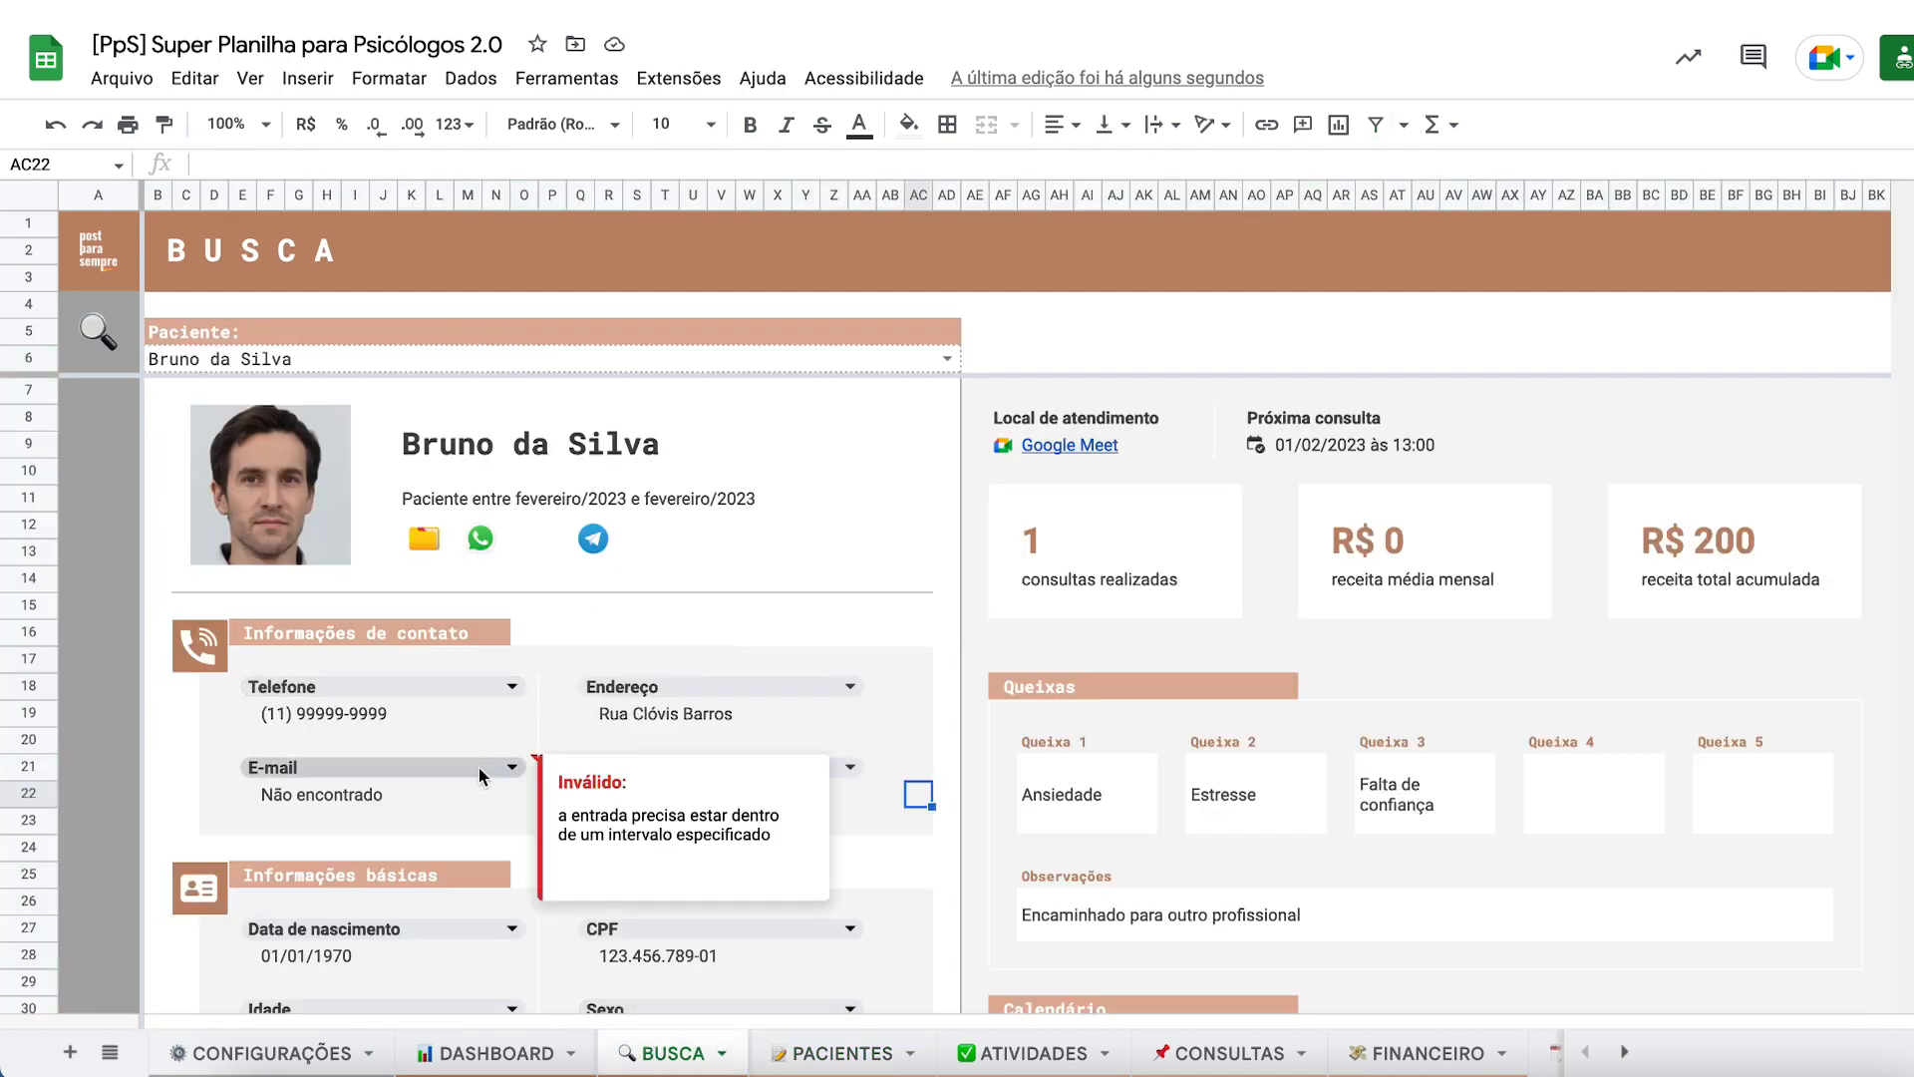
left_click(370, 766)
scroll(274, 927, "down", 1)
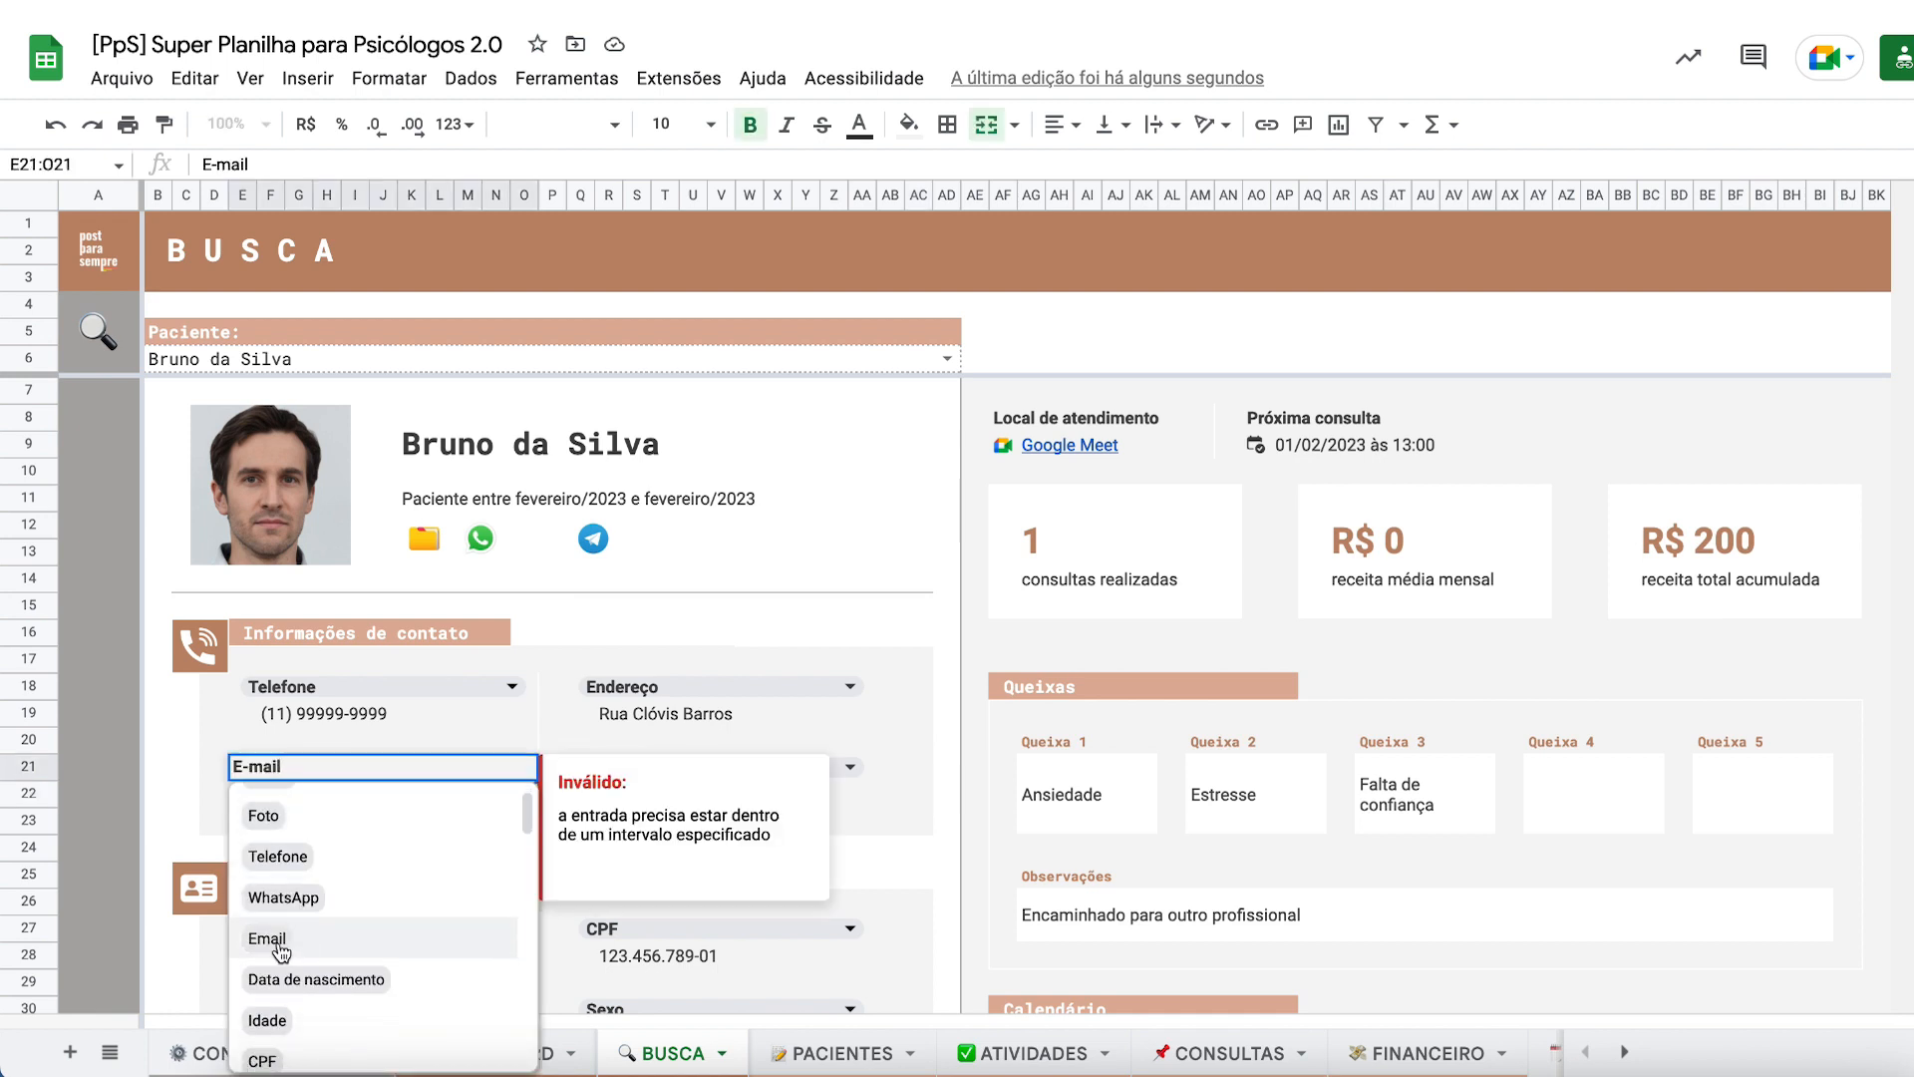
left_click(281, 945)
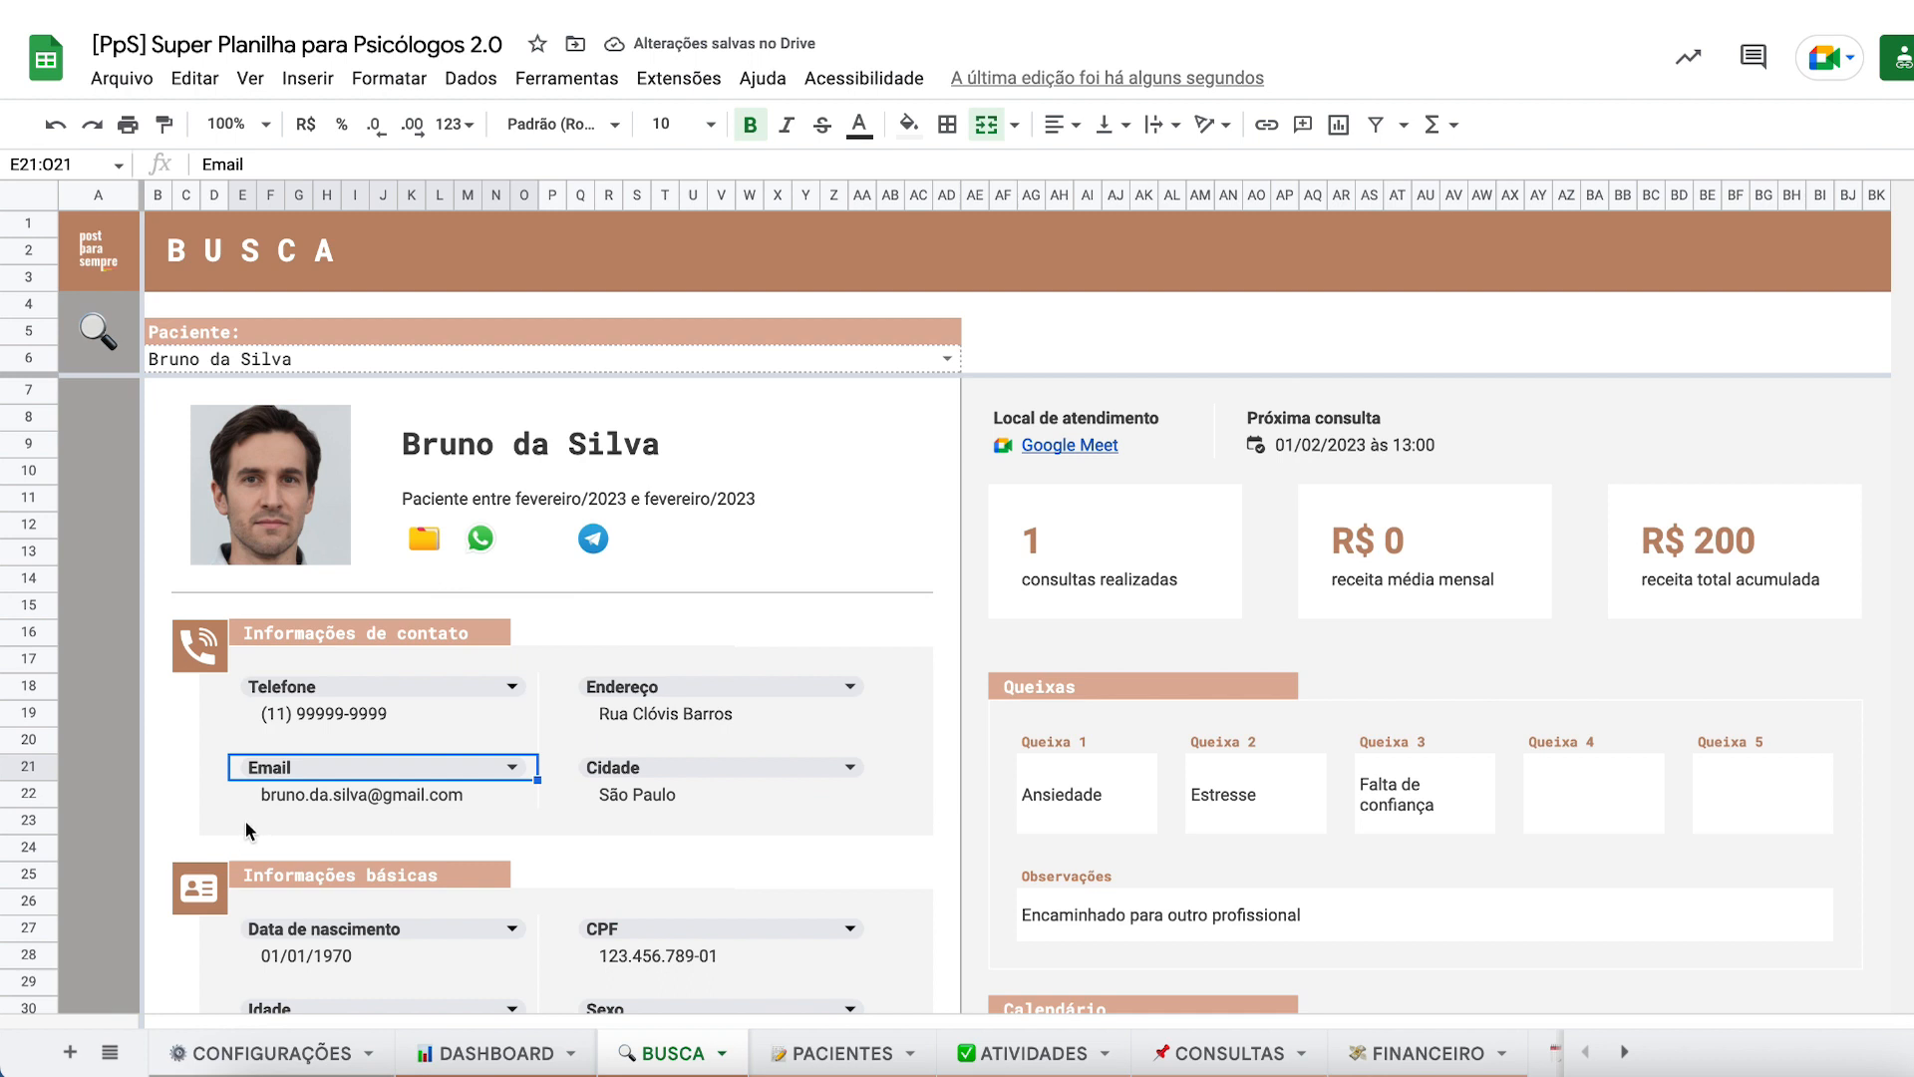
- Undo and redo the header change so it reads E-mail again, then return to PACIENTES
key("ctrl+z")
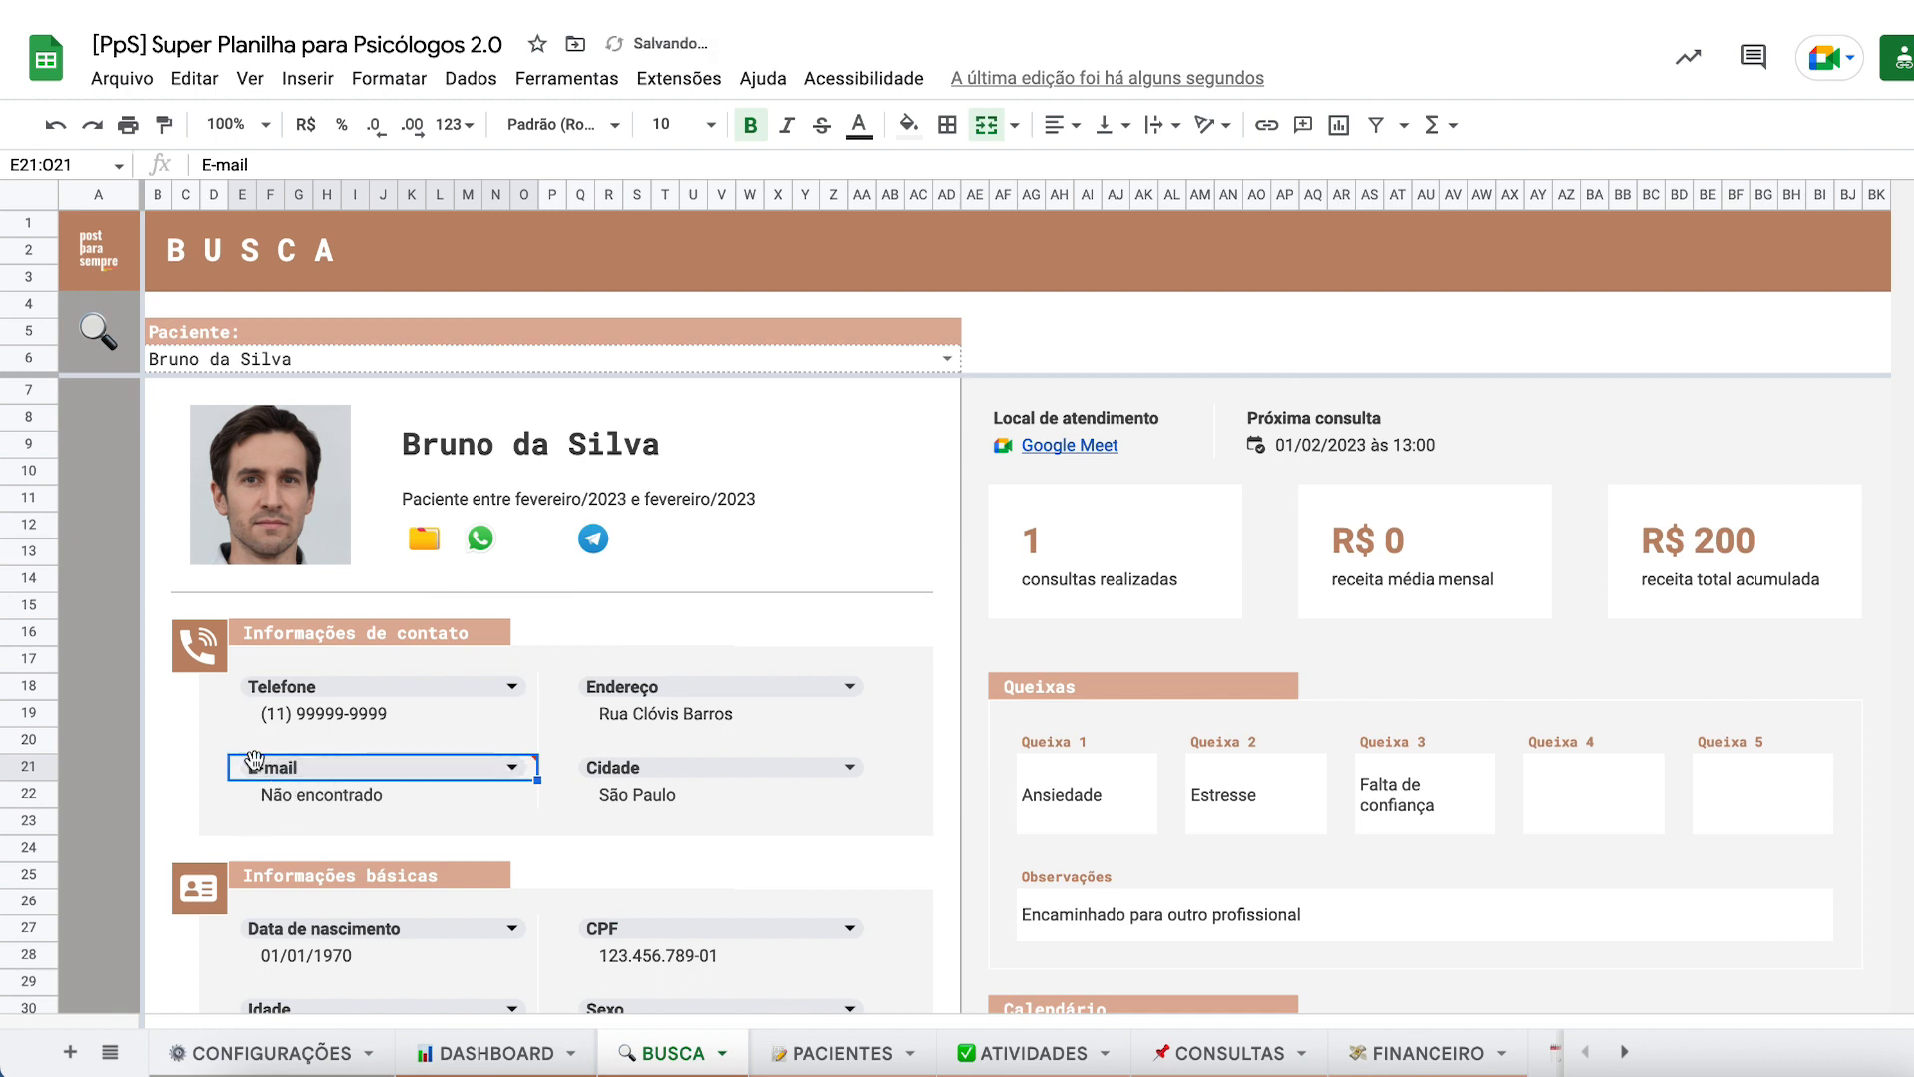
left_click(303, 816)
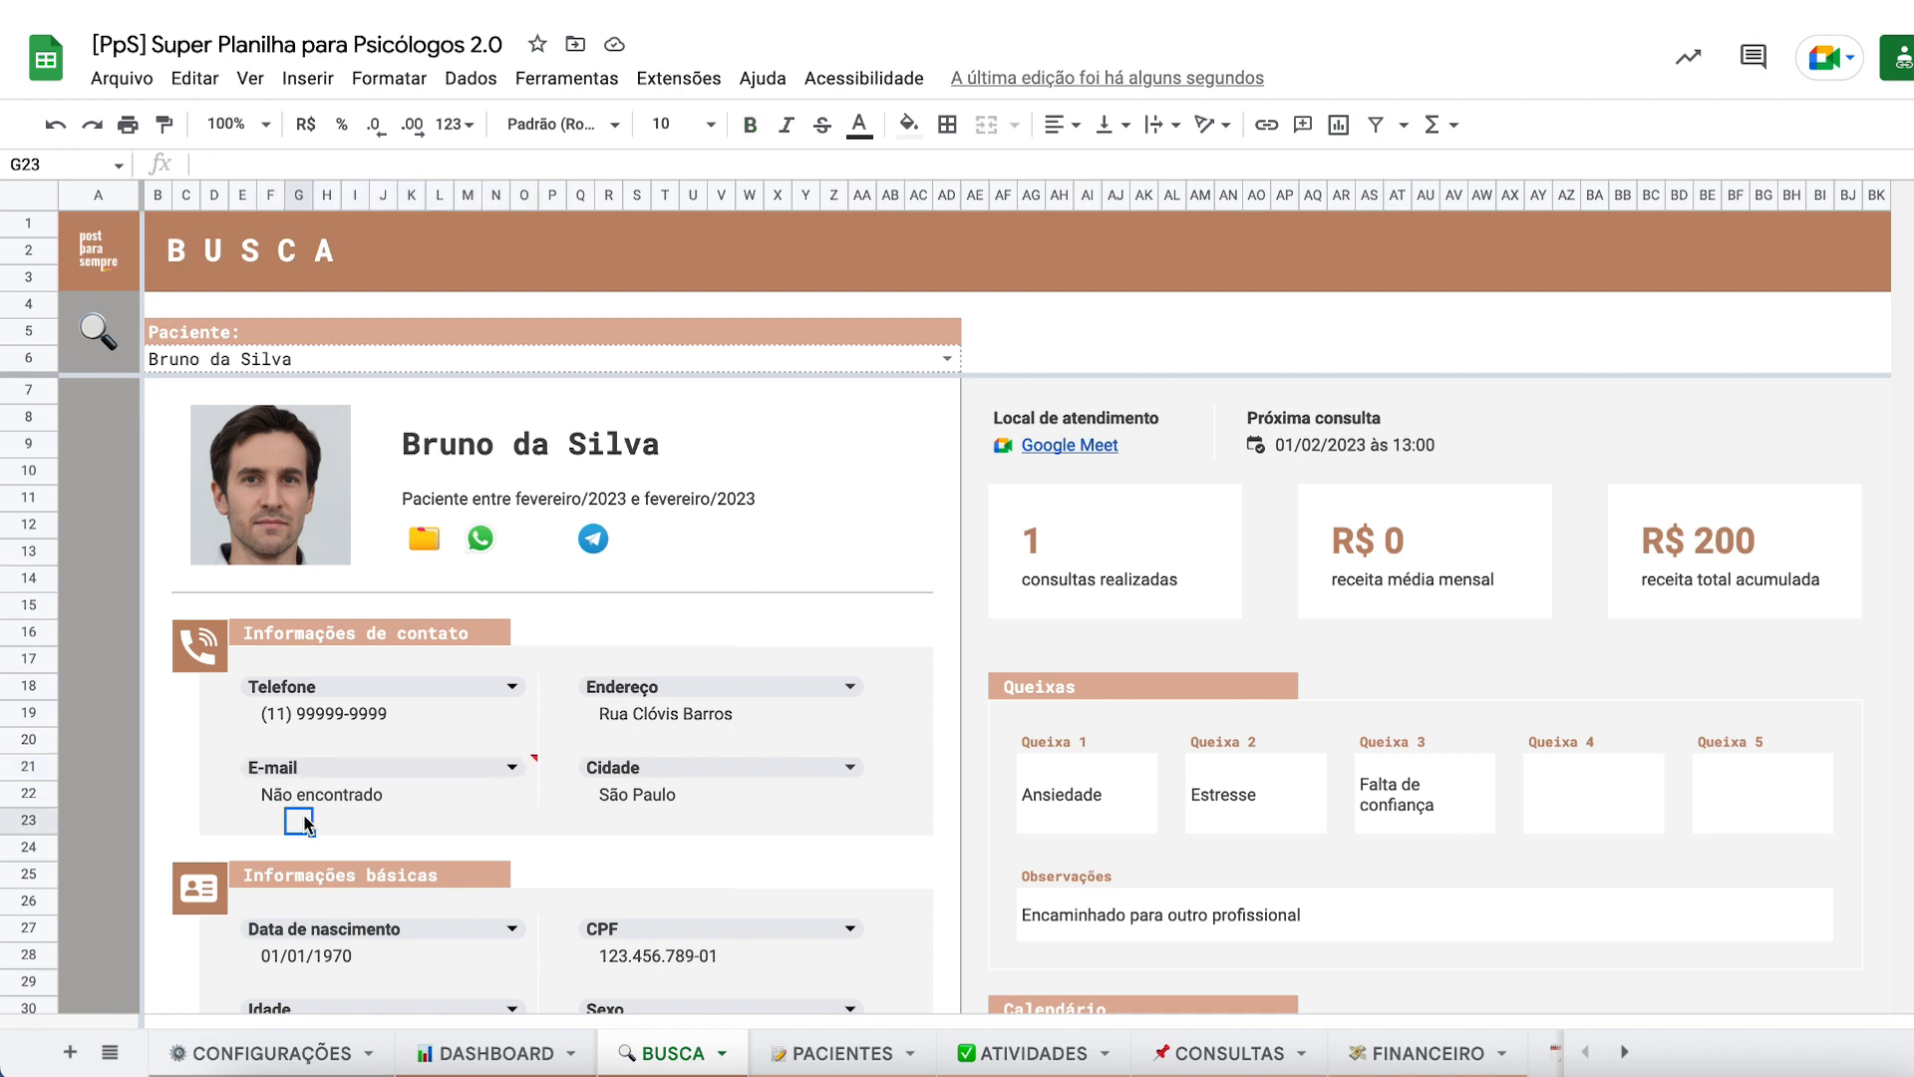
key("ctrl+z")
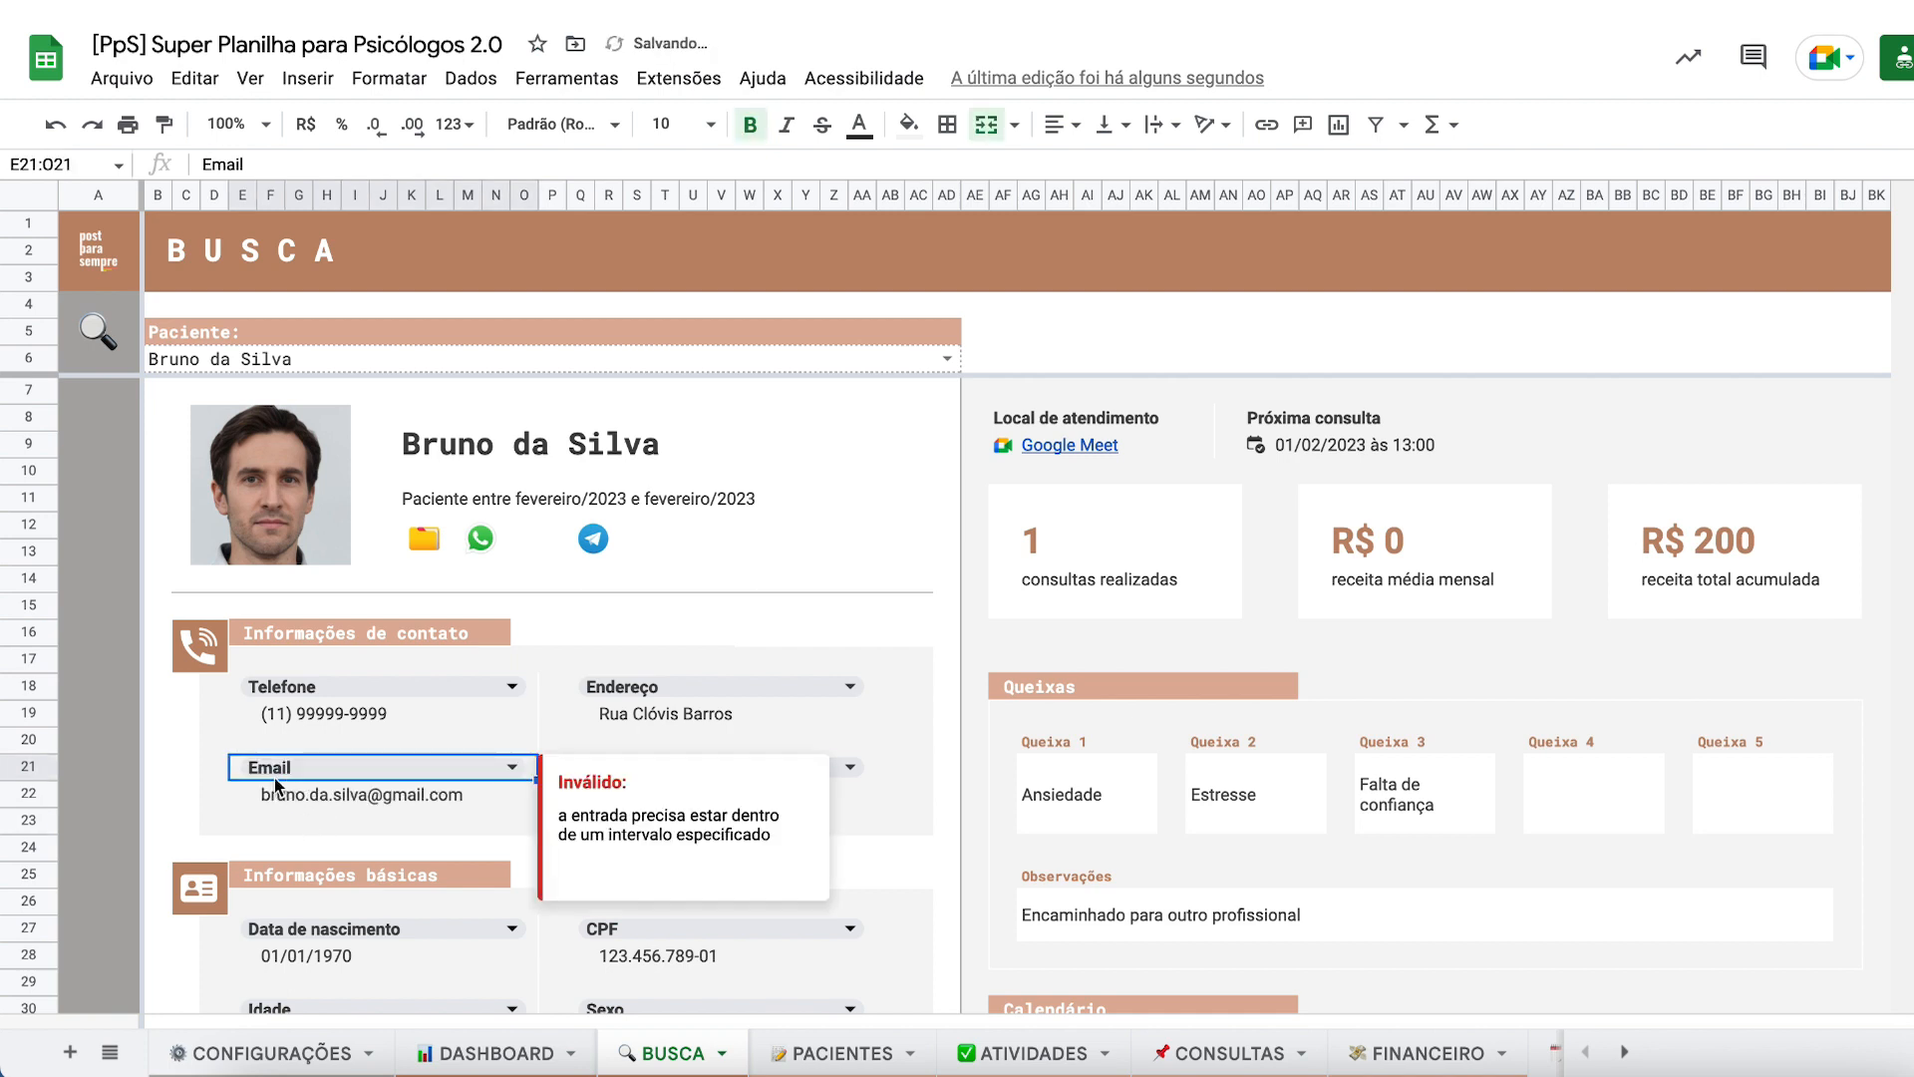
left_click(307, 824)
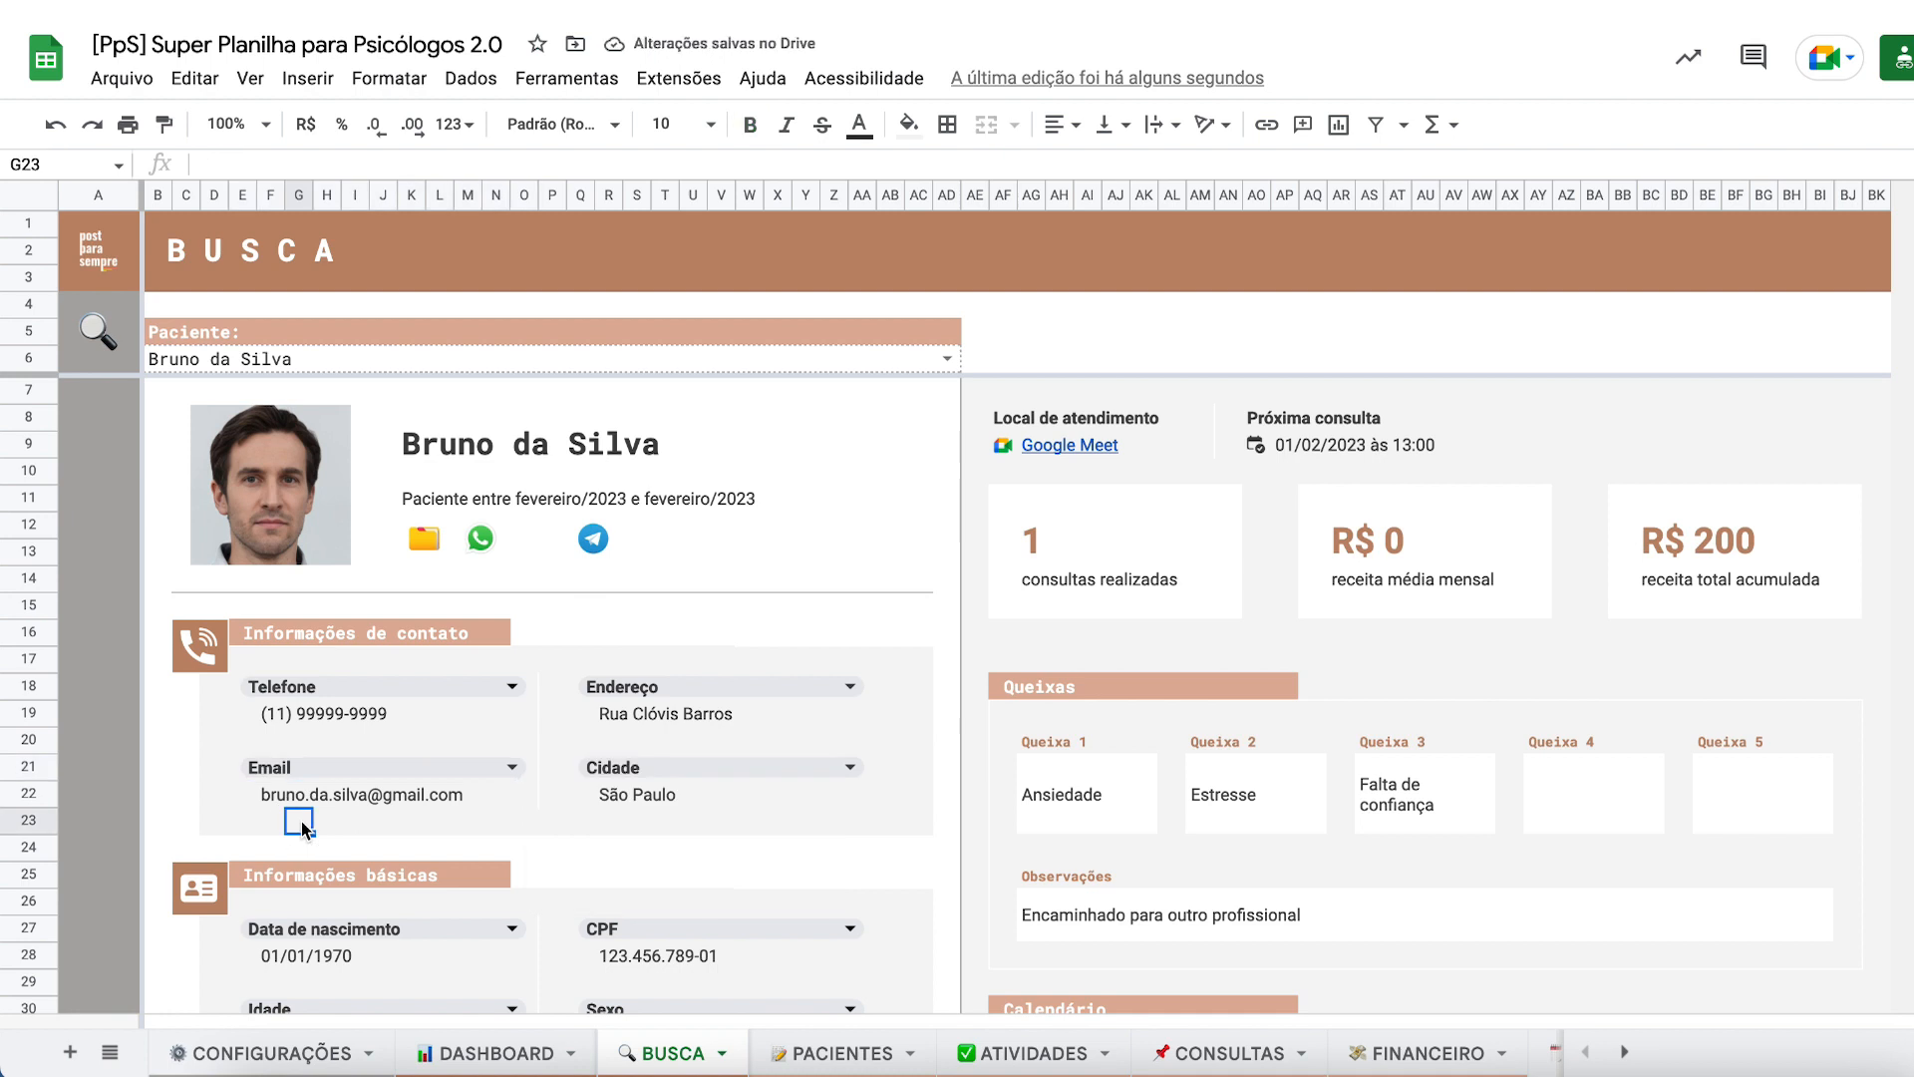
key("ctrl+y")
left_click(812, 1050)
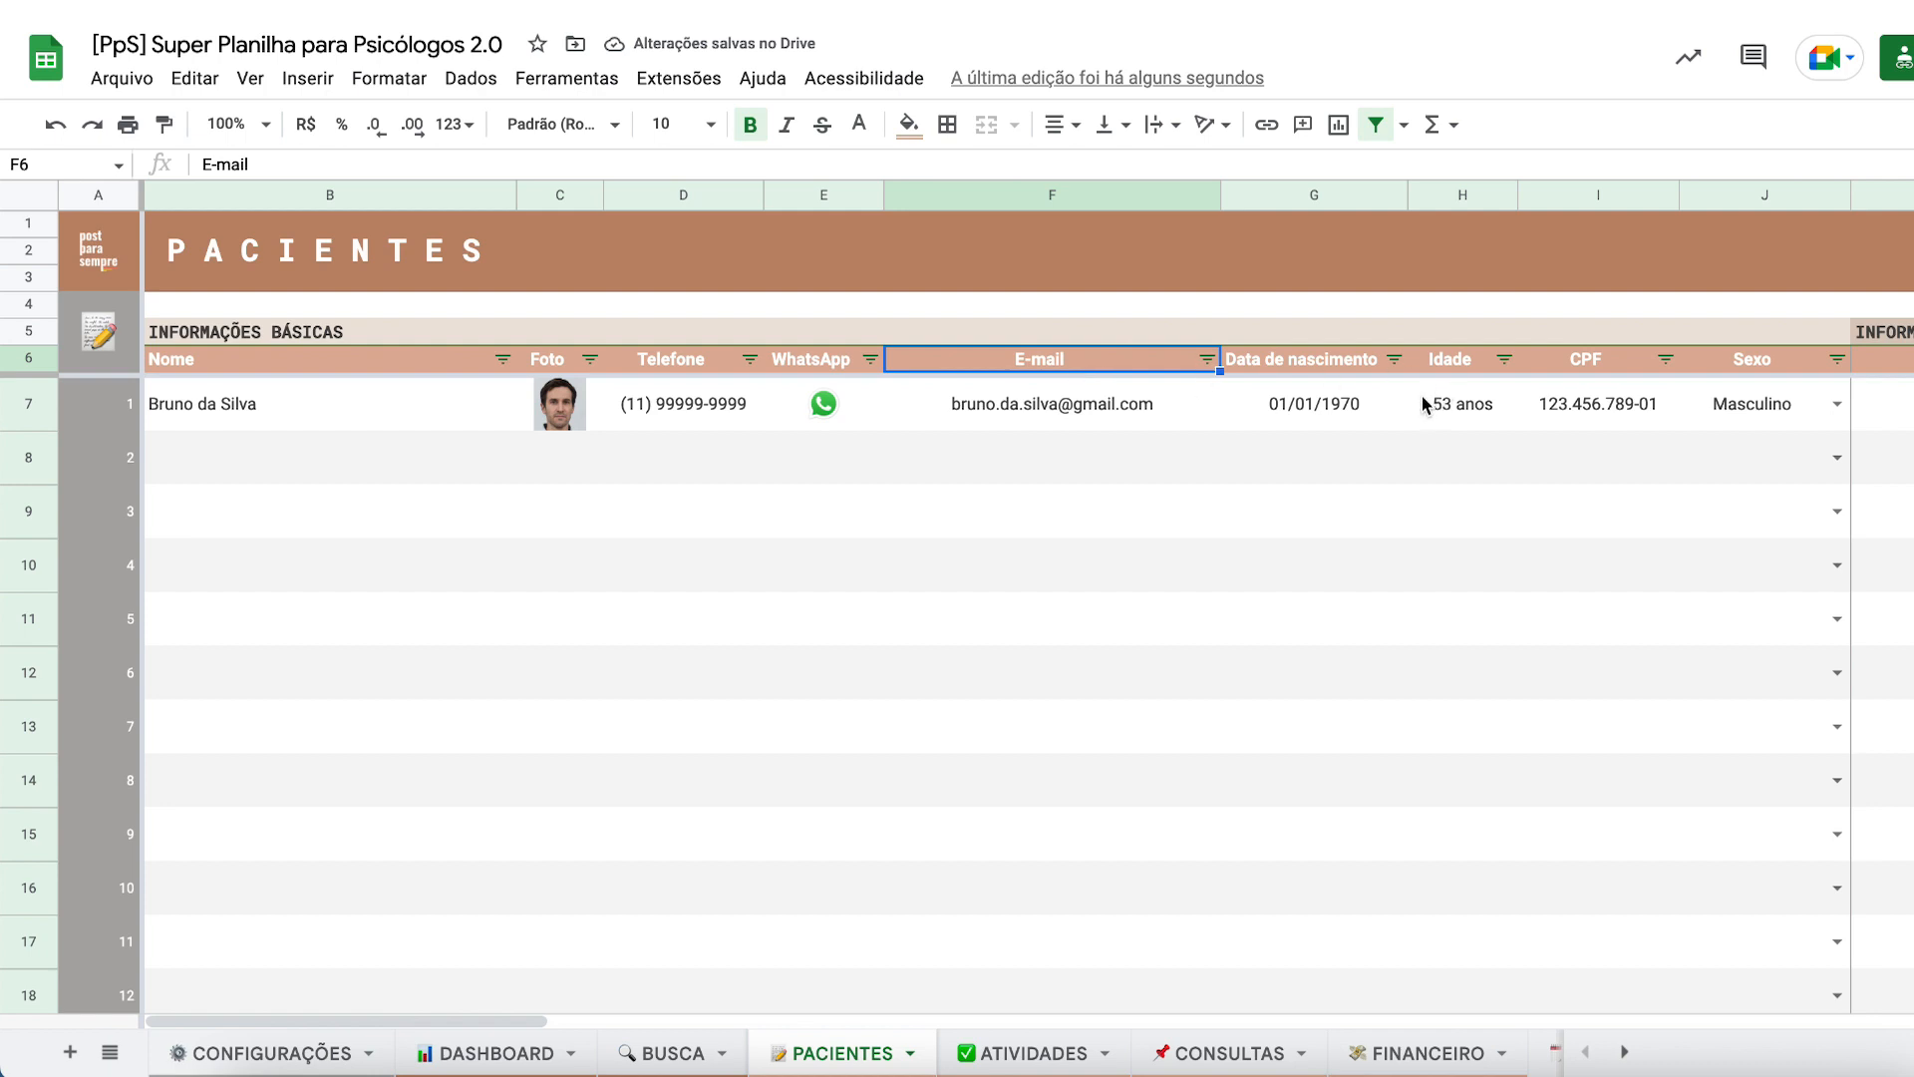
scroll(1424, 403, "right", 2)
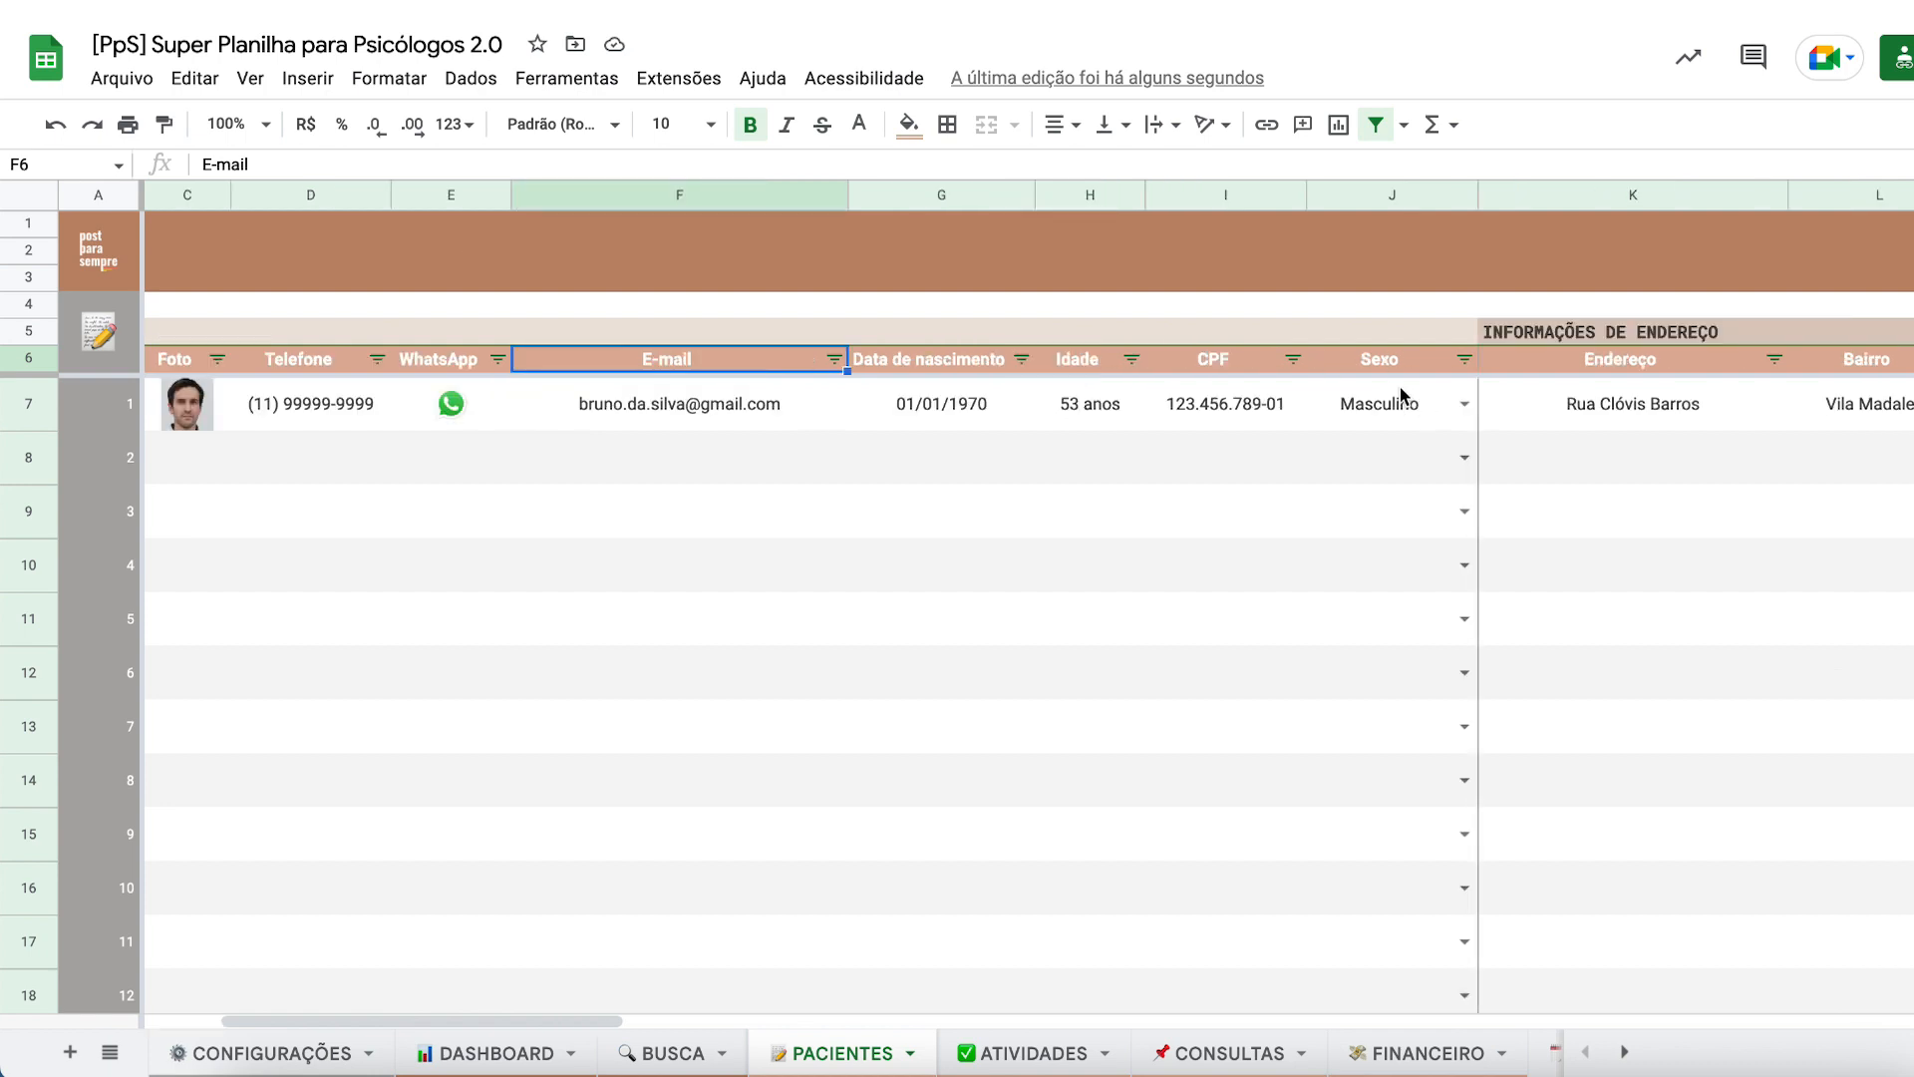
left_click(1342, 195)
right_click(1342, 195)
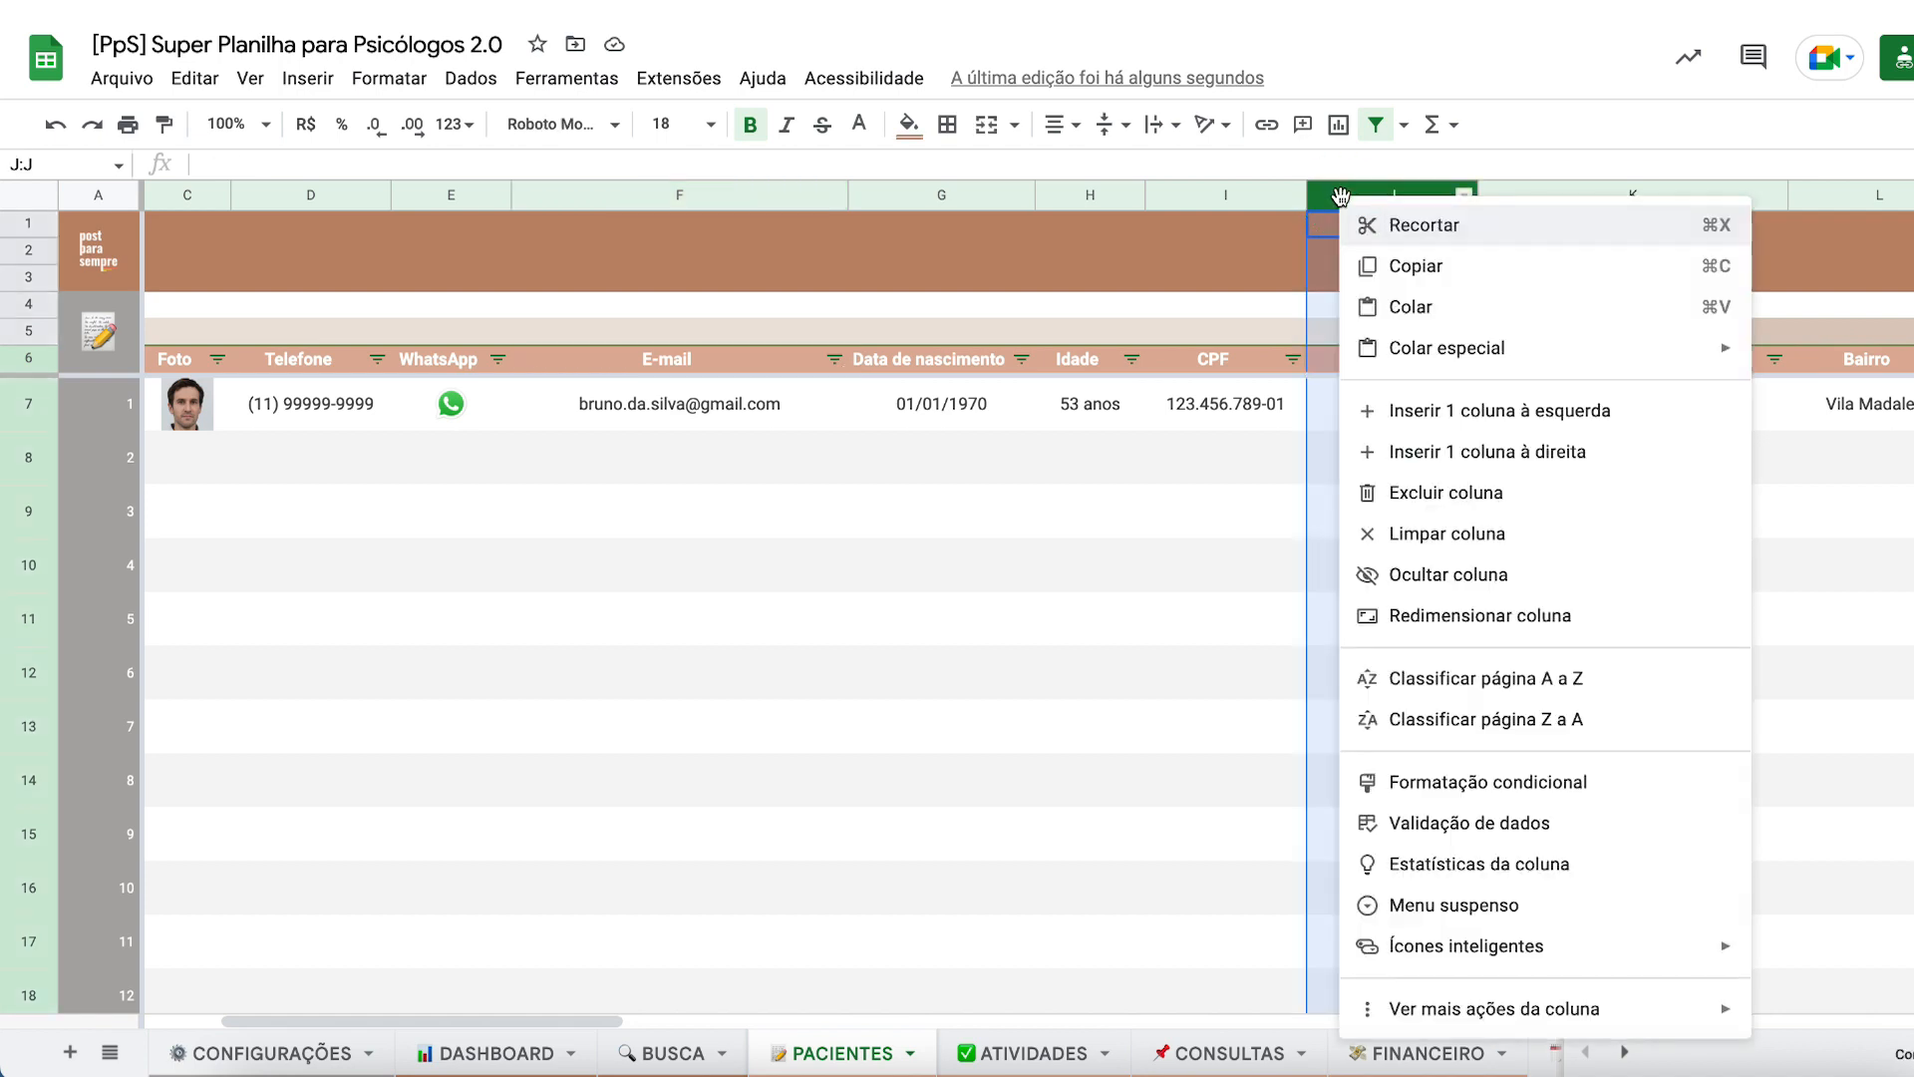
left_click(1029, 555)
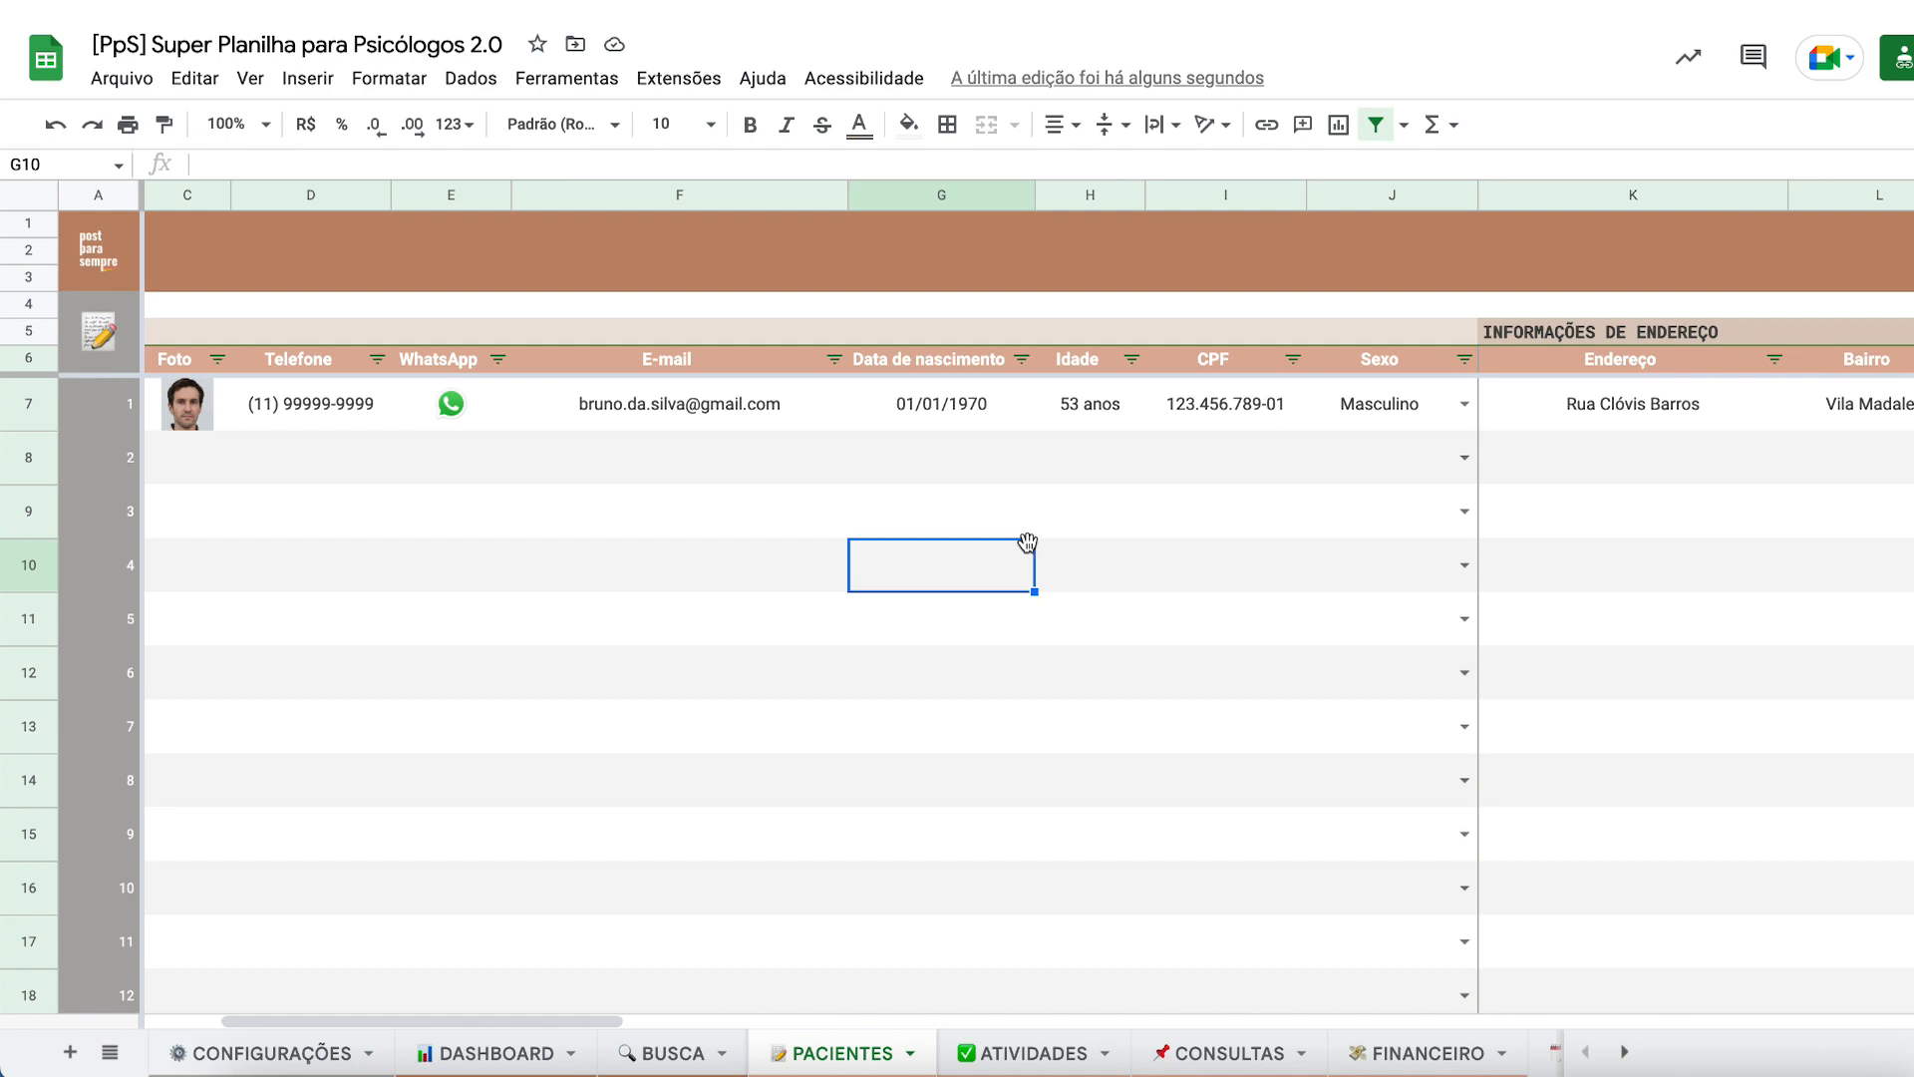
scroll(1281, 447, "left", 3)
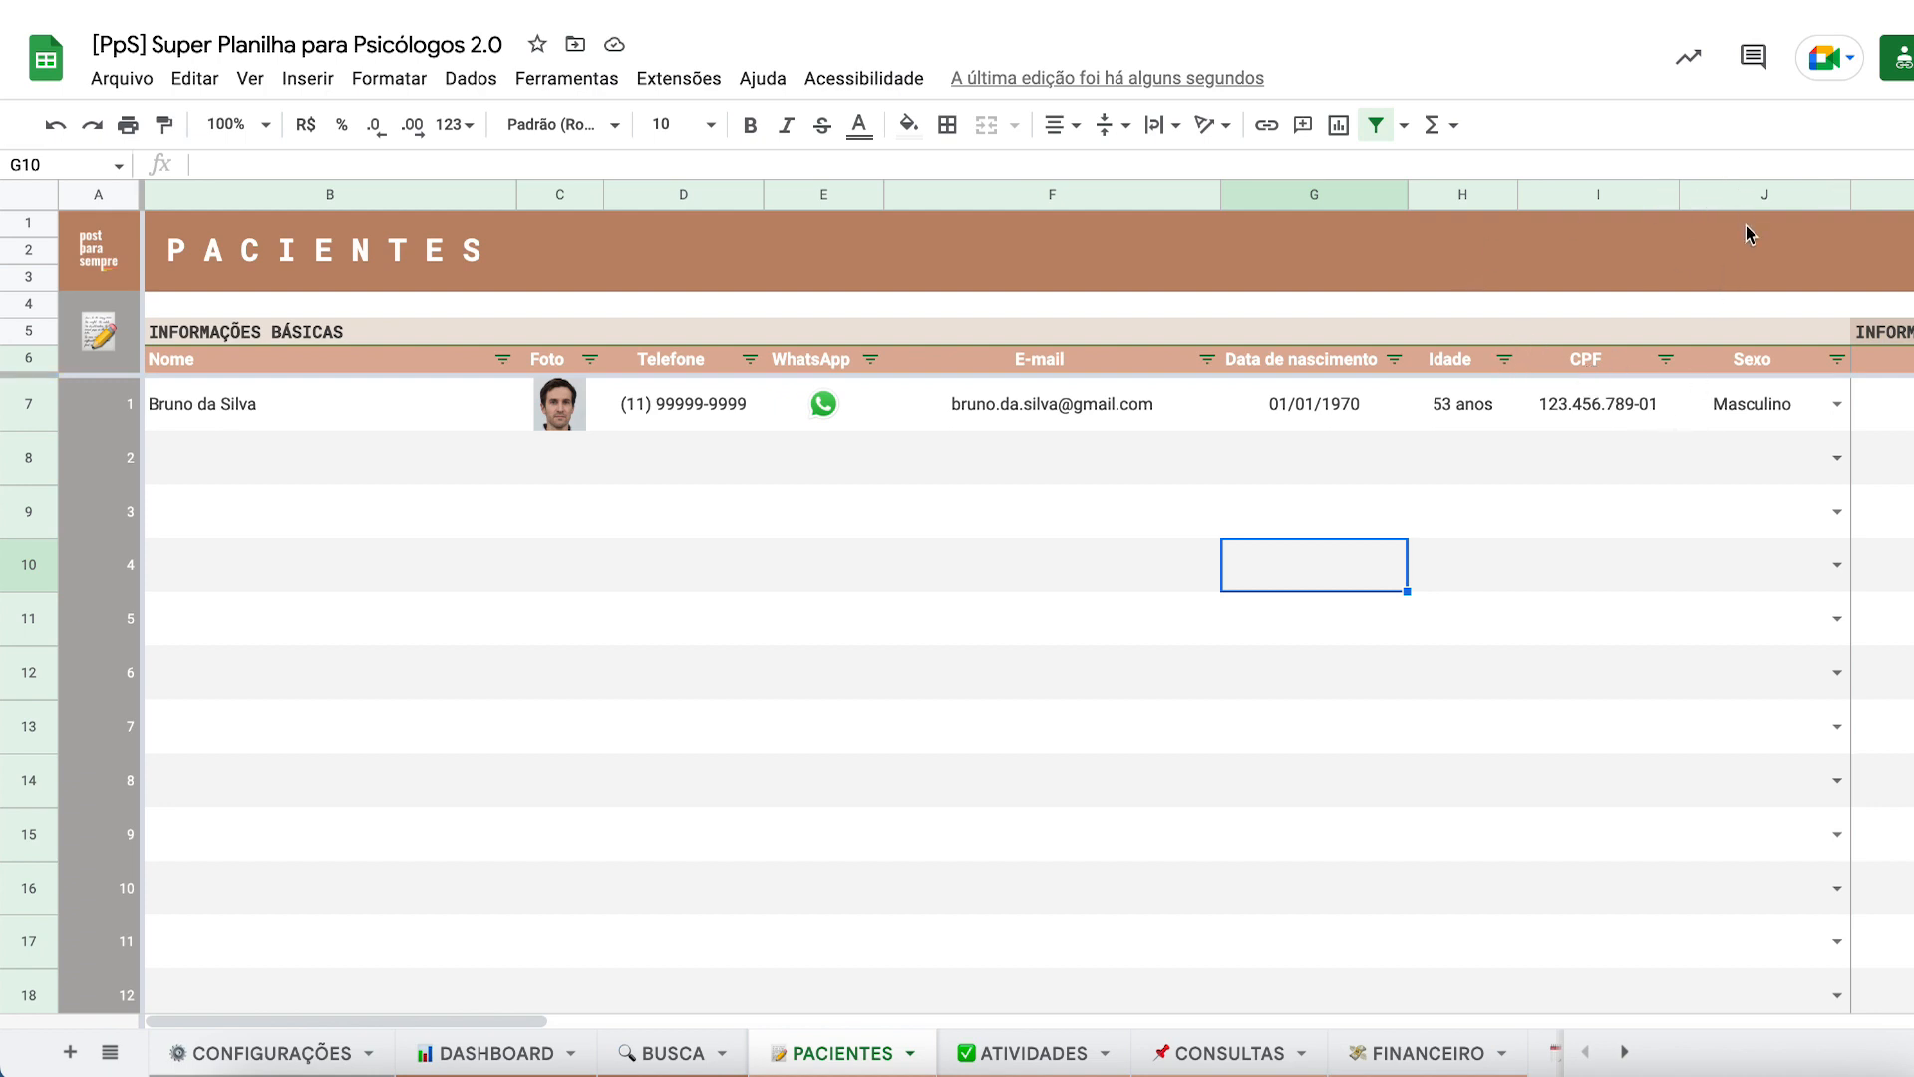
- Insert an empty column to the right of the CPF column
left_click(1722, 197)
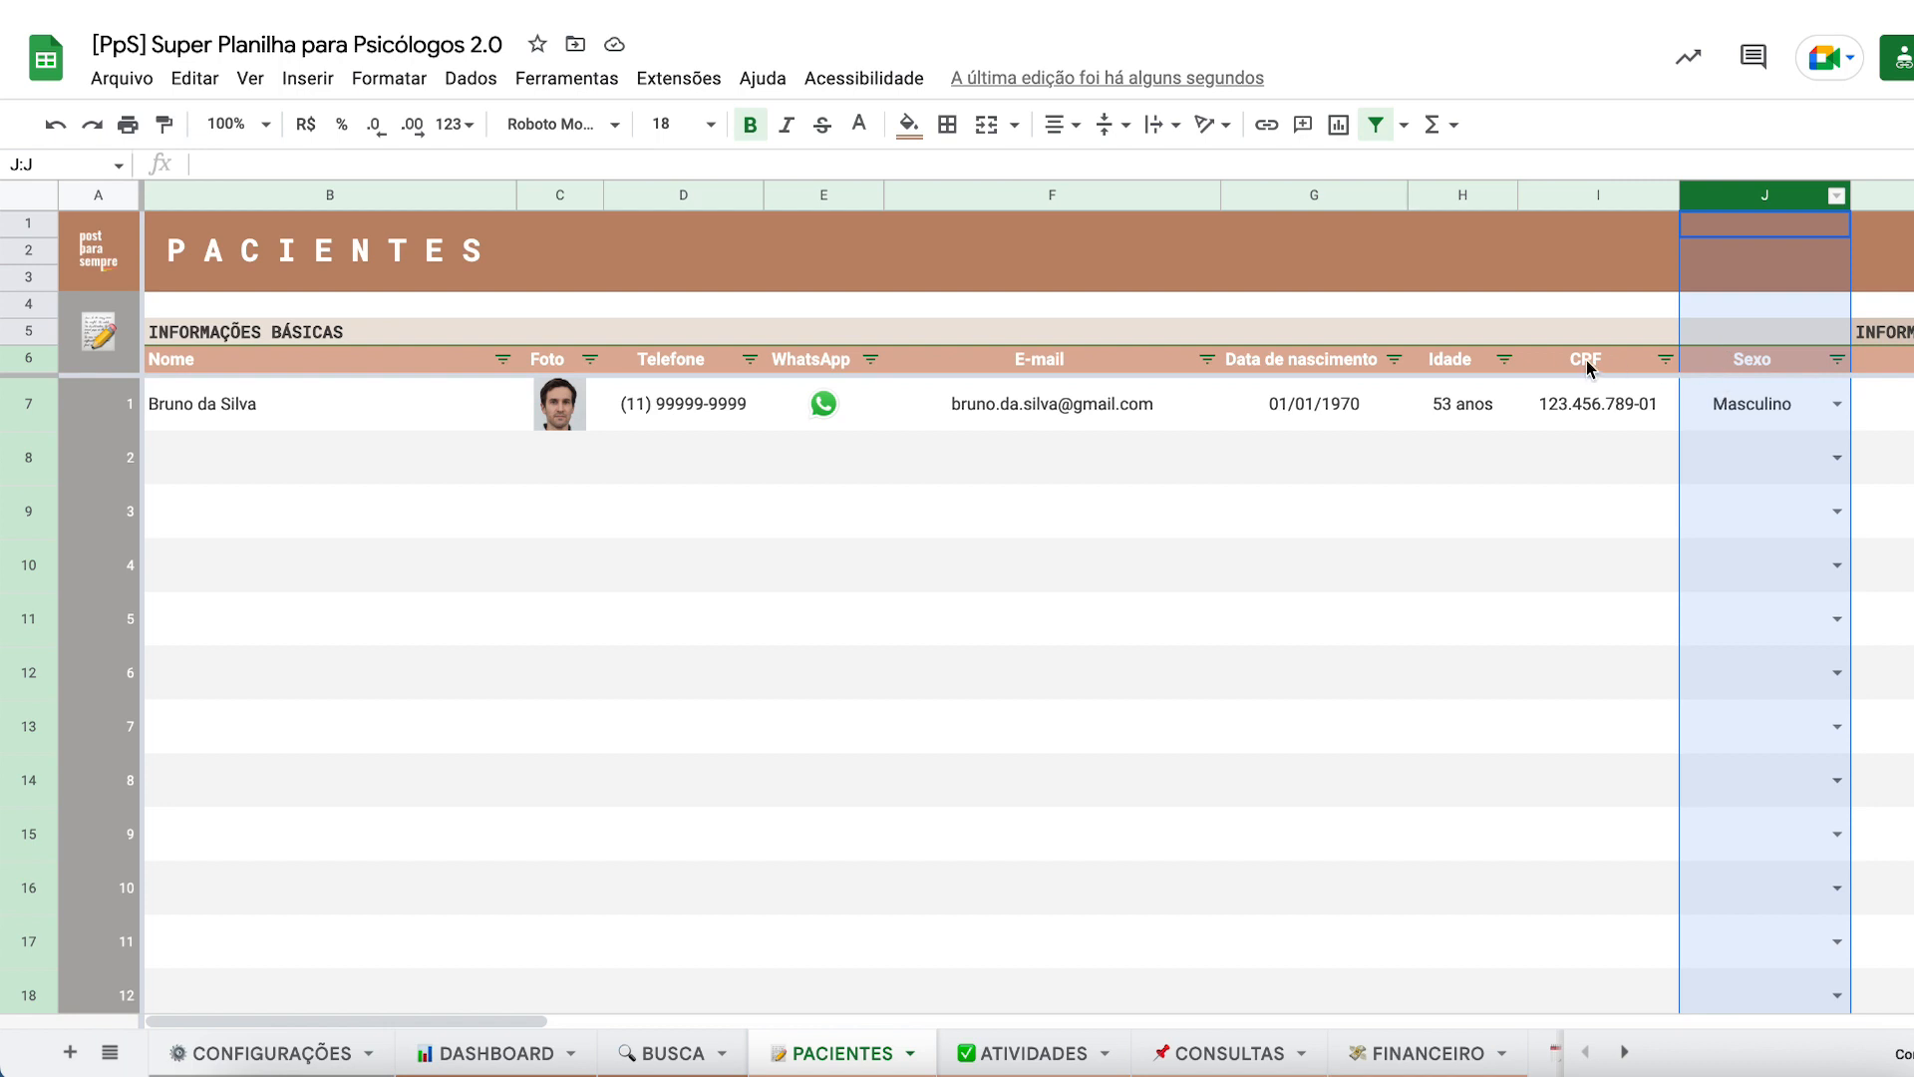
left_click(1588, 369)
left_click(1733, 197)
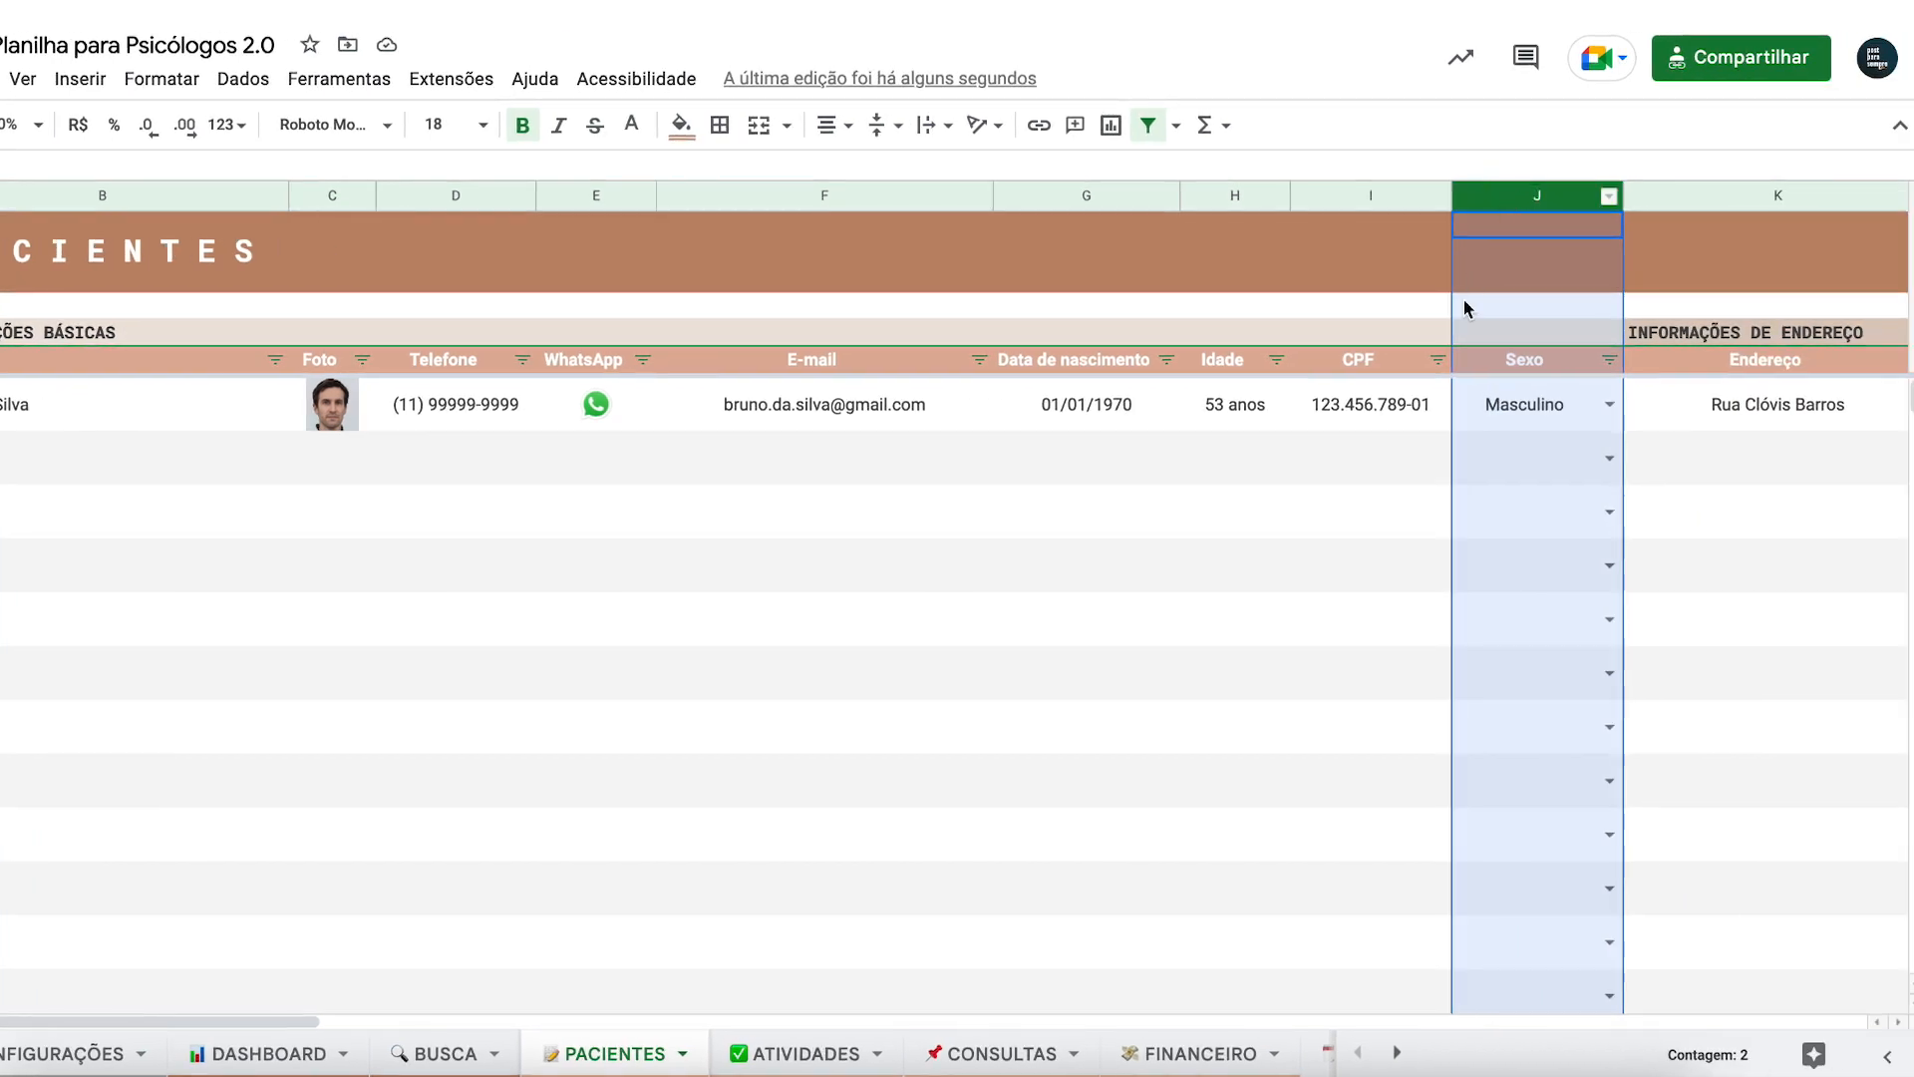
right_click(1510, 199)
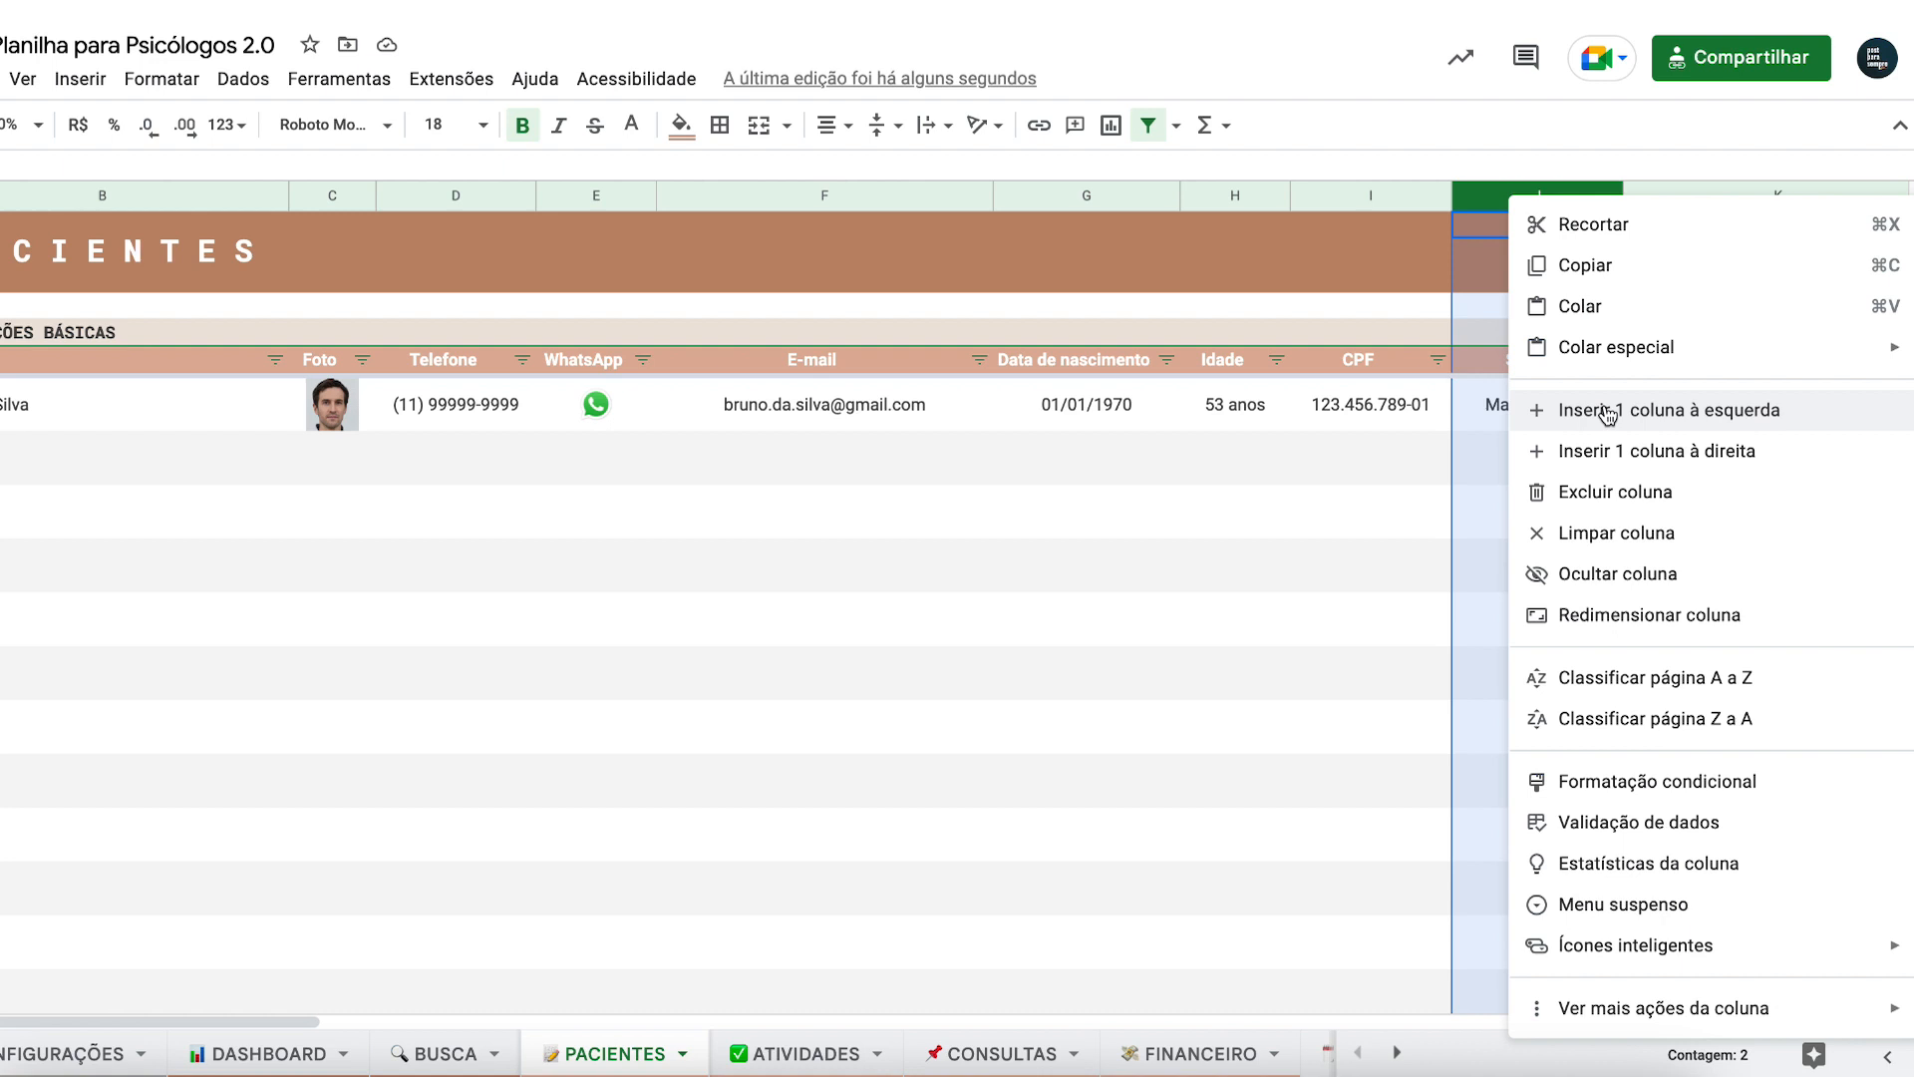
left_click(1356, 454)
left_click(1355, 199)
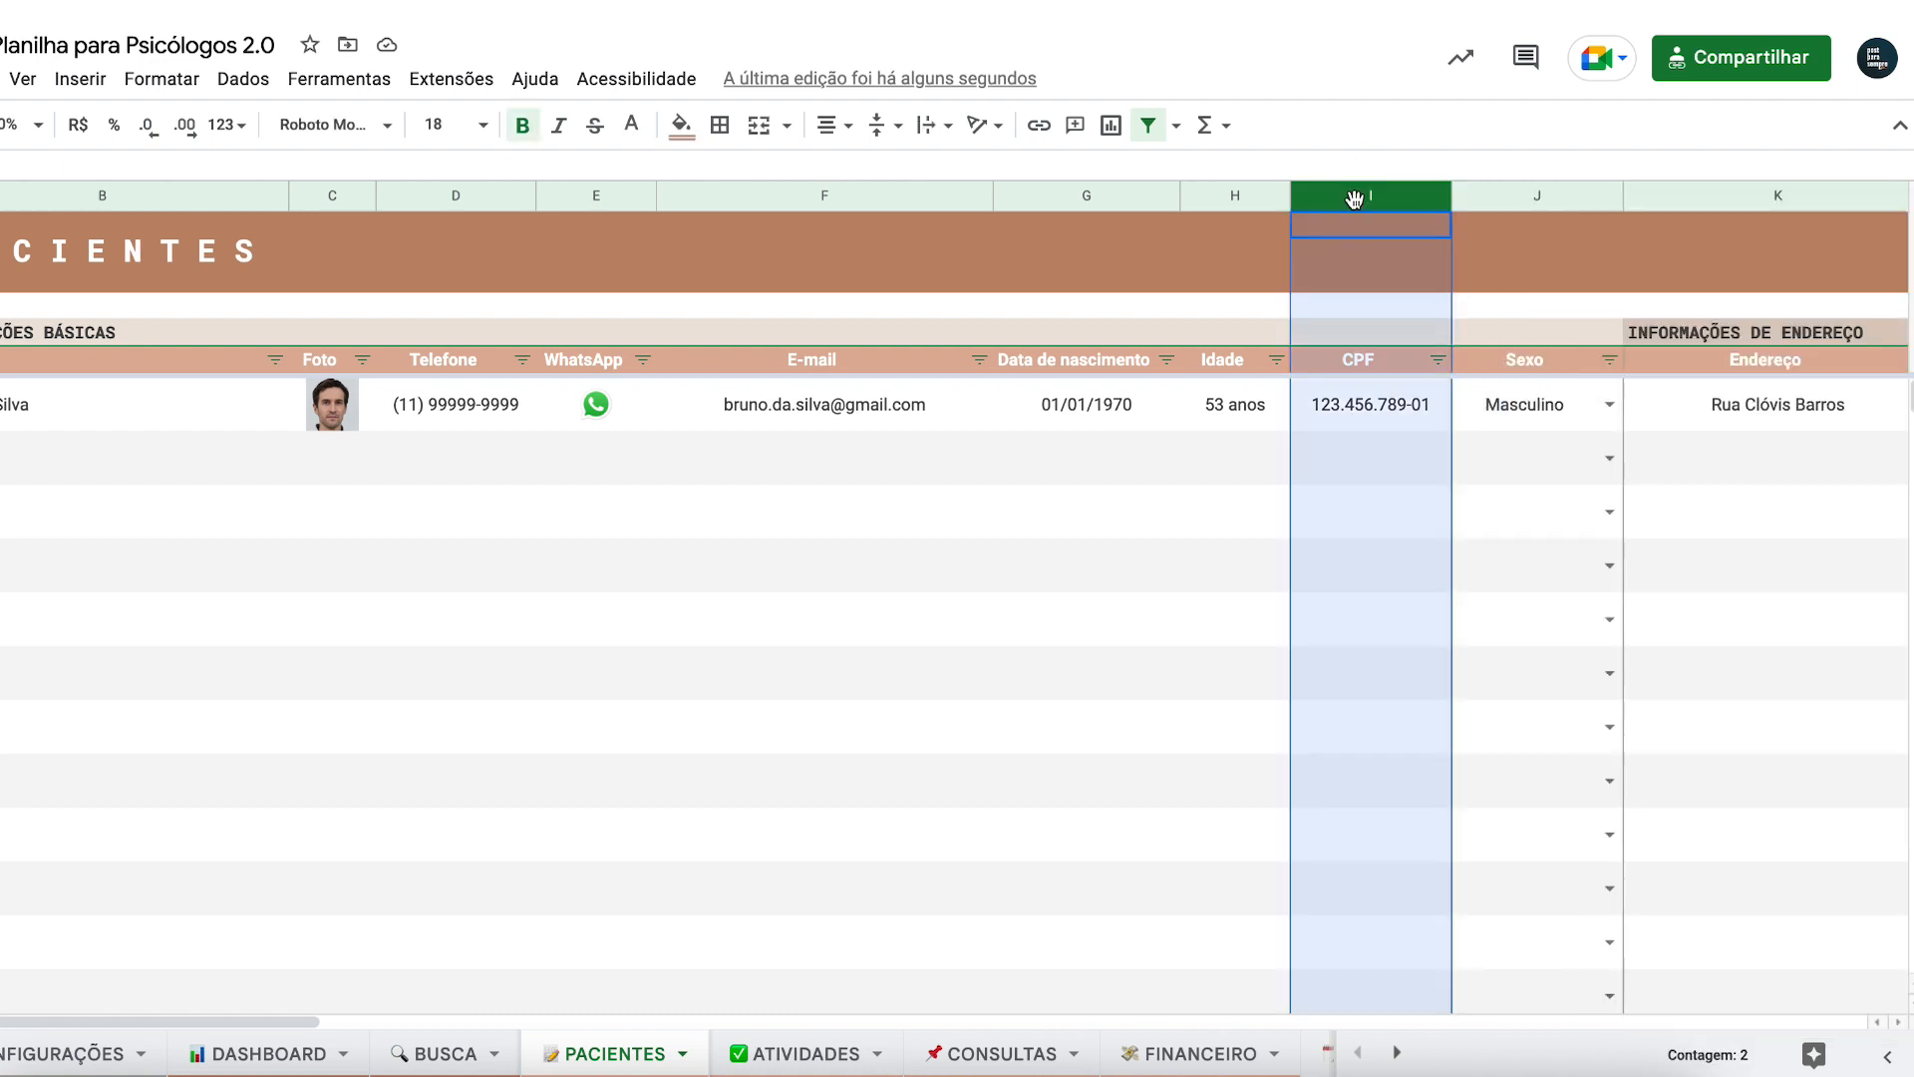
right_click(1357, 195)
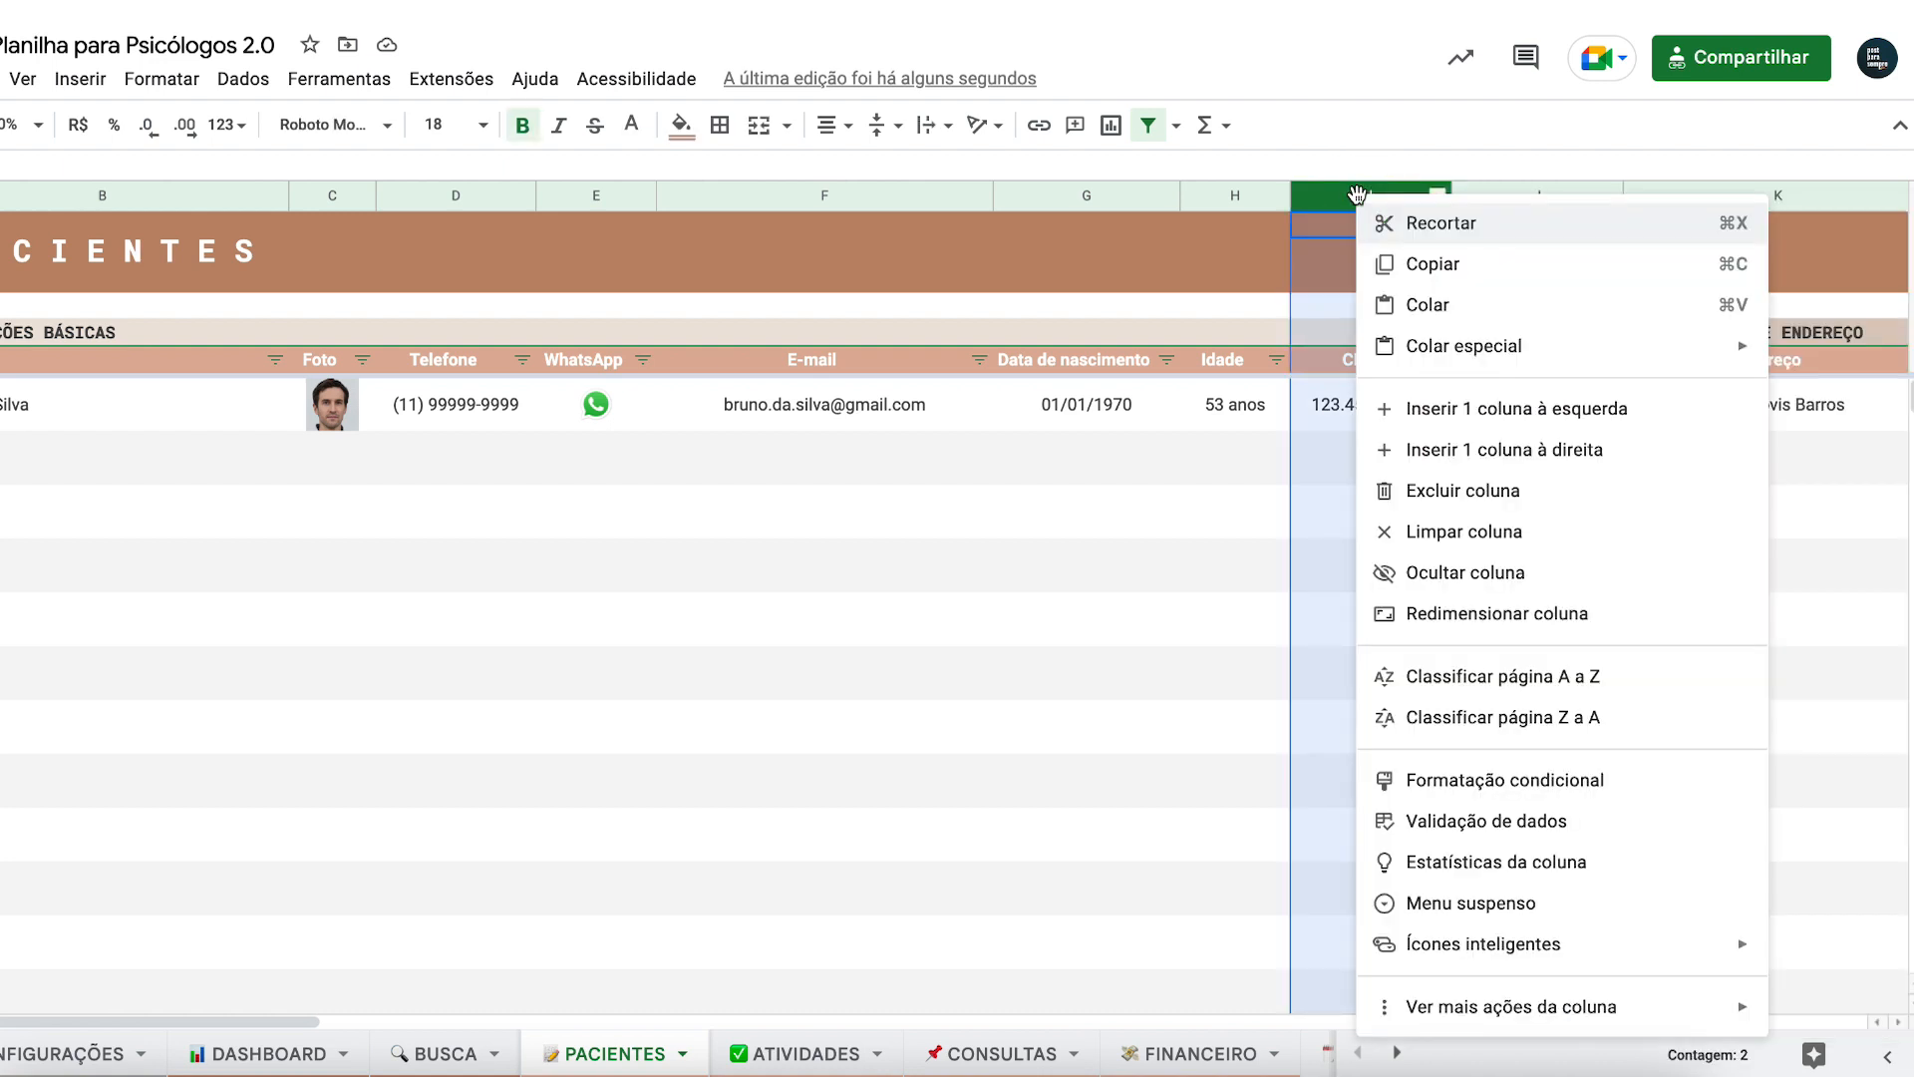
left_click(1428, 457)
left_click(1520, 423)
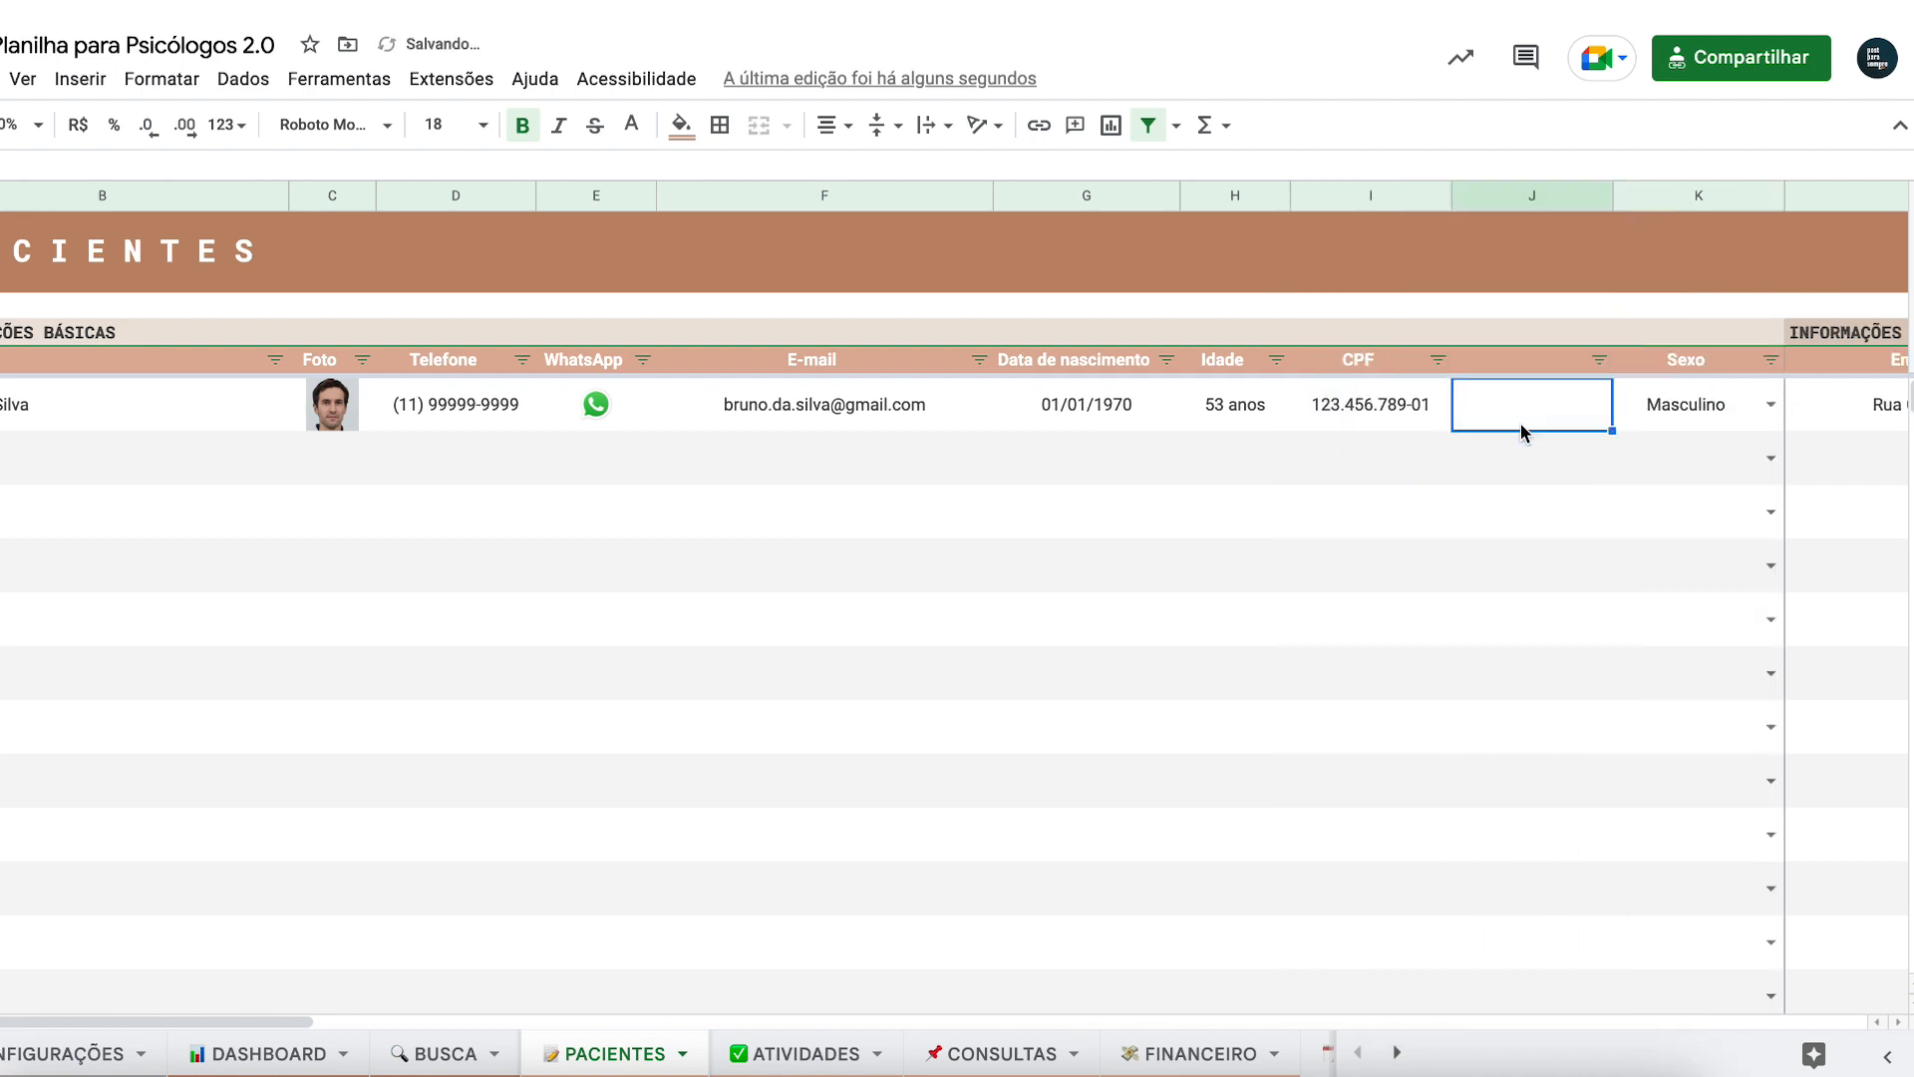
- Title the new column 'Signo' and enter 'Áries' for the first patient
left_click_drag(1342, 359, 1676, 369)
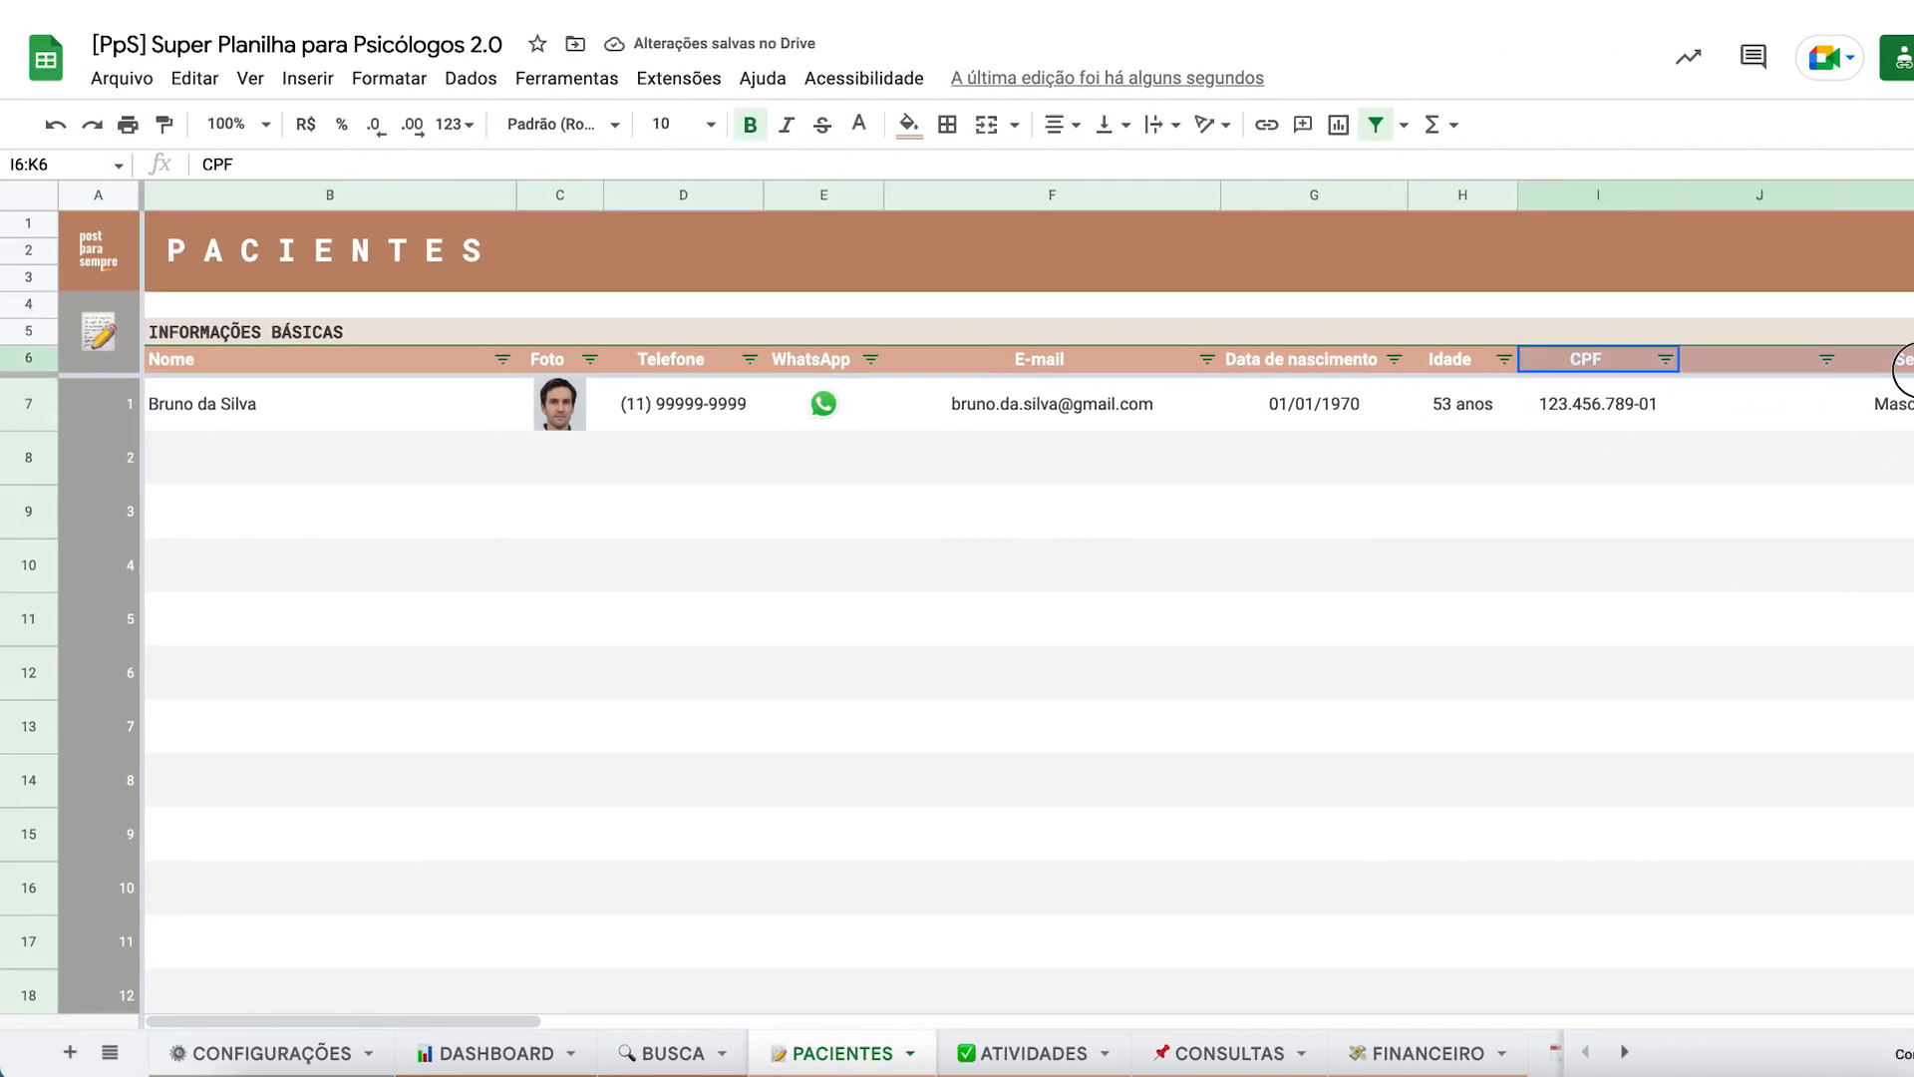
left_click(1764, 361)
scroll(1760, 414, "right", 5)
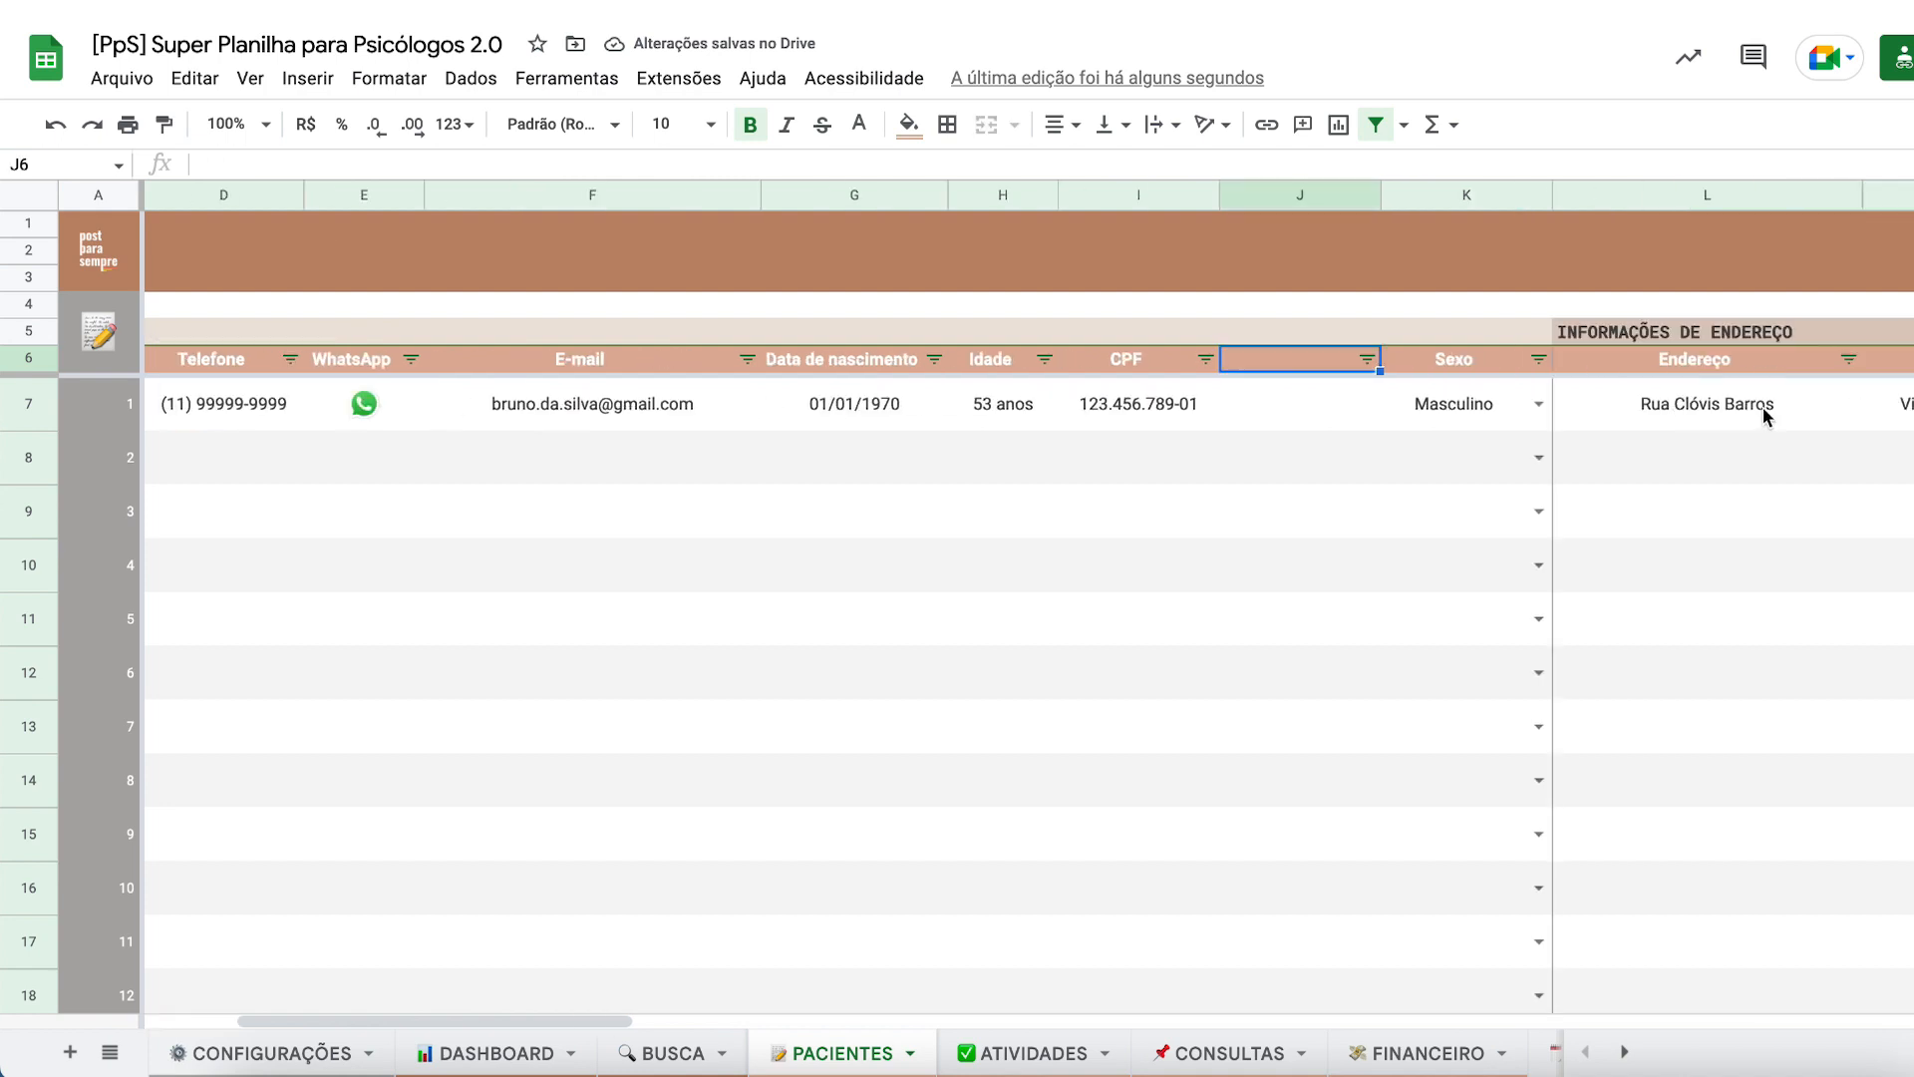
type("Signo")
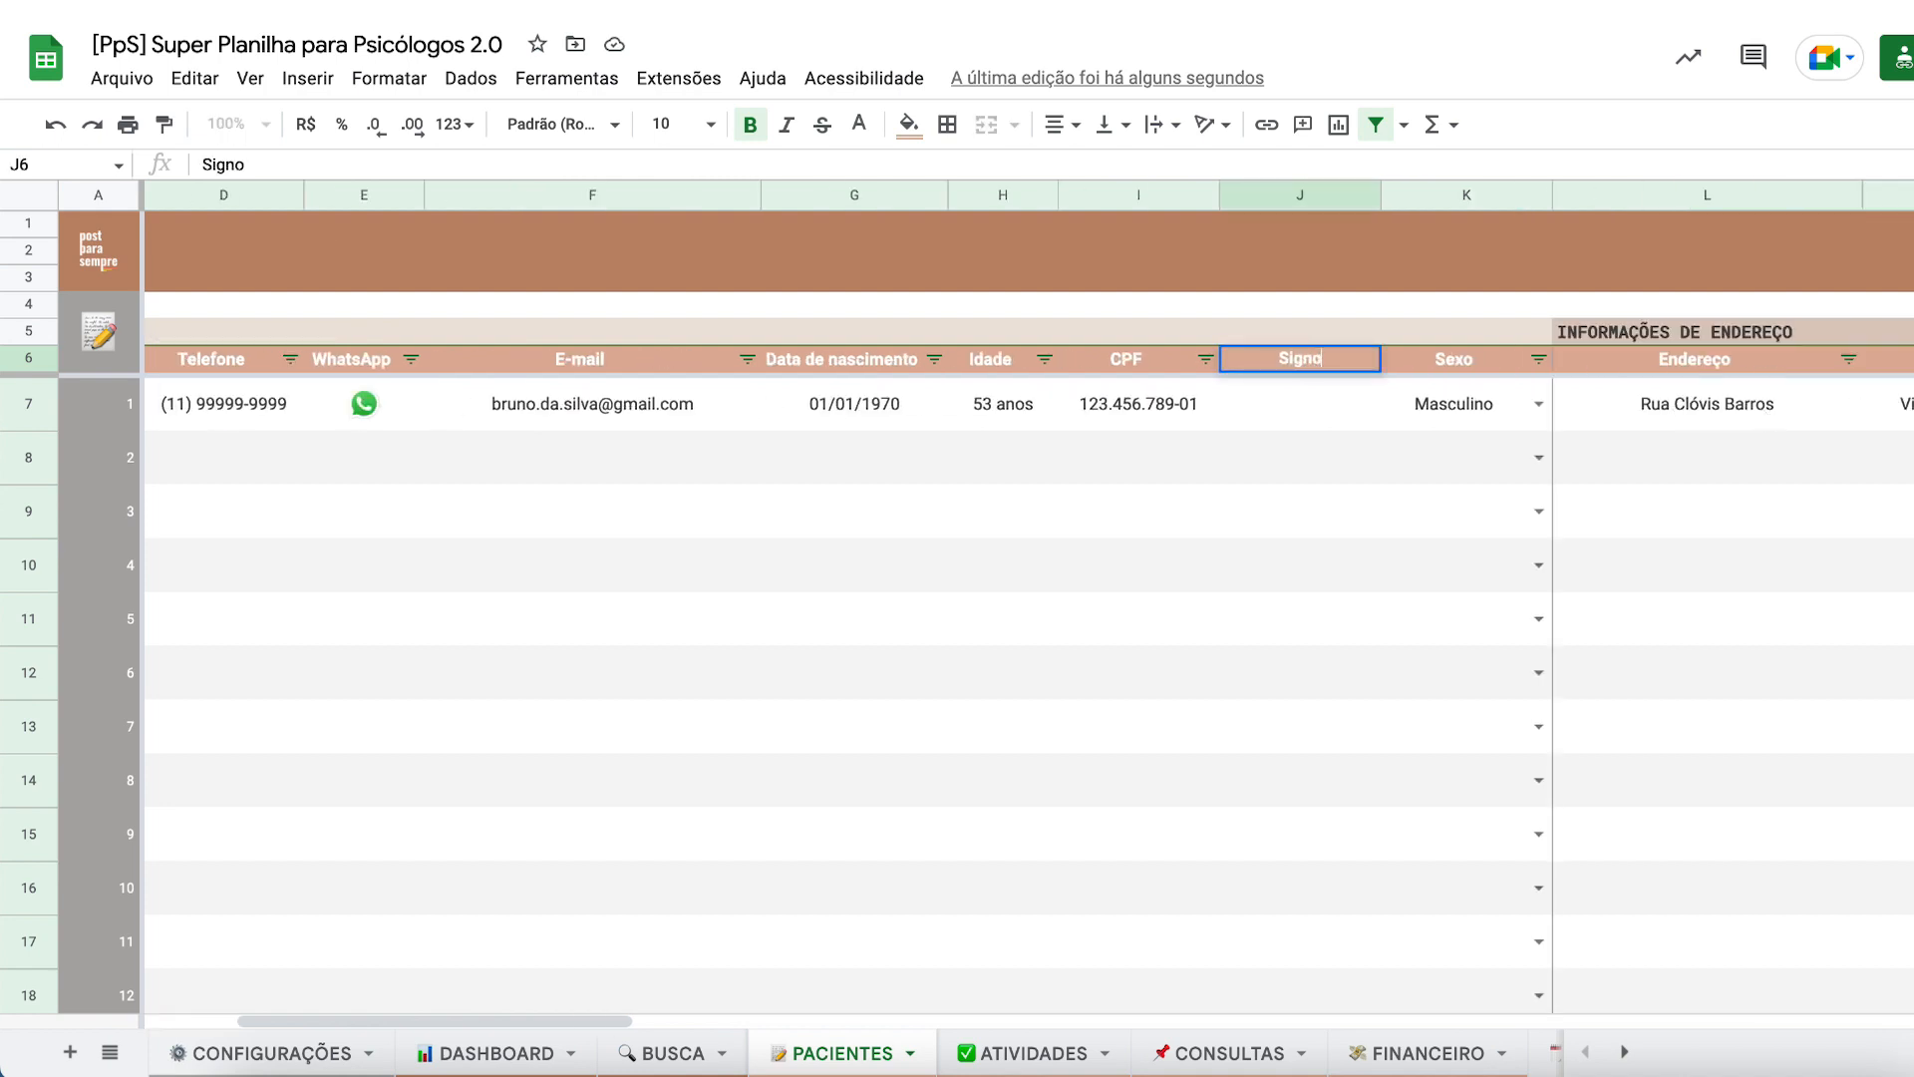
key("Return")
type("Áries")
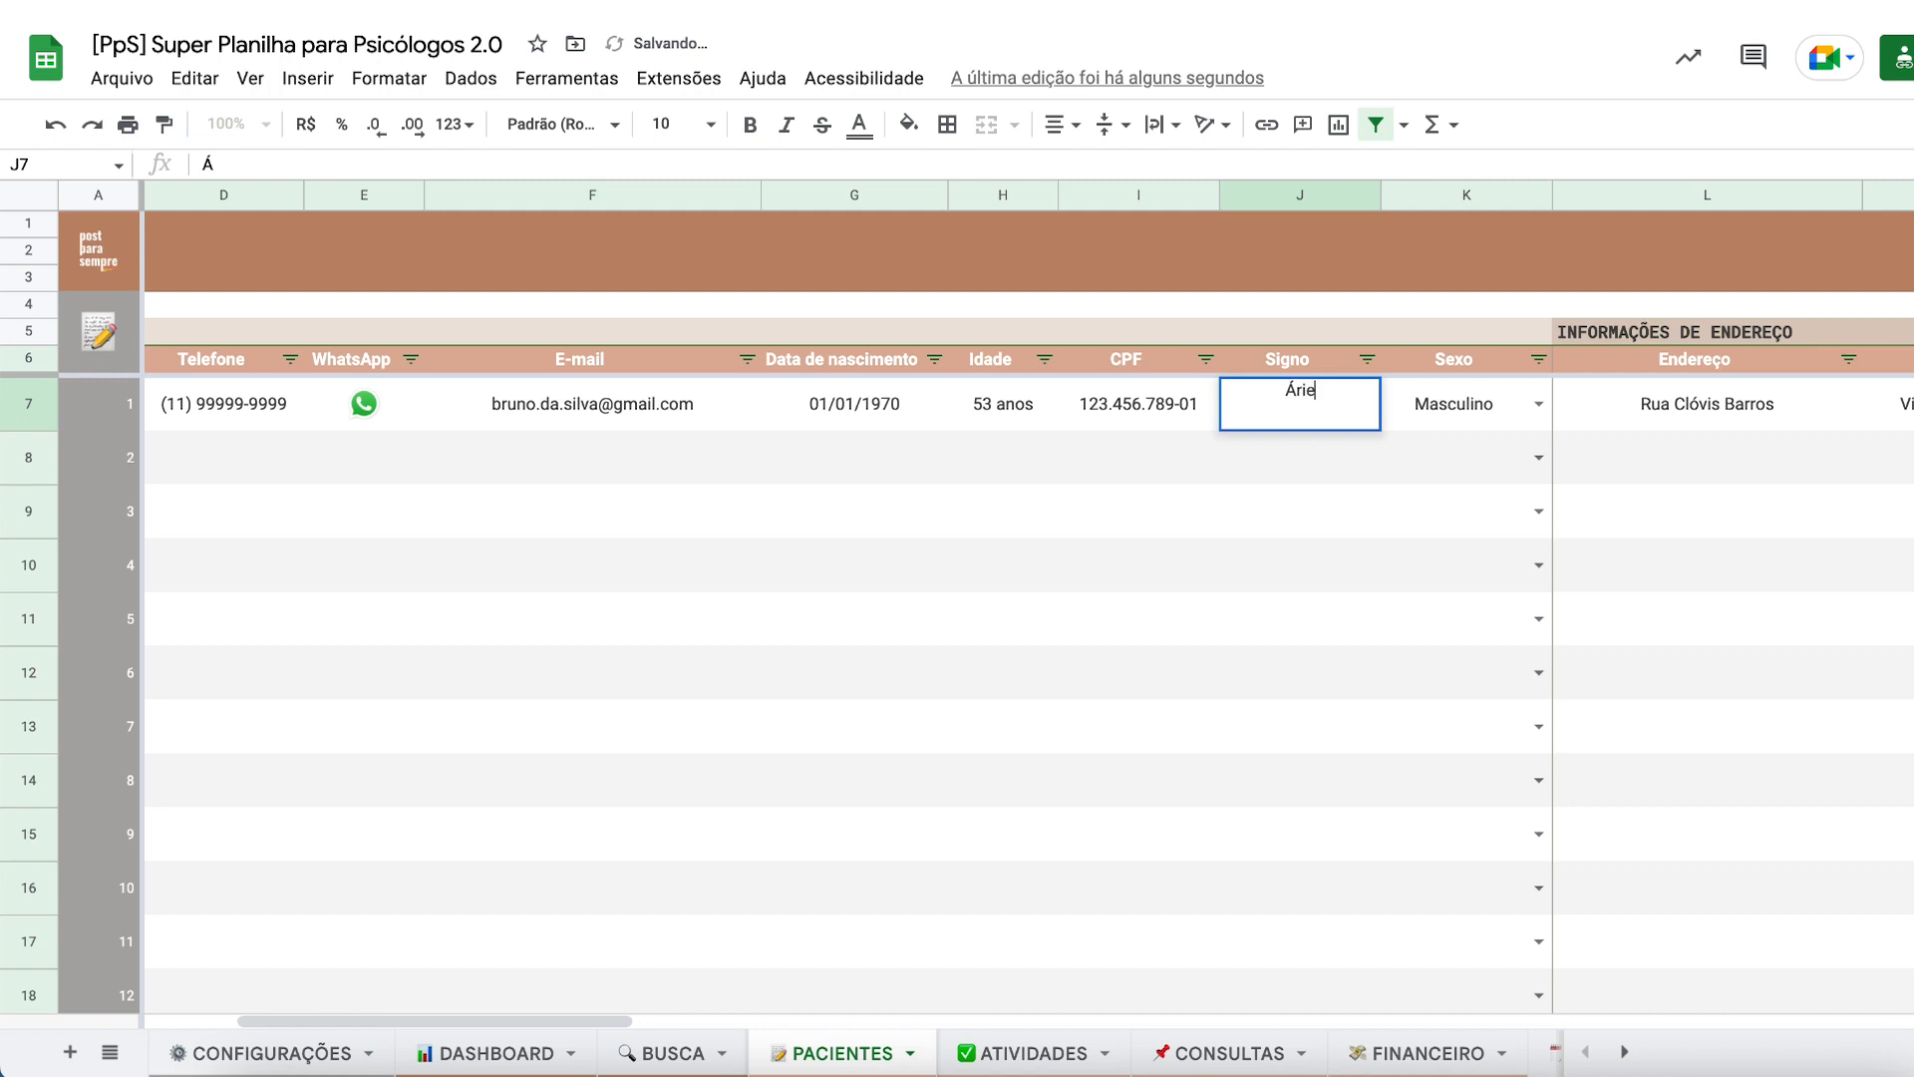
key("Return")
scroll(1072, 409, "left", 5)
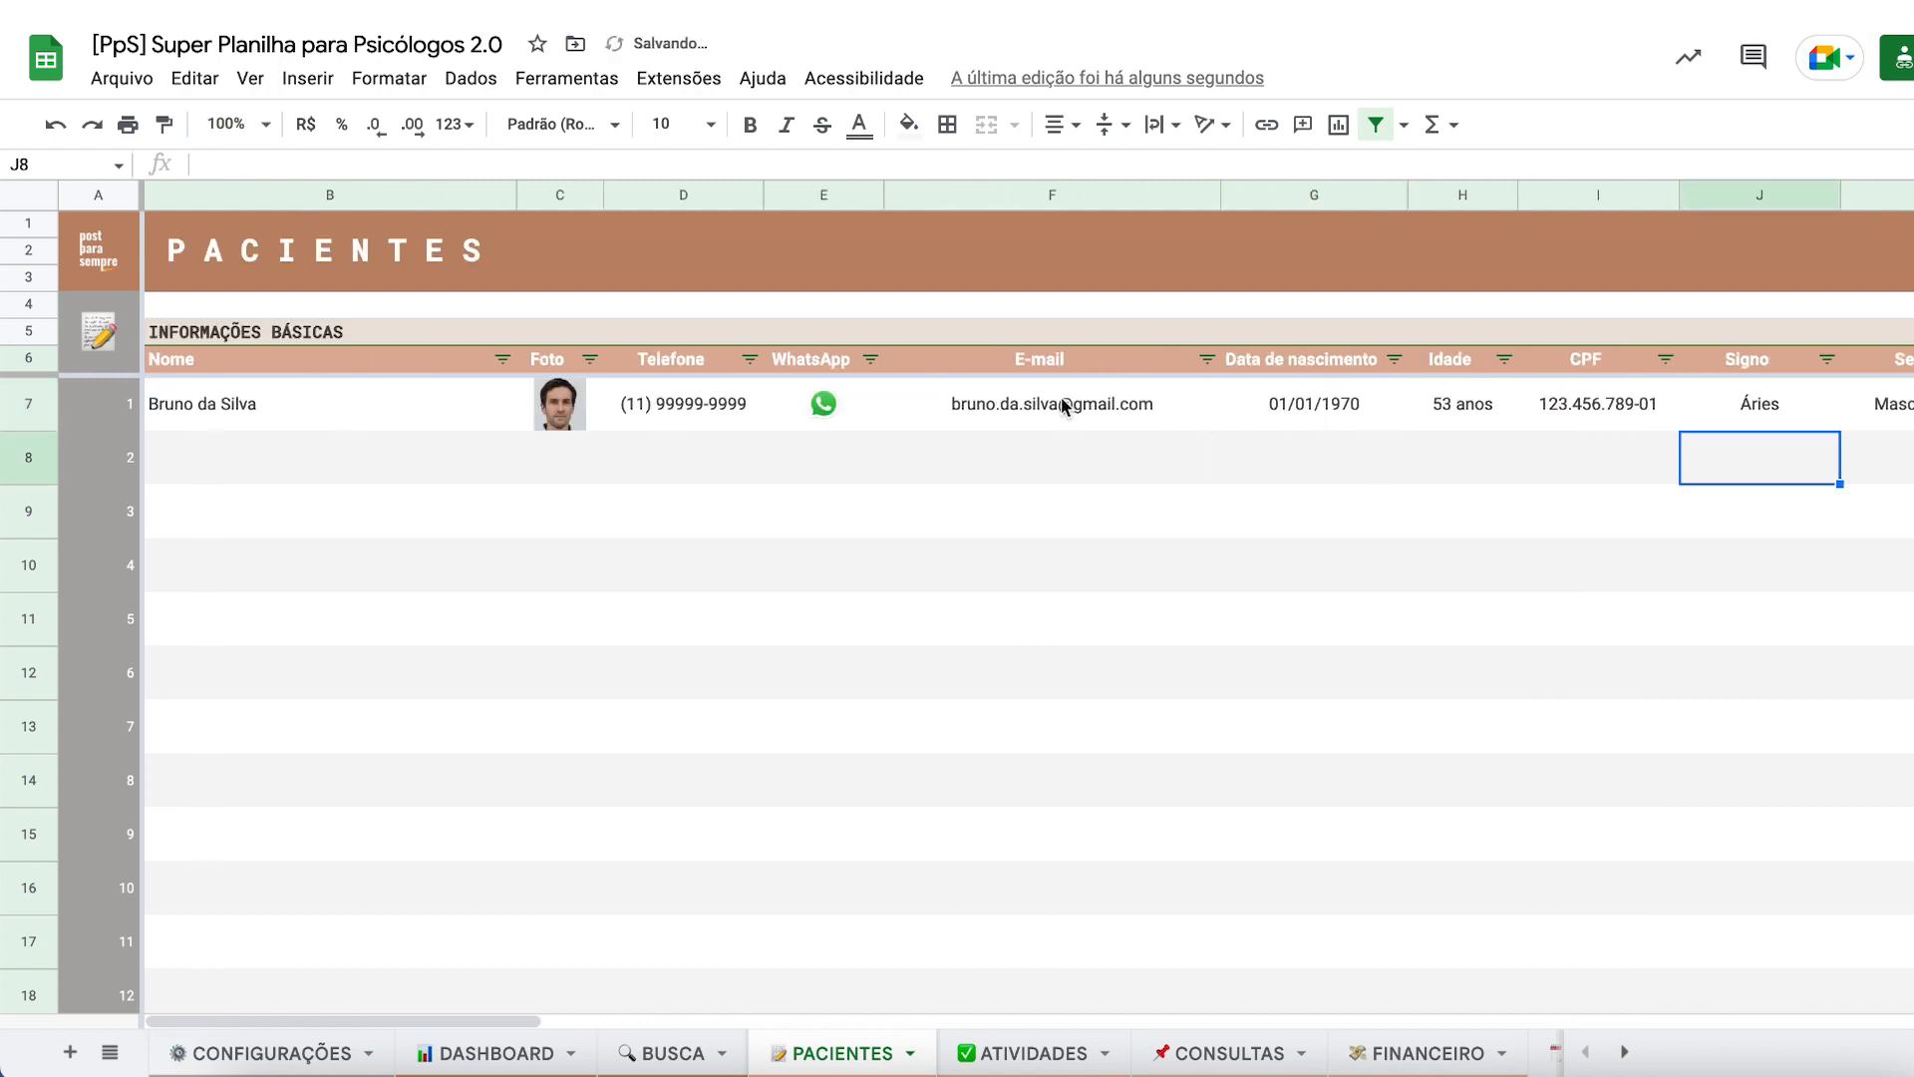
- Enter the new patient's name in row 8 and copy the first patient's phone into it
left_click(287, 473)
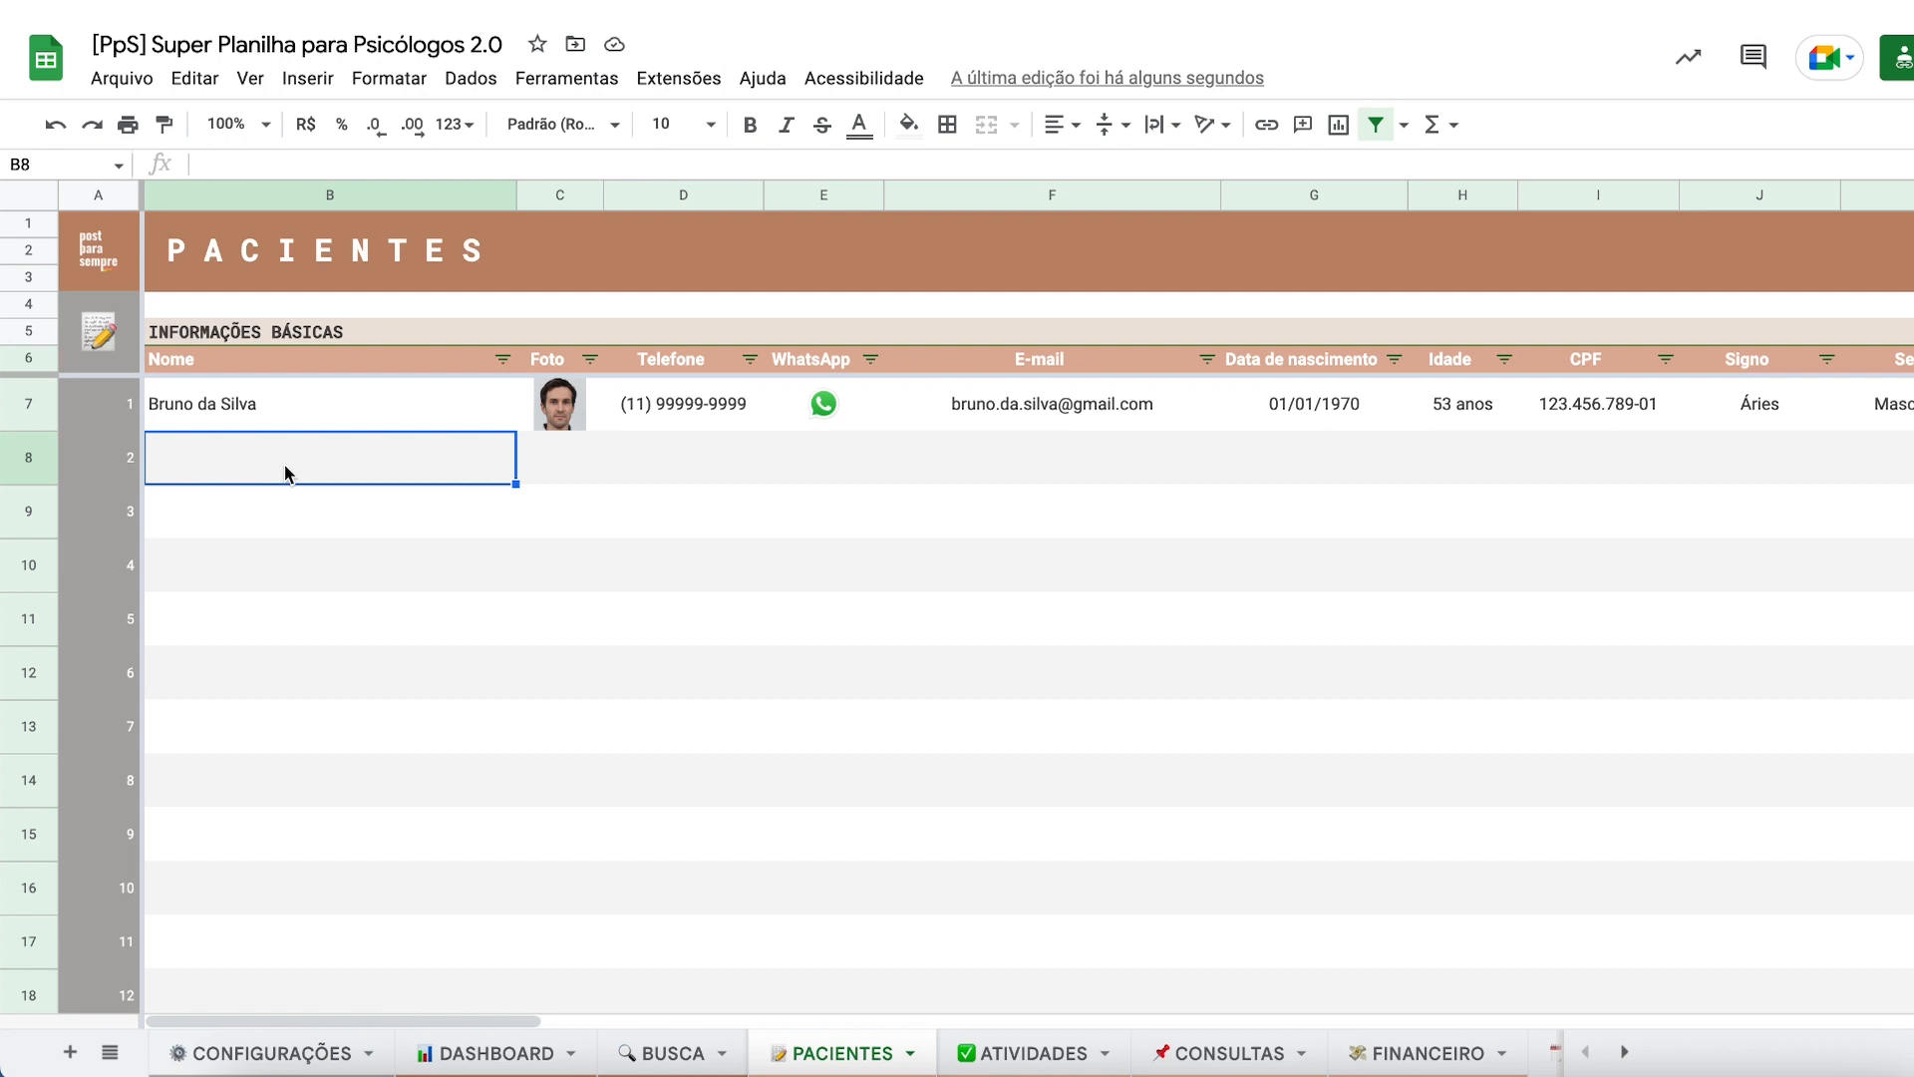
key("Return")
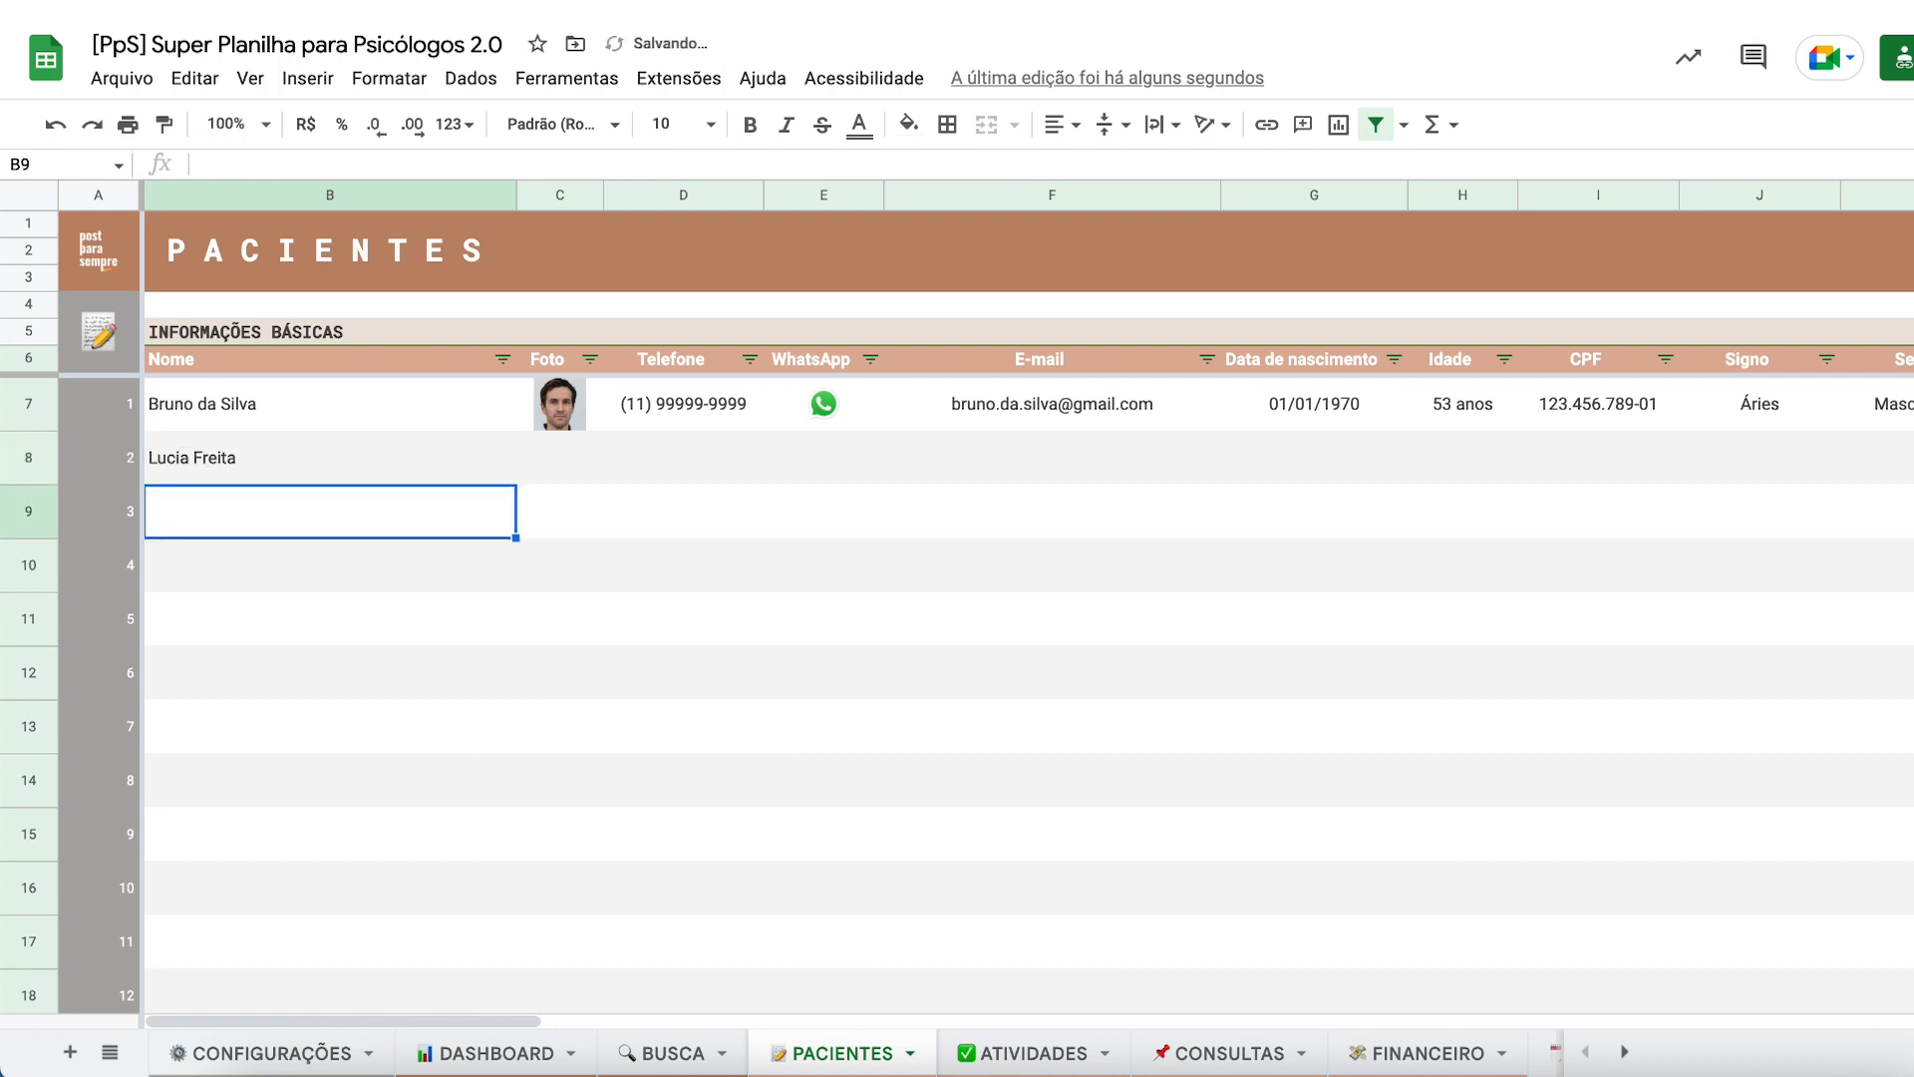
key("Up")
key("Right")
left_click(713, 461)
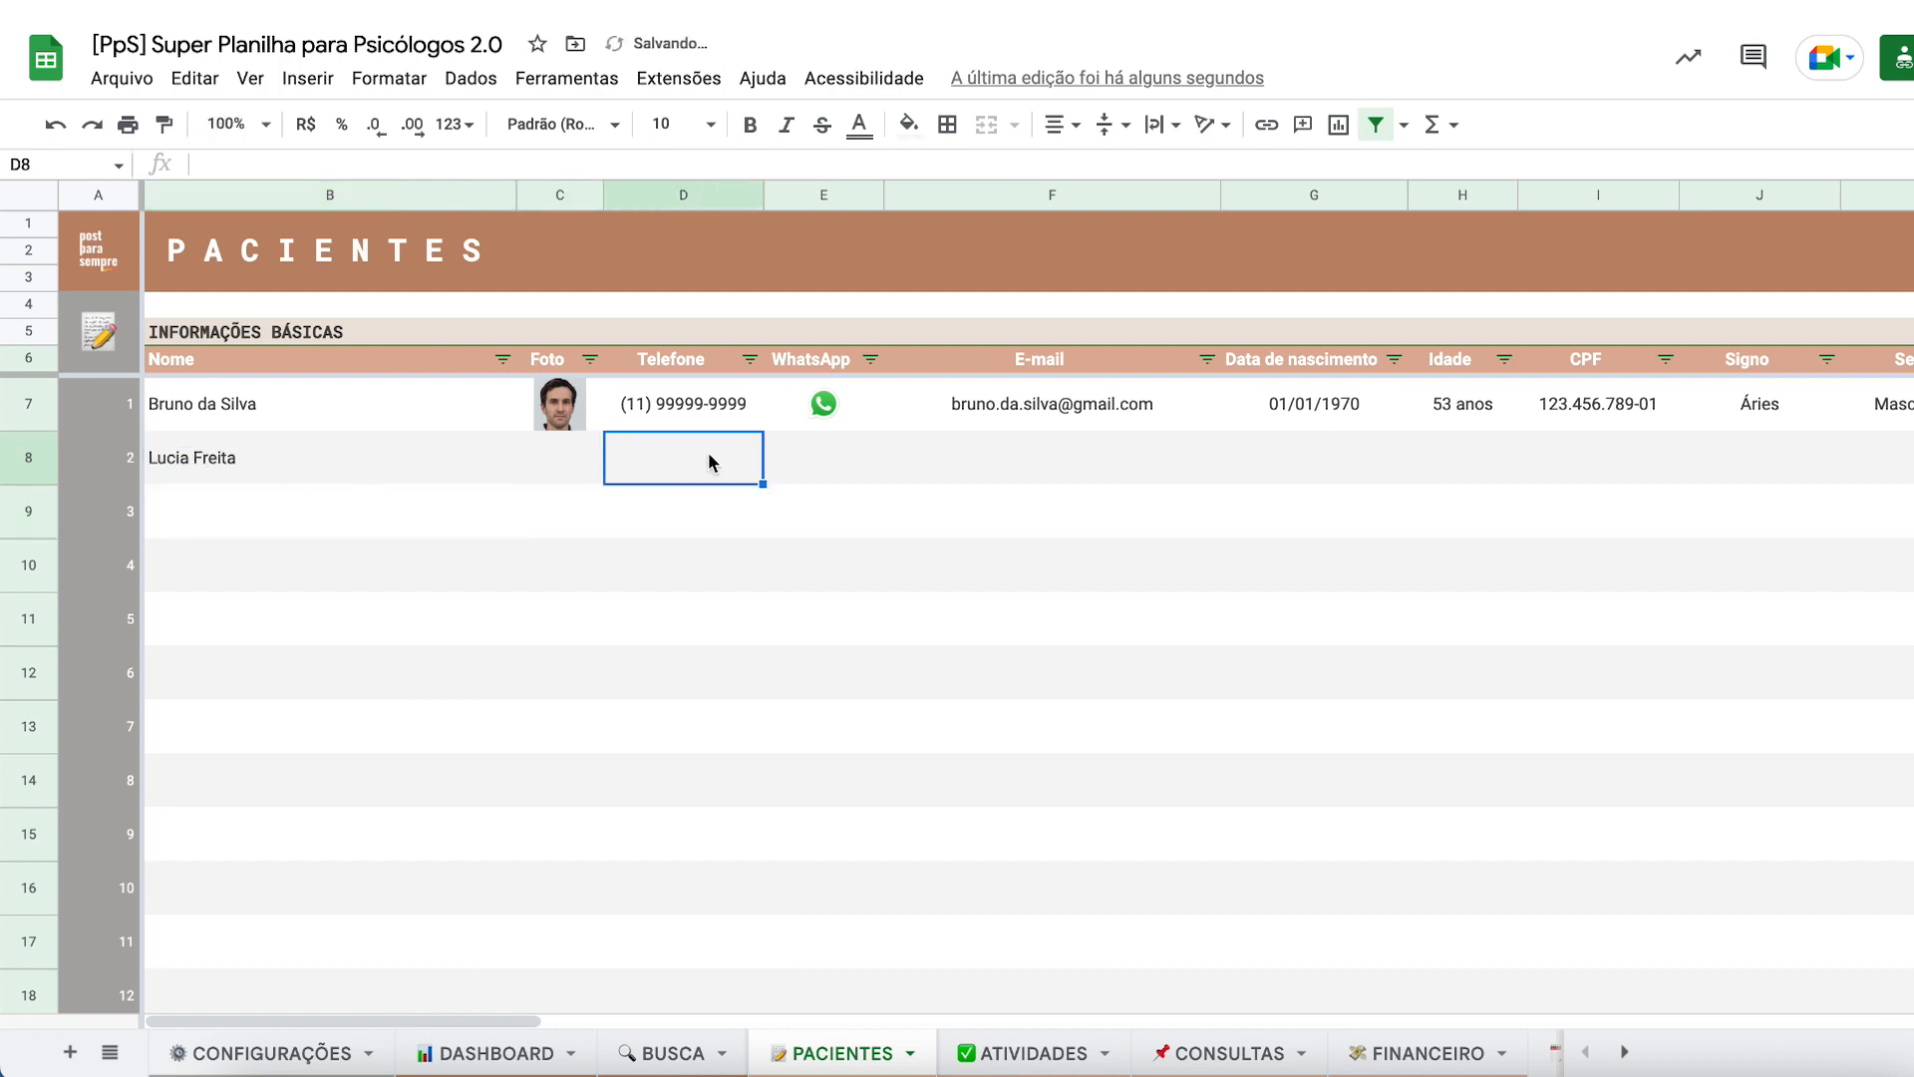
key("Up")
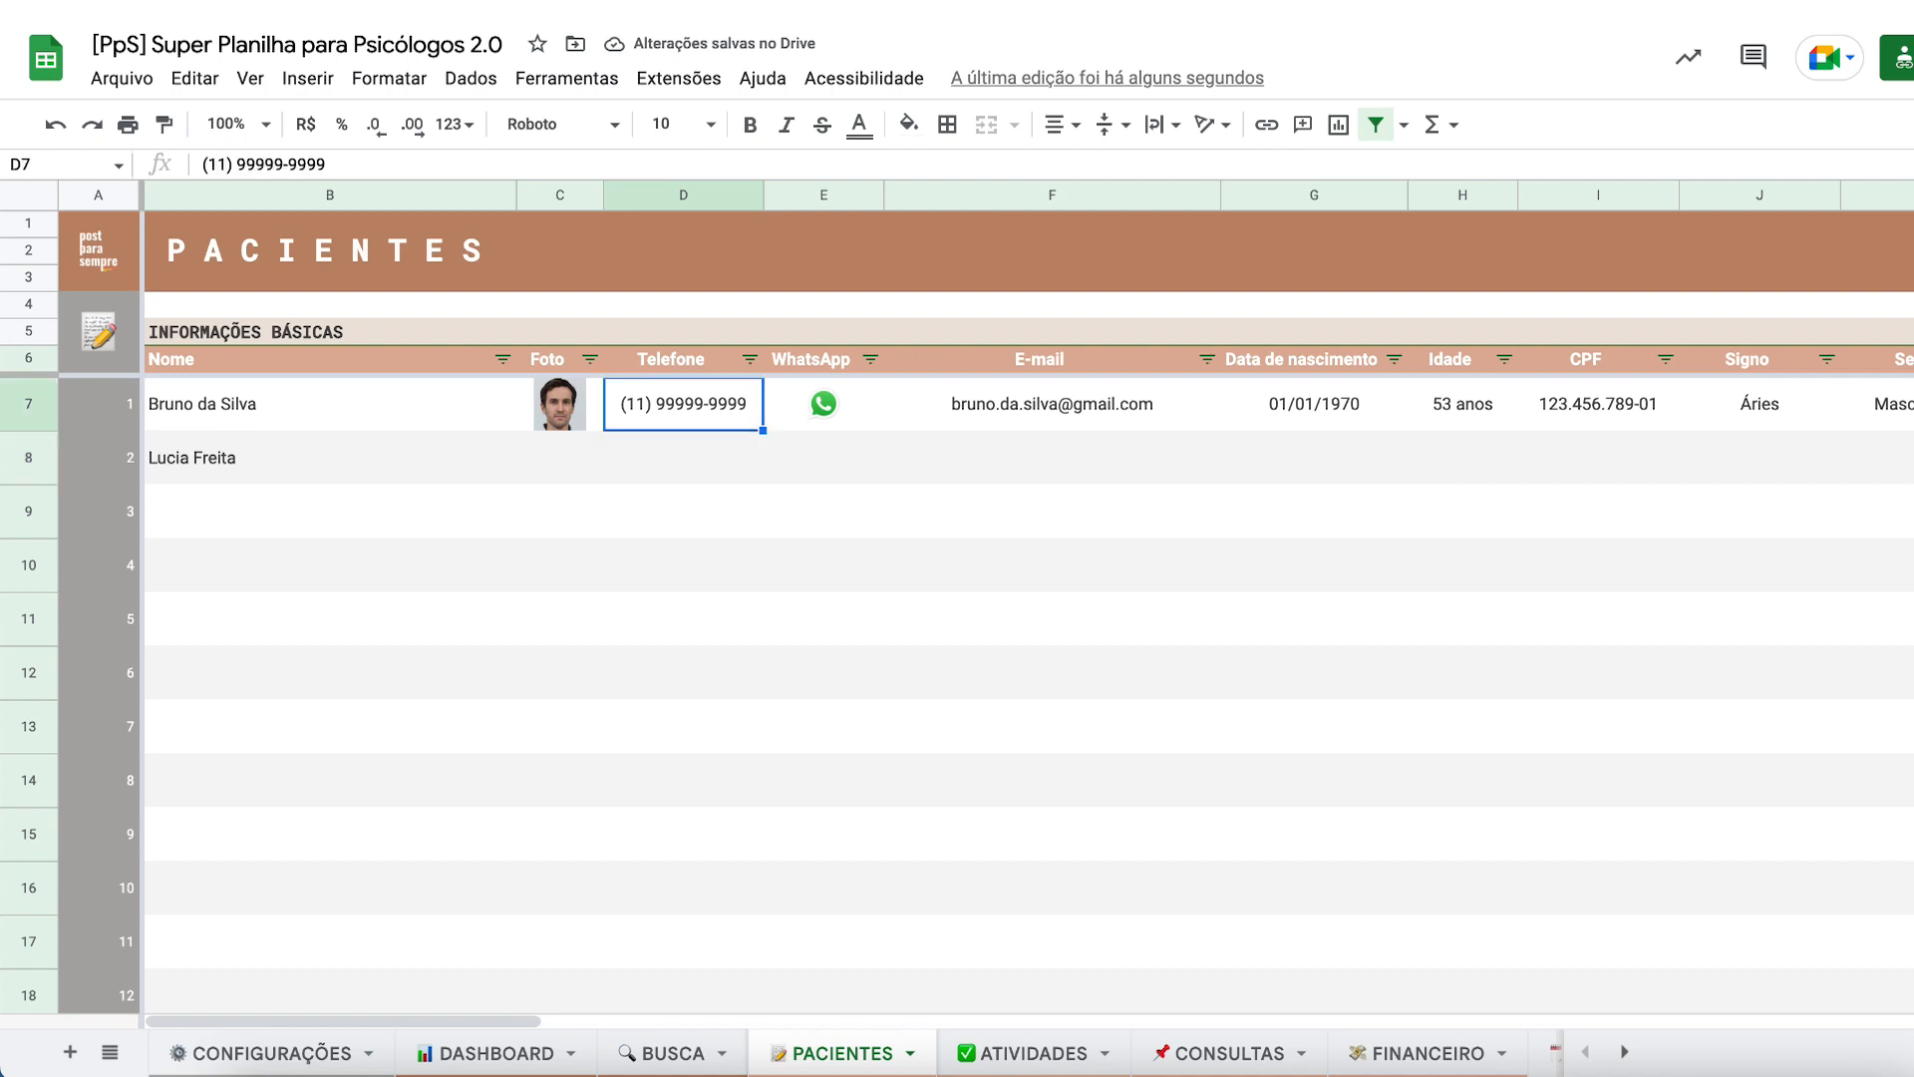
key("ctrl+c")
key("Down")
key("ctrl+v")
- Fill in the new patient's e-mail and a birth date on the 14th, correcting the year
key("Right")
key("Right")
key("Up")
key("Down")
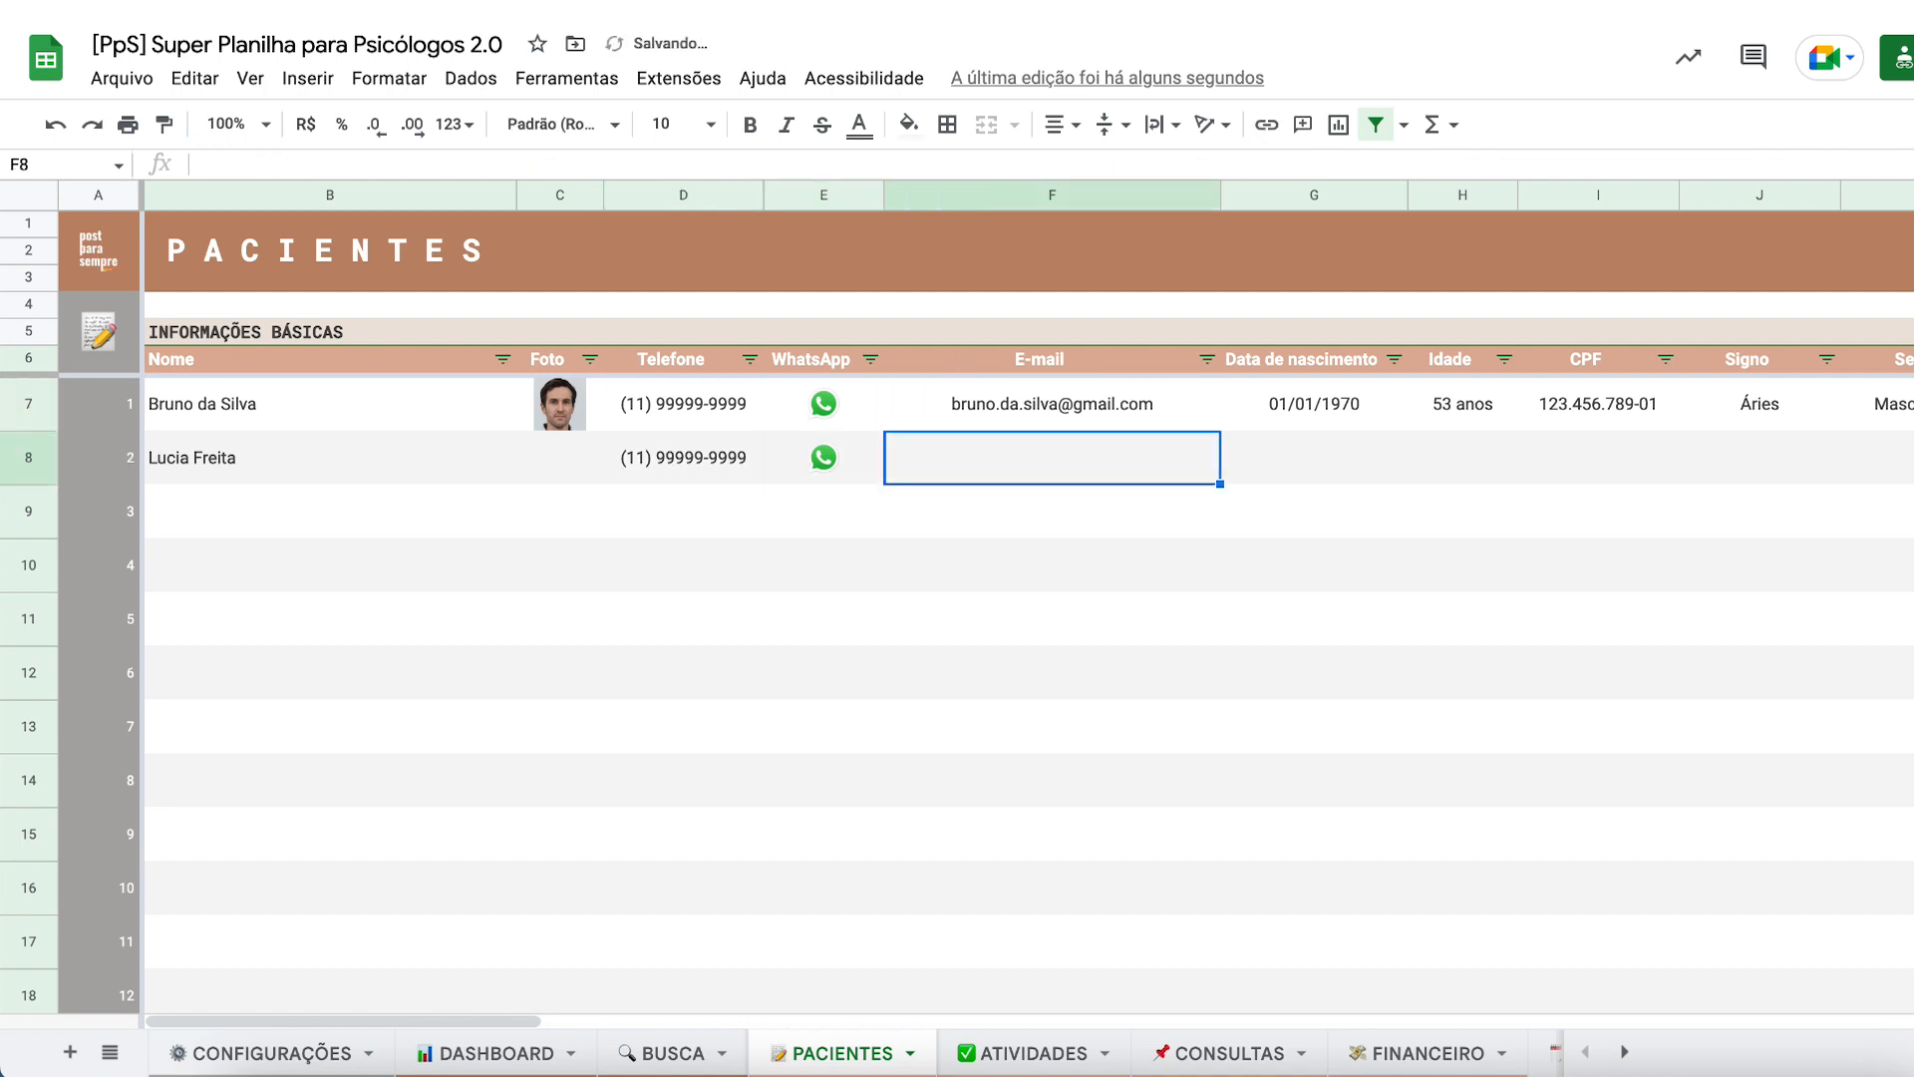
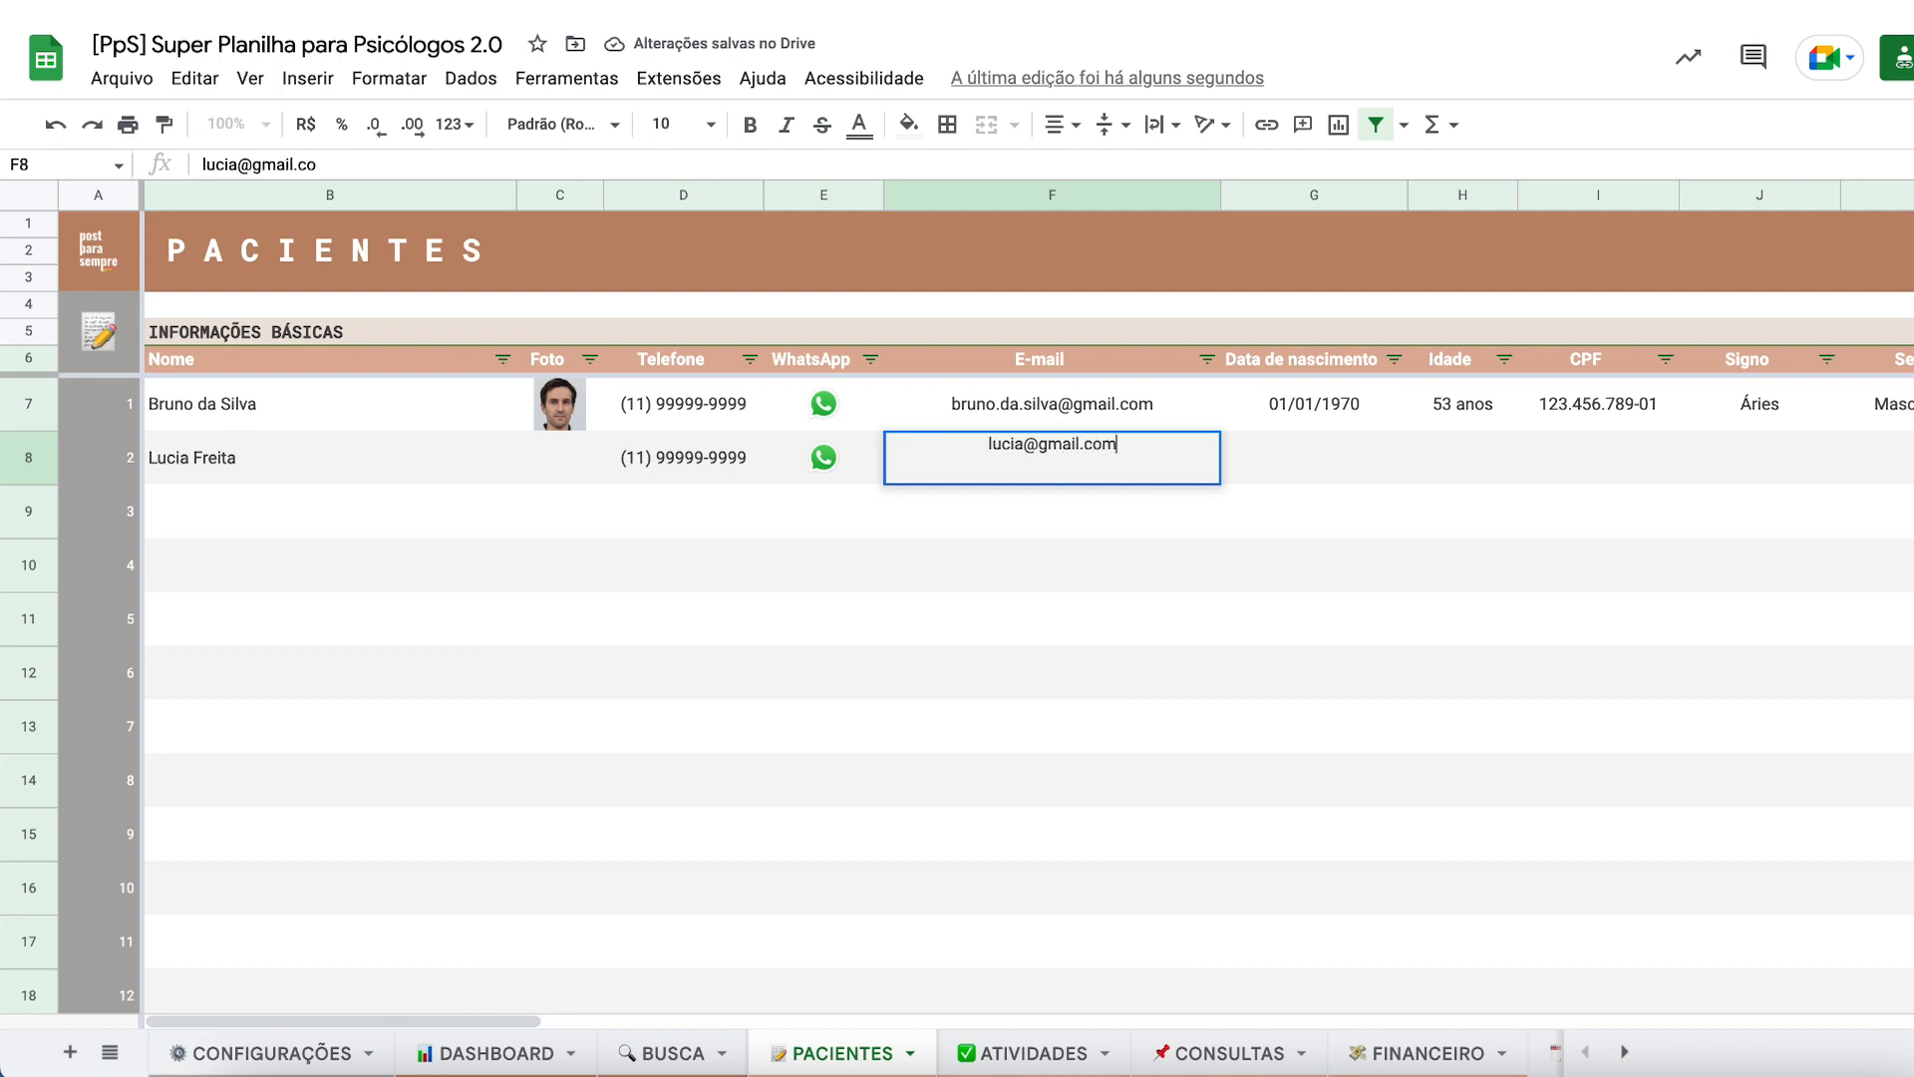
key("Return")
key("Right")
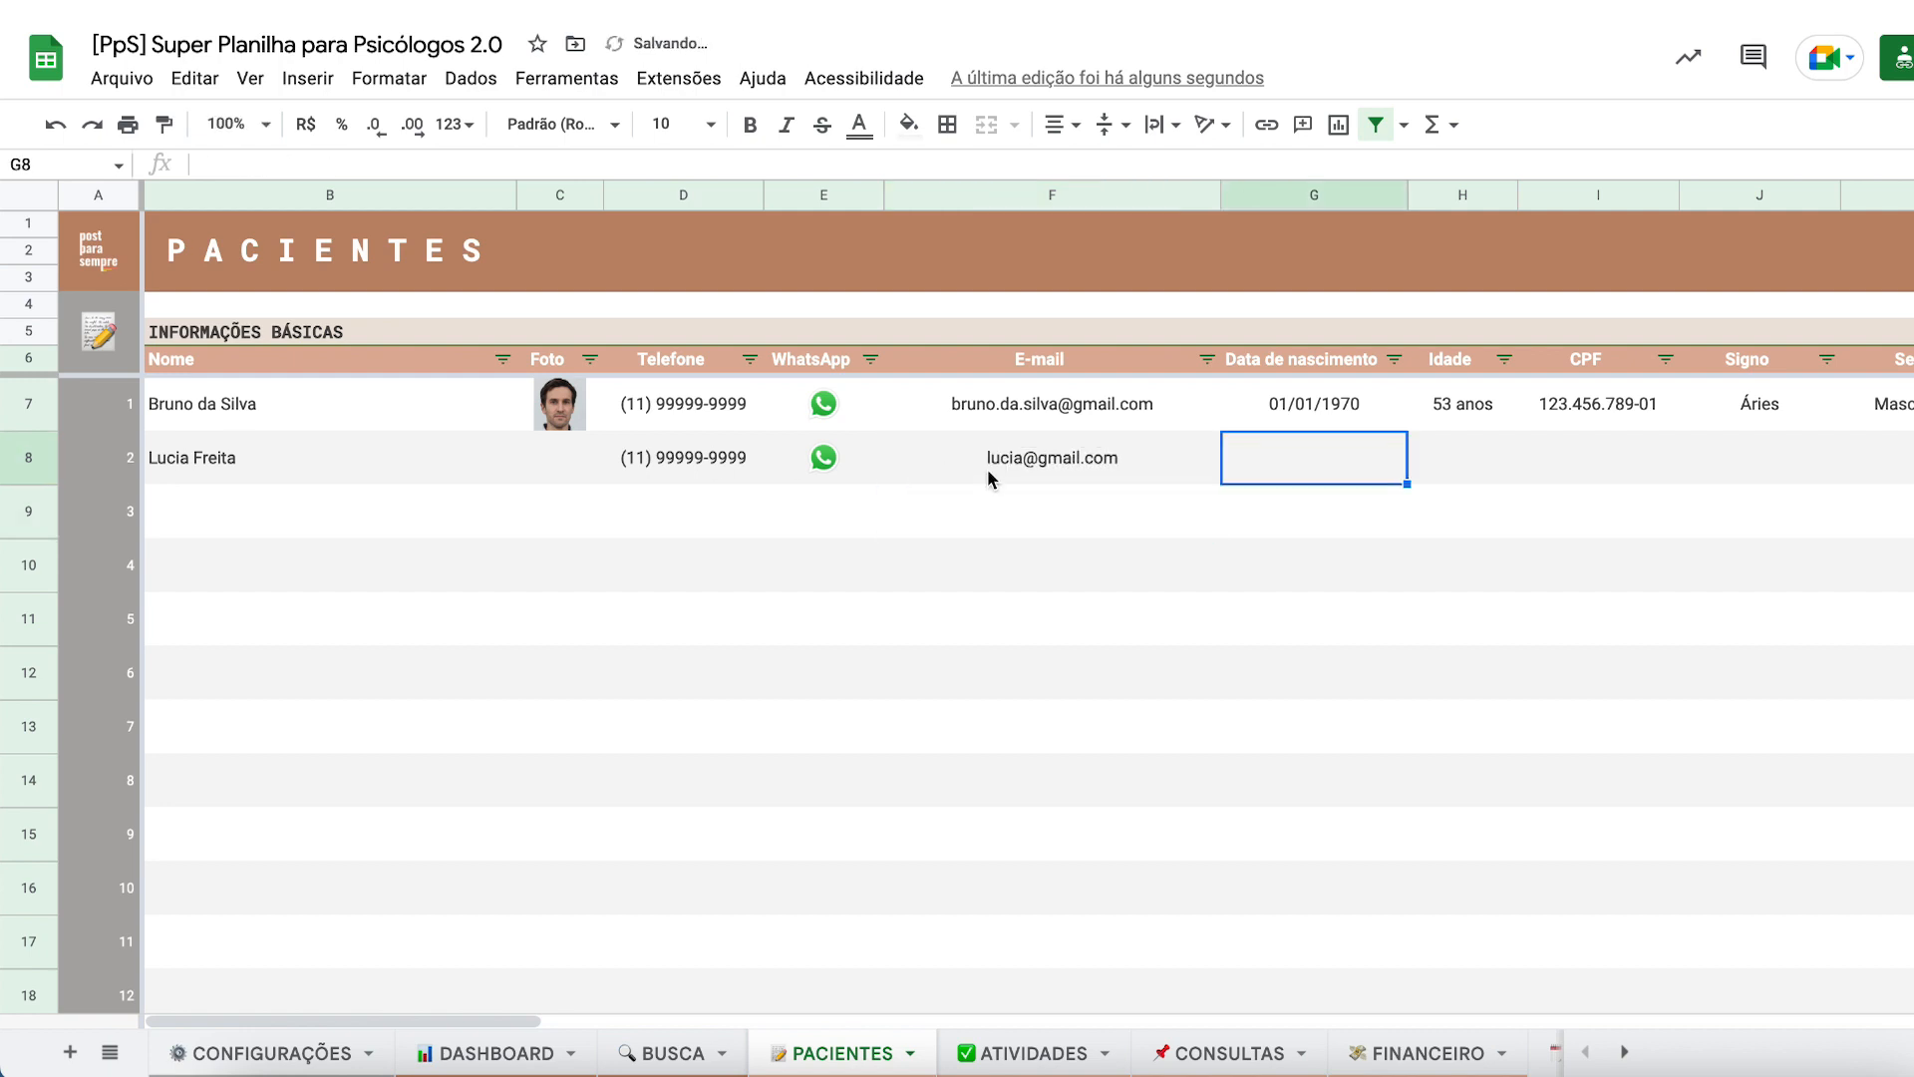
key("Return")
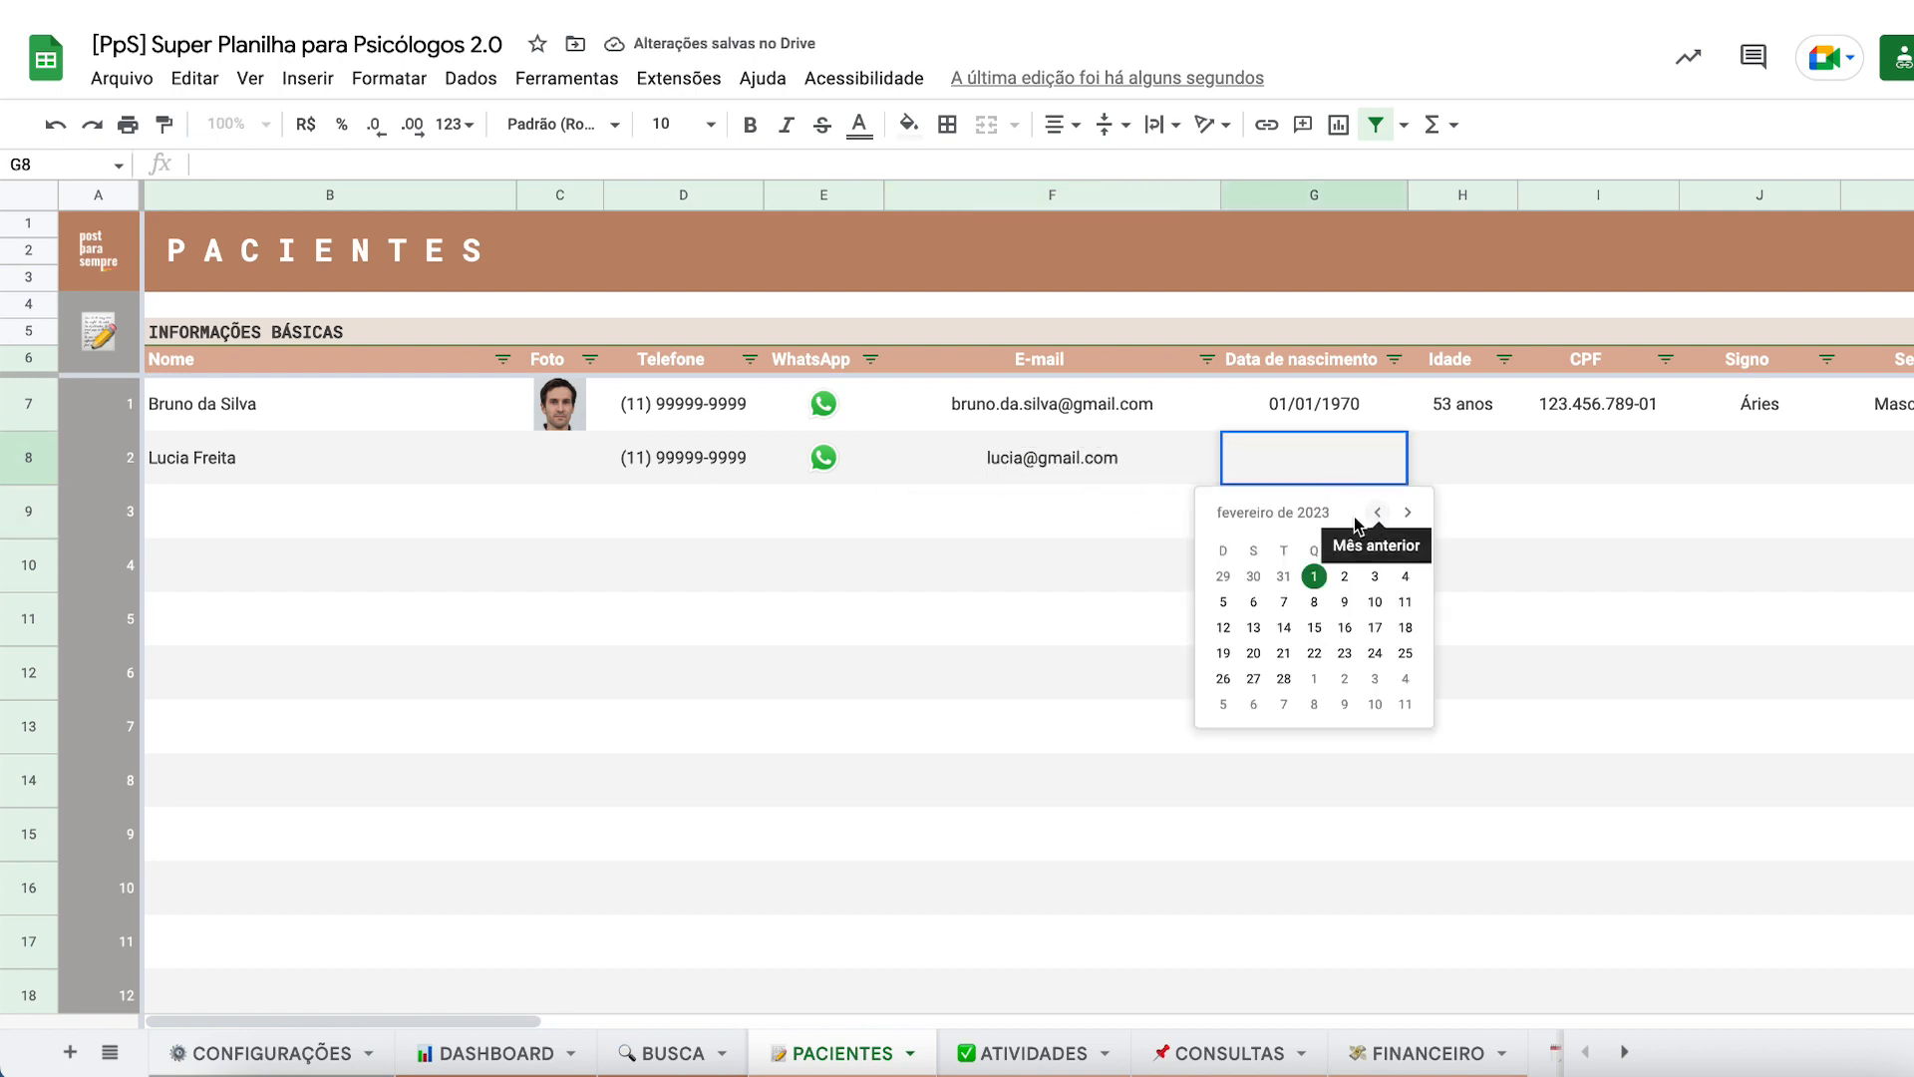
left_click(1284, 627)
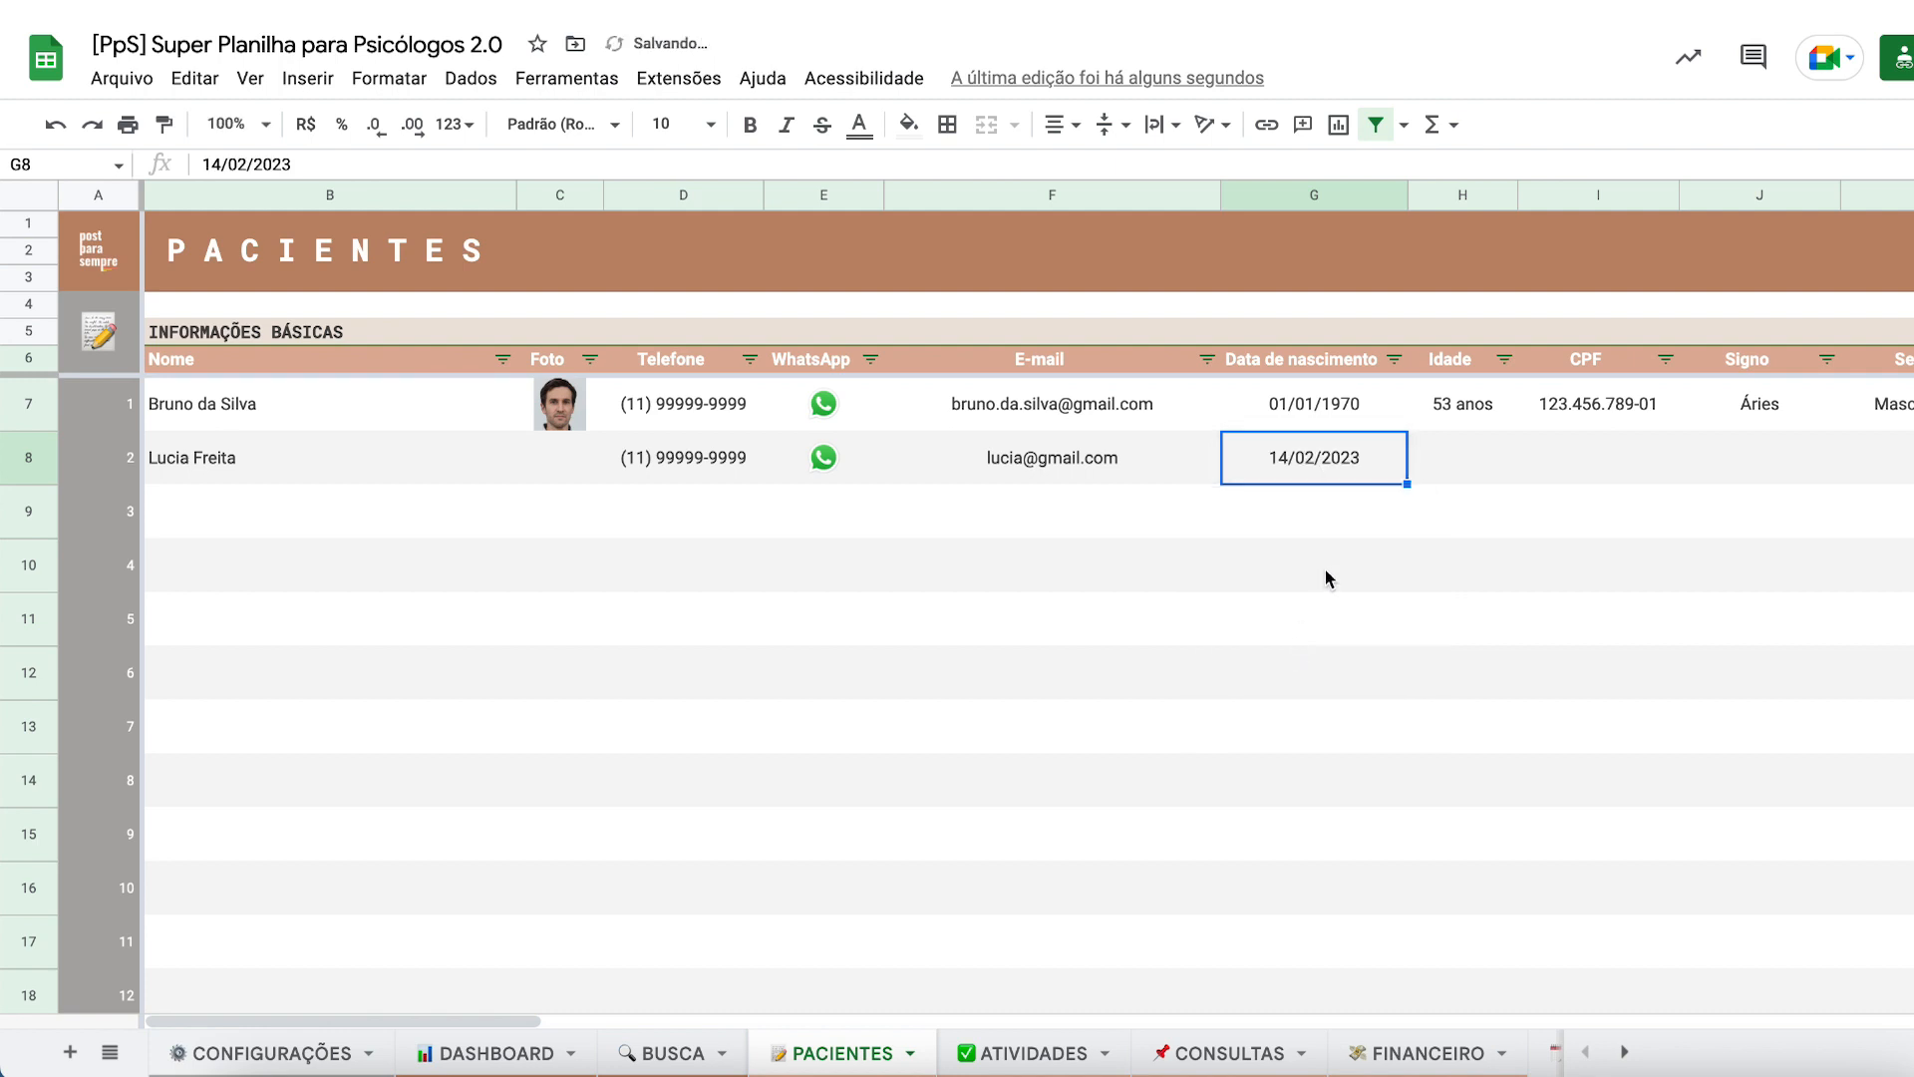
double_click(1336, 468)
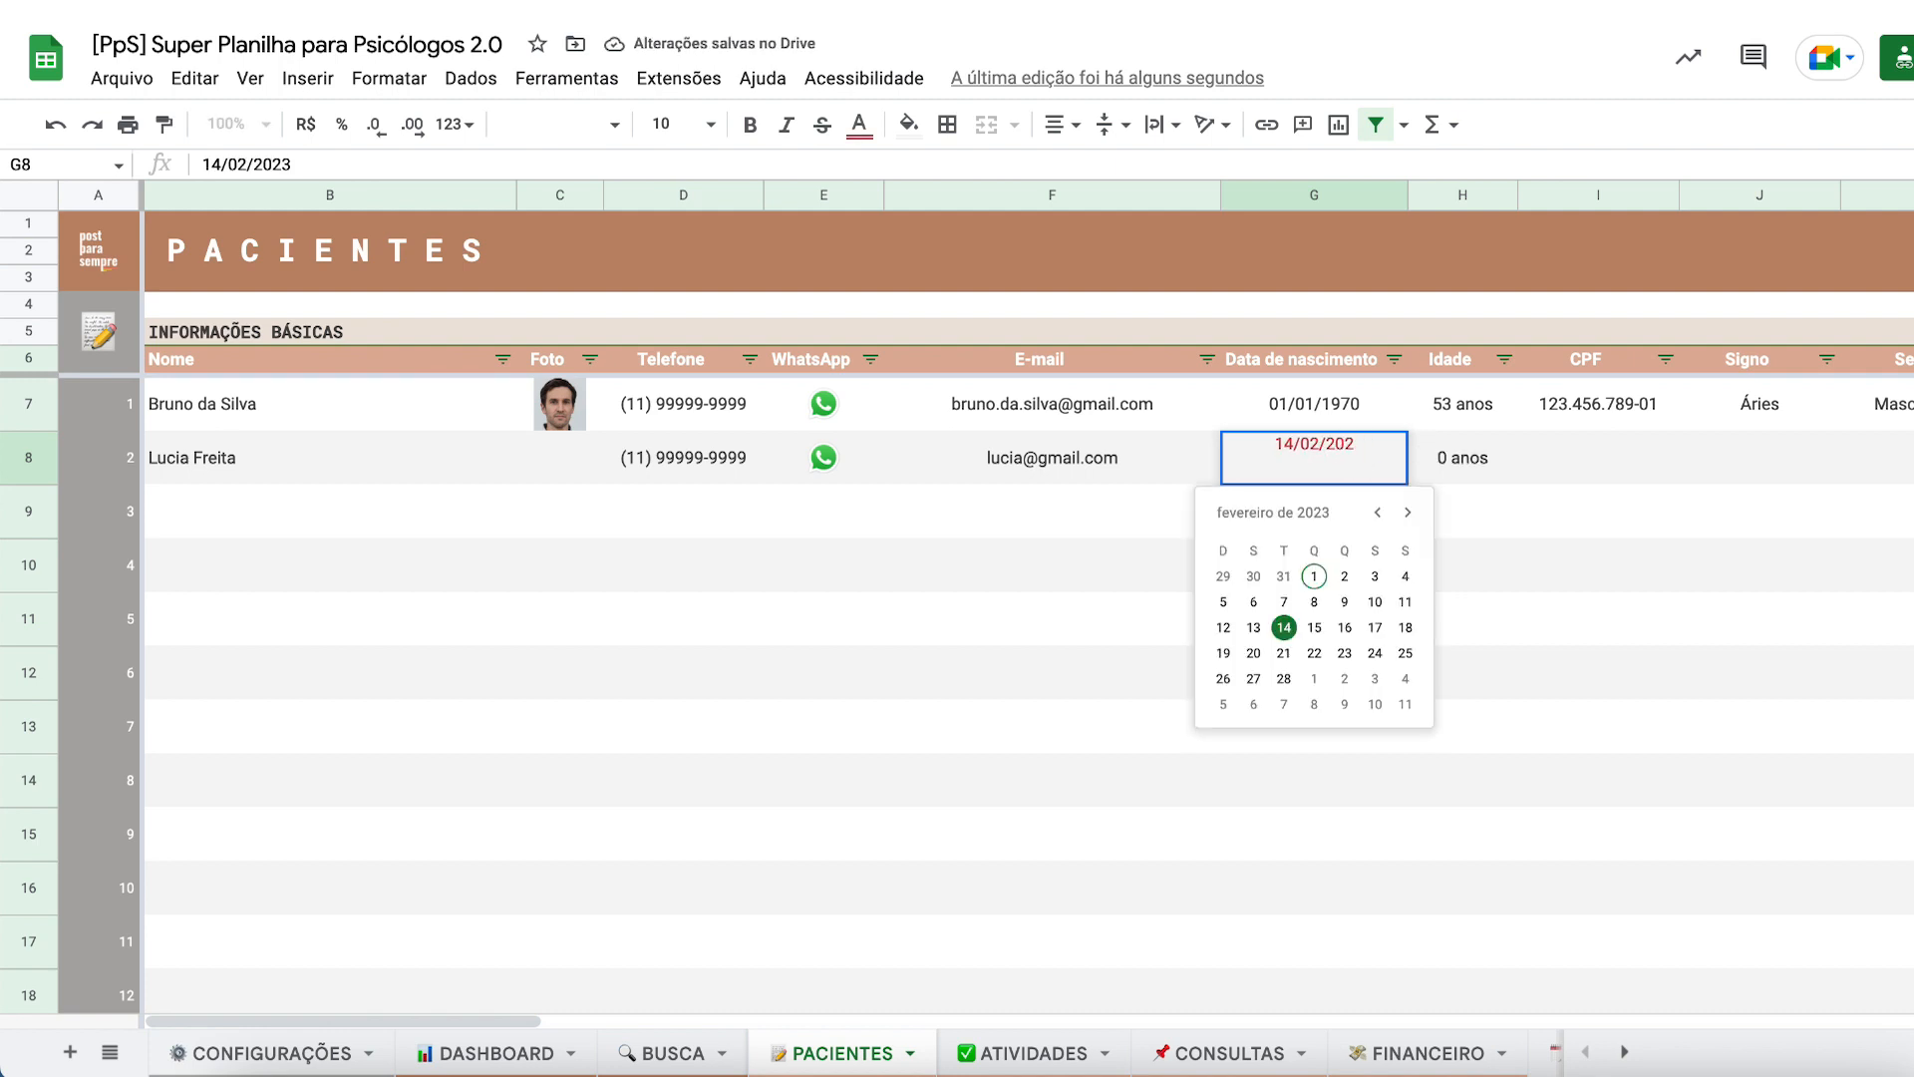
key("BackSpace")
key("BackSpace")
type("00")
key("Return")
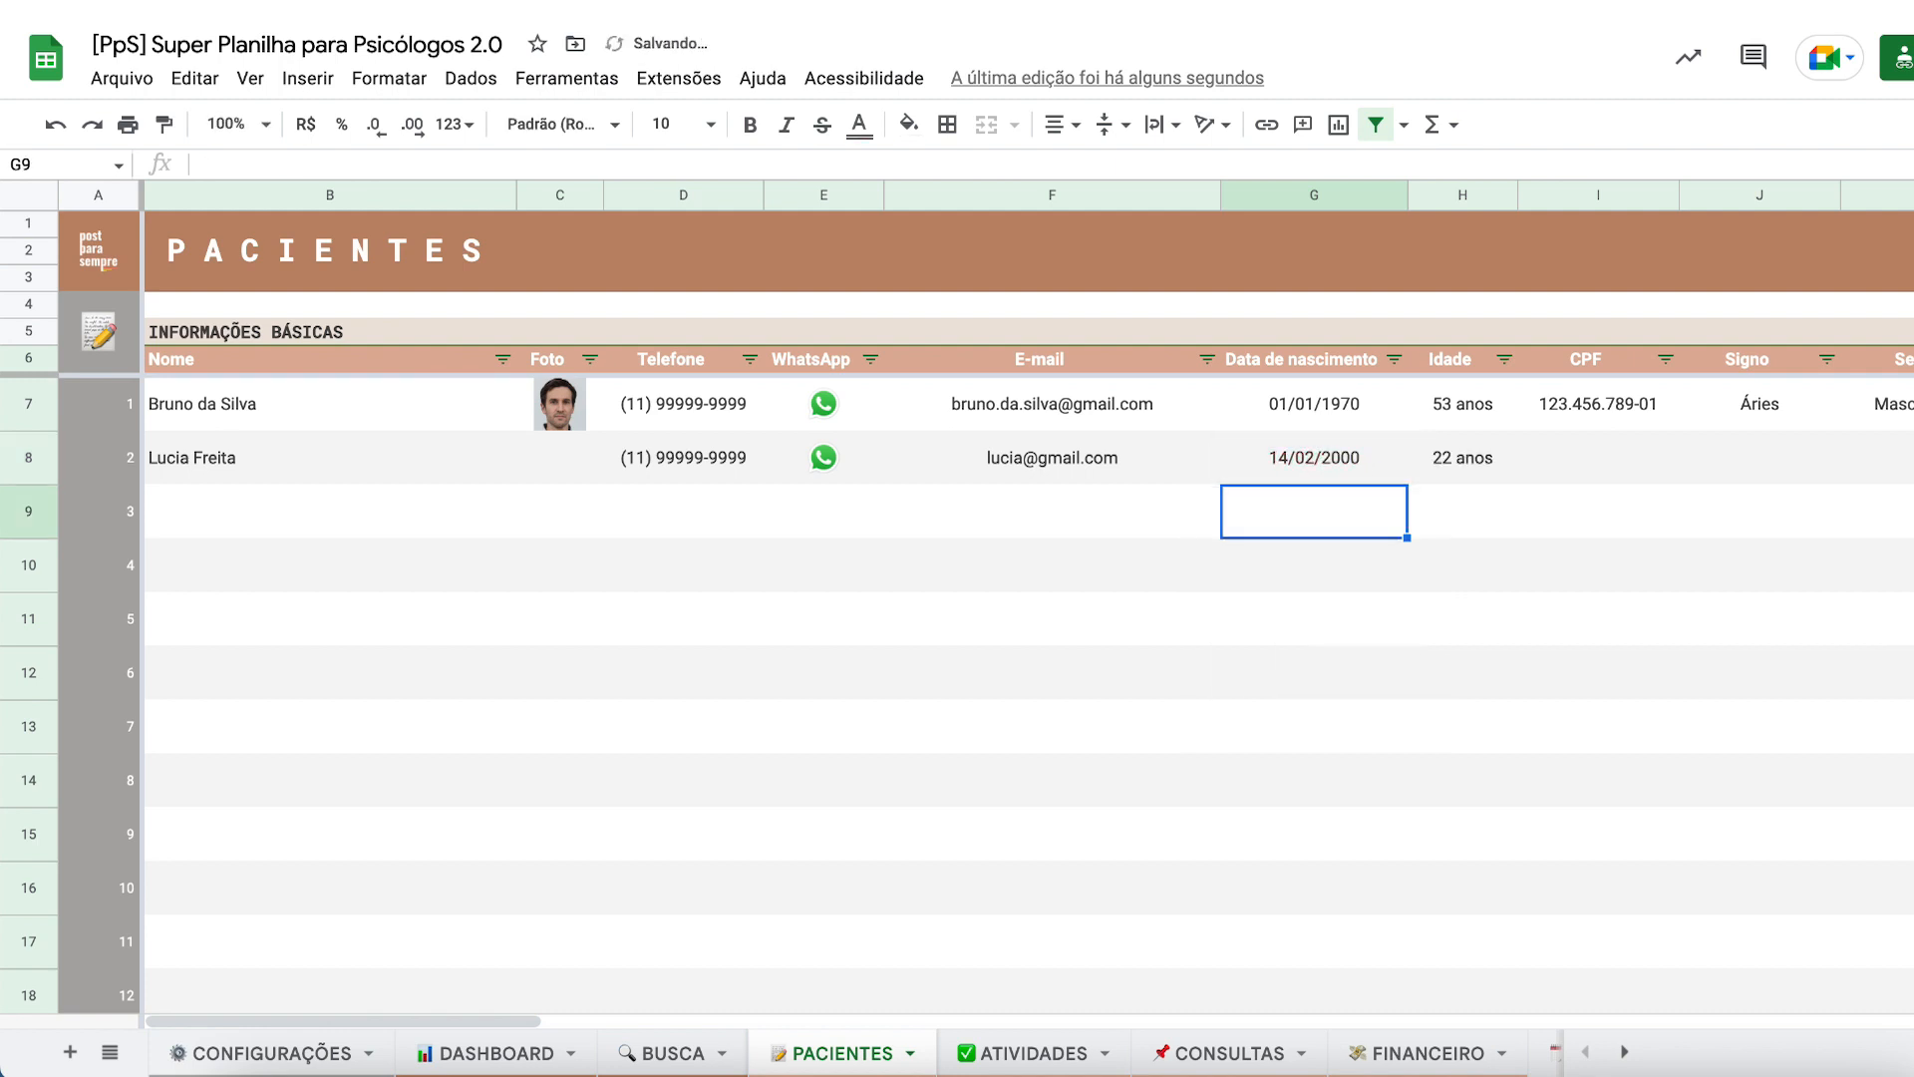
- Enter the new patient's CPF, trimming extra digits, and set Signo to 'Aquário'
scroll(1166, 450, "right", 5)
left_click(1147, 456)
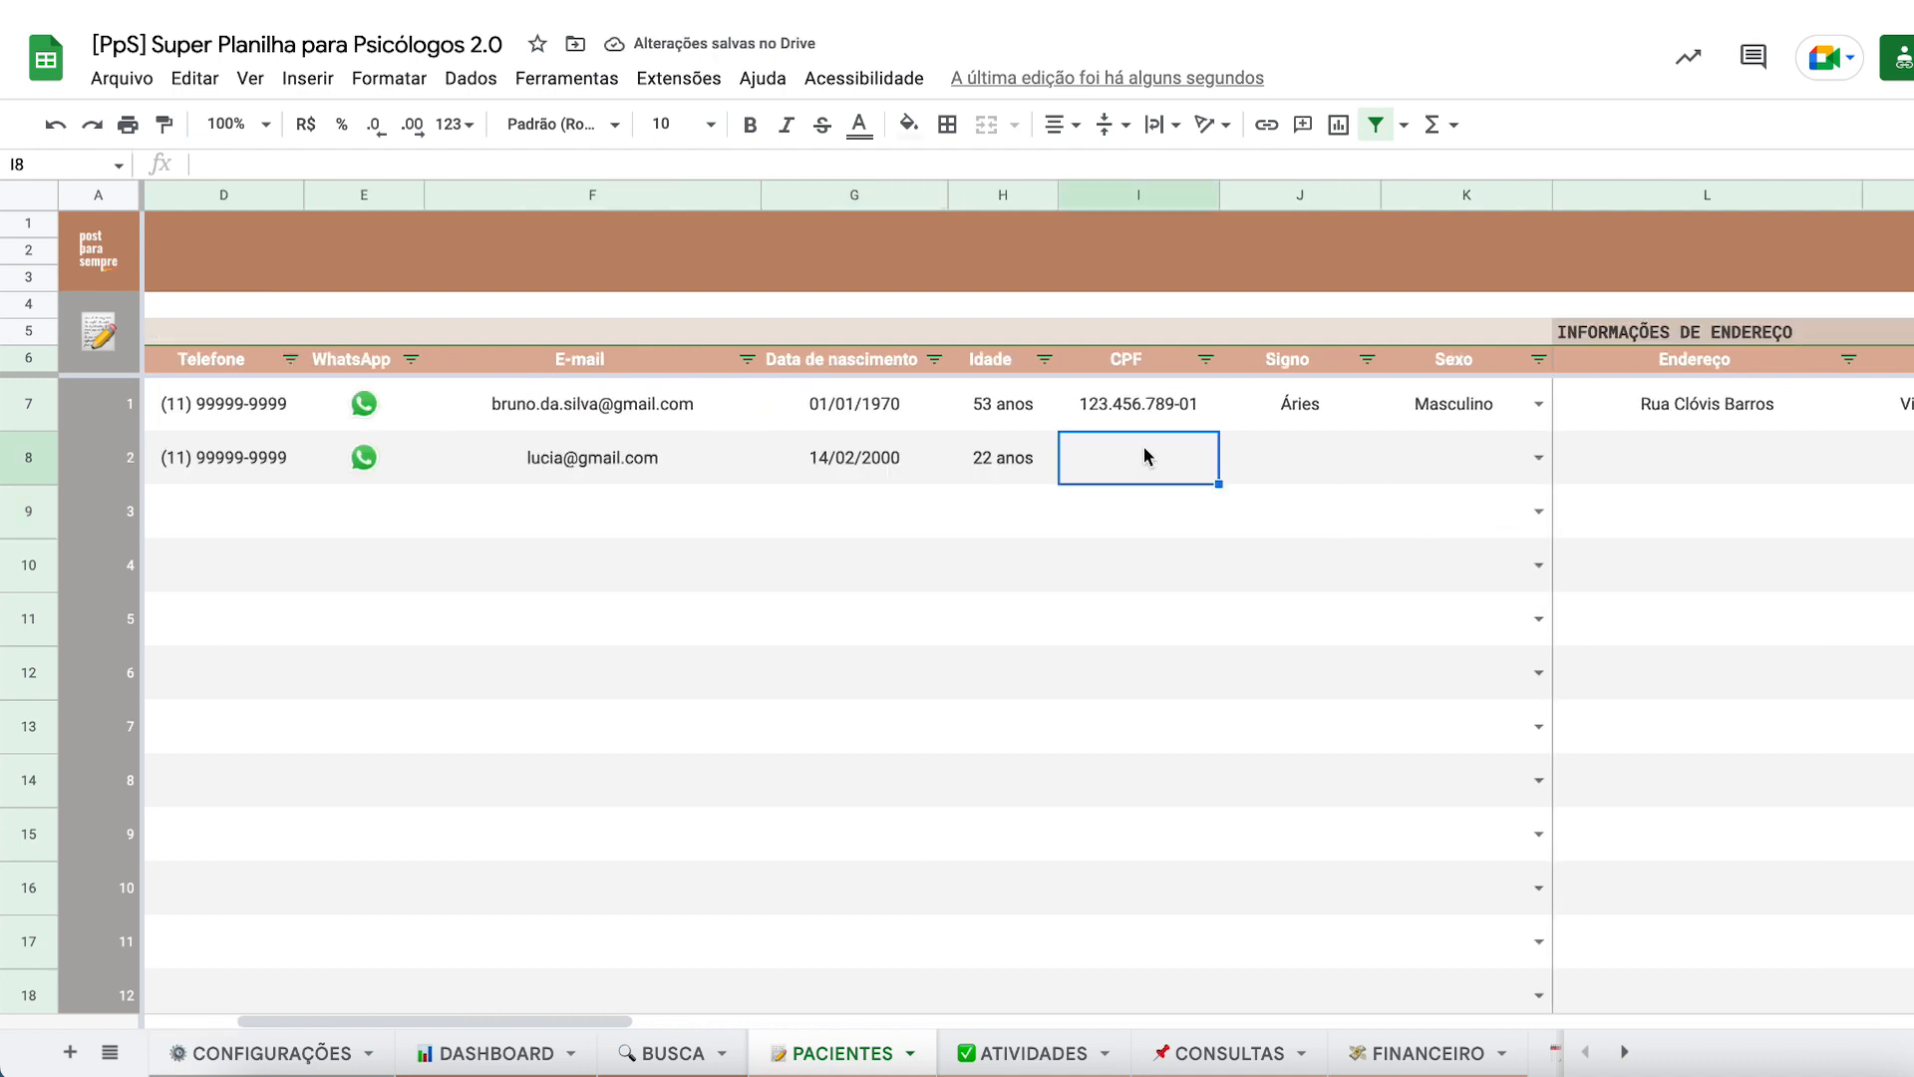
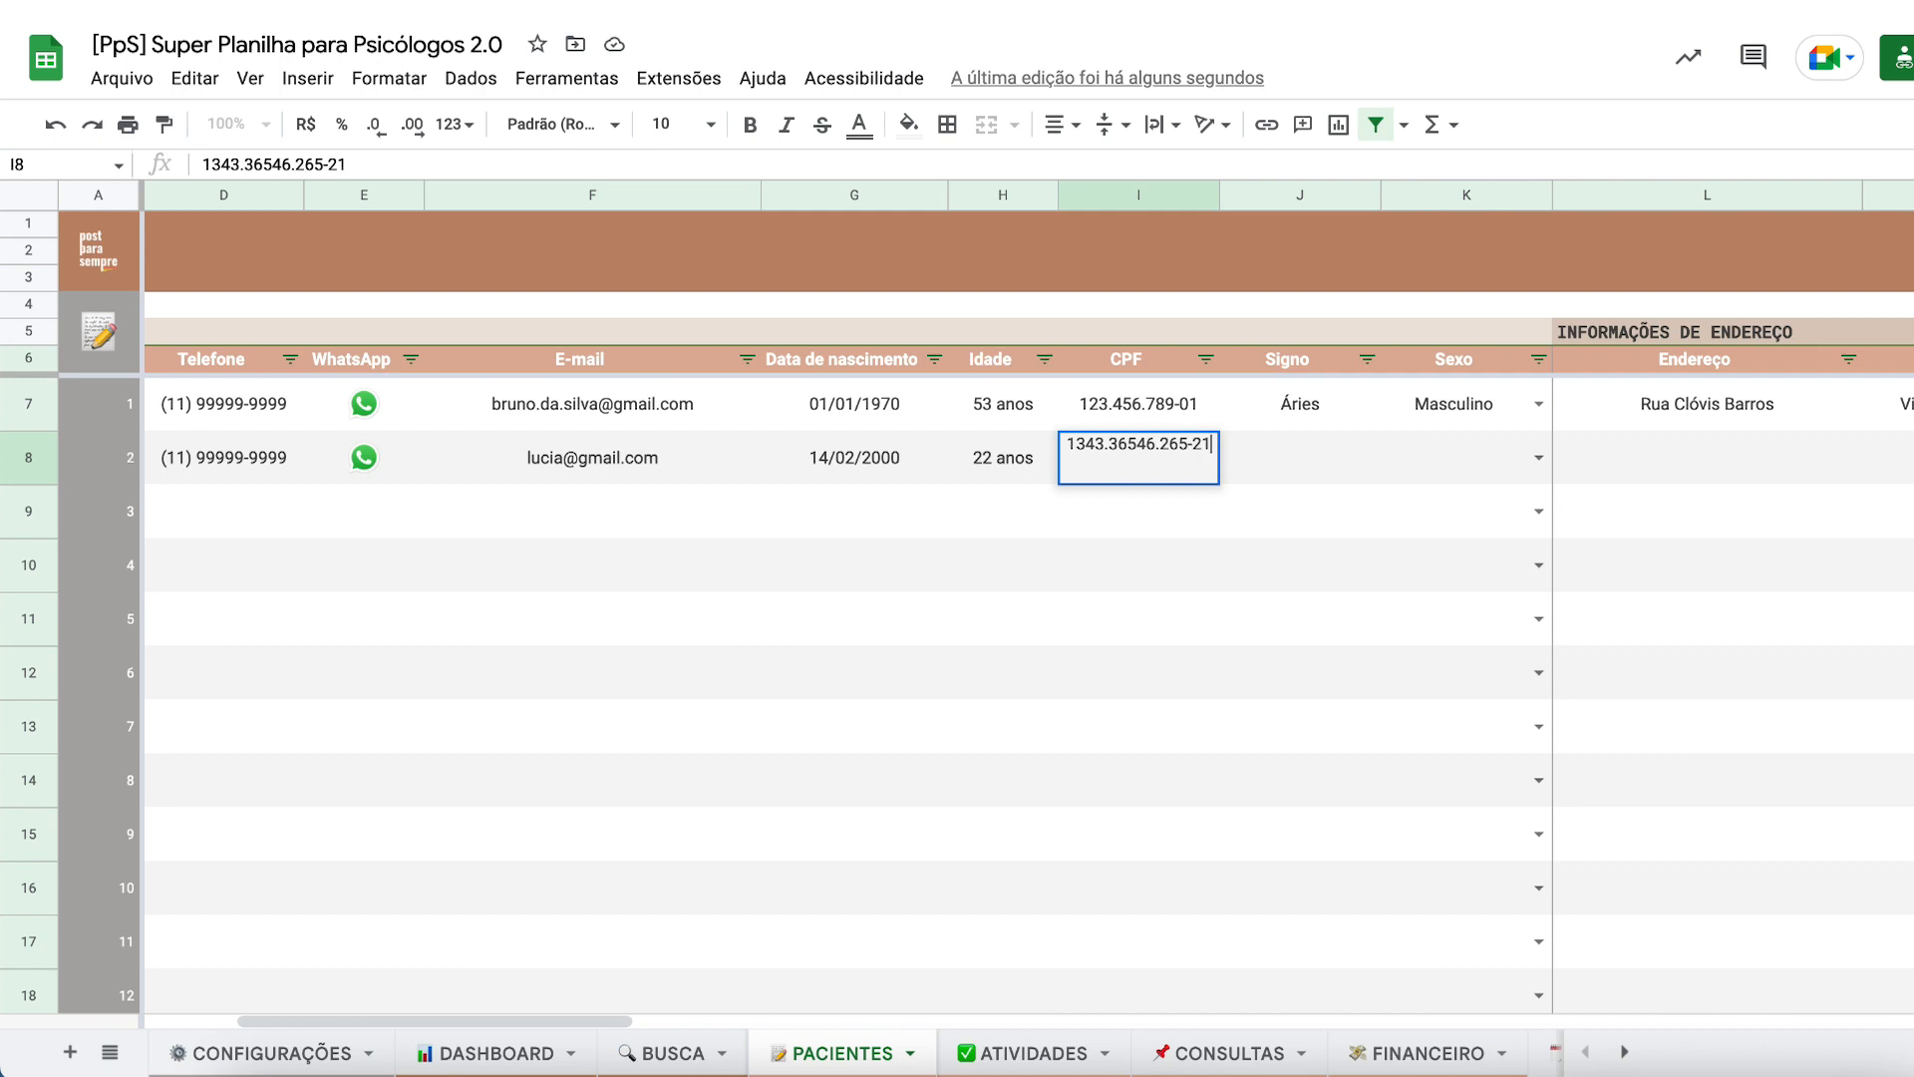
left_click(1133, 444)
key("BackSpace")
key("BackSpace")
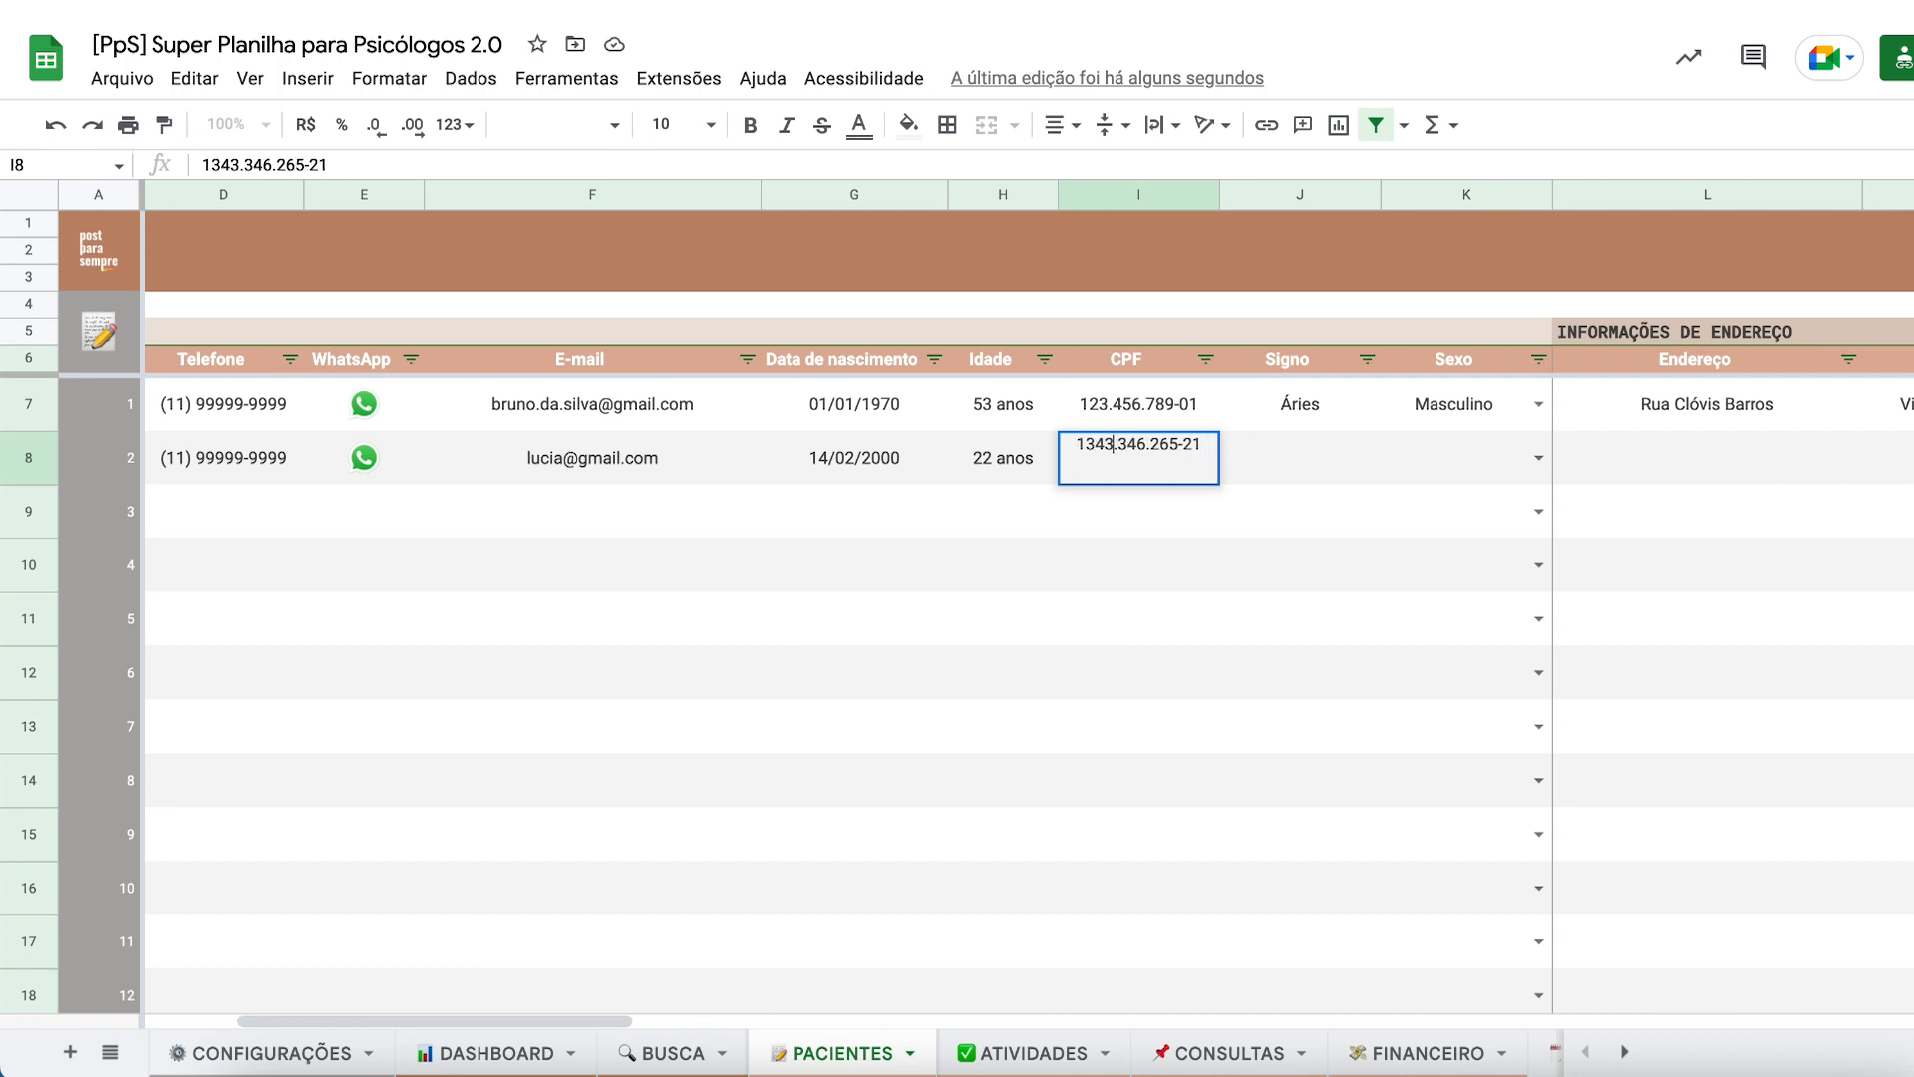
key("BackSpace")
key("Return")
left_click(1277, 475)
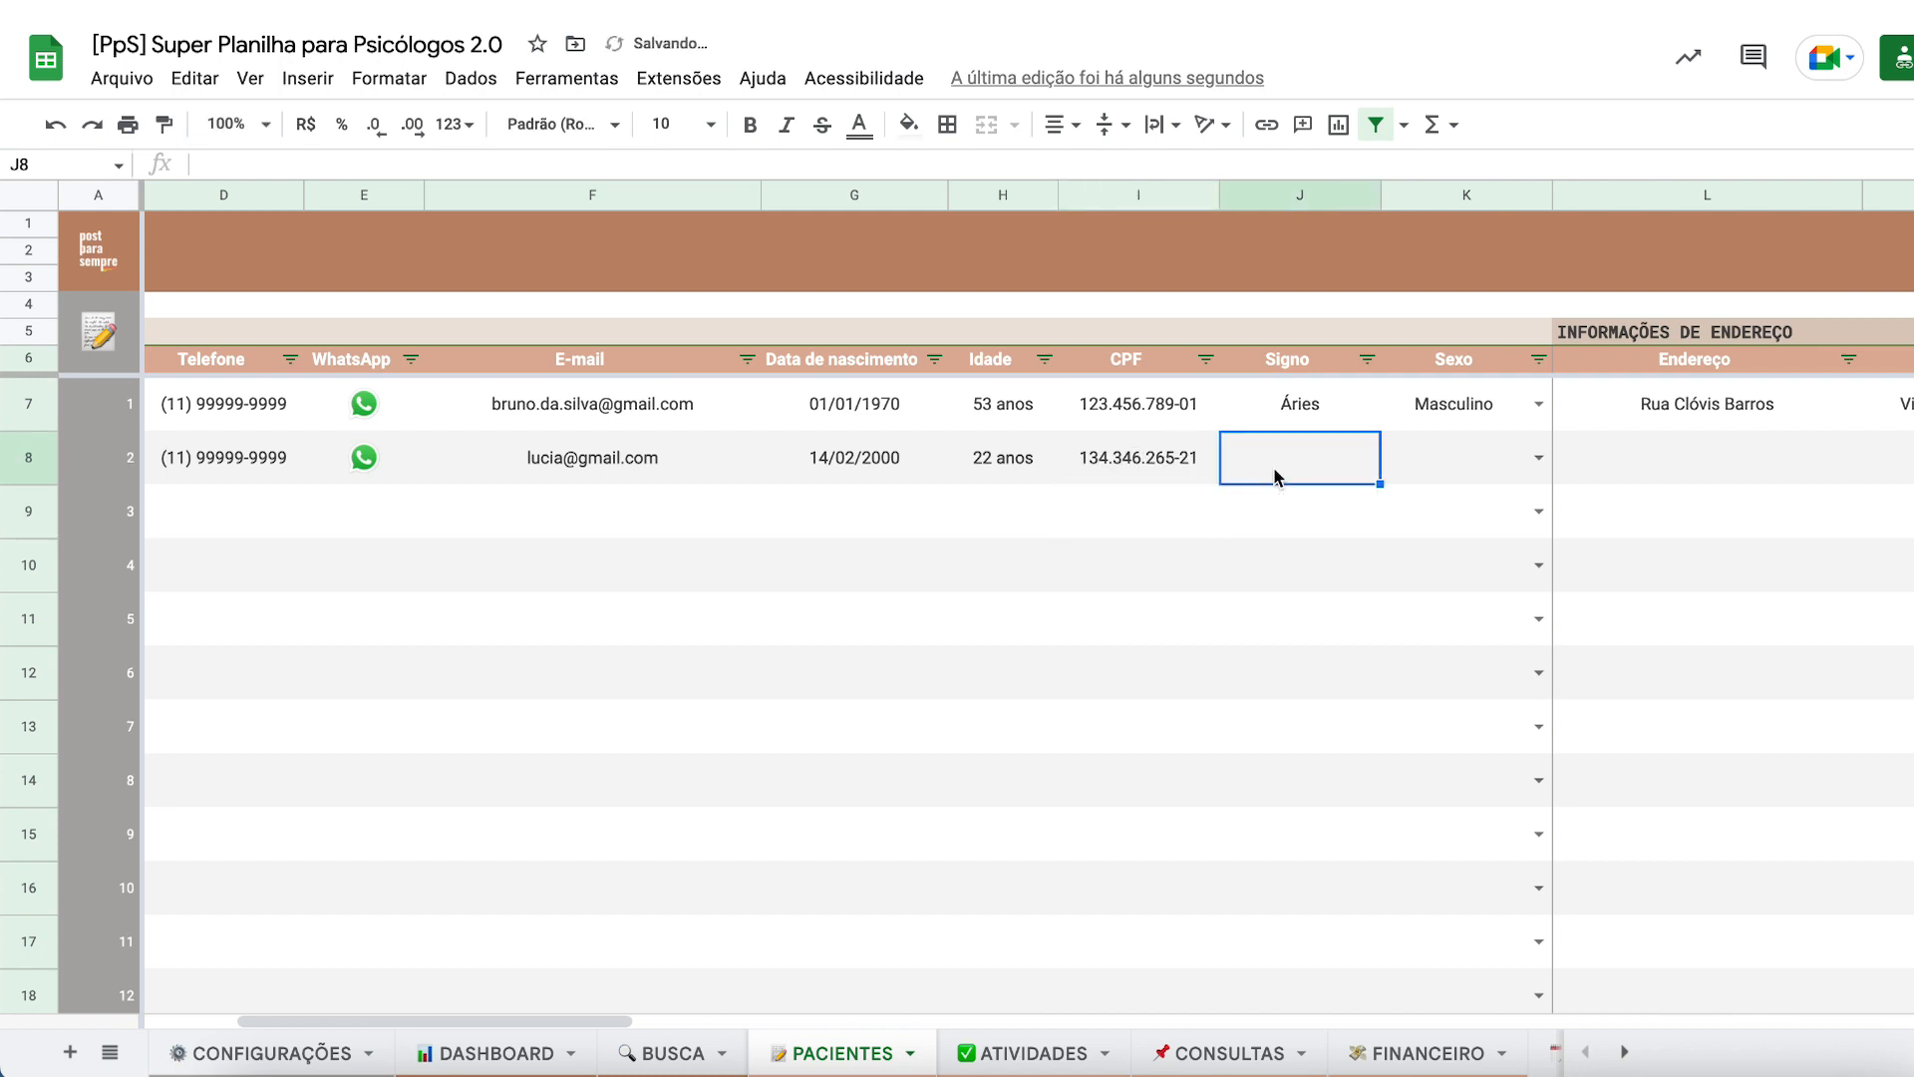
type("A")
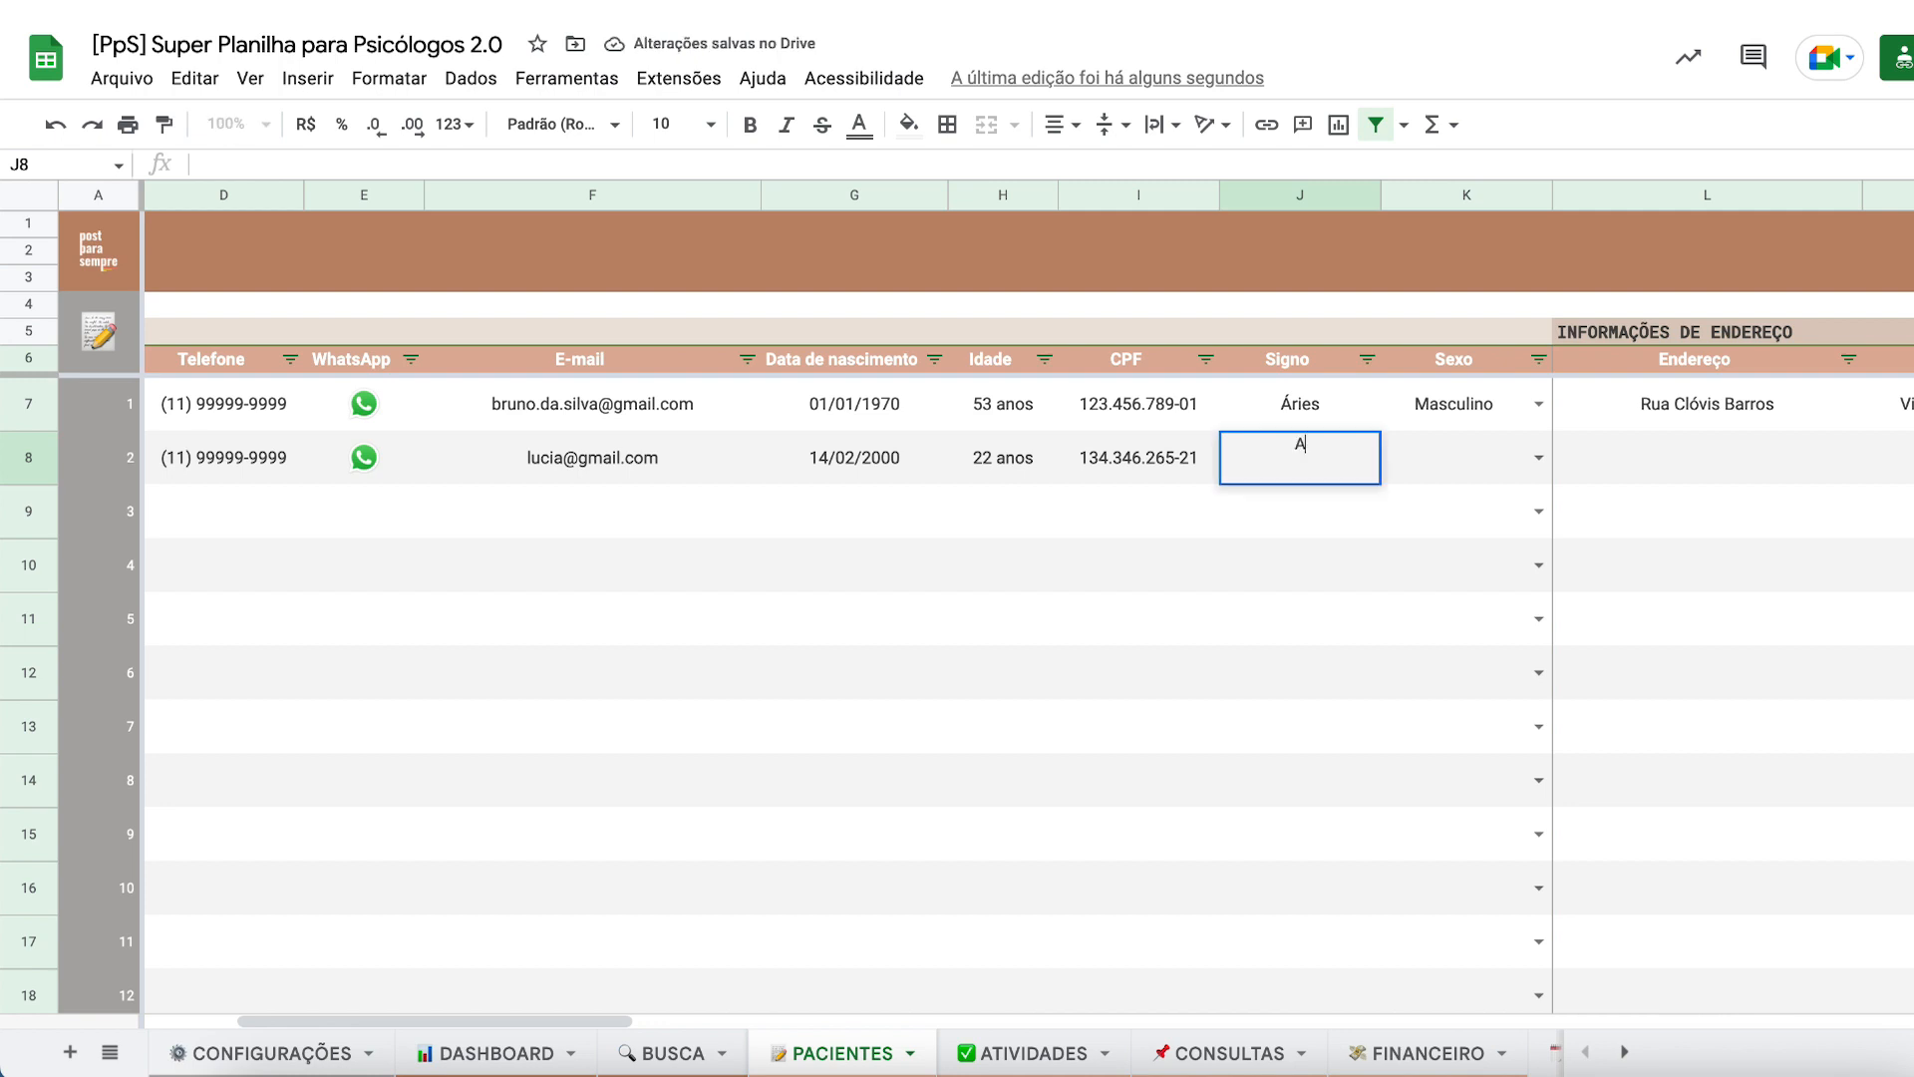
type("quário")
key("Return")
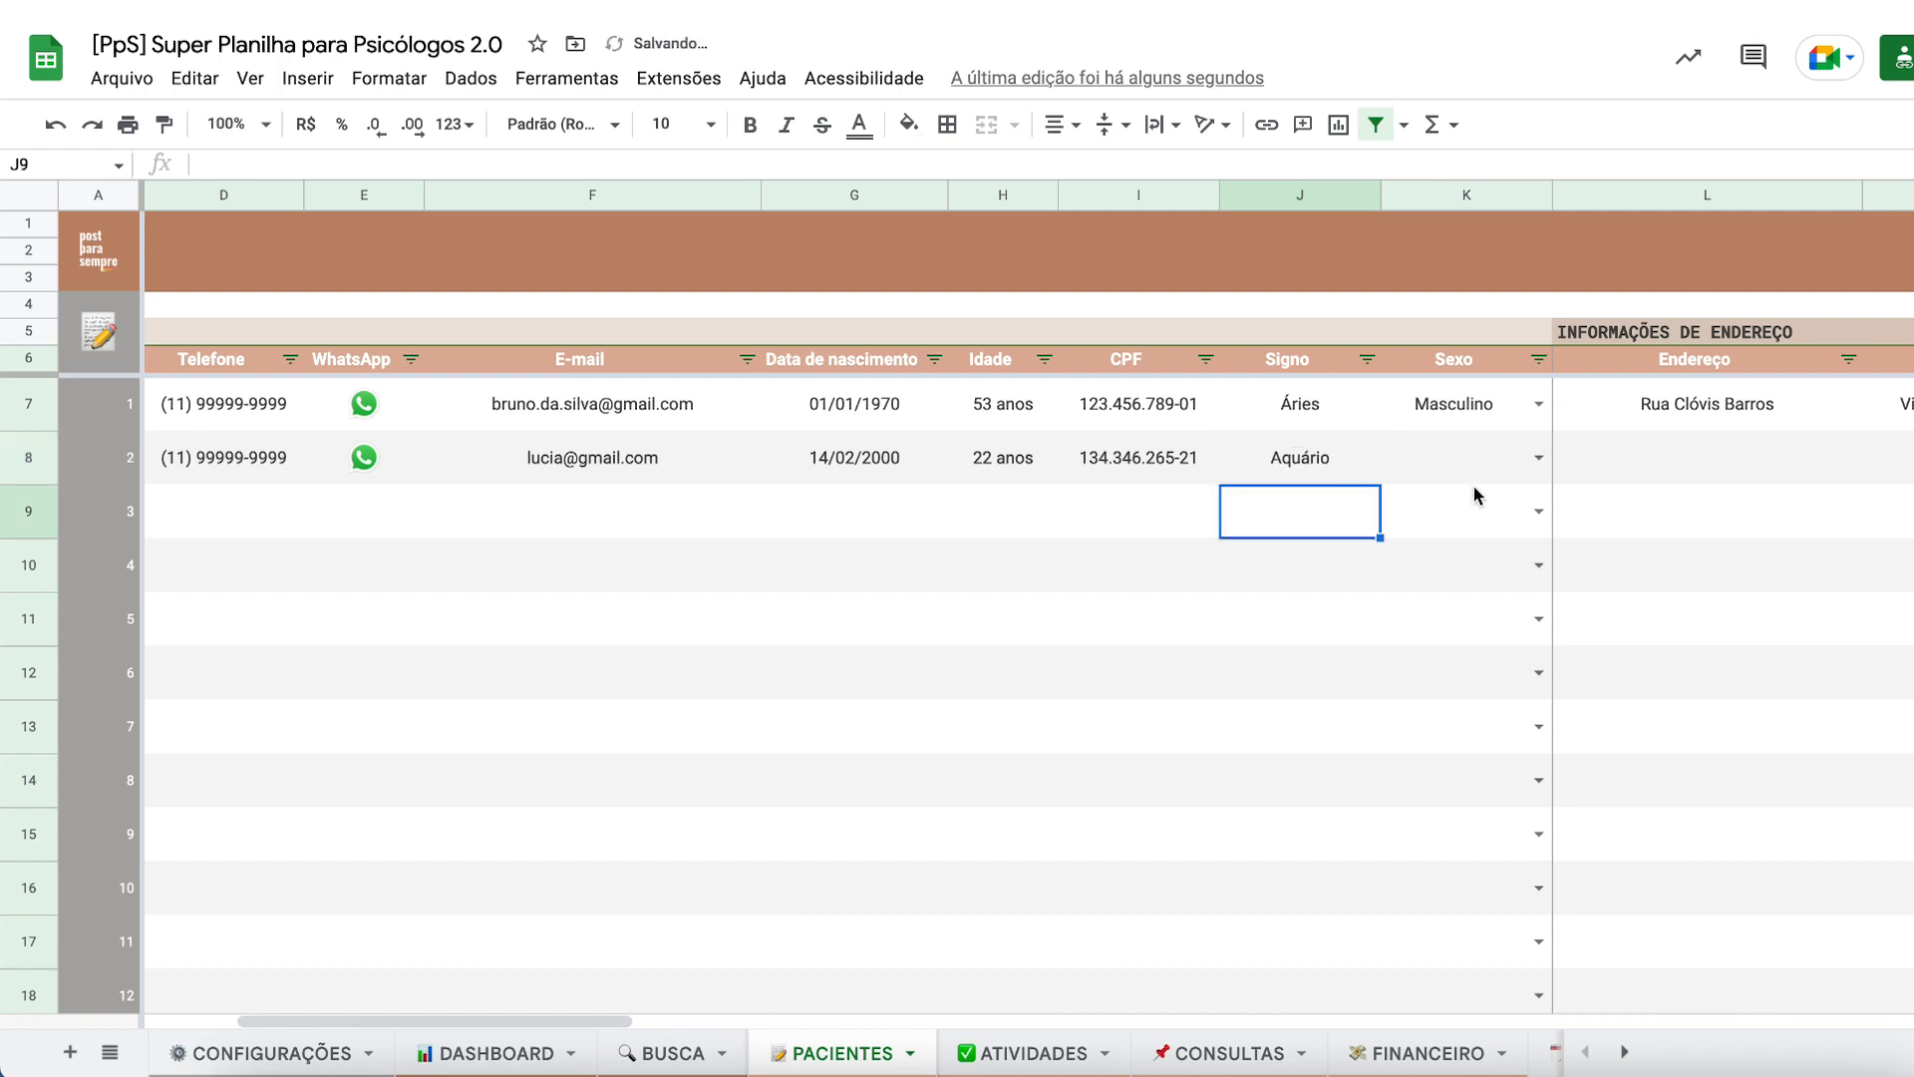
- On BUSCA, switch the Cidade box of the patient card to the Signo field
left_click(666, 1052)
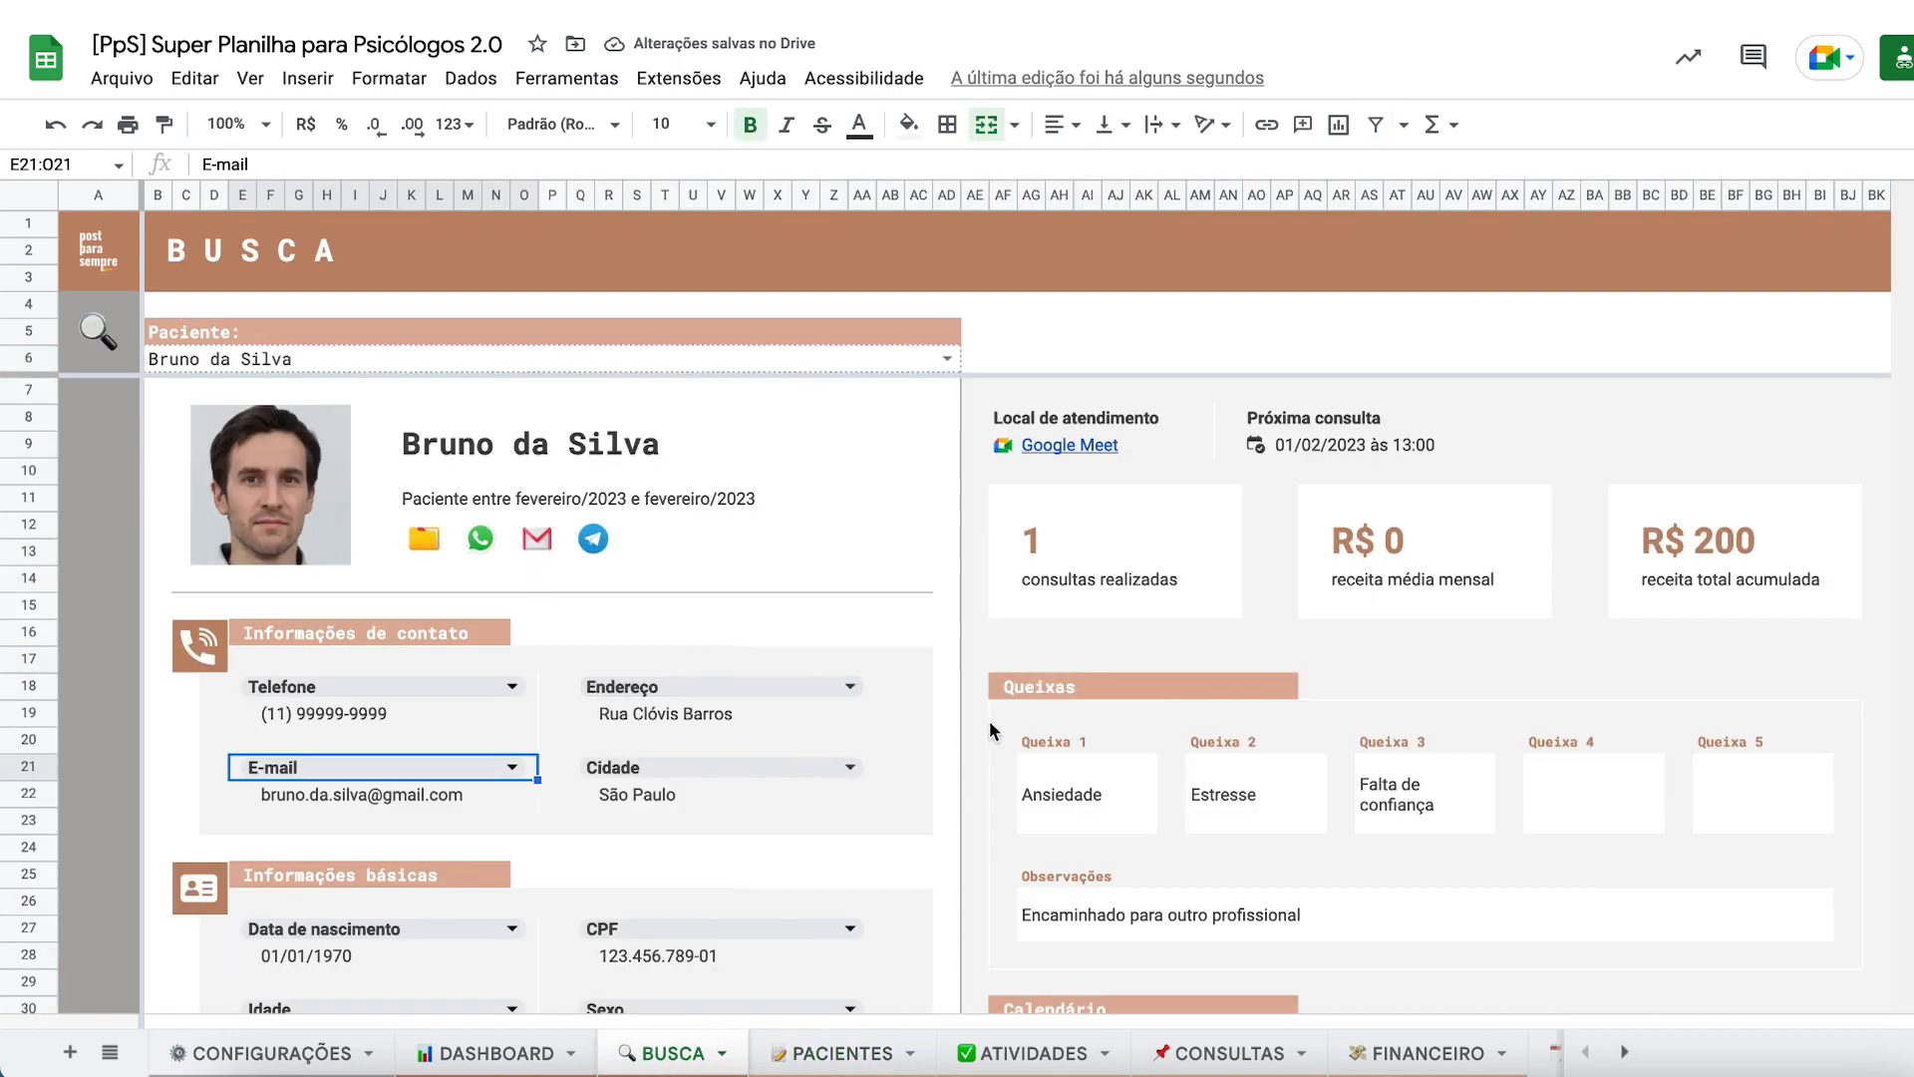
scroll(942, 719, "down", 3)
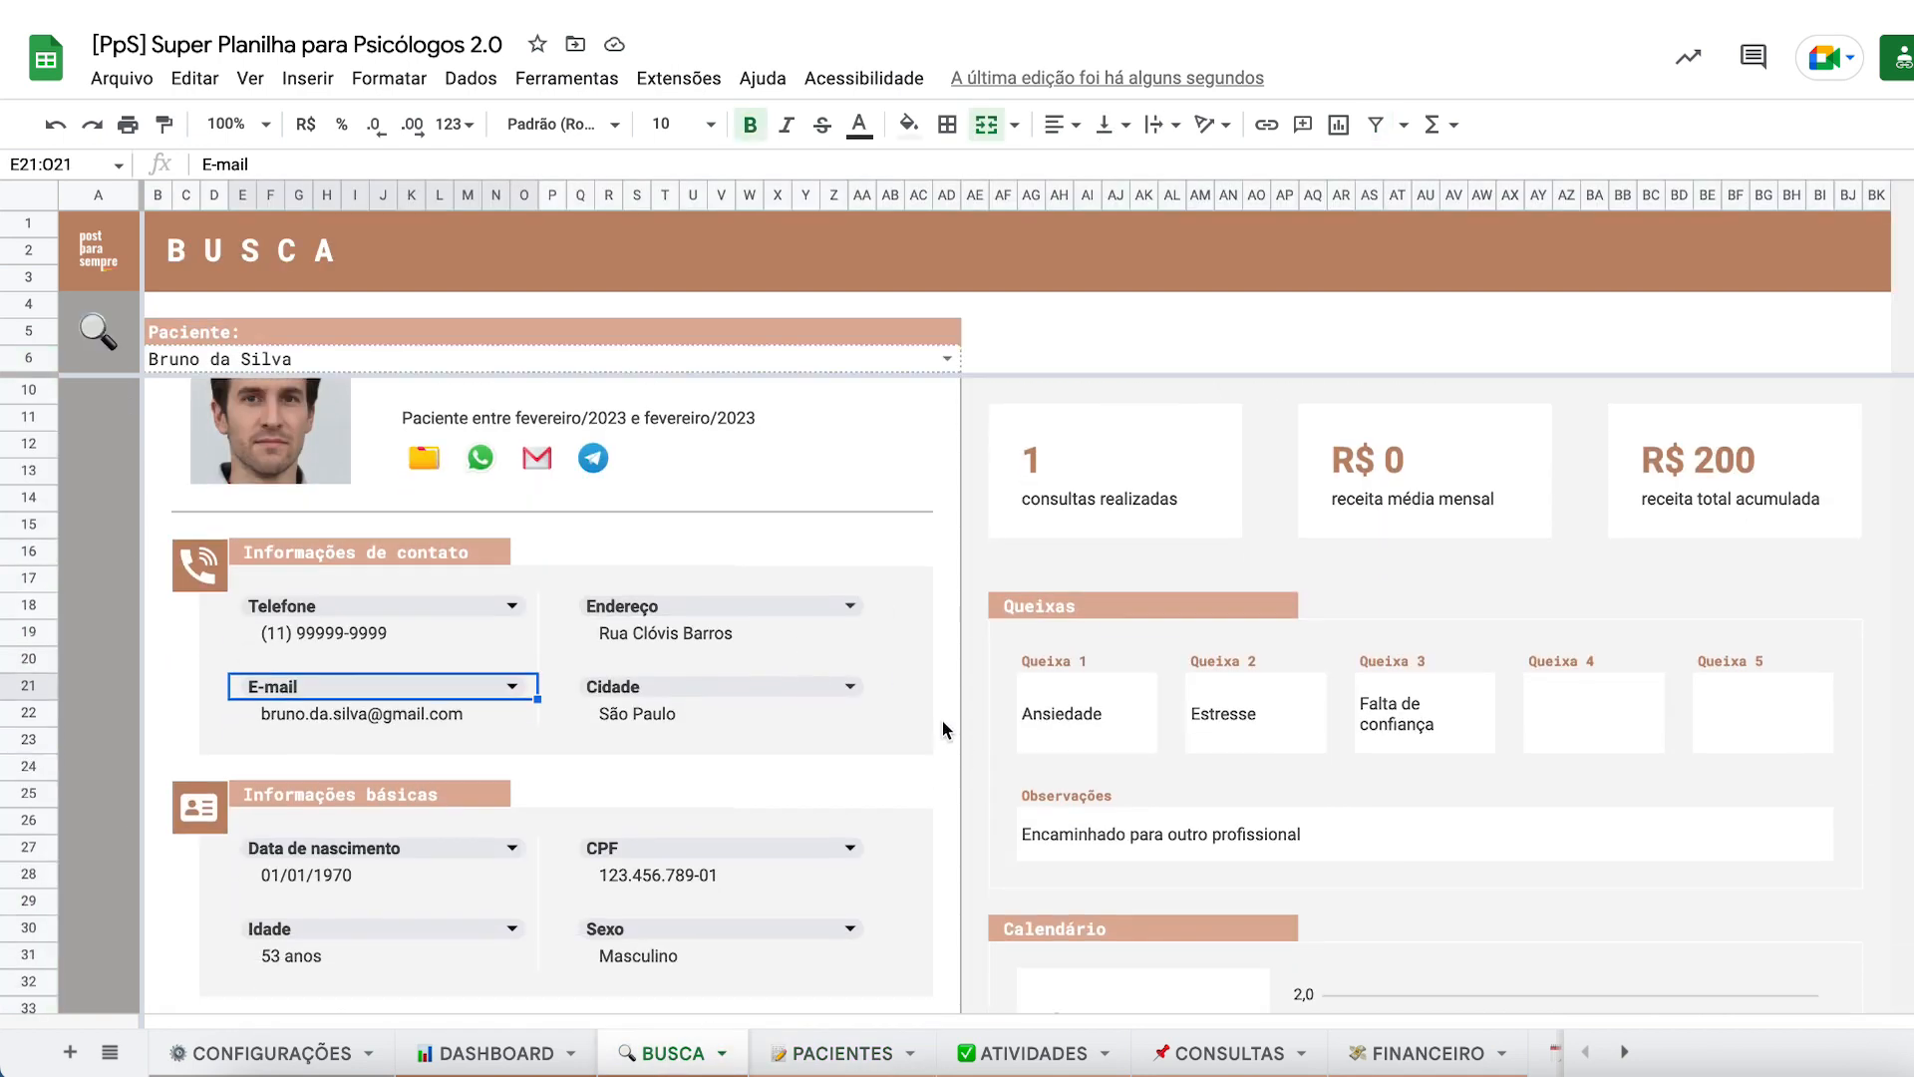
scroll(942, 720, "up", 1)
left_click(918, 688)
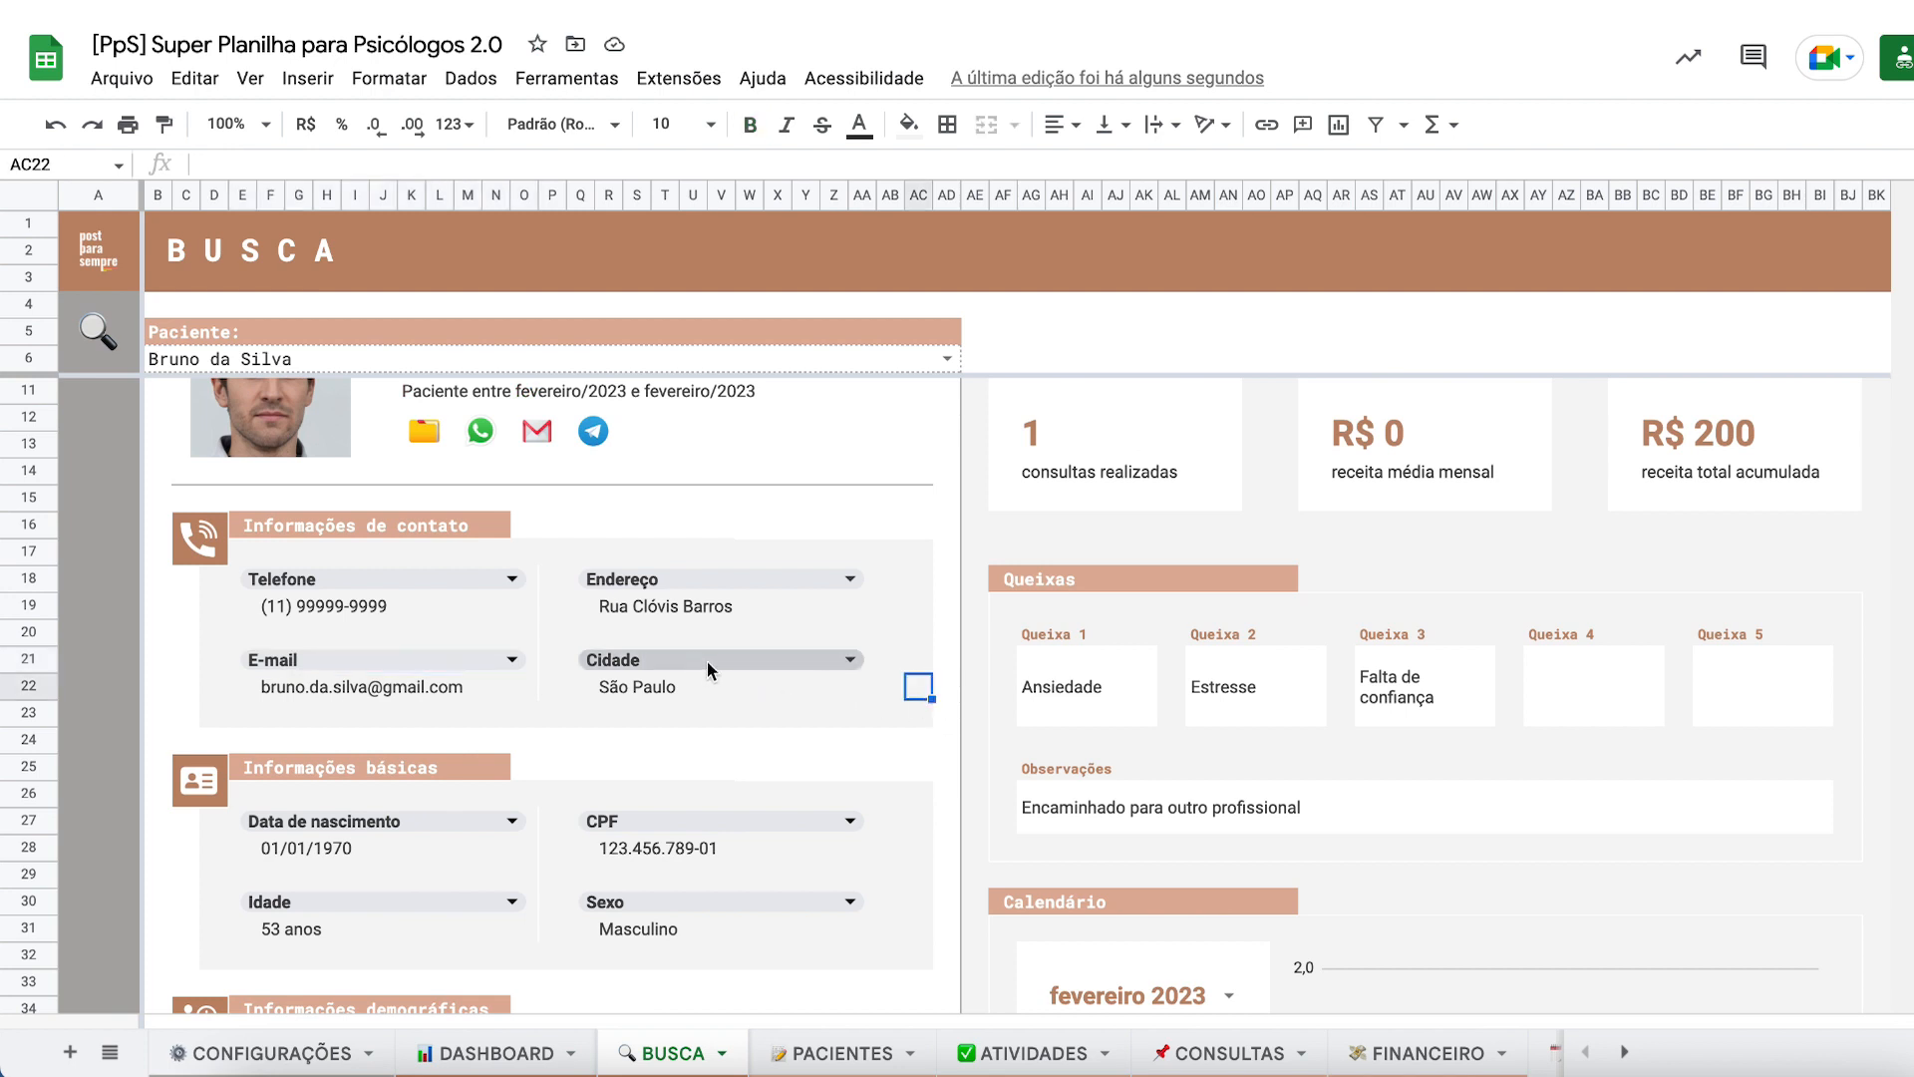
left_click(798, 670)
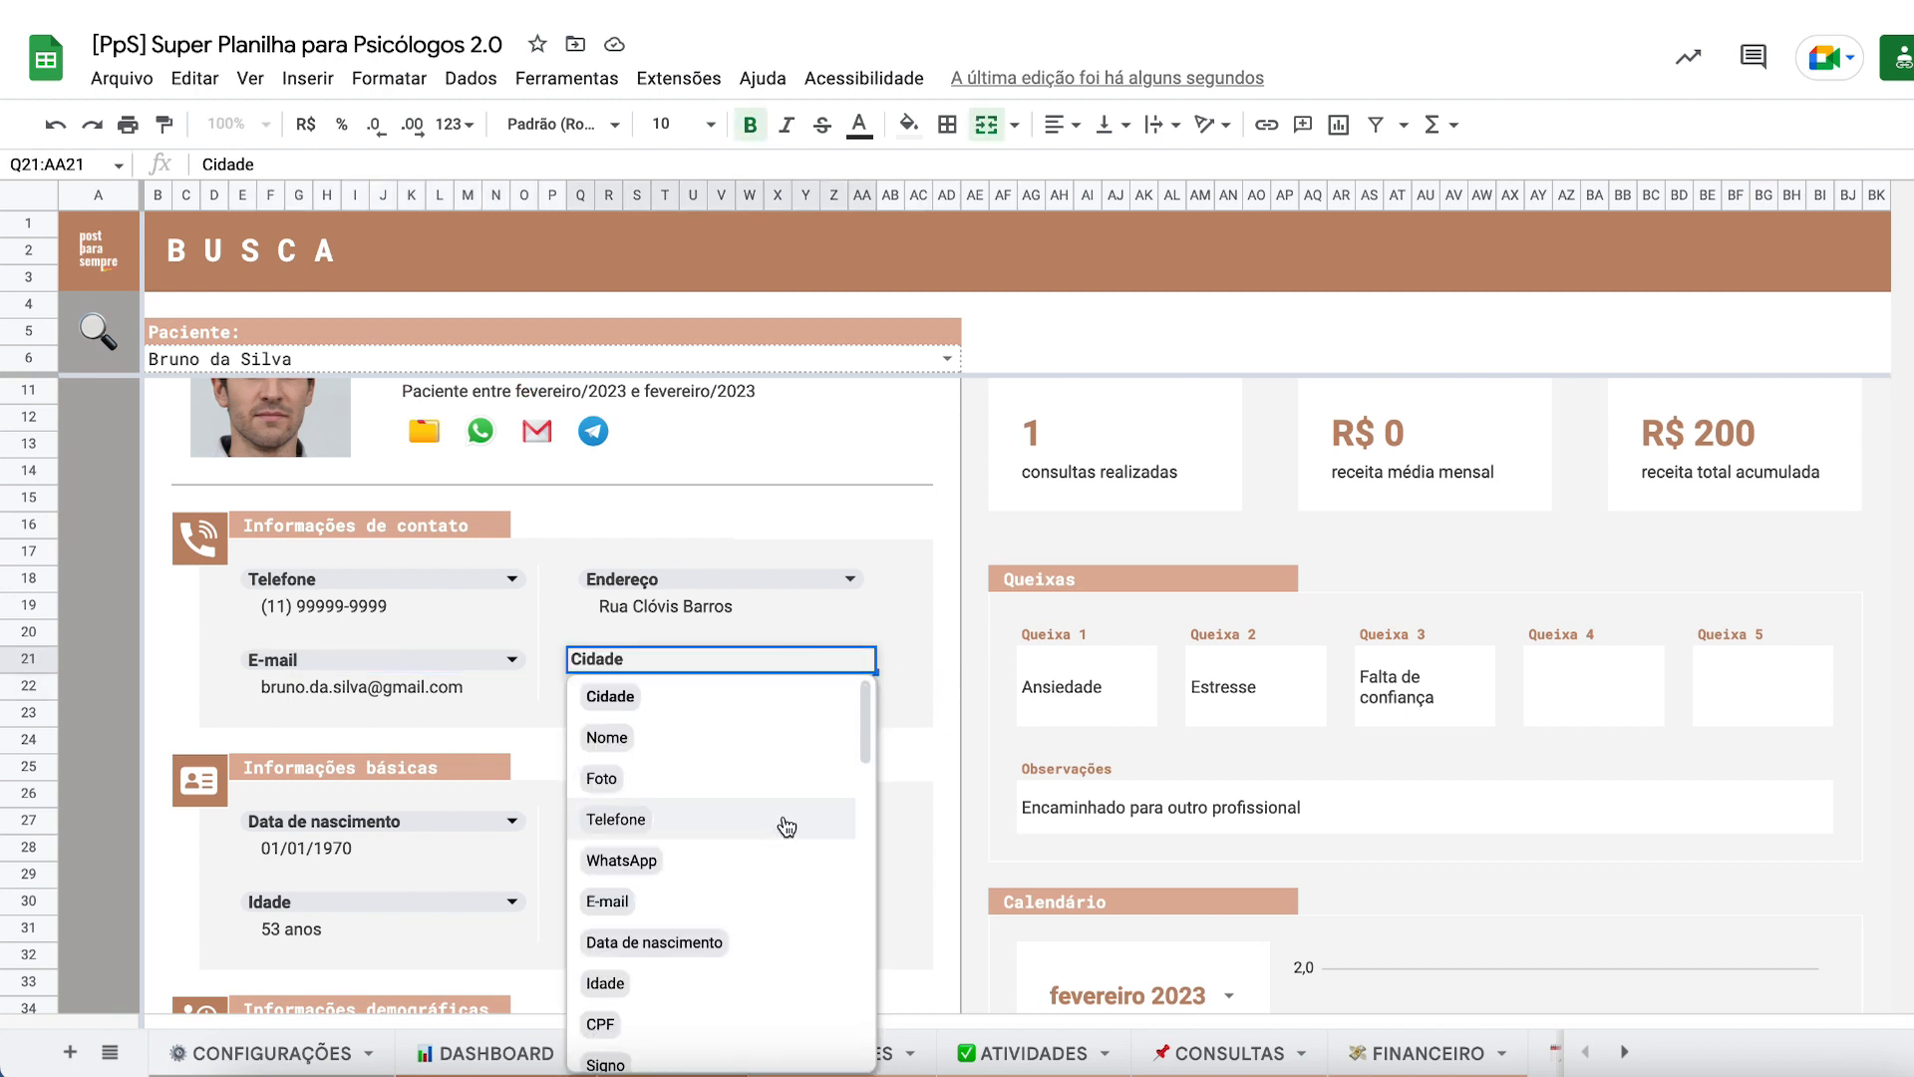
scroll(782, 819, "down", 3)
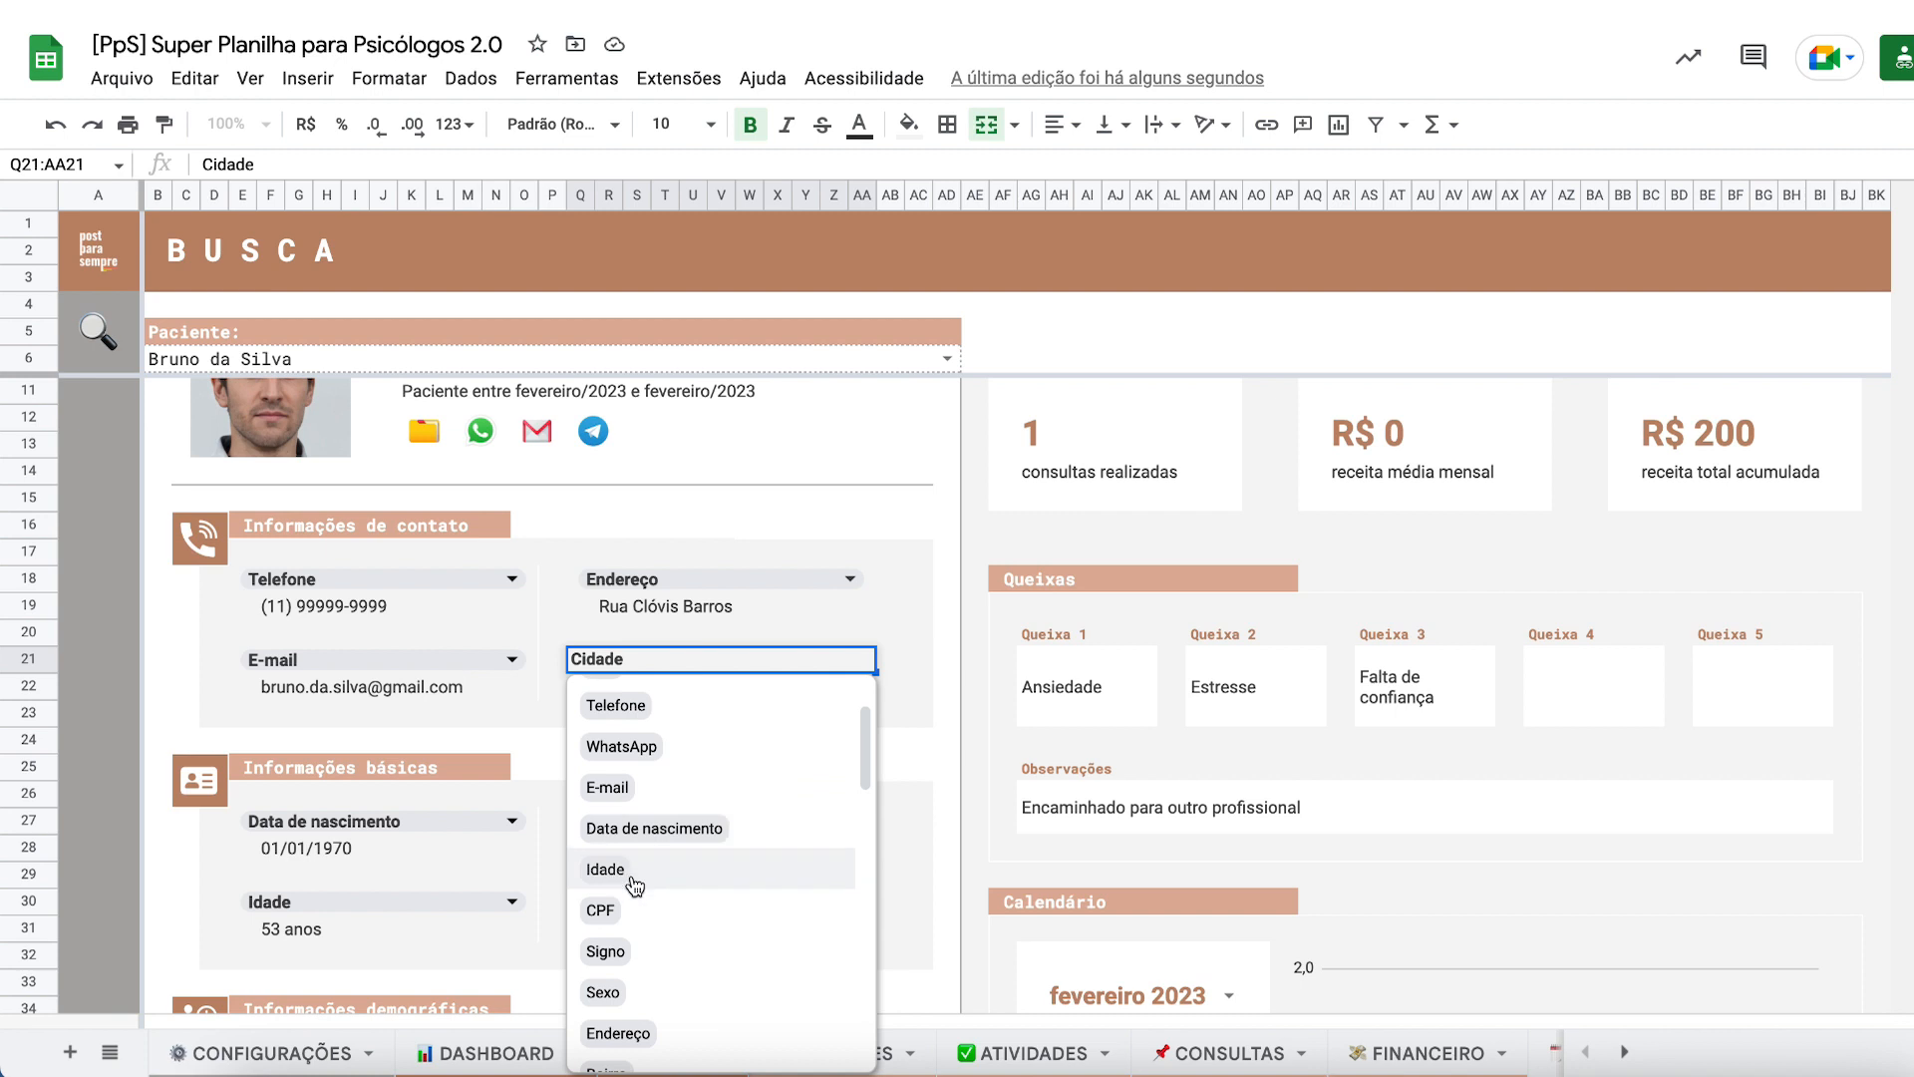
left_click(604, 951)
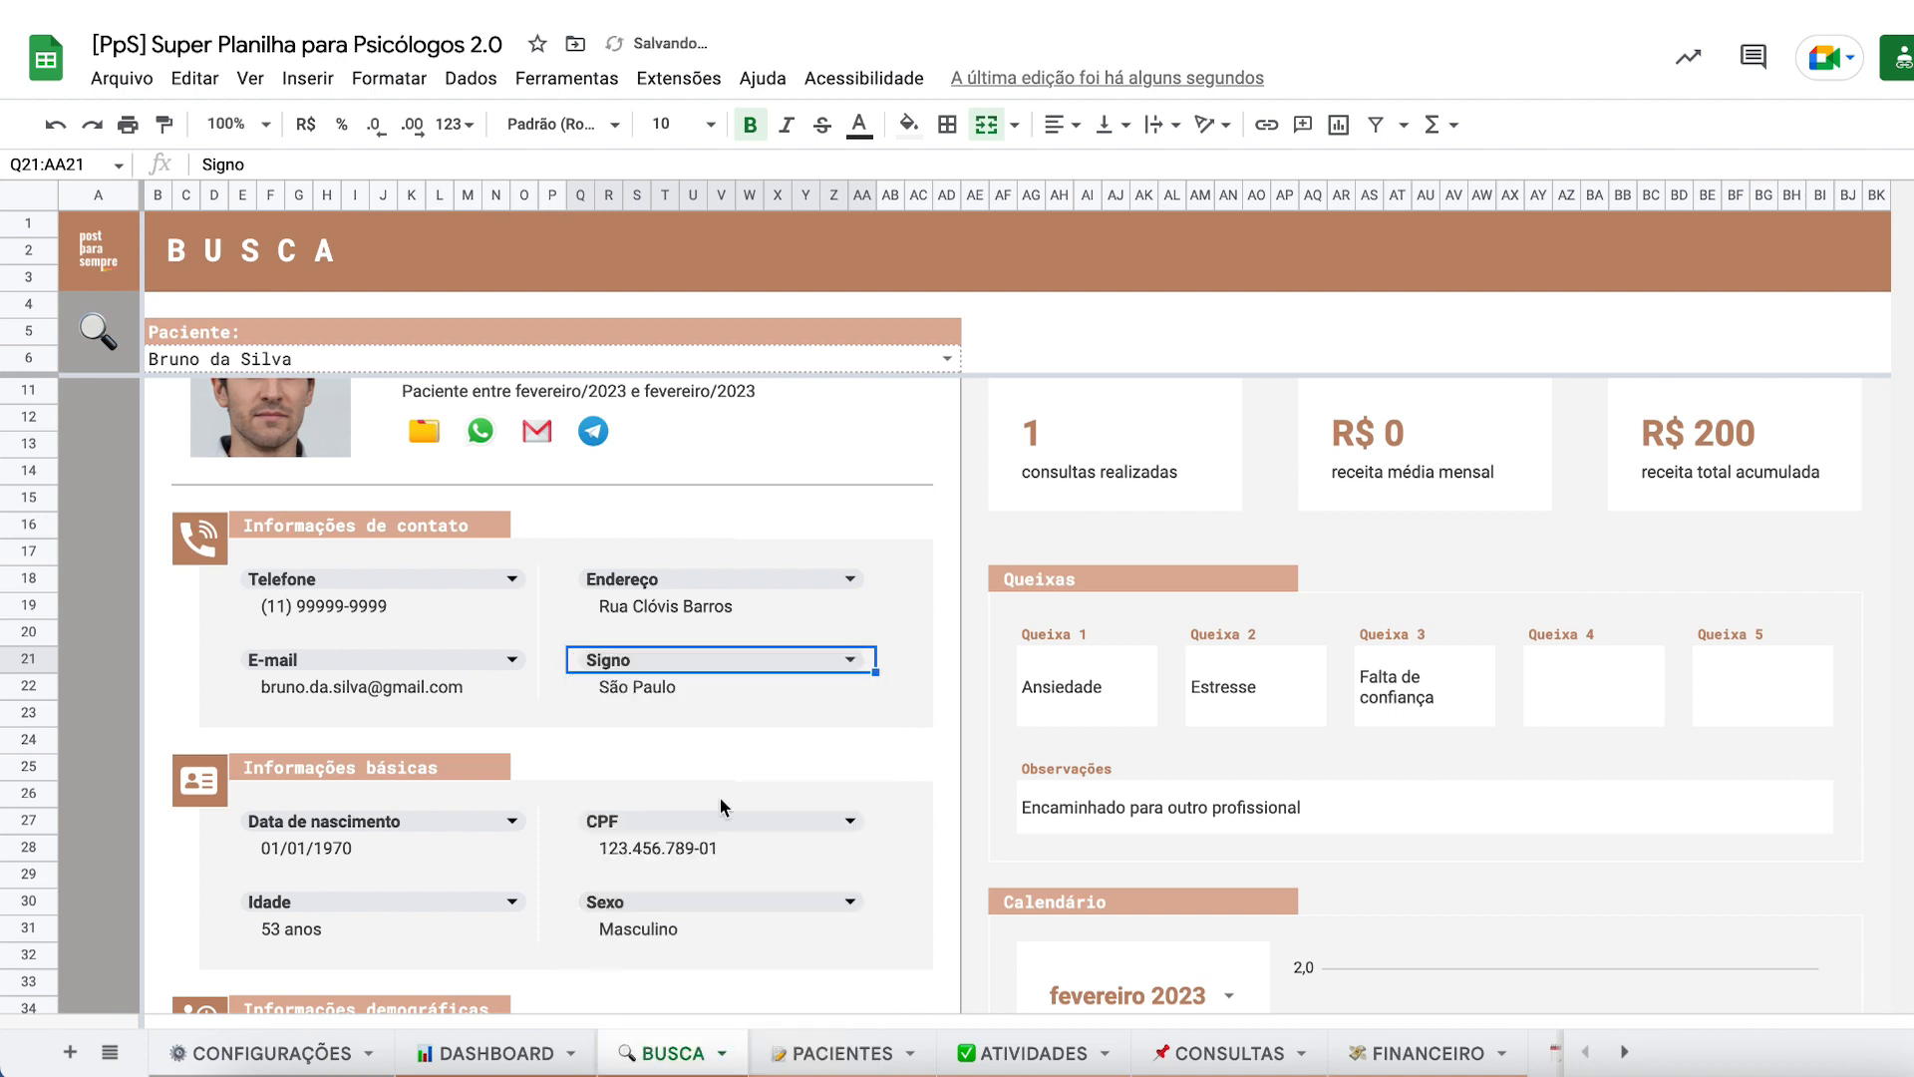
left_click(616, 698)
- Show the second patient to confirm Aquário appears, then undo back to the first patient
scroll(618, 708, "up", 2)
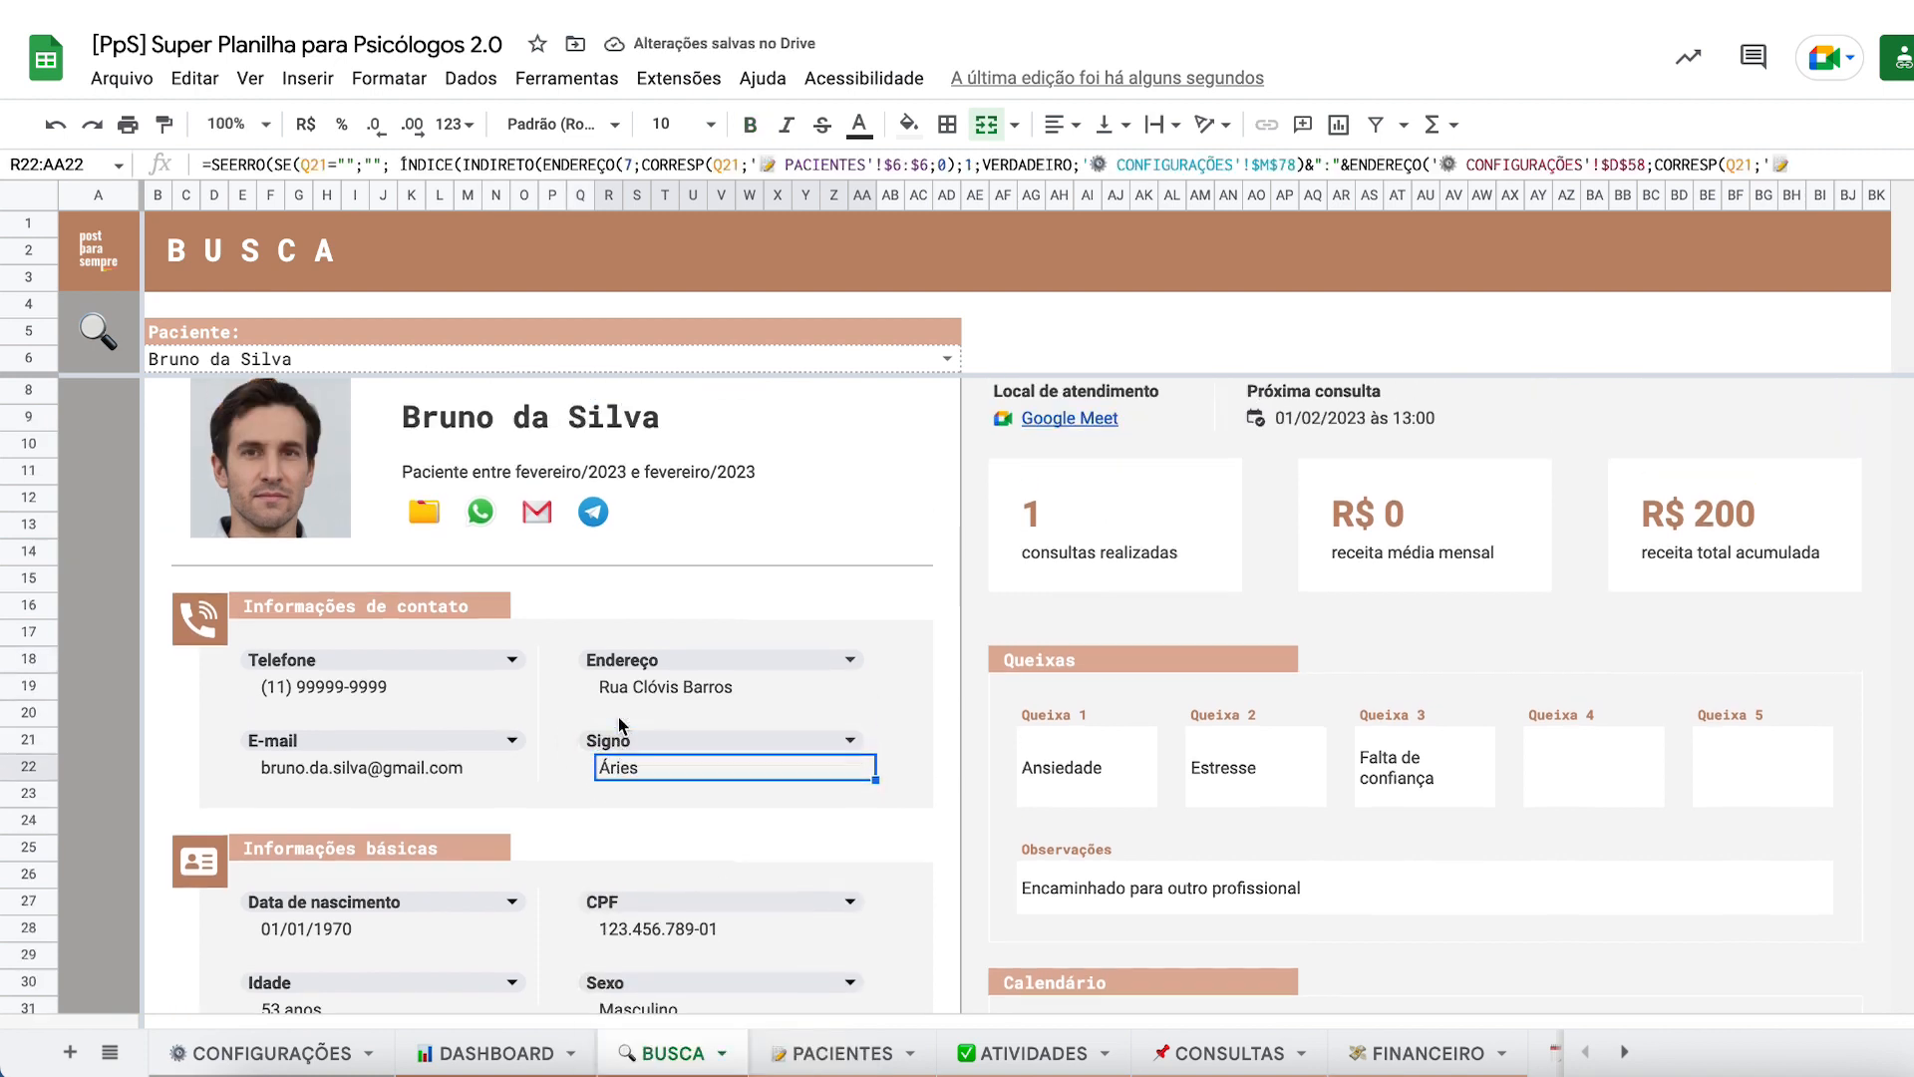
left_click(946, 358)
left_click(323, 443)
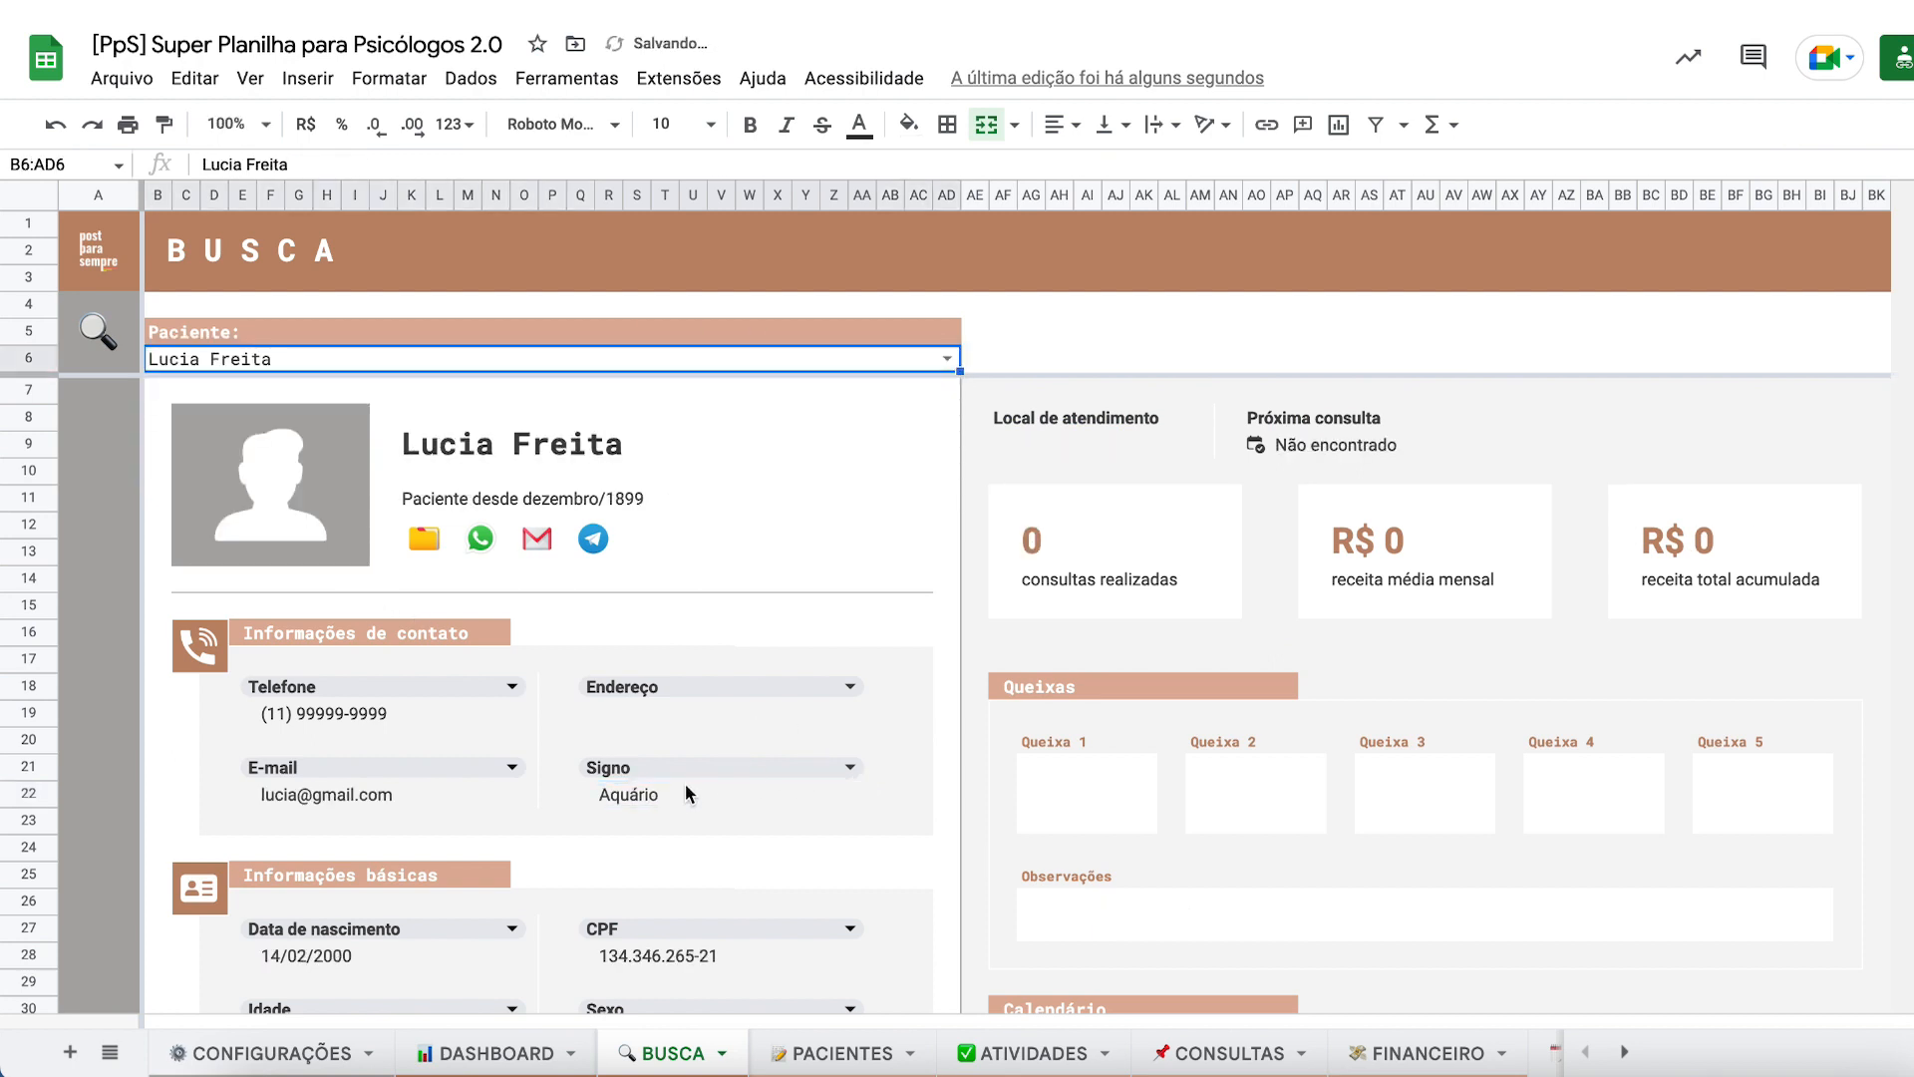
left_click(608, 797)
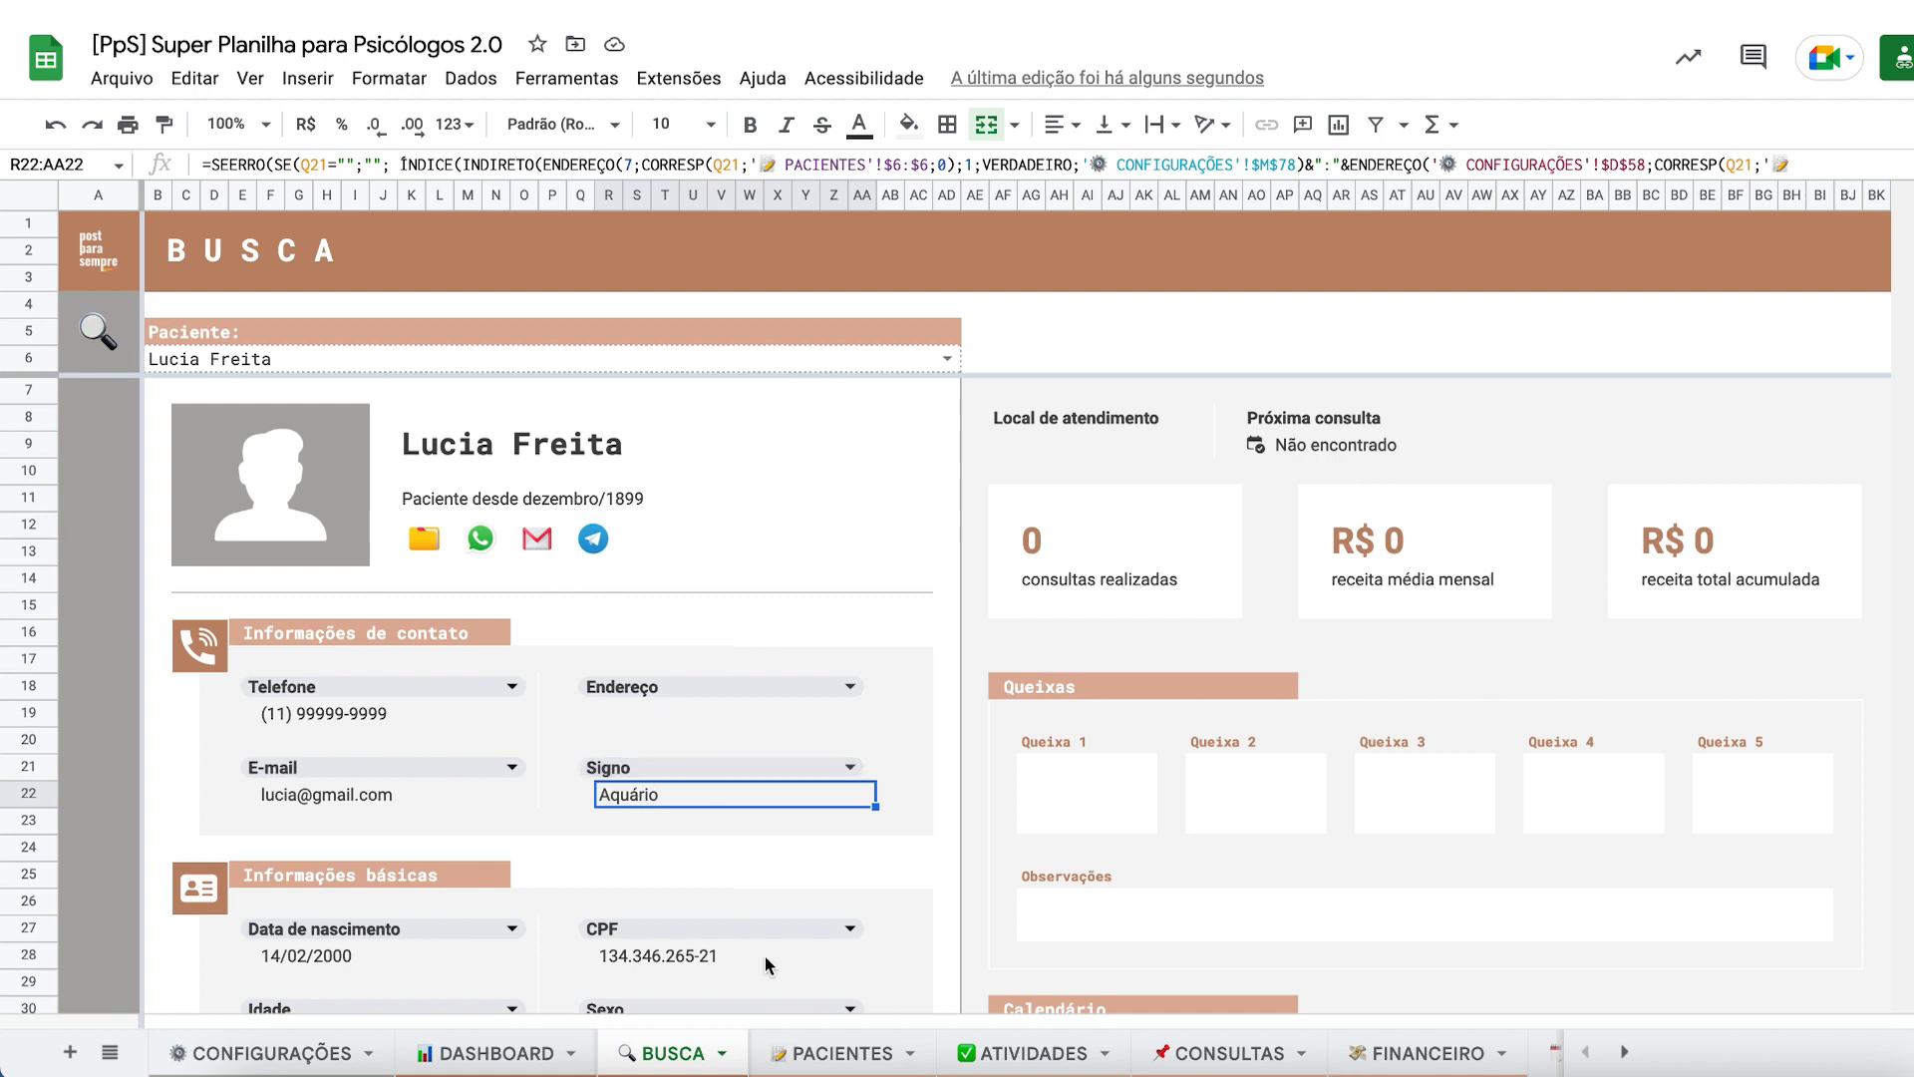
key("ctrl+z")
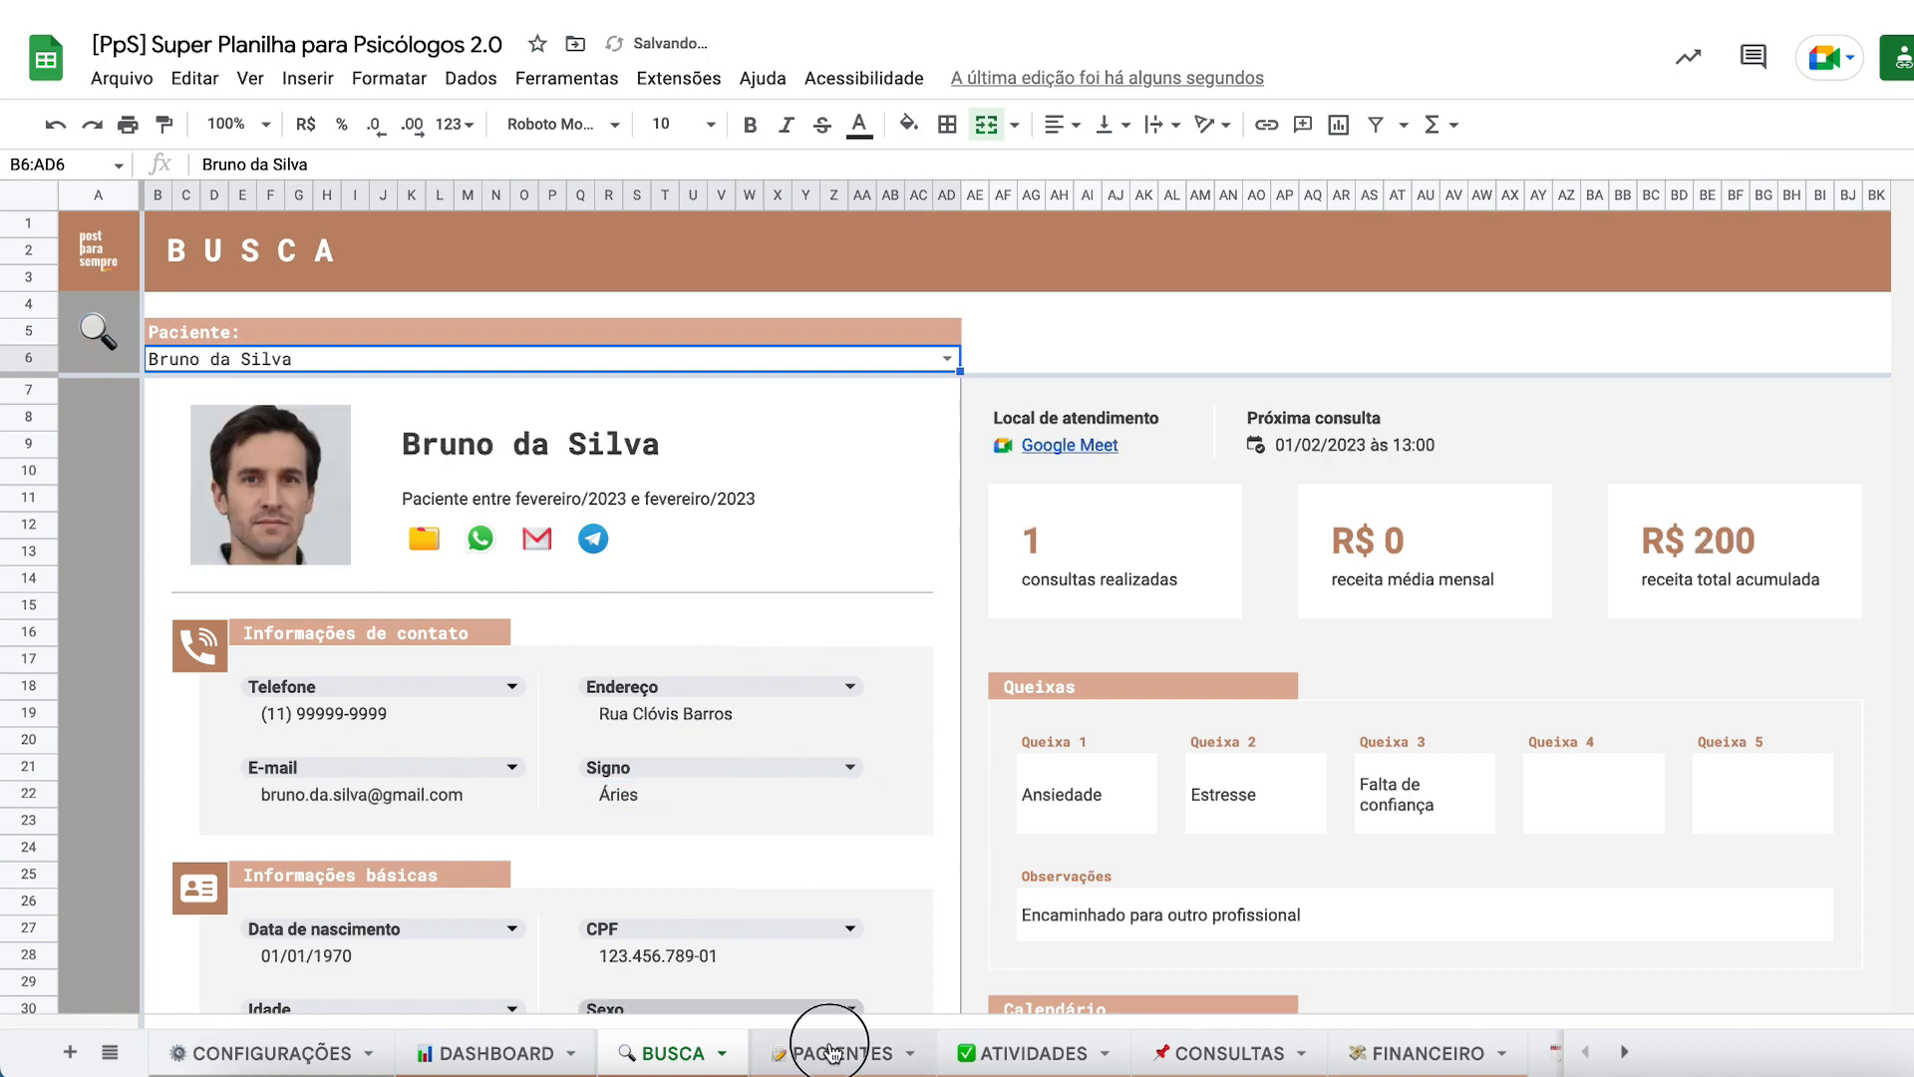
- Correct the second patient's name in cell B8 on PACIENTES
left_click(842, 1053)
scroll(299, 460, "left", 5)
double_click(320, 453)
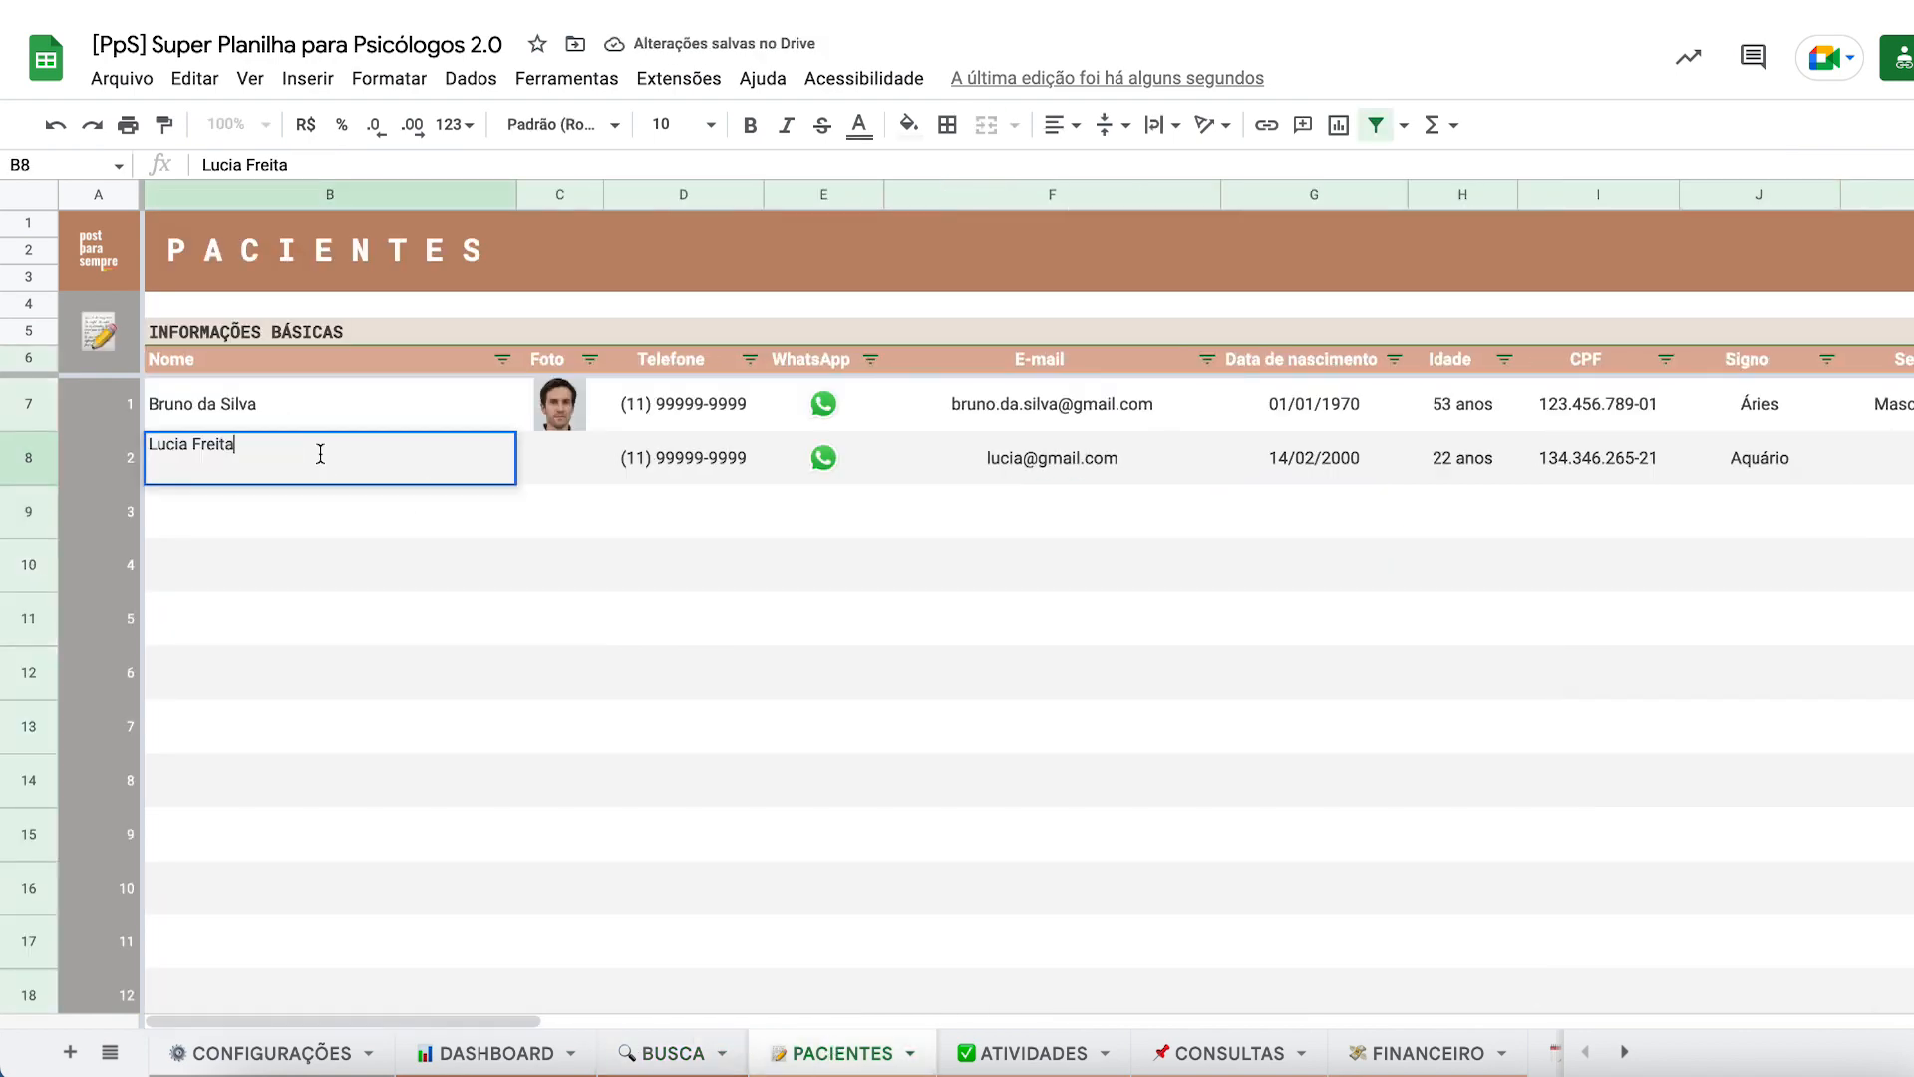
key("Return")
- Drag the Signo column so it sits between Bairro and Cidade
scroll(859, 551, "right", 5)
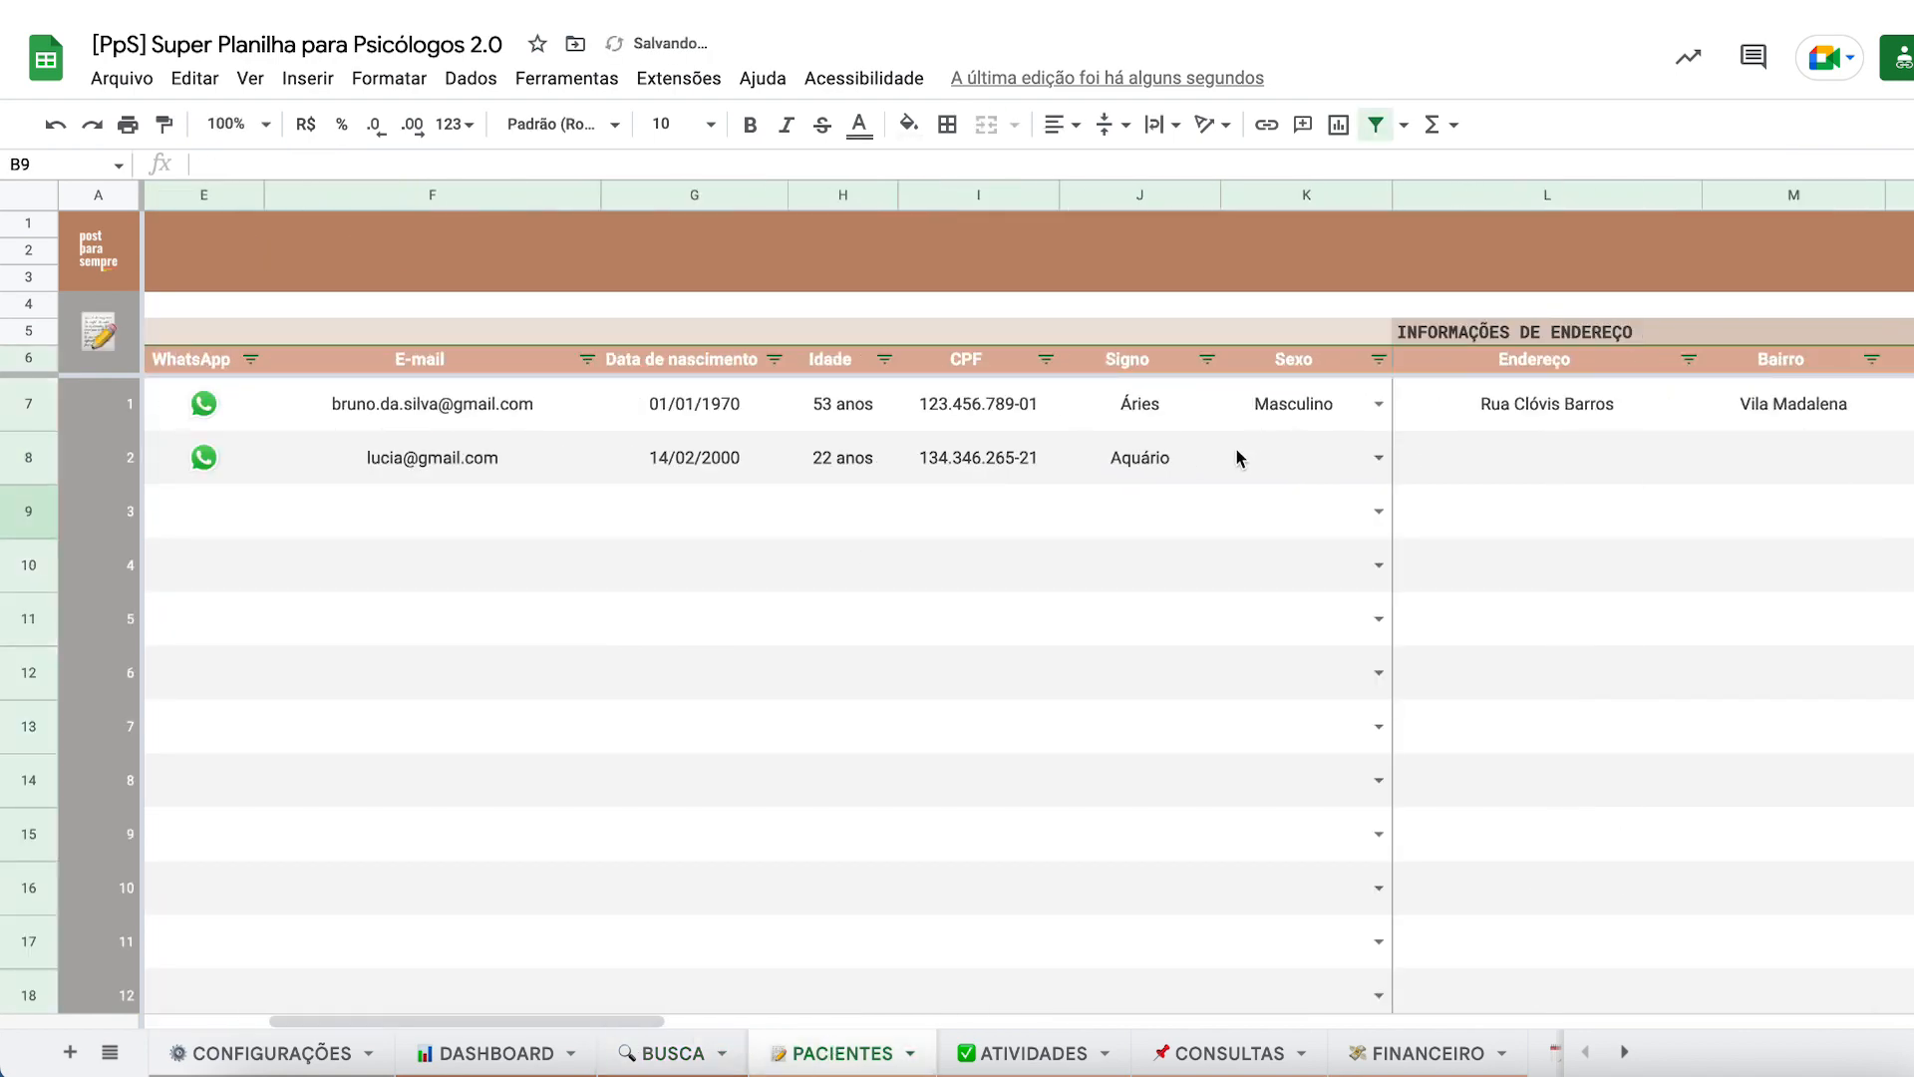
left_click(1124, 457)
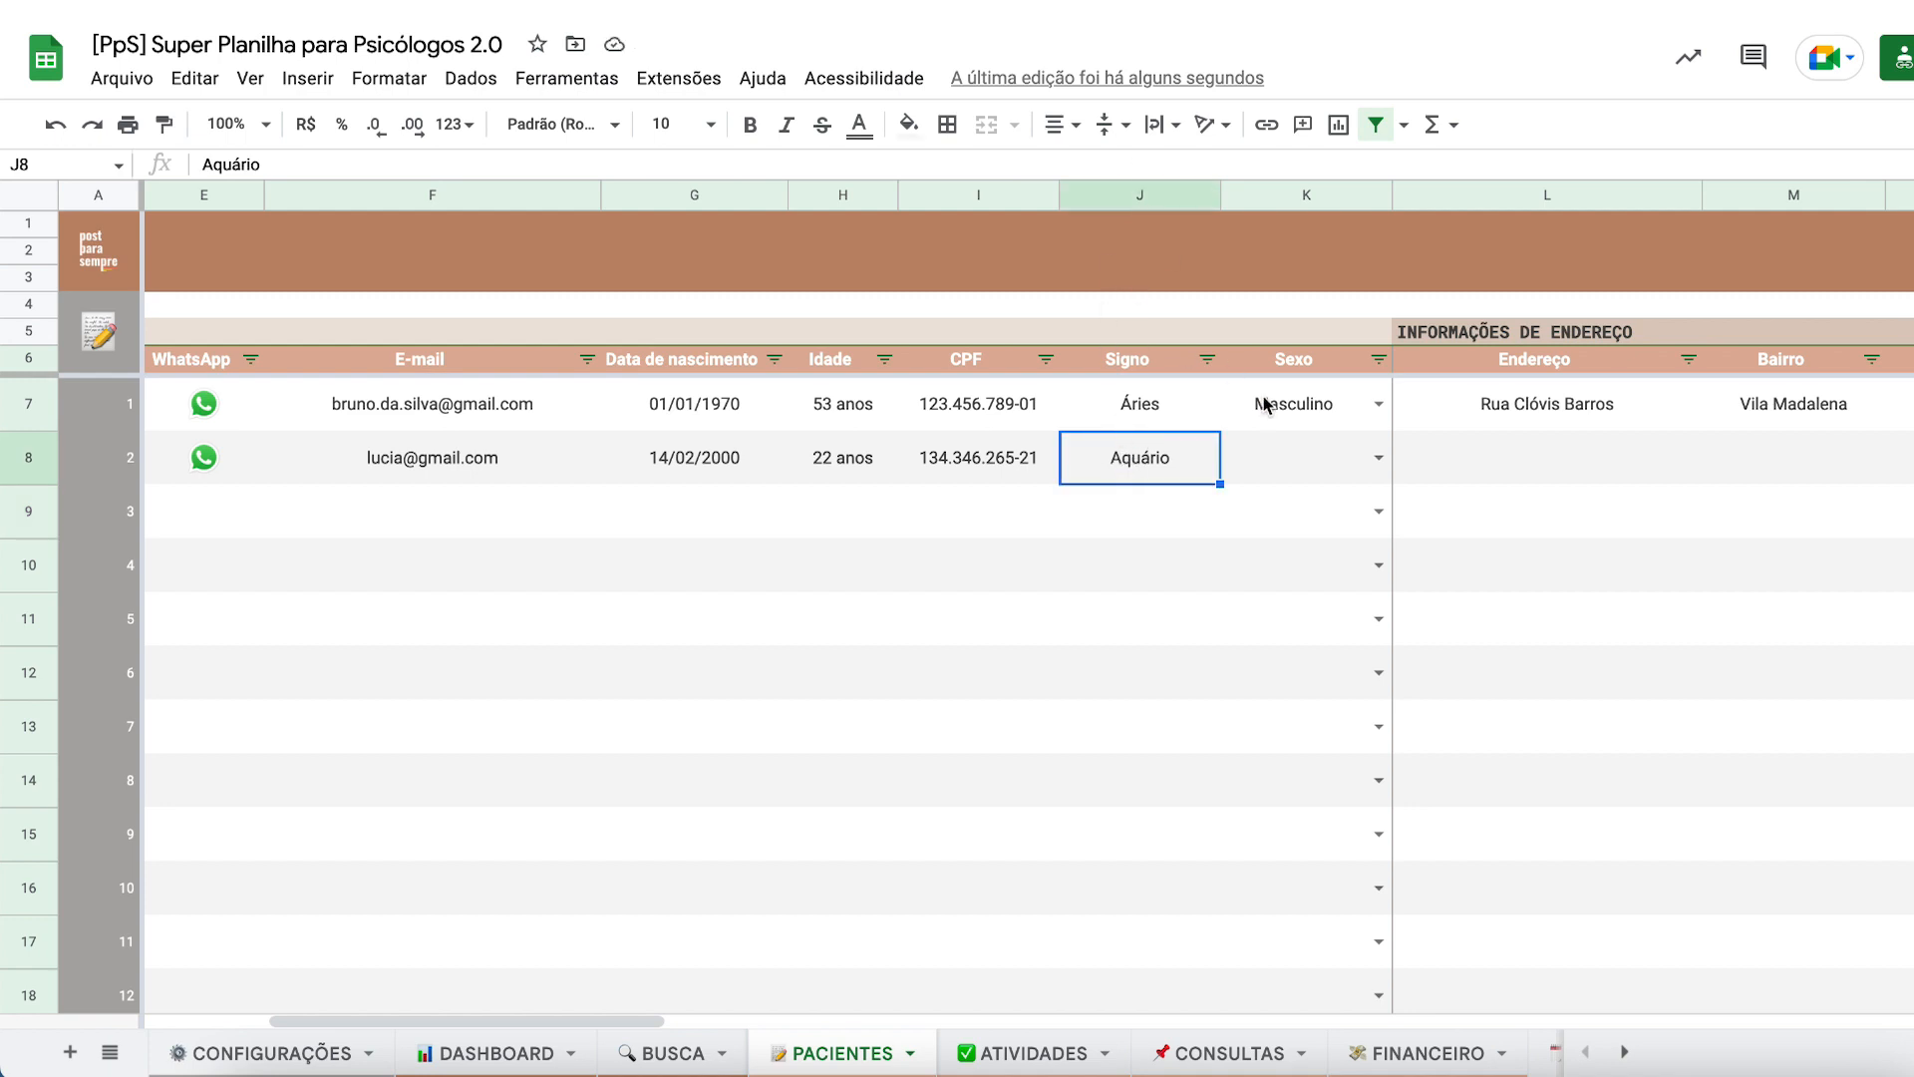
left_click(1156, 194)
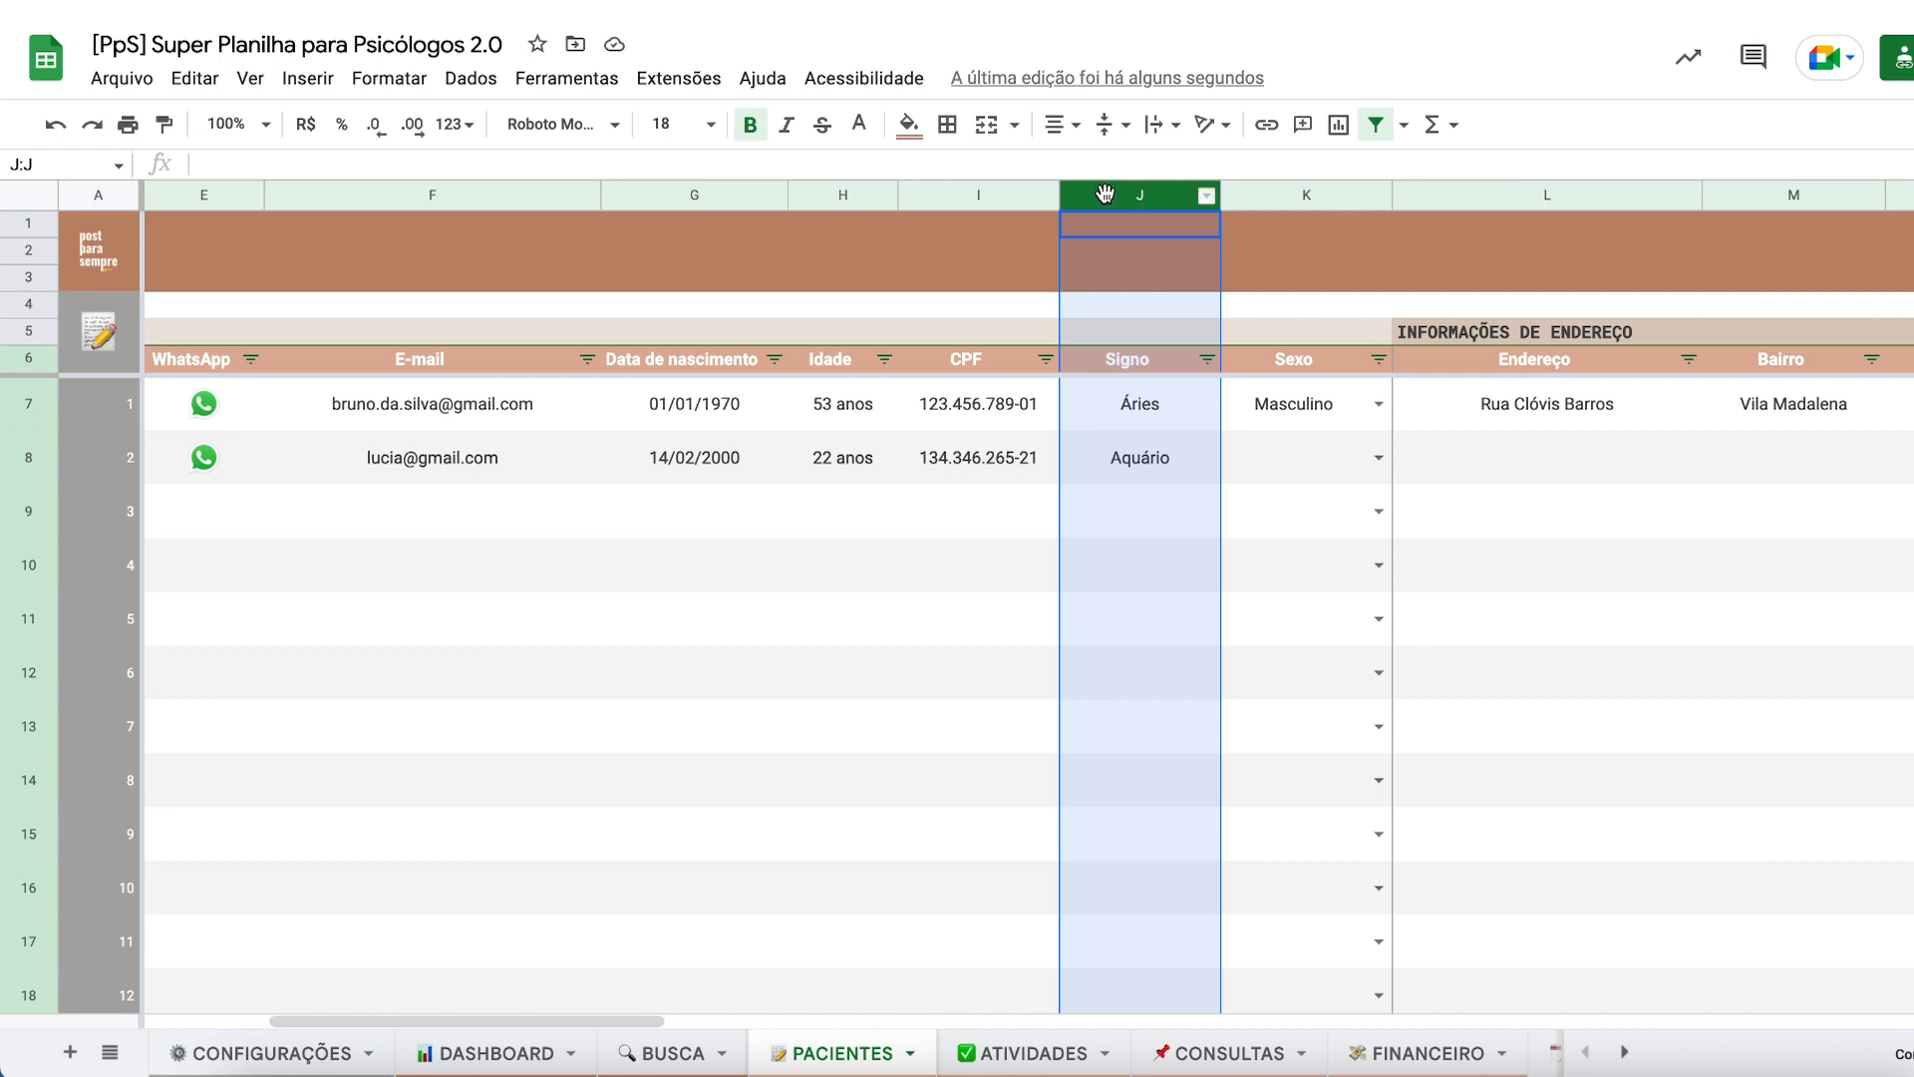
left_click_drag(1104, 194, 1700, 191)
left_click(1731, 208)
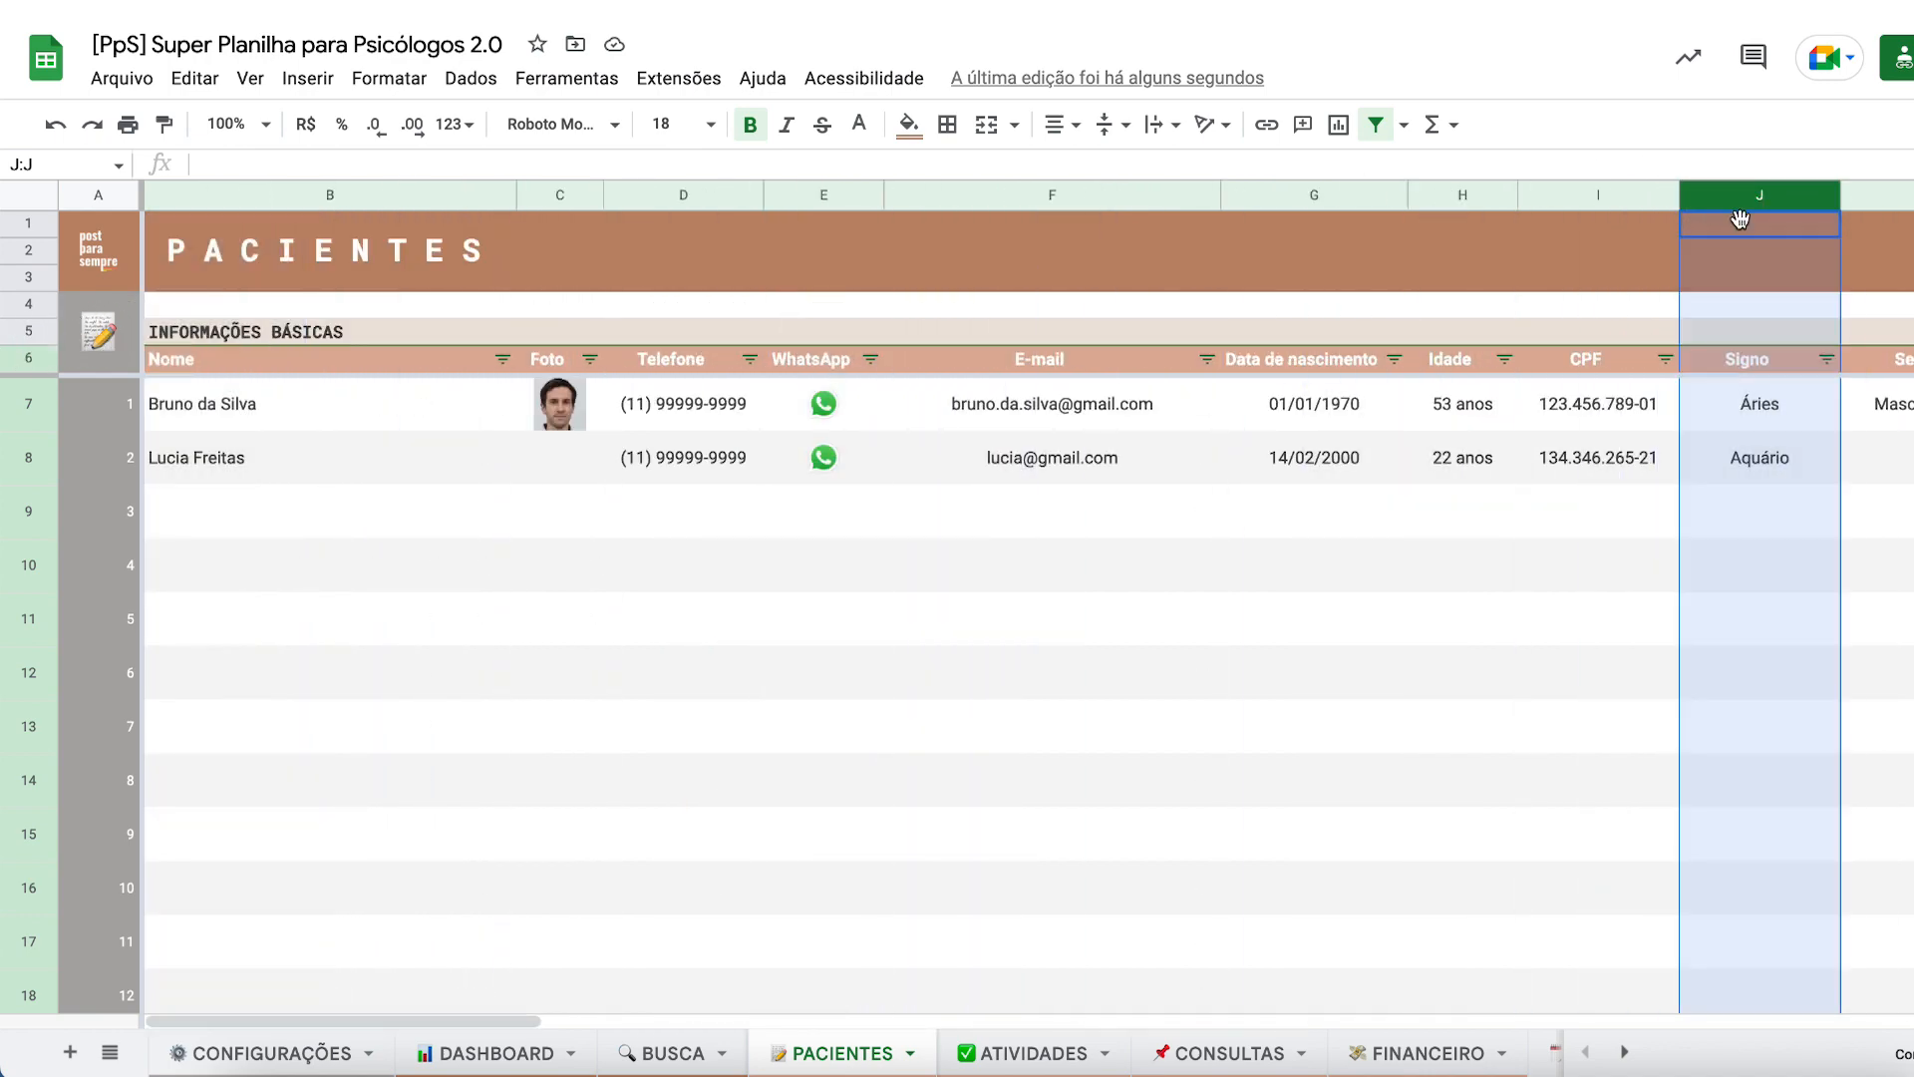
scroll(1778, 281, "right", 10)
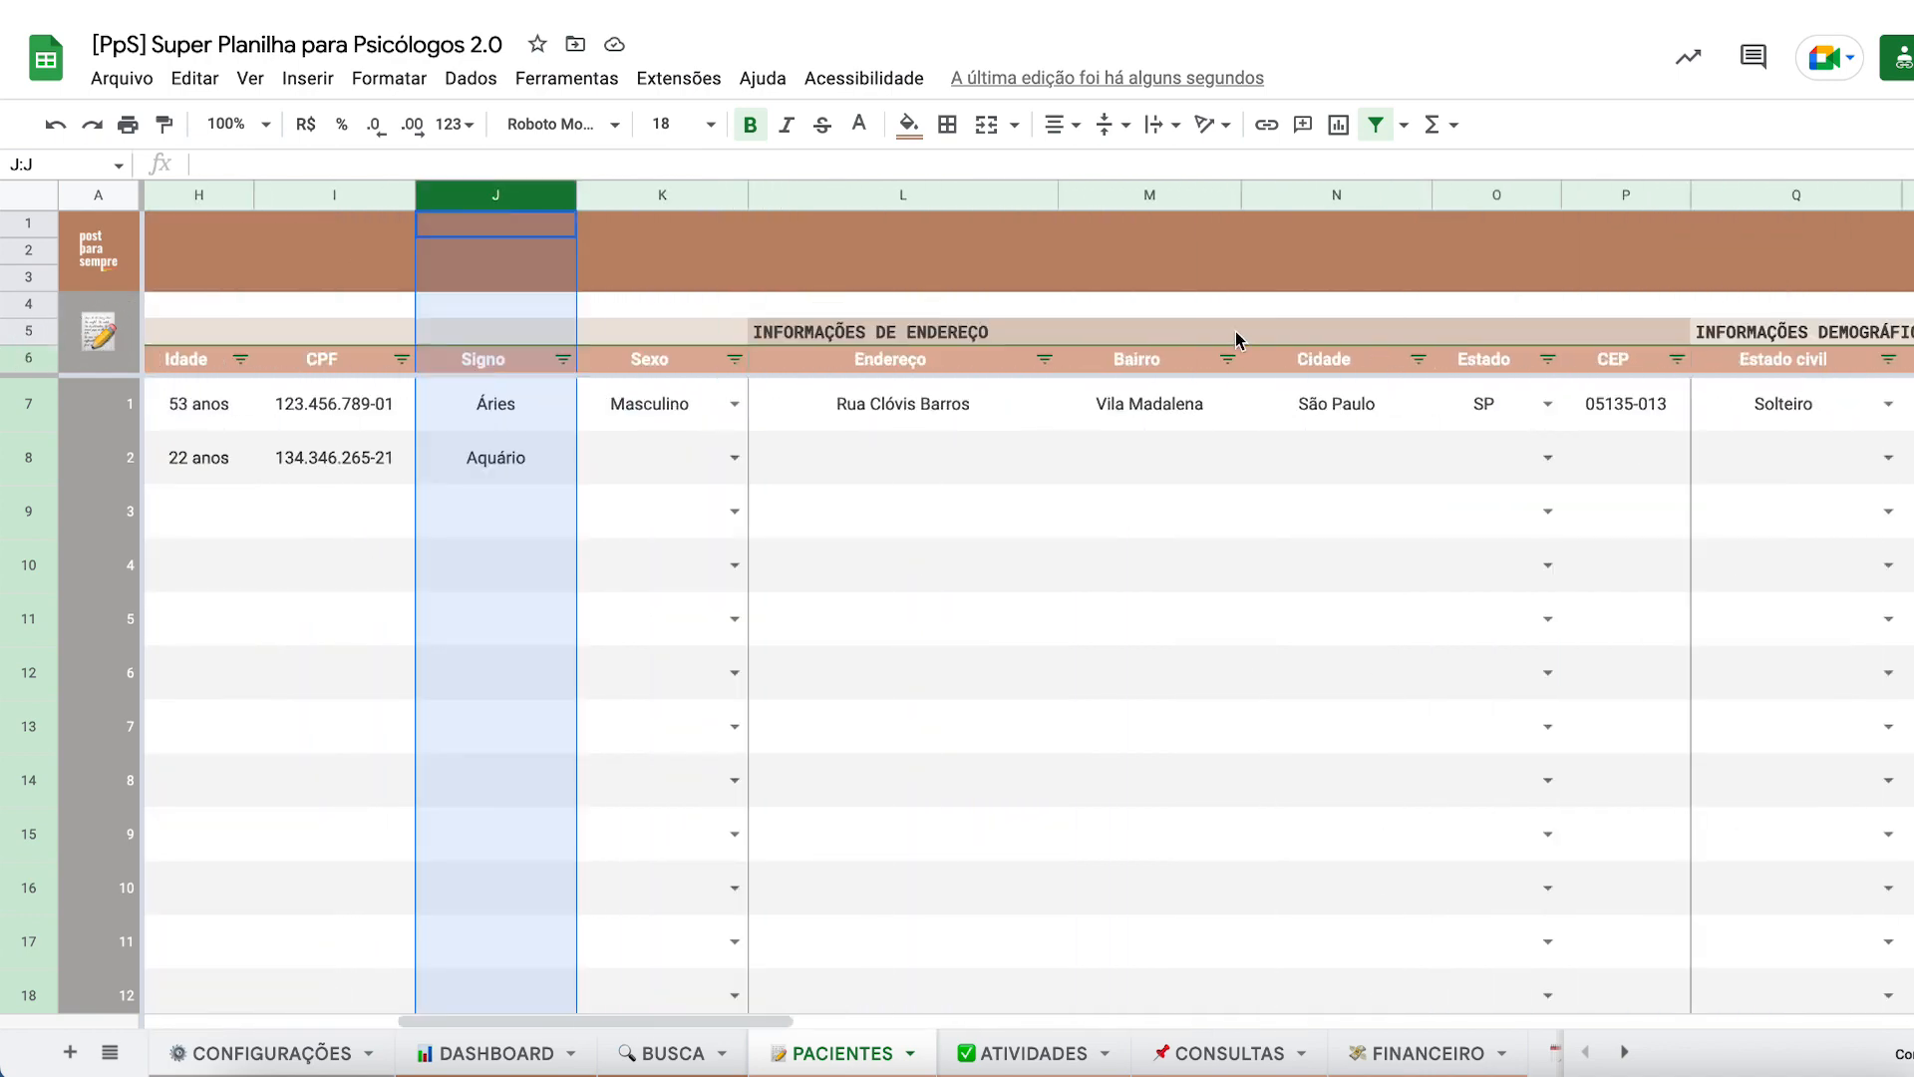
left_click(1184, 361)
left_click(1350, 357)
left_click(469, 369)
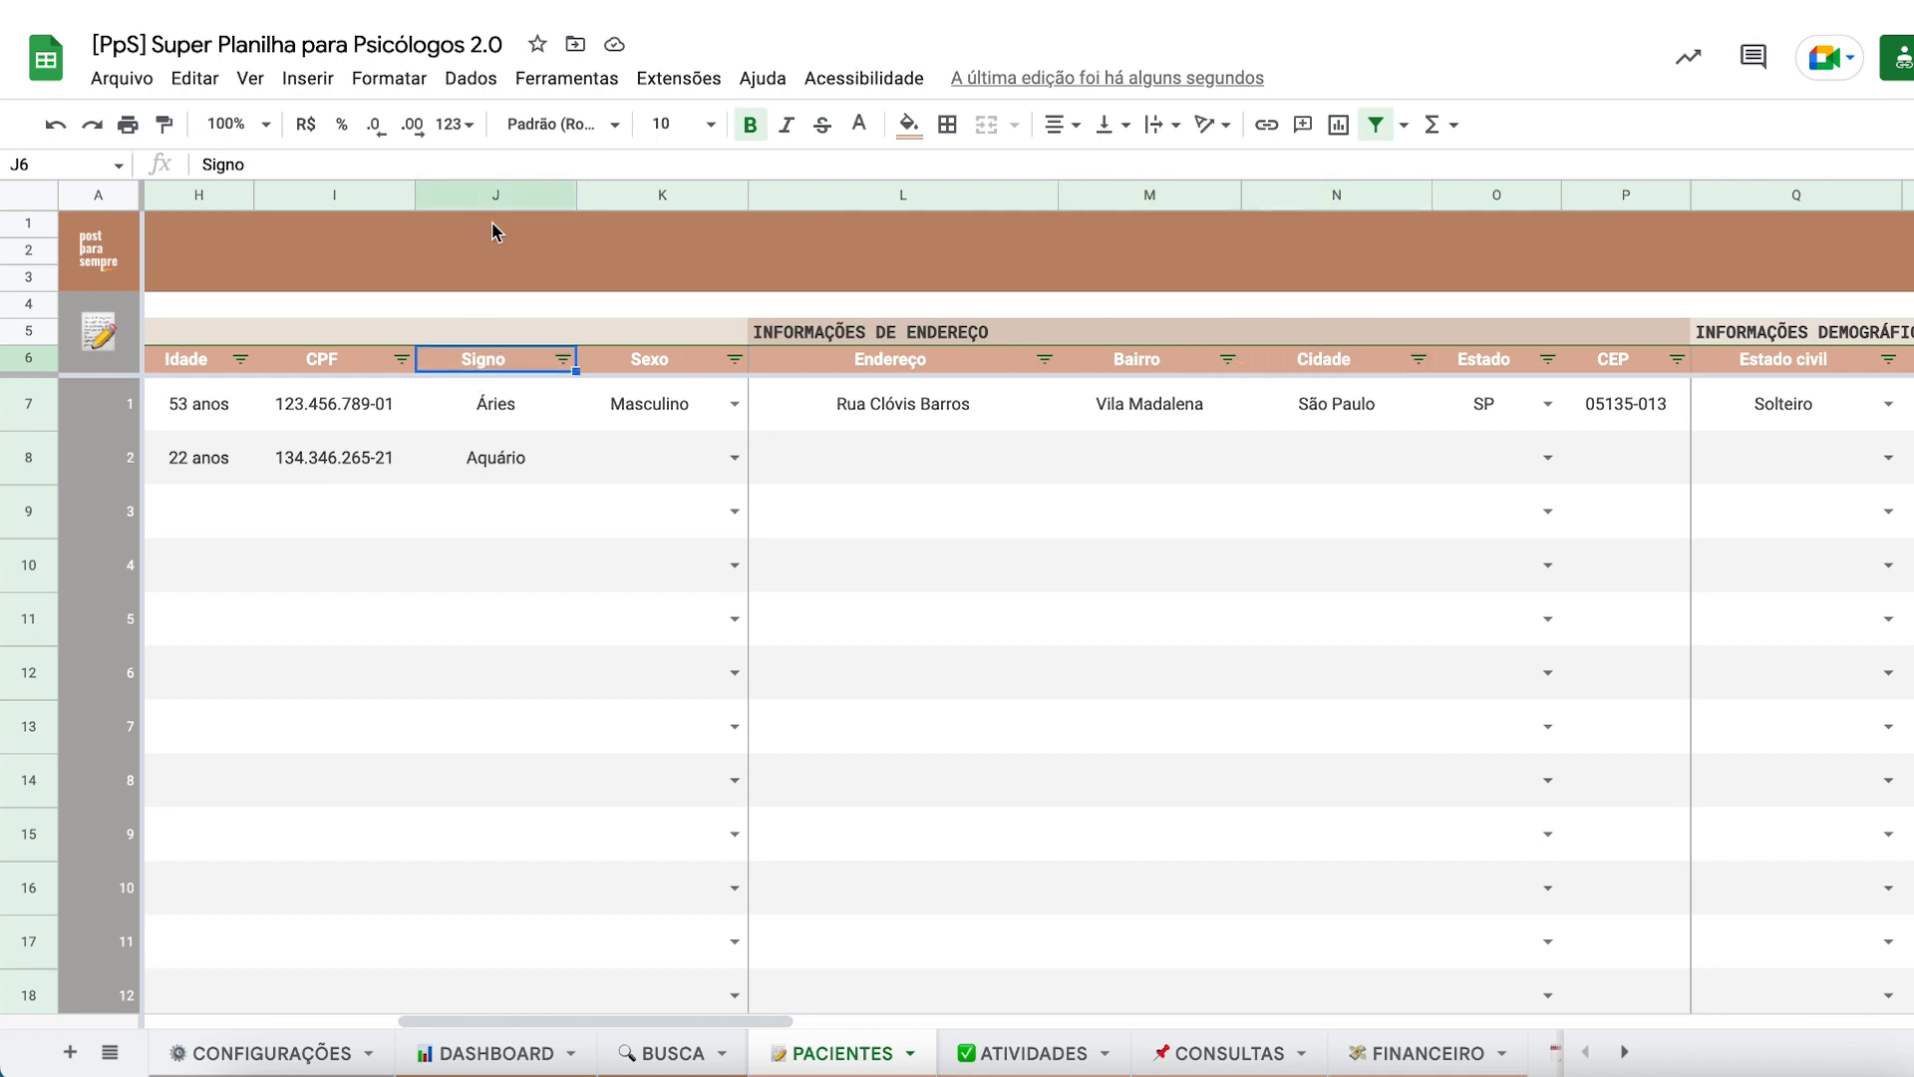
left_click(473, 194)
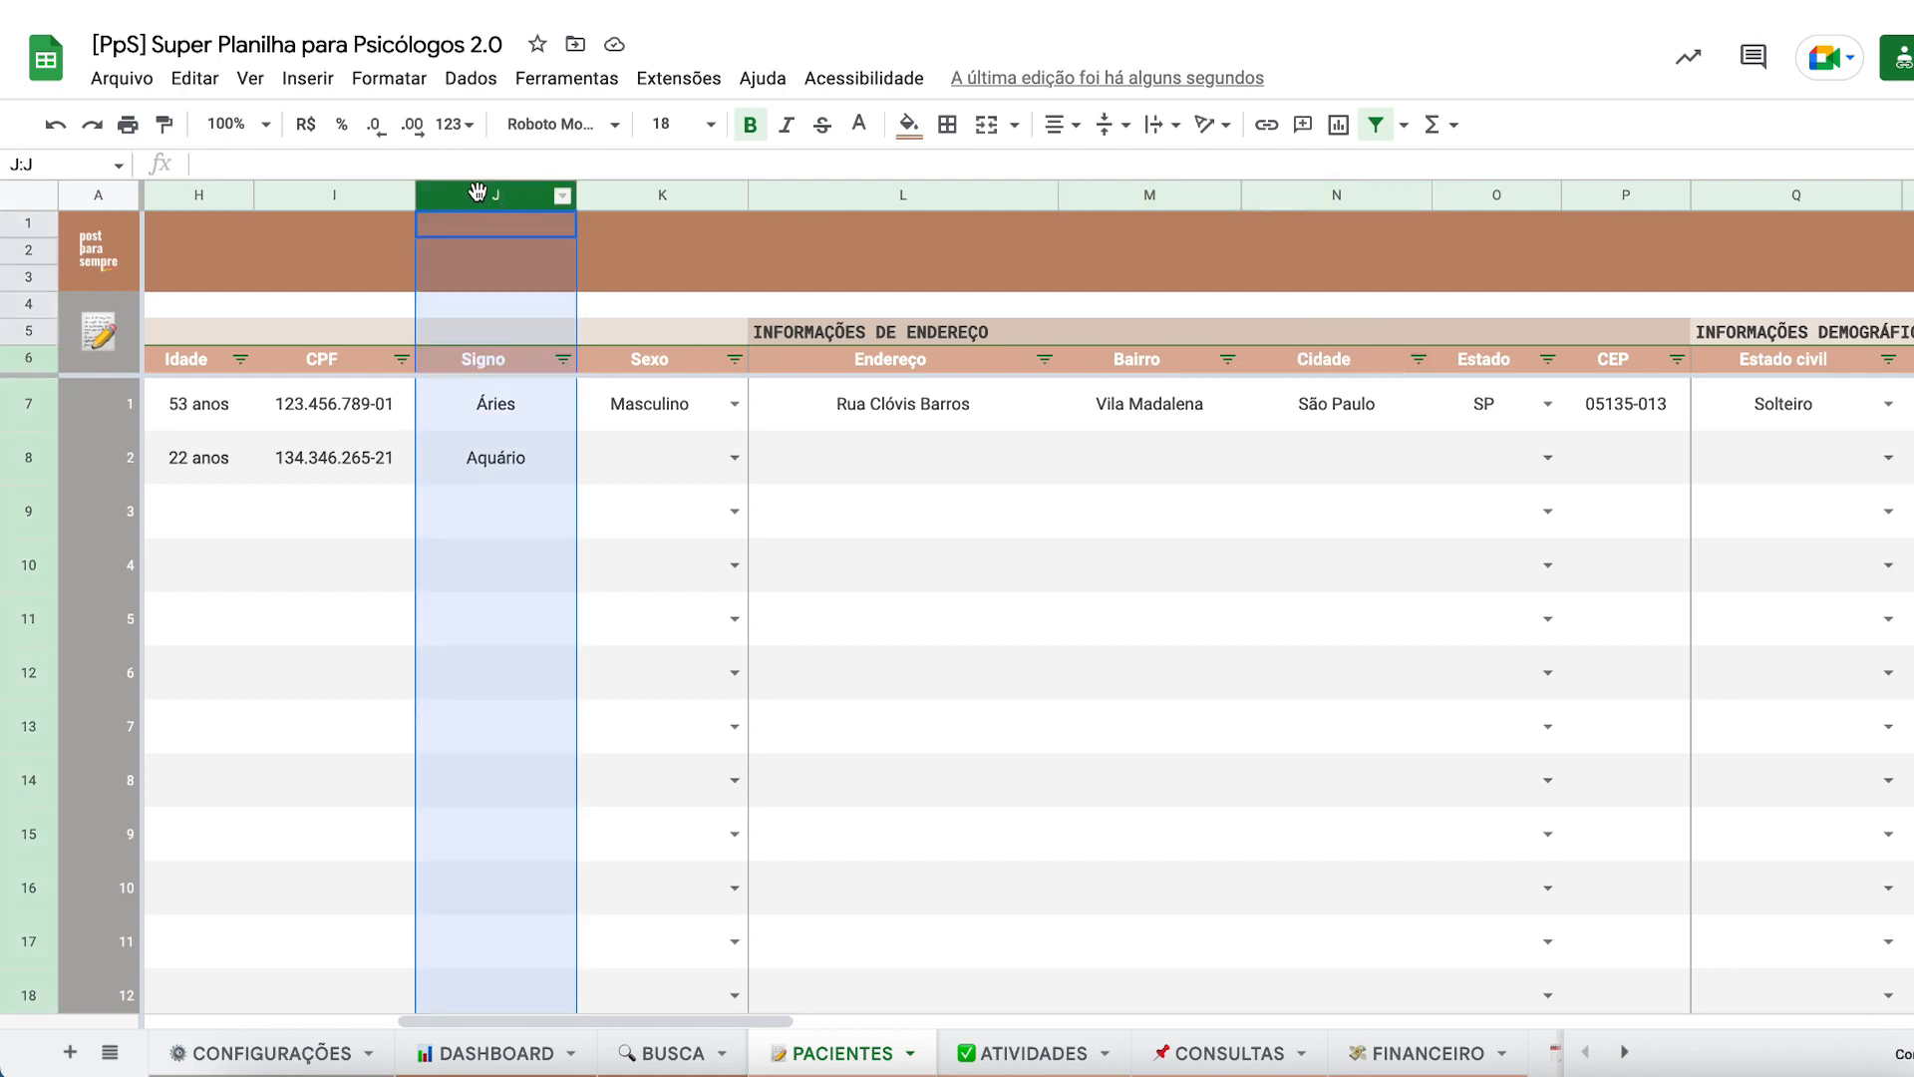
left_click_drag(477, 193, 1094, 239)
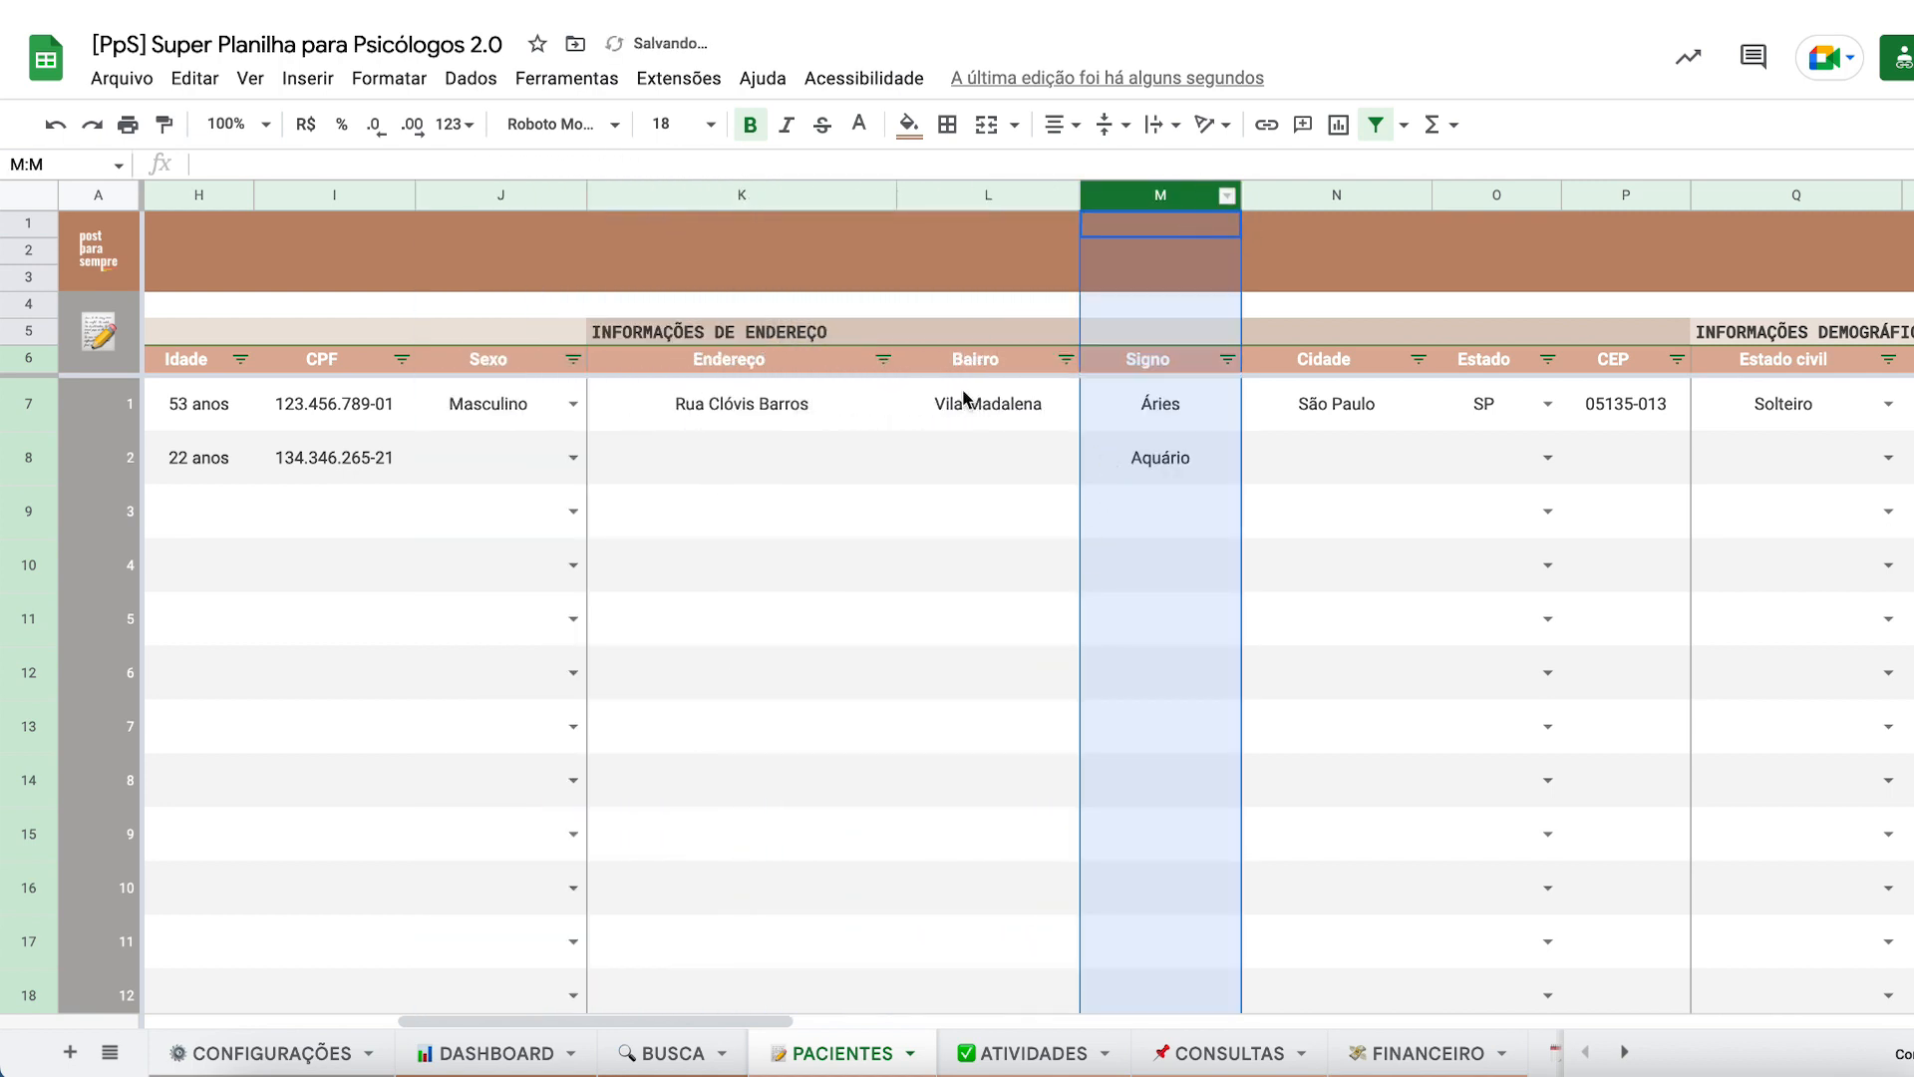
- Compare the band cells above Bairro and Signo and select the address header range K5:P6
left_click(1128, 458)
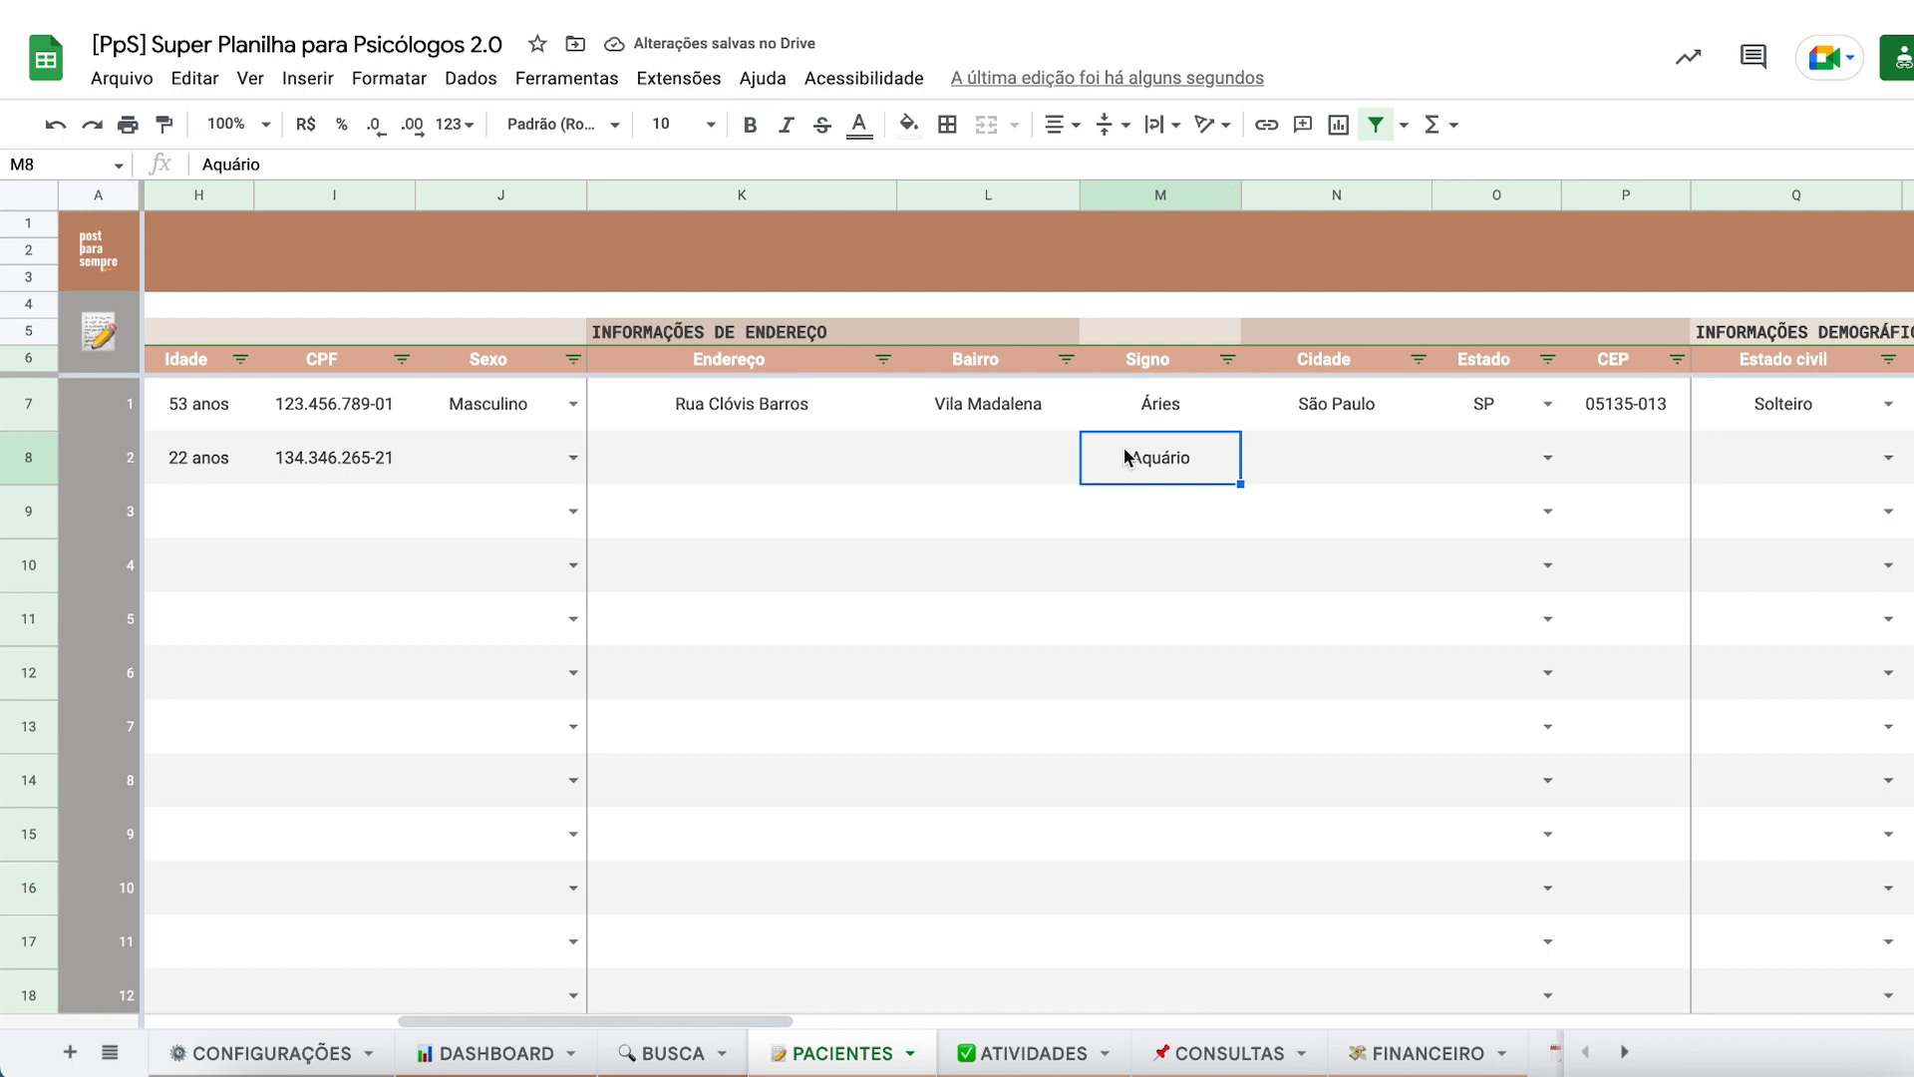
left_click(1026, 331)
left_click(1137, 341)
left_click(1047, 337)
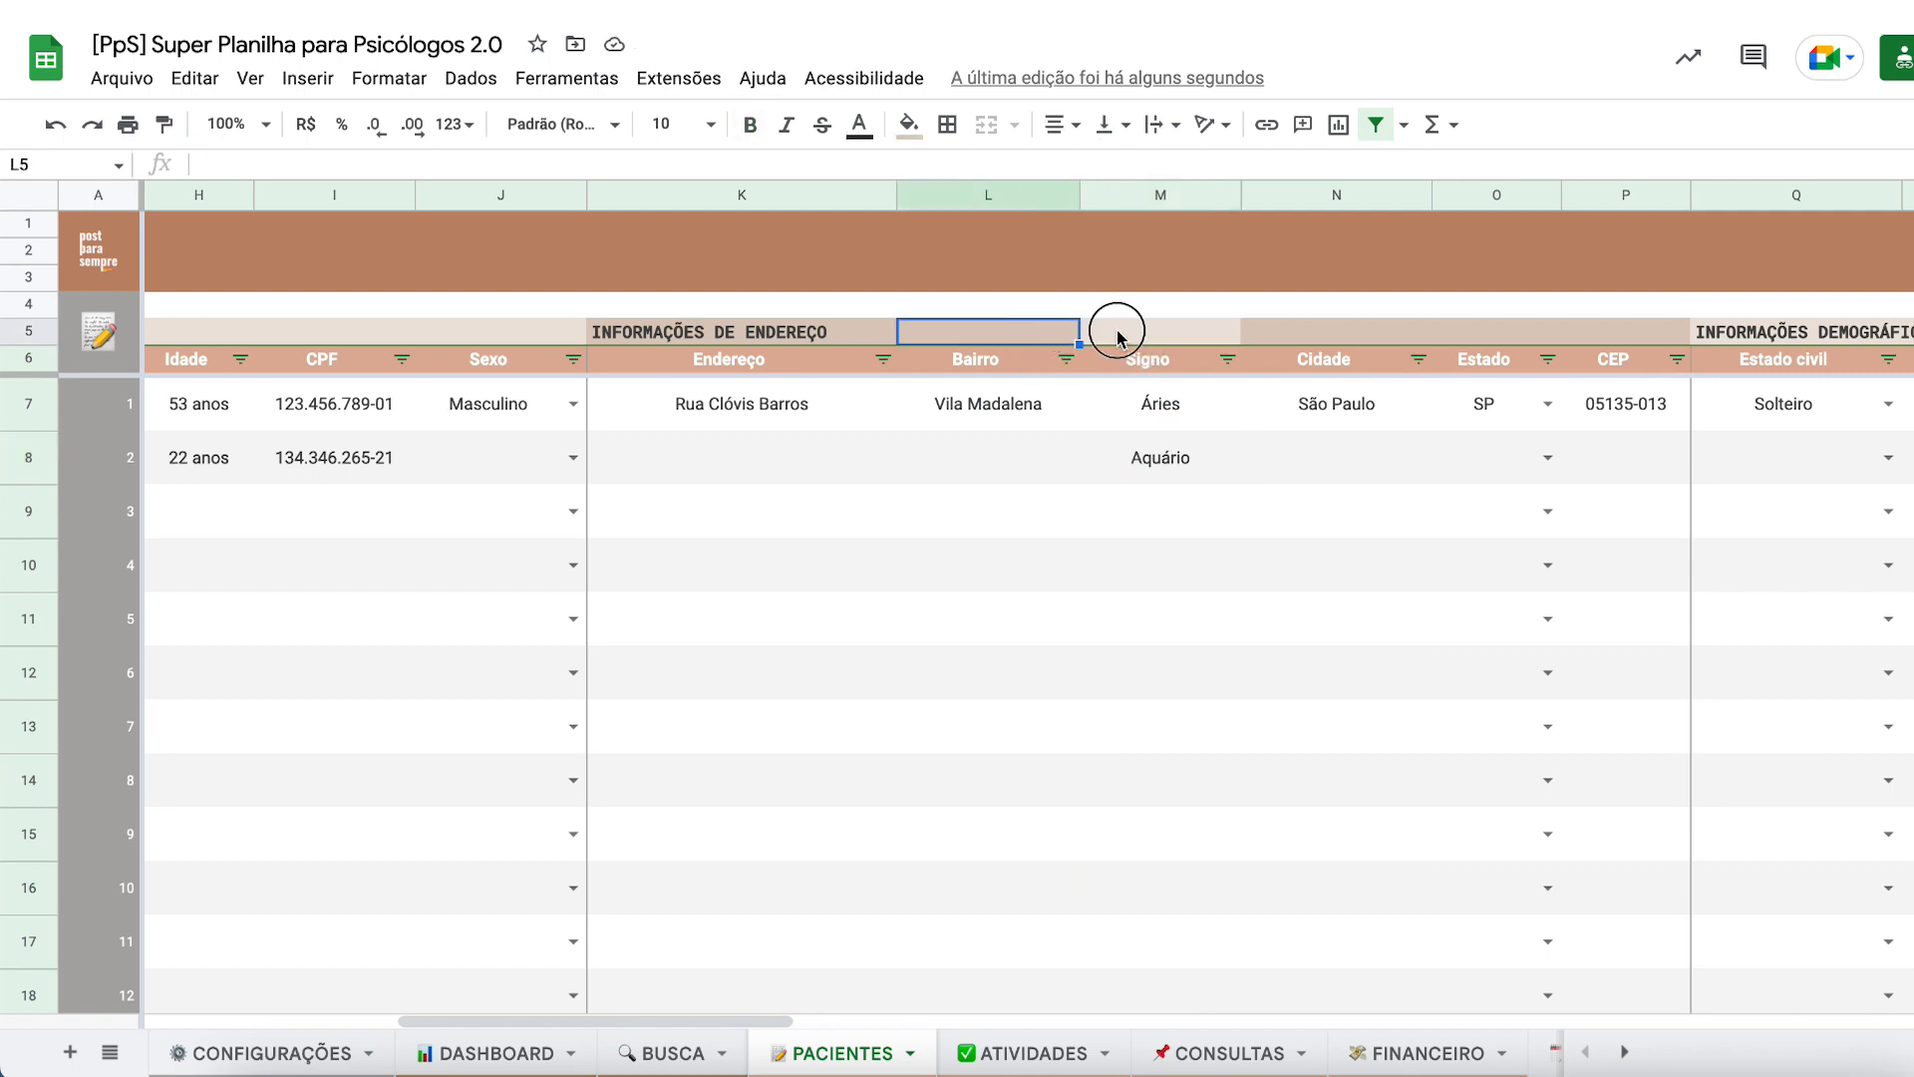
left_click(1119, 331)
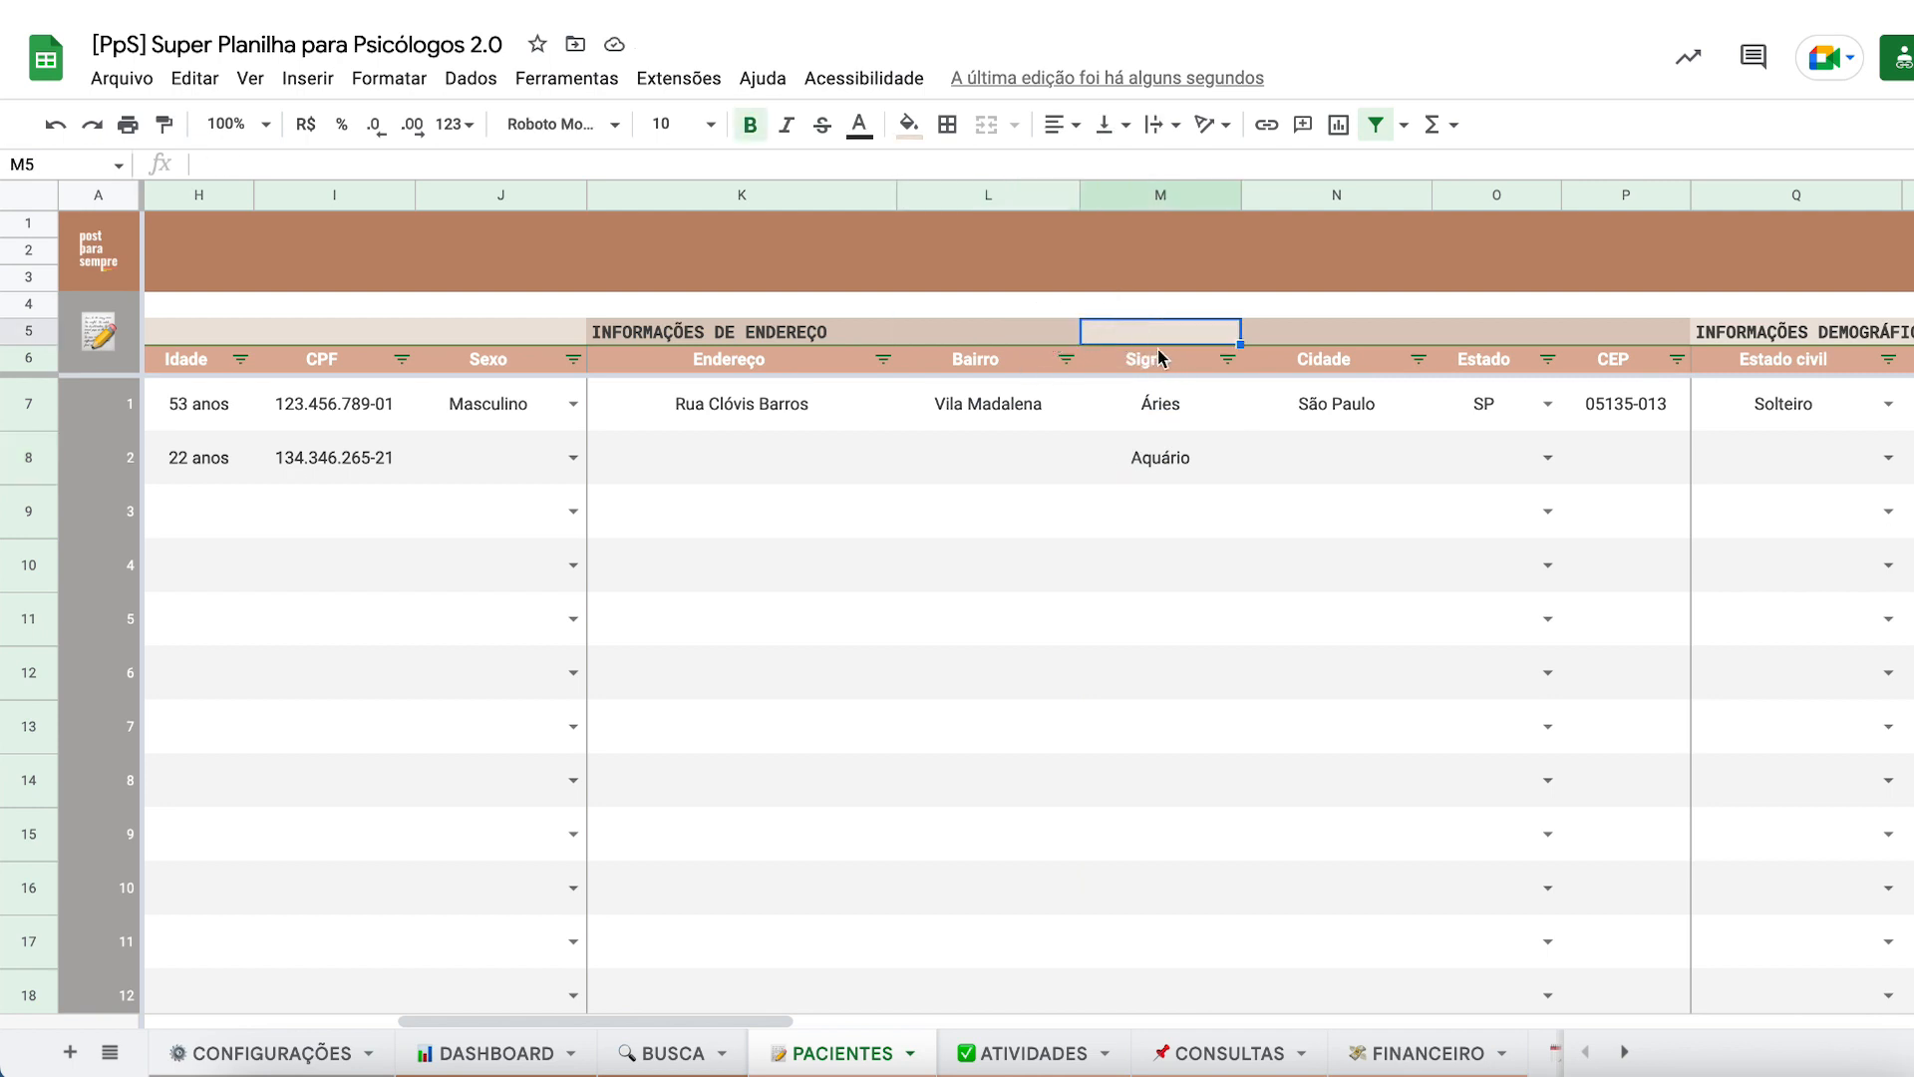
left_click(1013, 332)
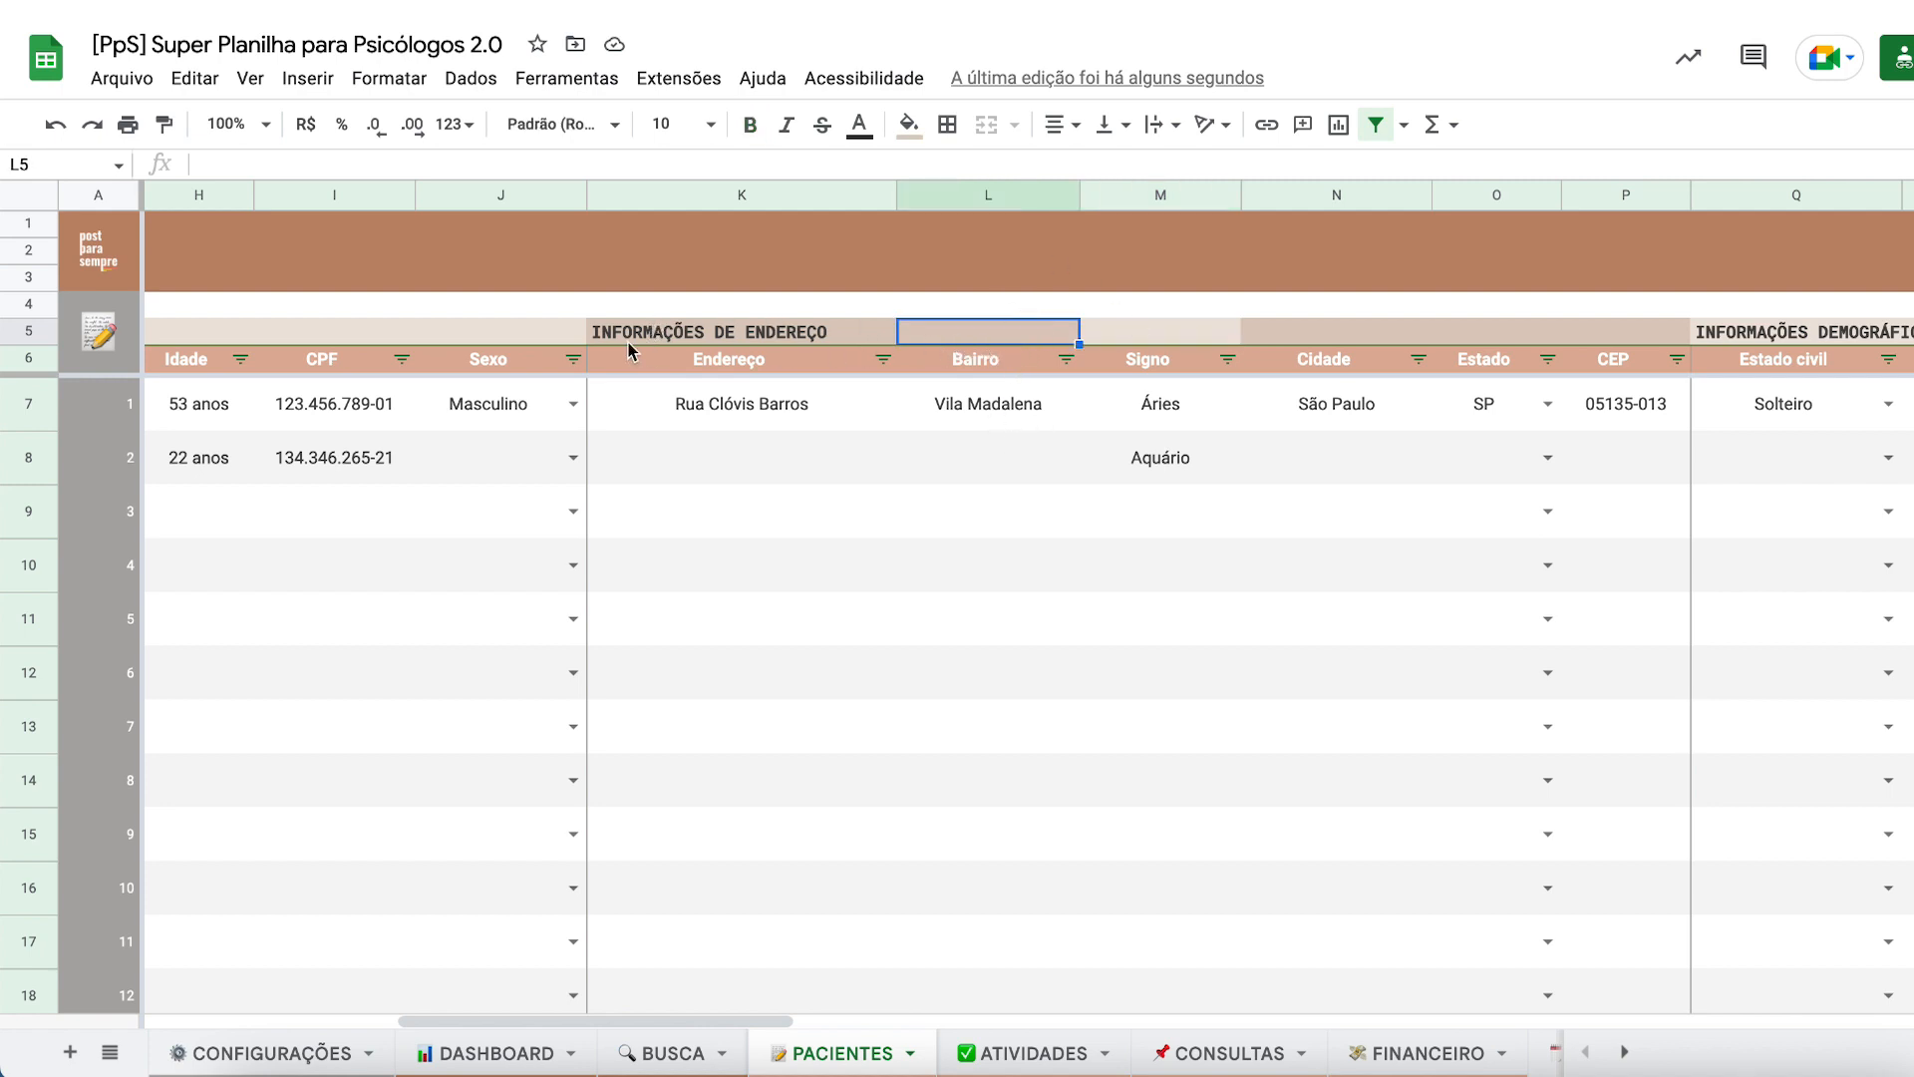
left_click_drag(630, 332, 1598, 535)
- Give M5 a custom fill, then paste L5's band formatting into it
left_click(1200, 479)
left_click(1022, 344)
left_click(1144, 339)
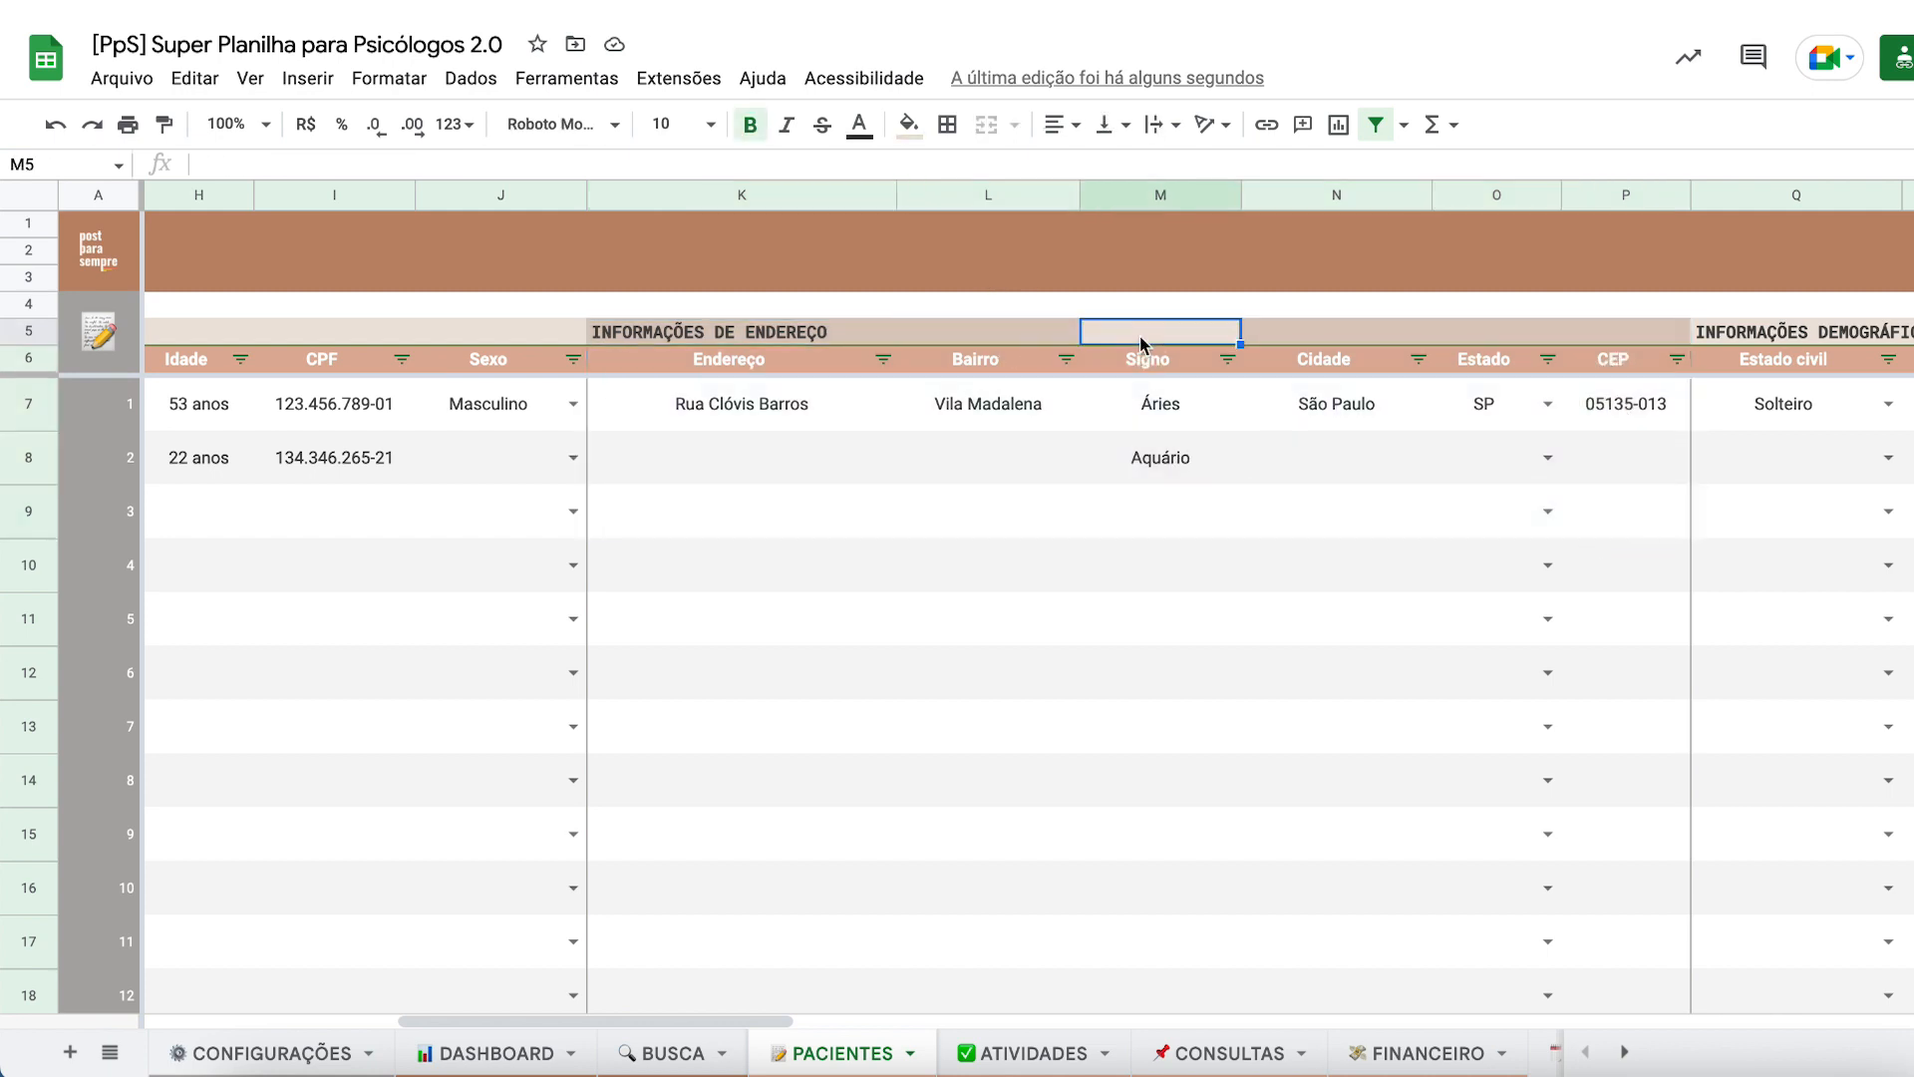
left_click(916, 129)
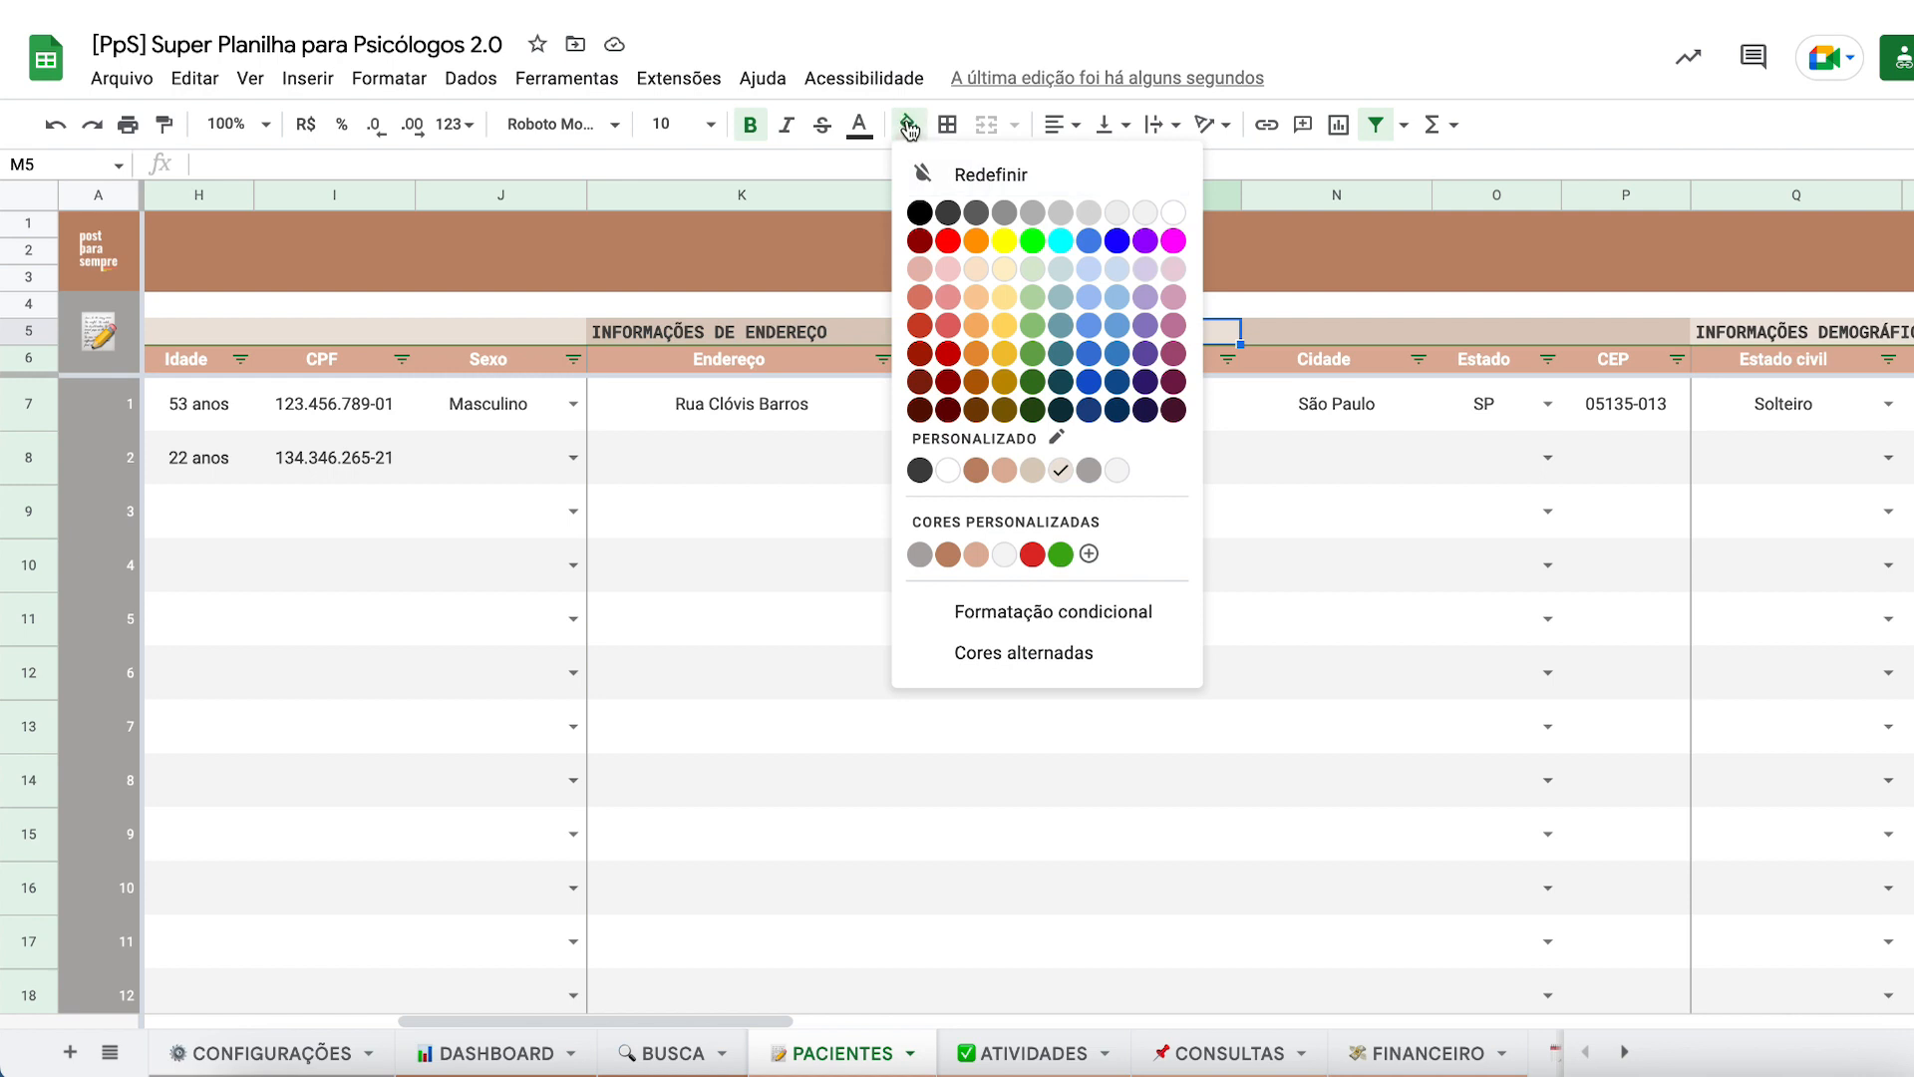
left_click(1032, 473)
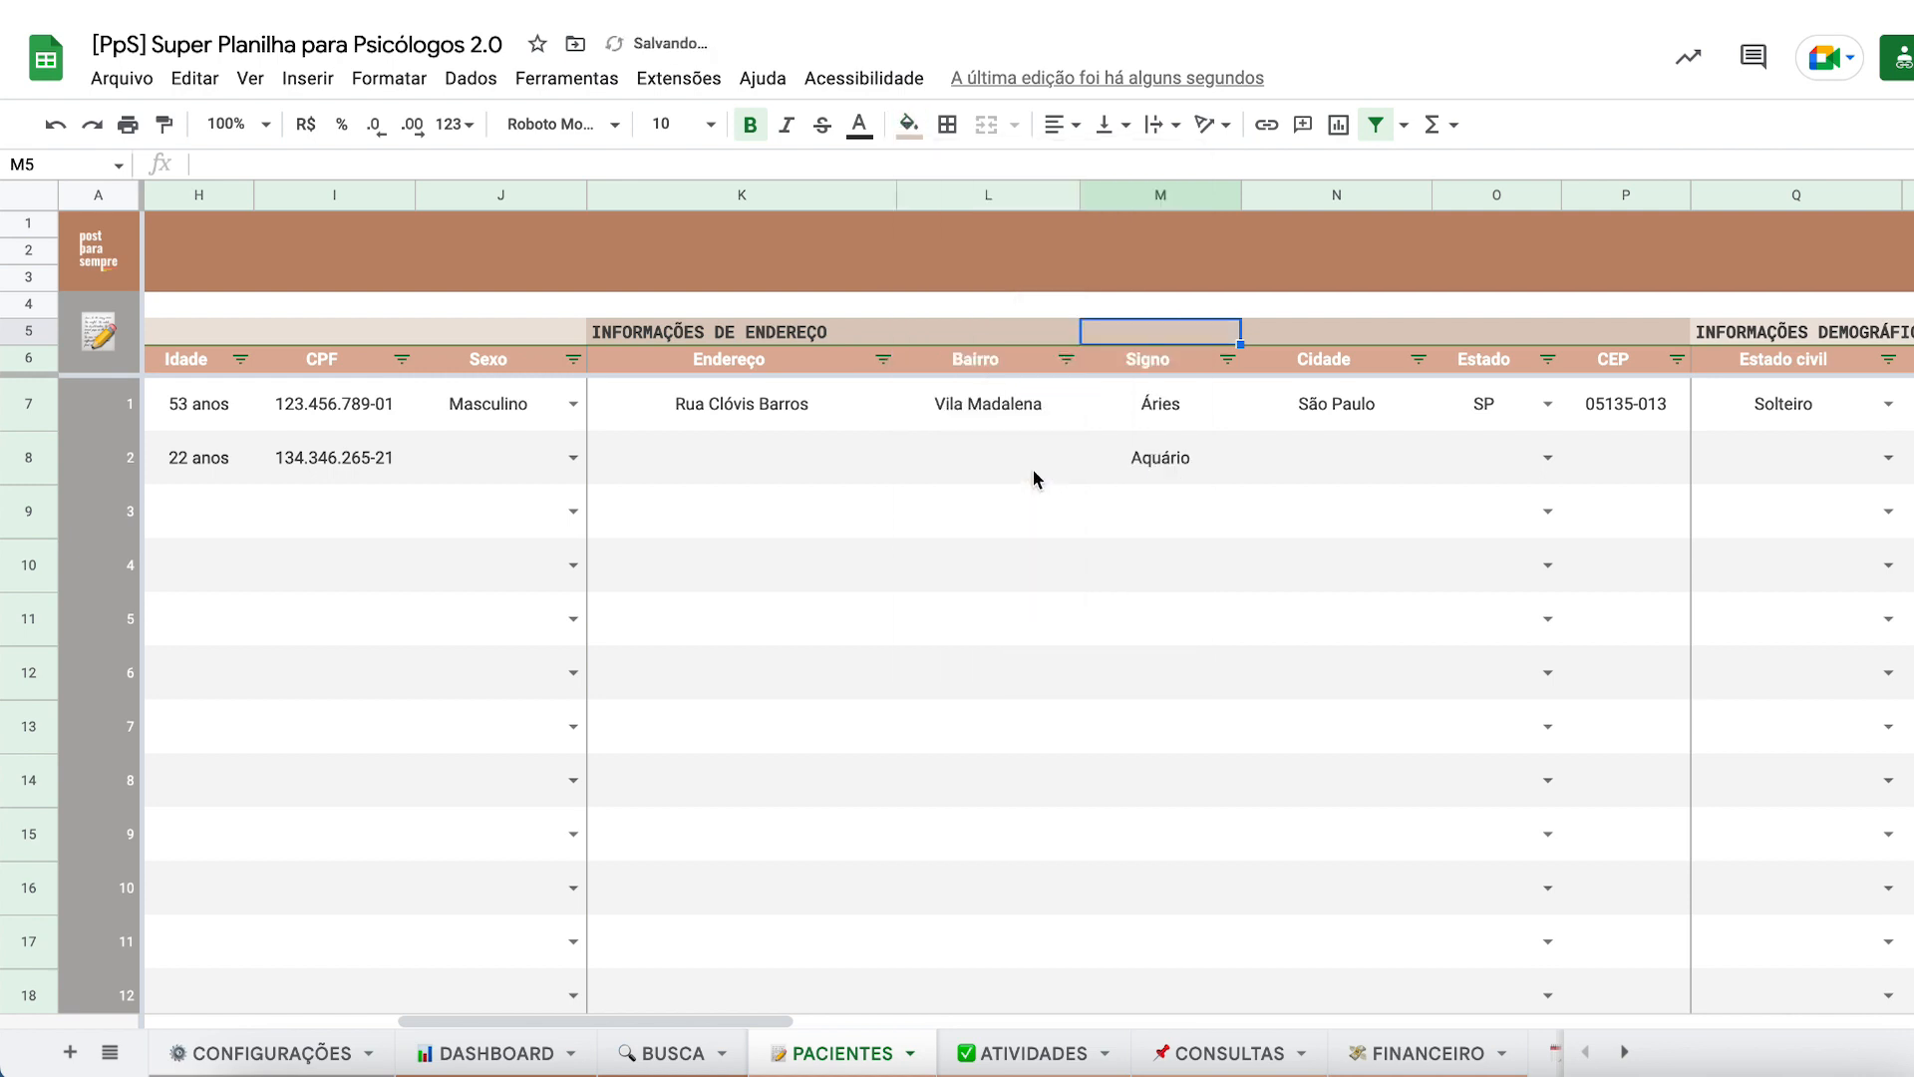
left_click(1045, 501)
left_click(1034, 339)
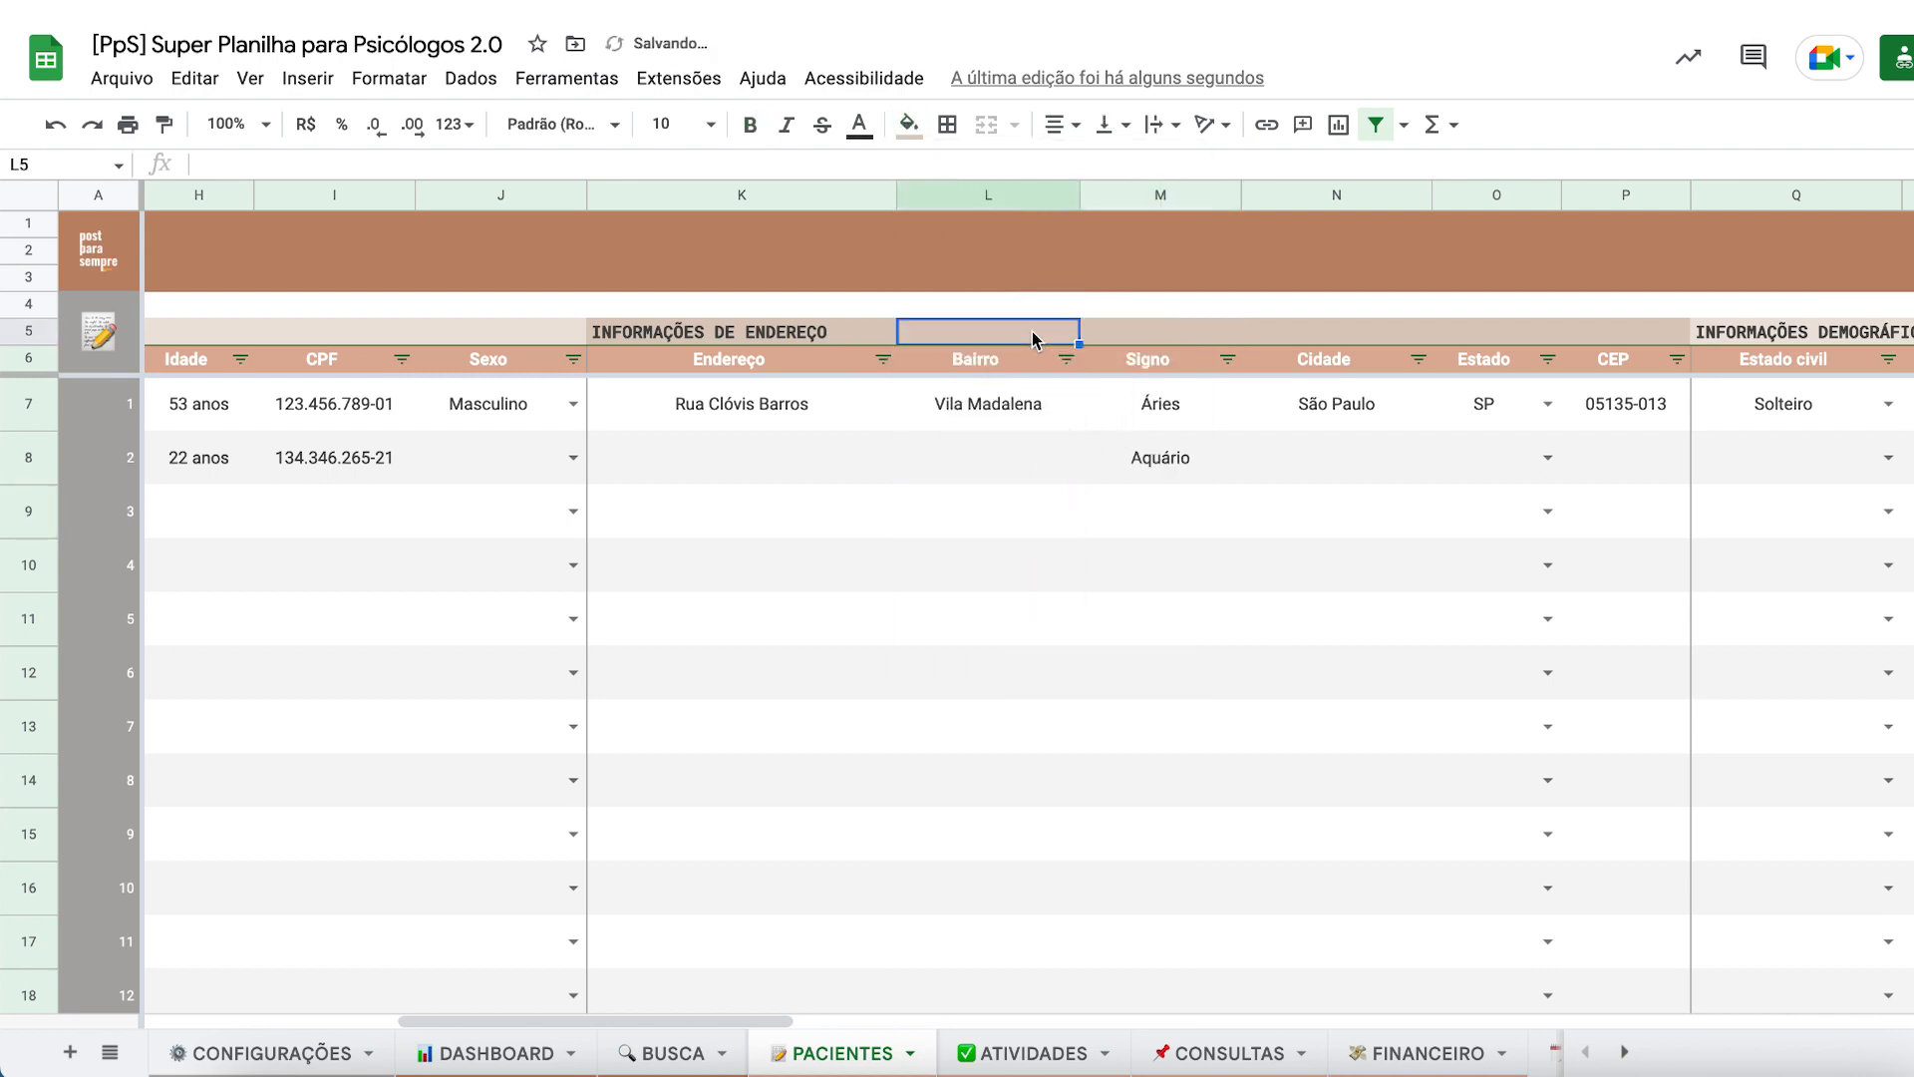
key("super+c")
left_click(1116, 338)
key("super+v")
left_click(976, 525)
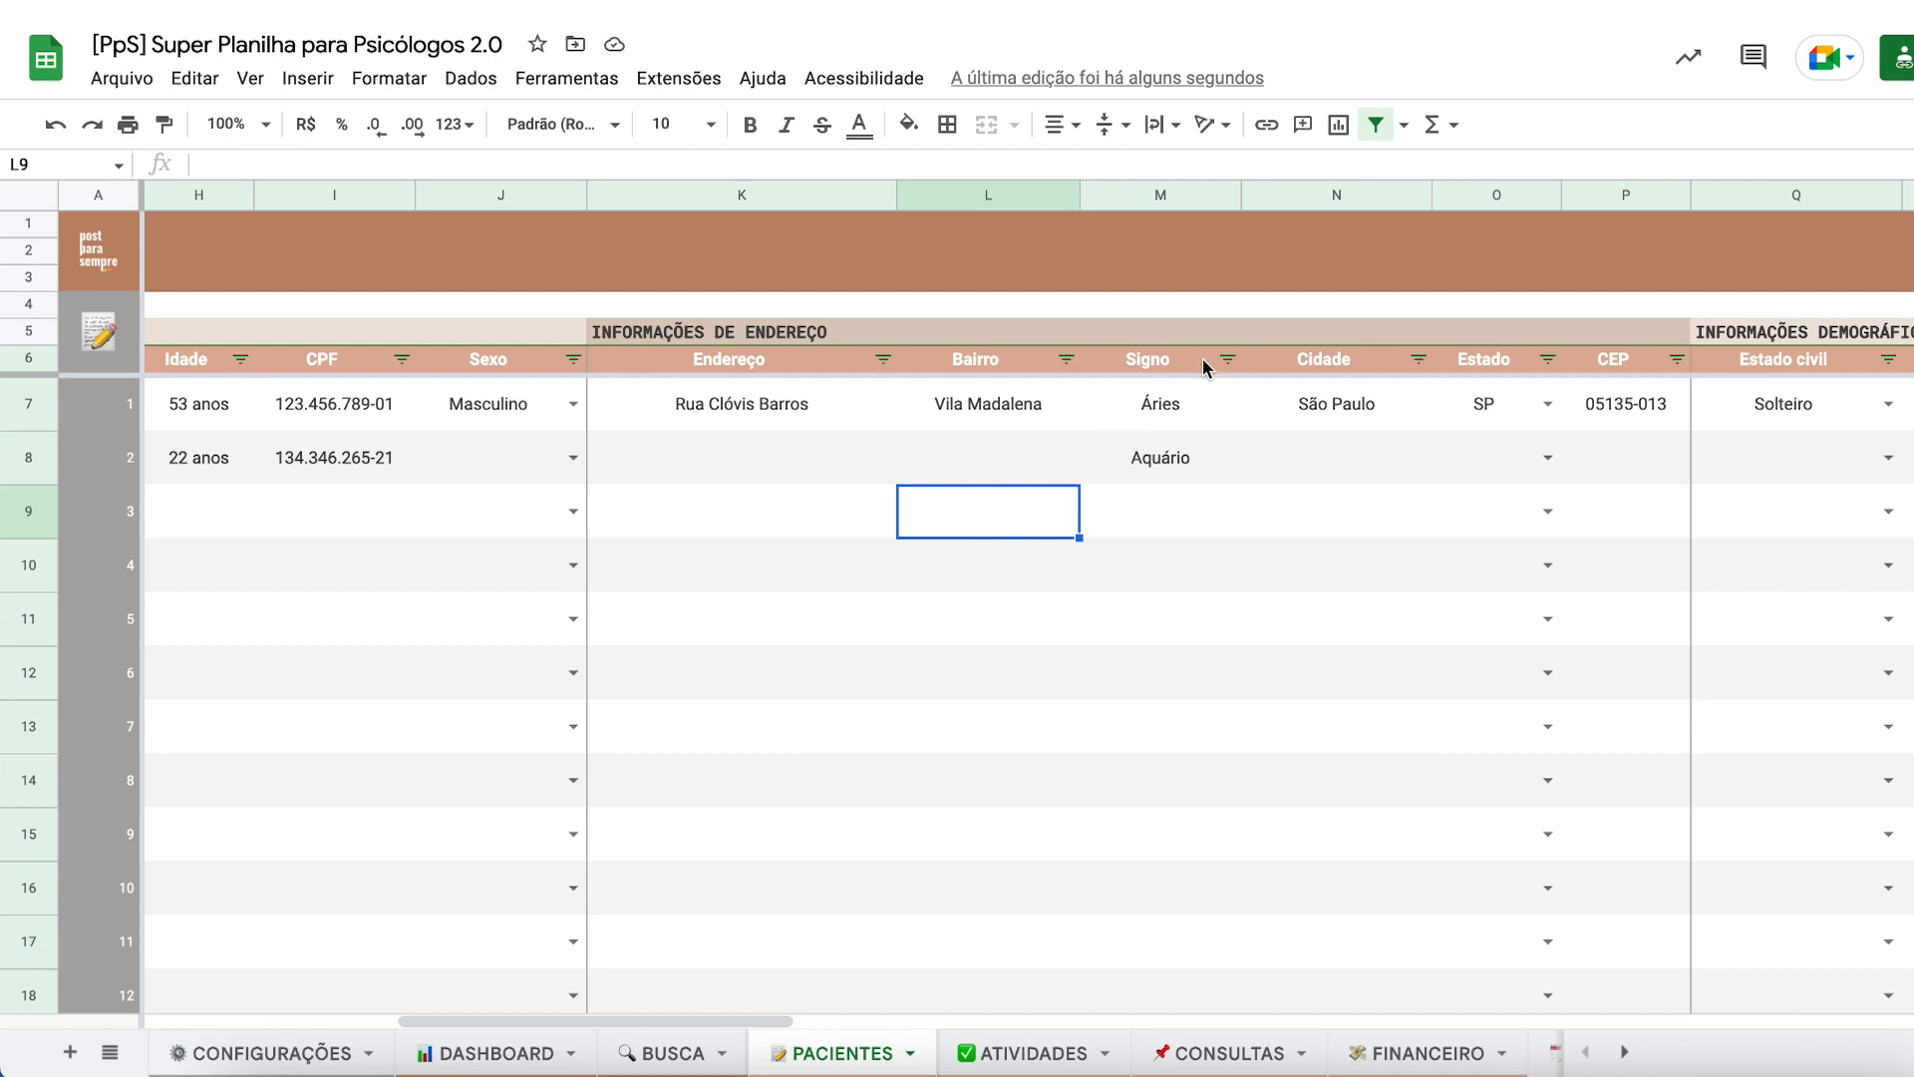
- Remove column L (Bairro) with Excluir coluna, then view the BUSCA patient card
scroll(1188, 403, "right", 2)
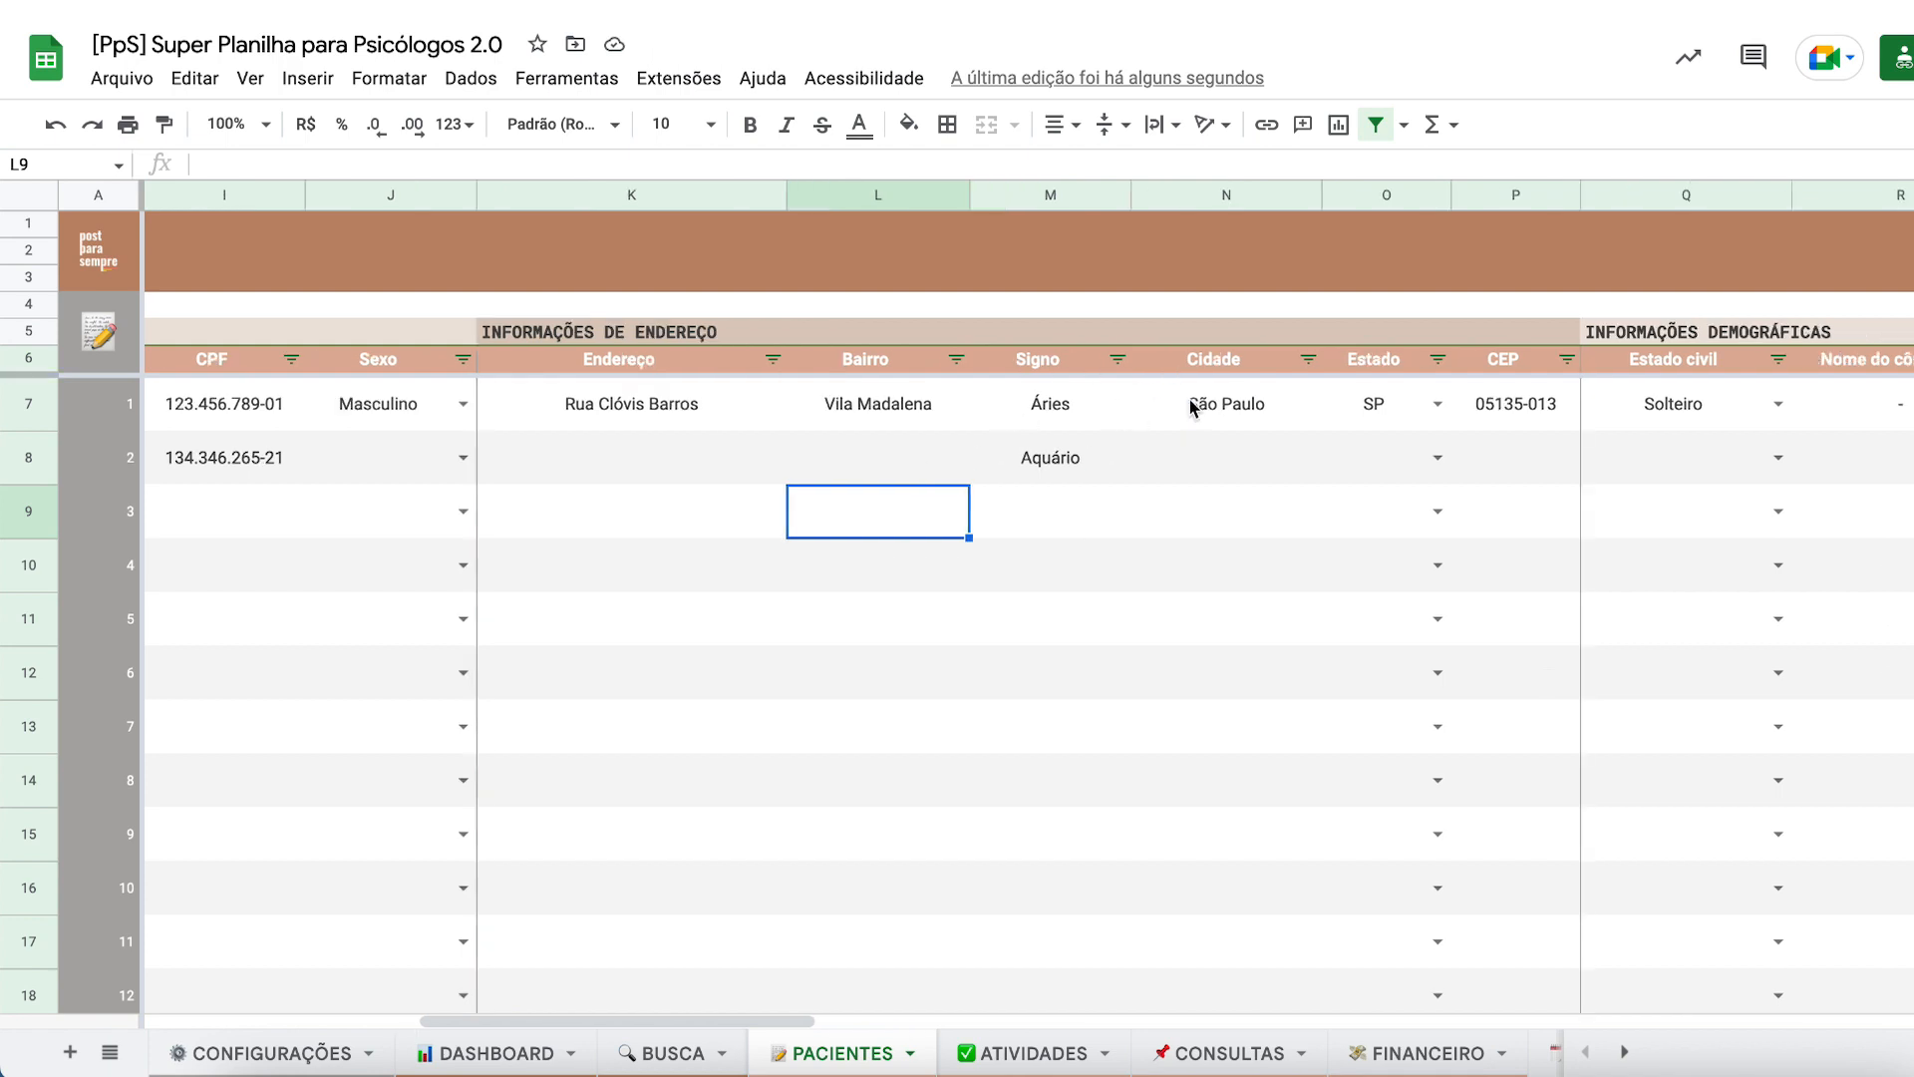
left_click(1555, 366)
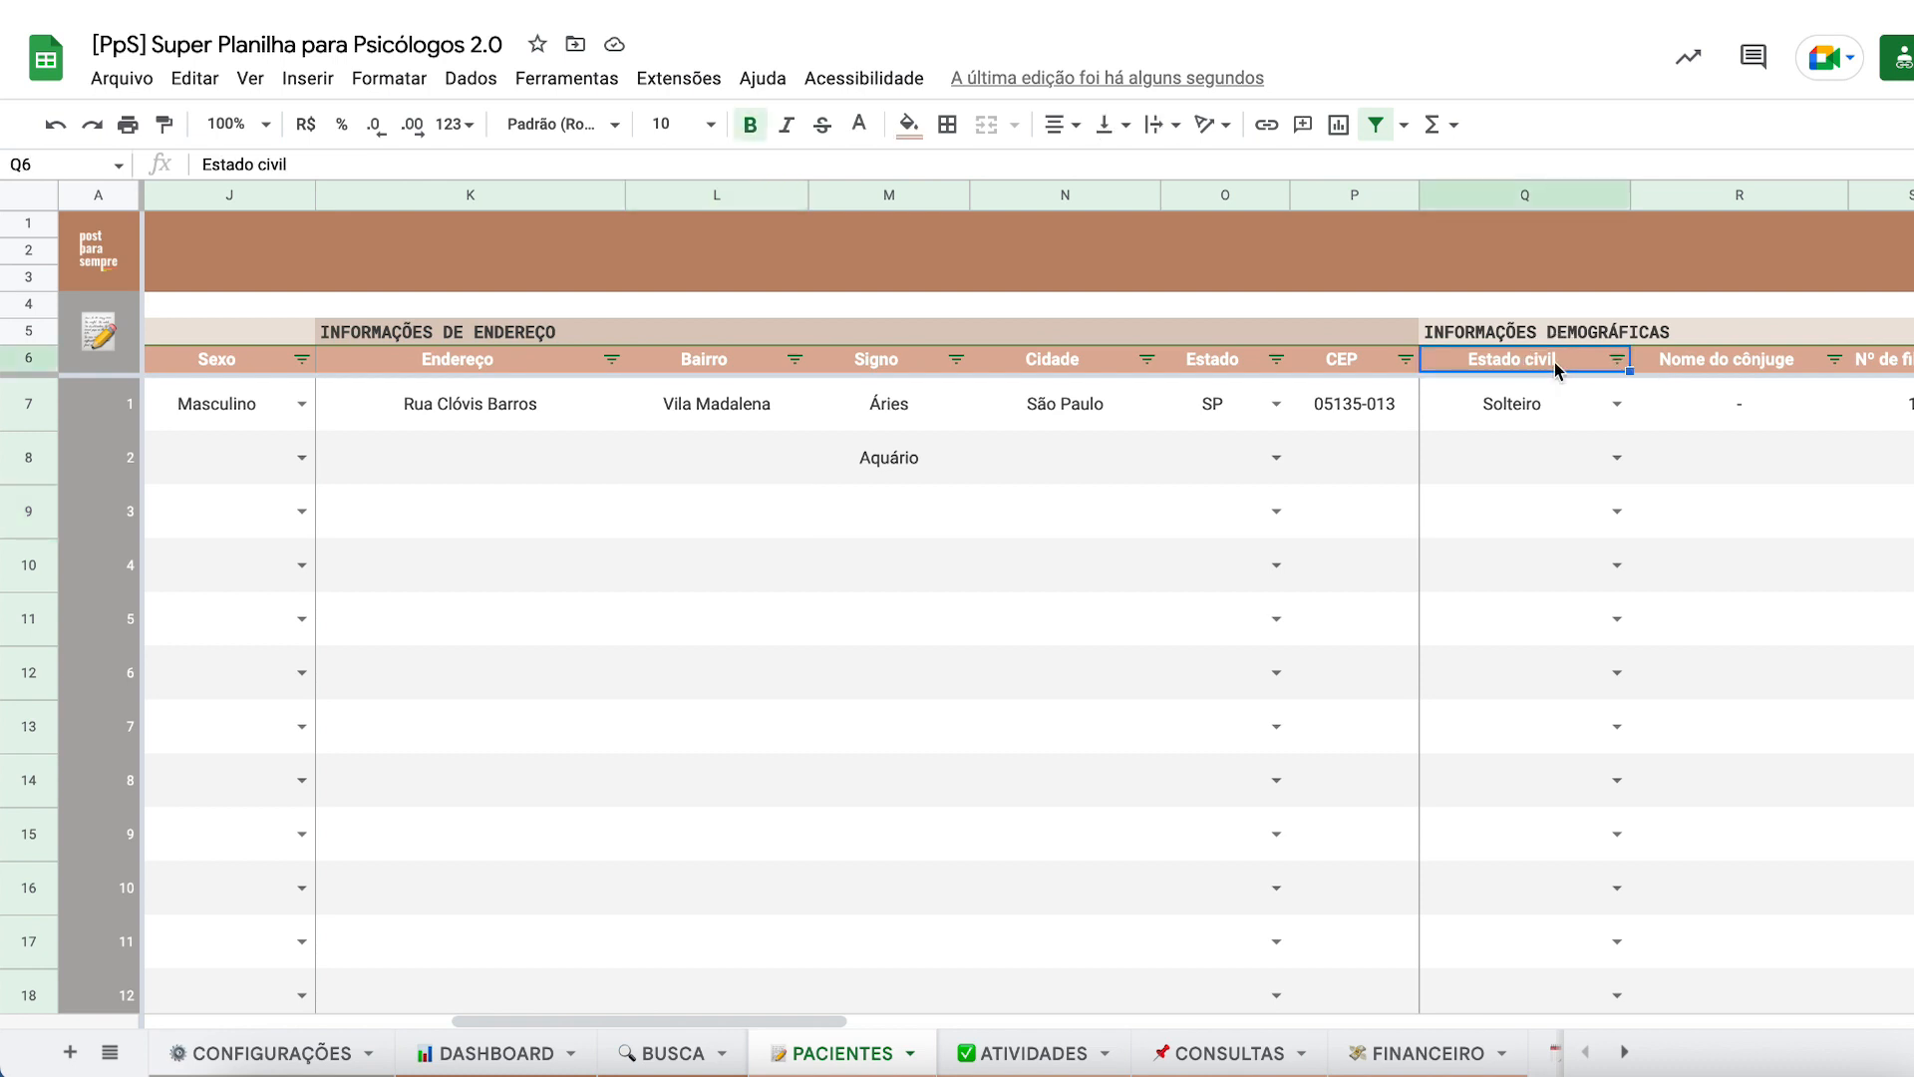
left_click(1093, 478)
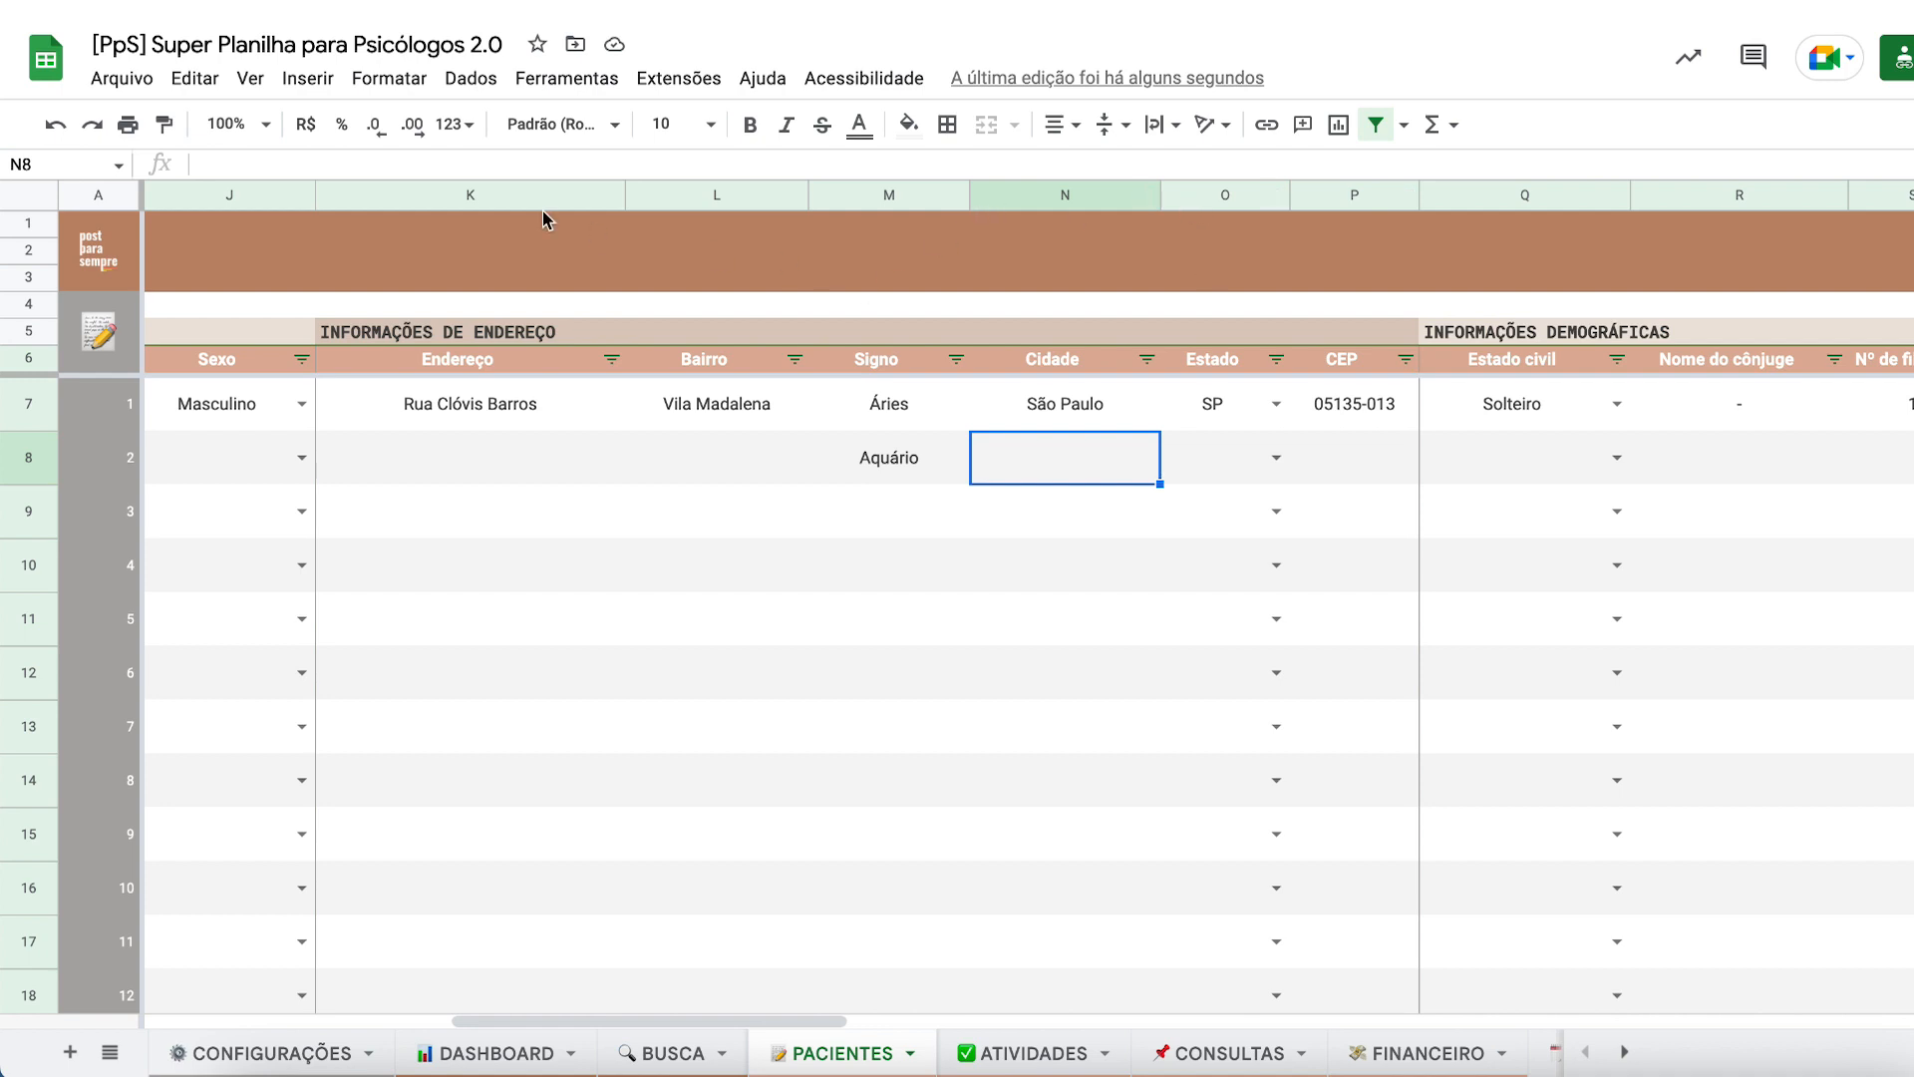
left_click(695, 199)
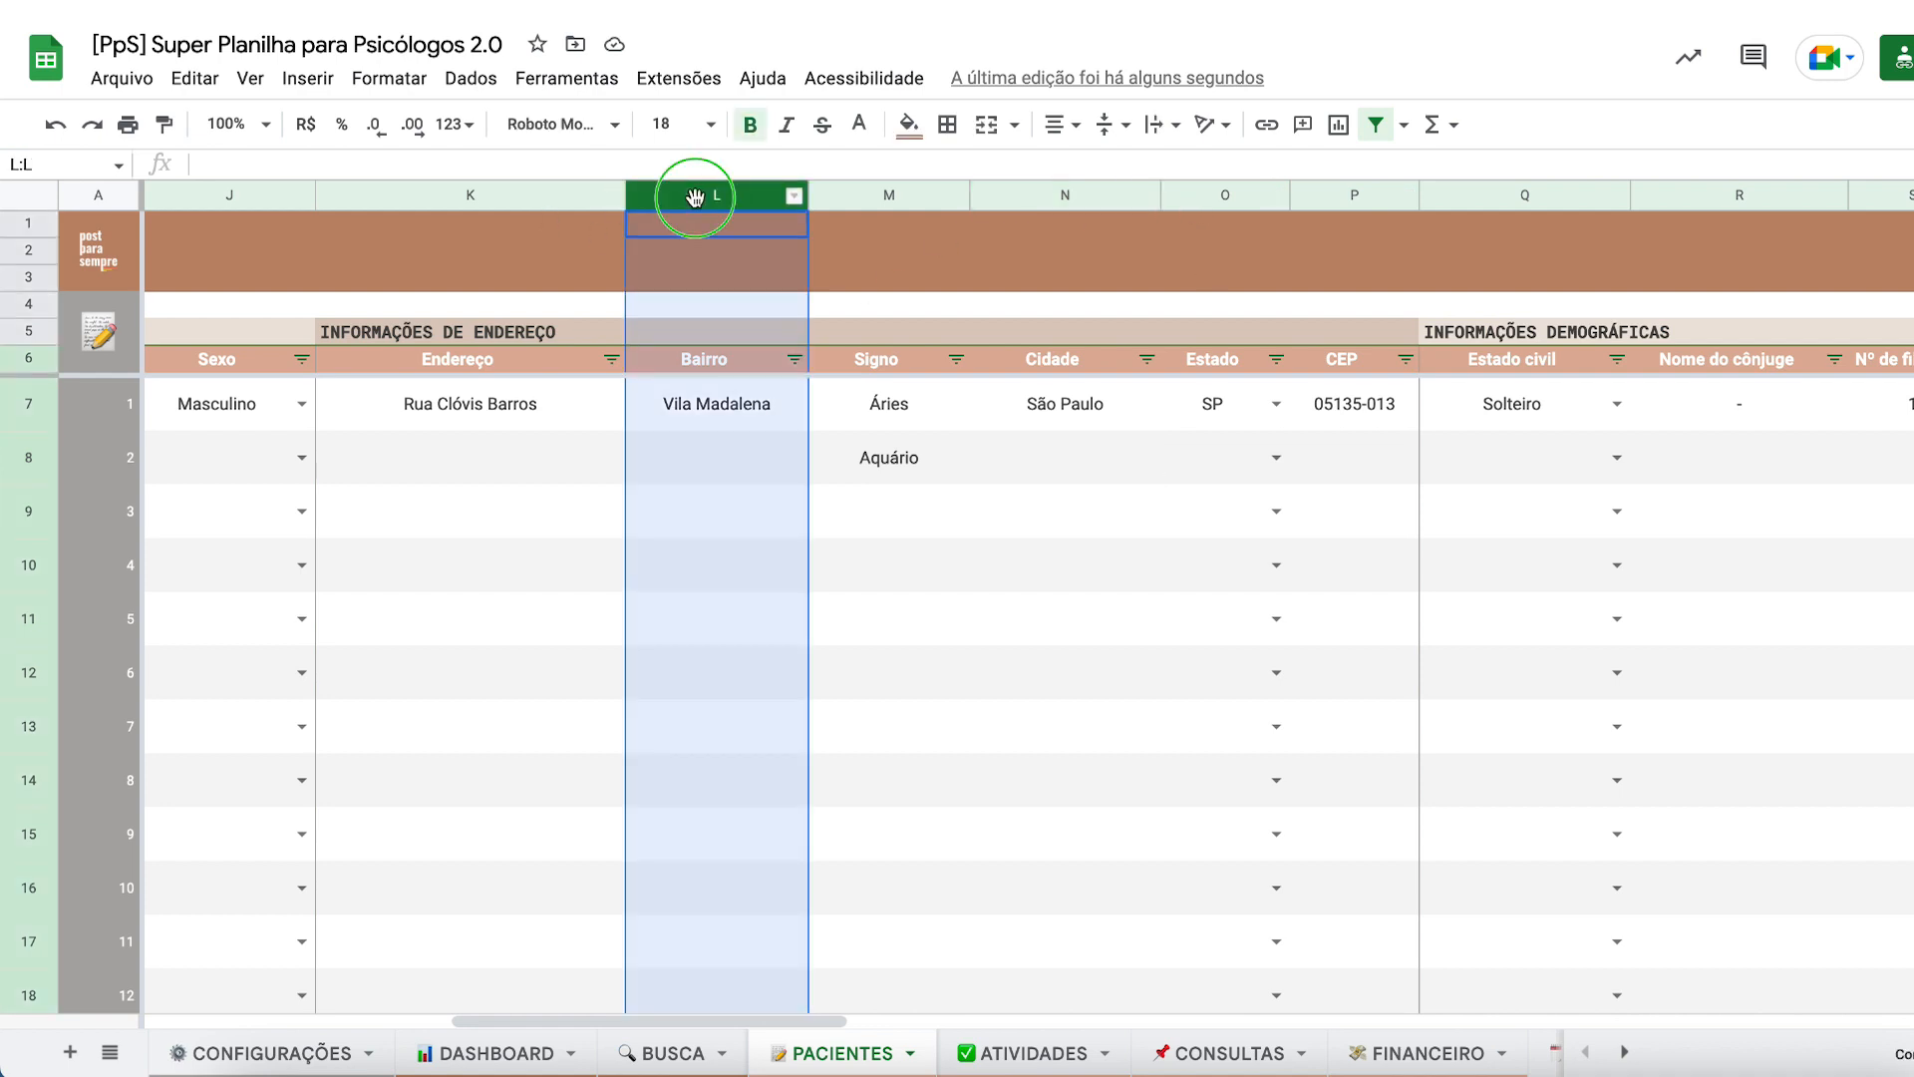
right_click(693, 198)
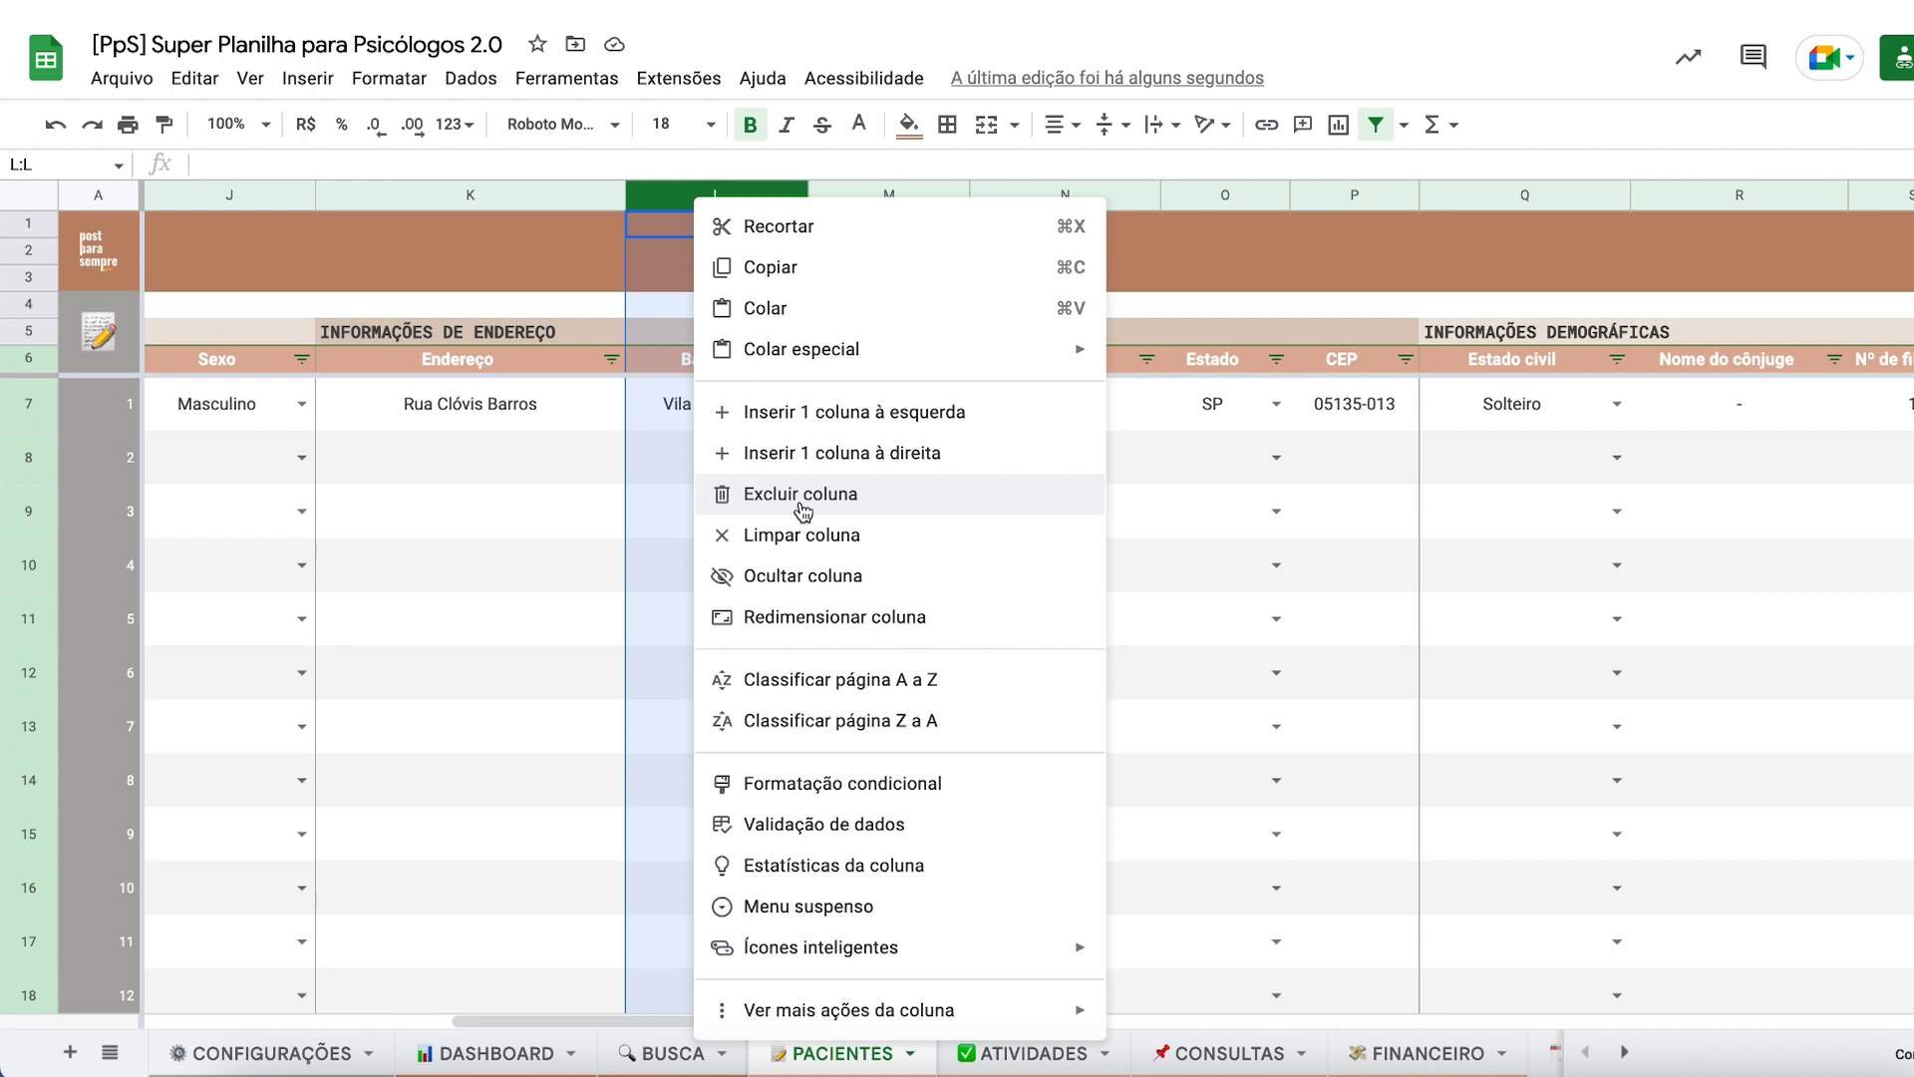
left_click(803, 509)
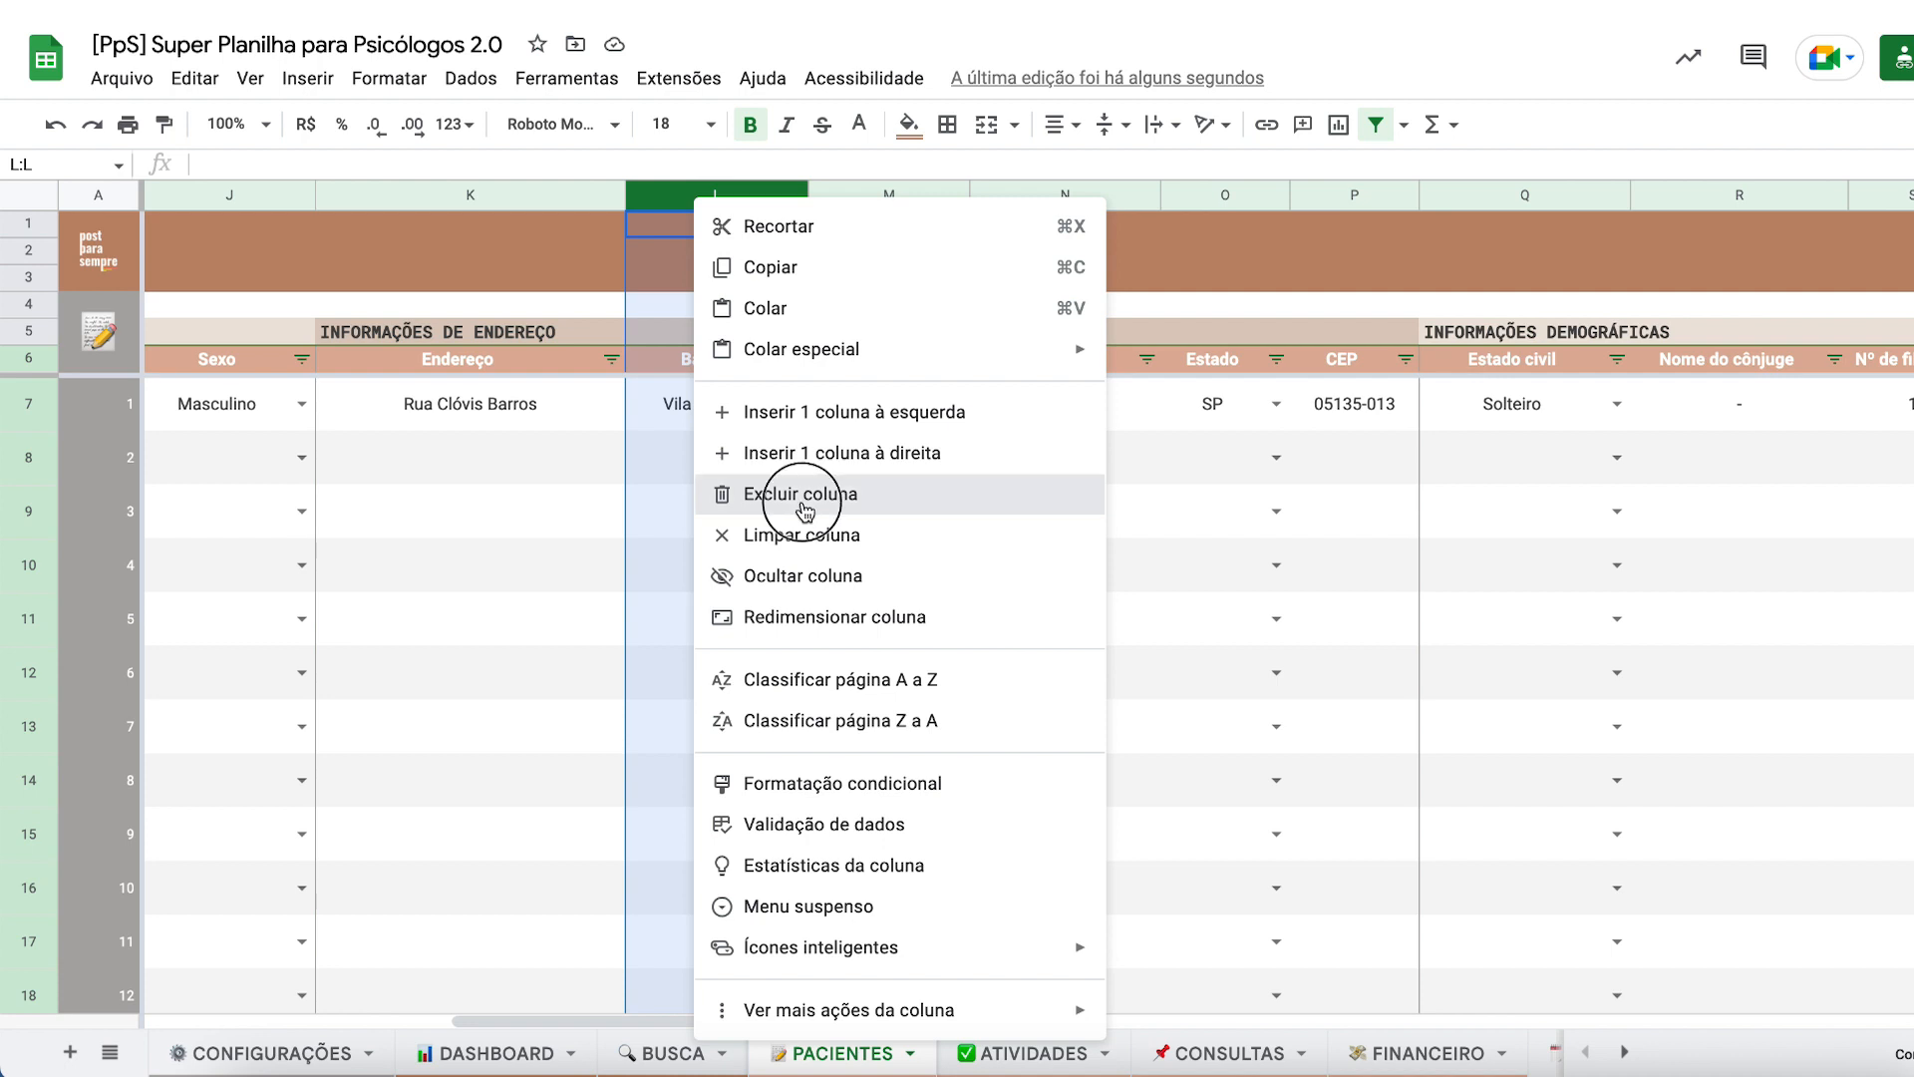
left_click(673, 491)
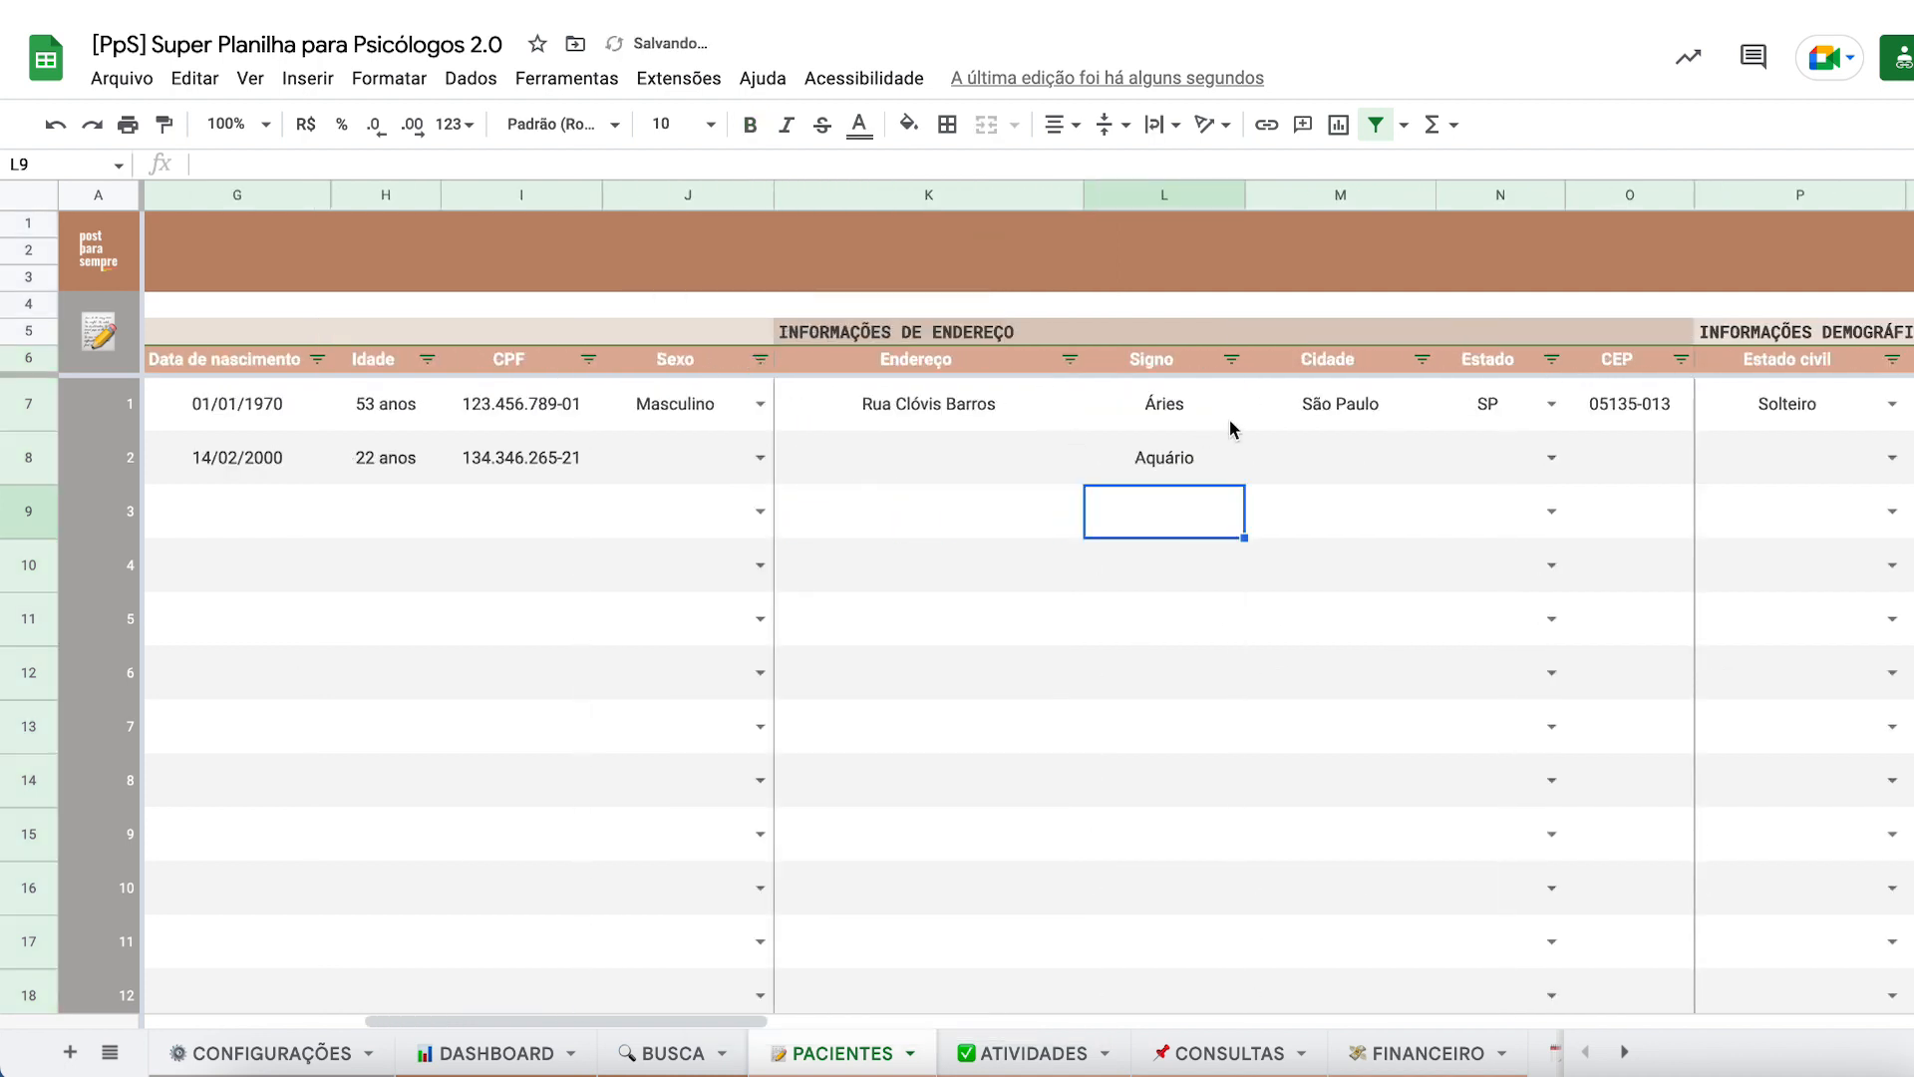
left_click(658, 1054)
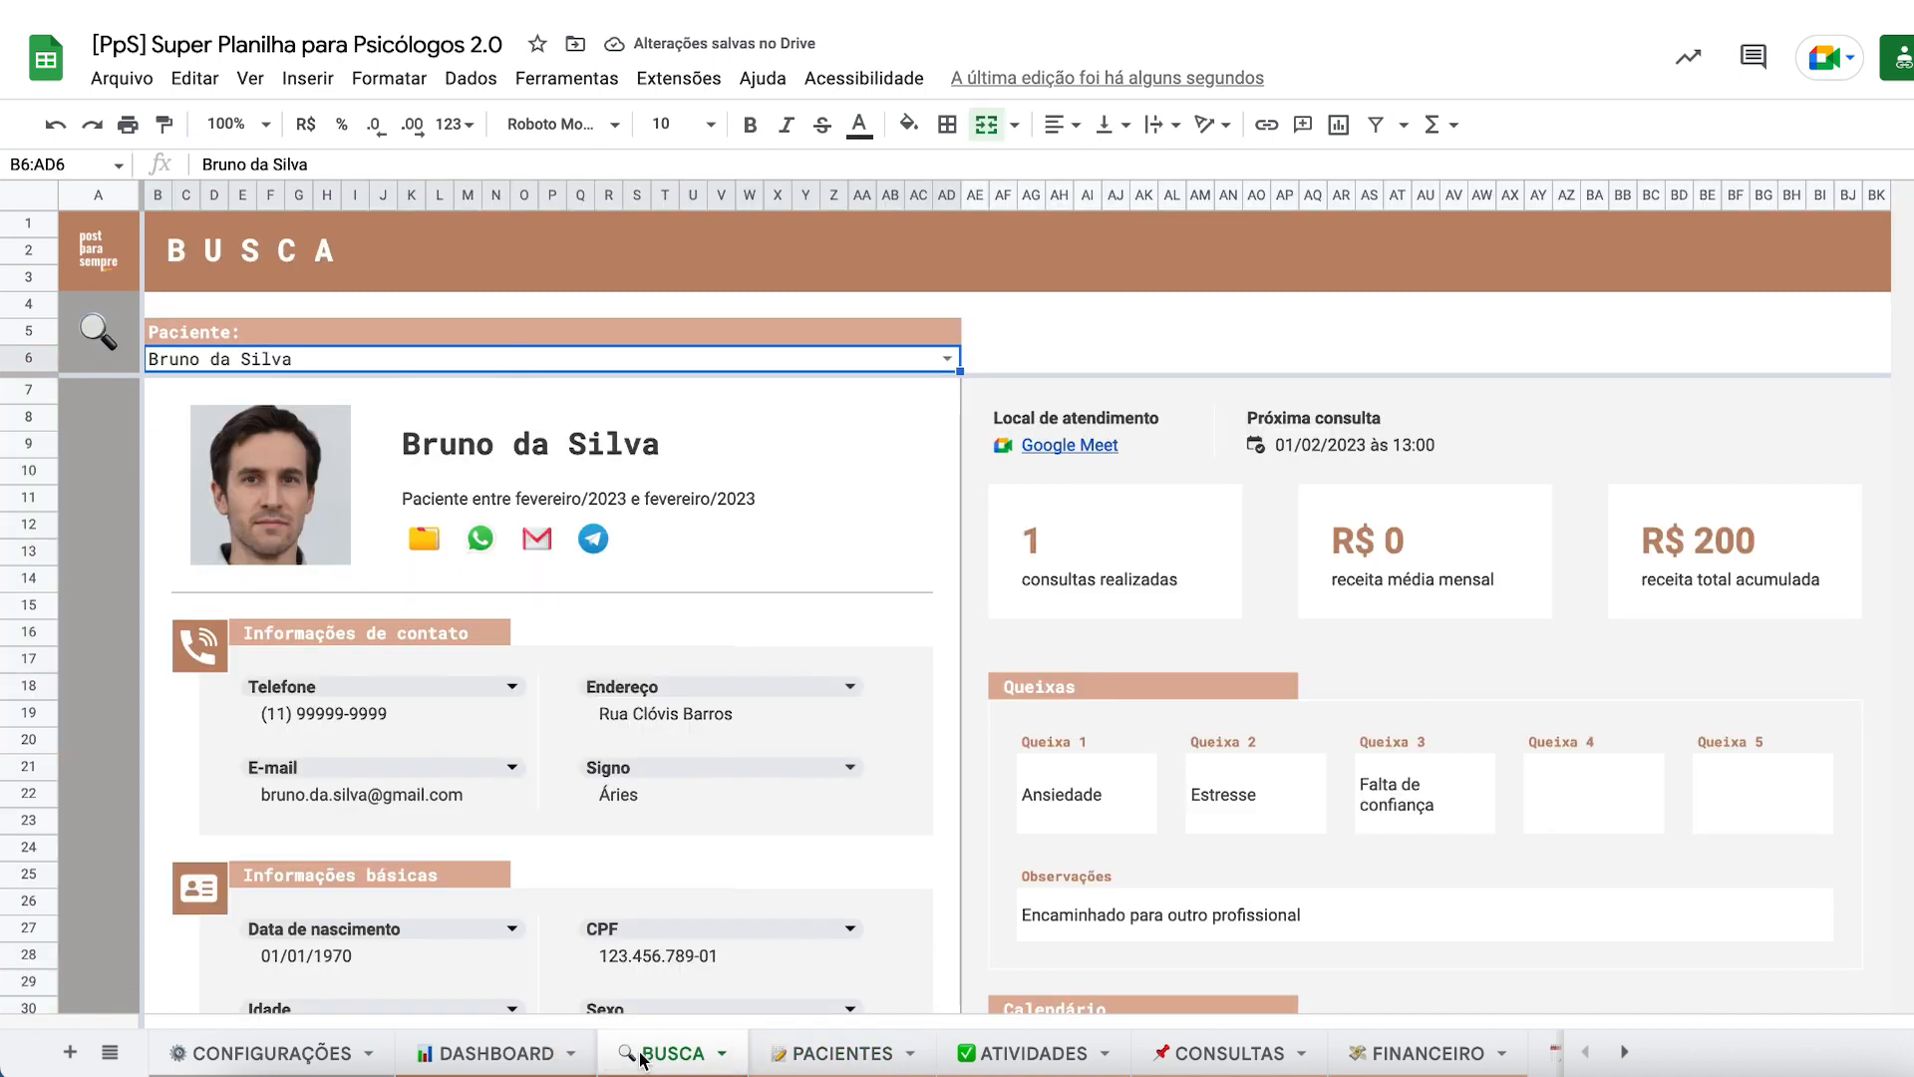
- Open the BUSCA card's Signo dropdown and close it without changing the value
scroll(676, 831, "down", 2)
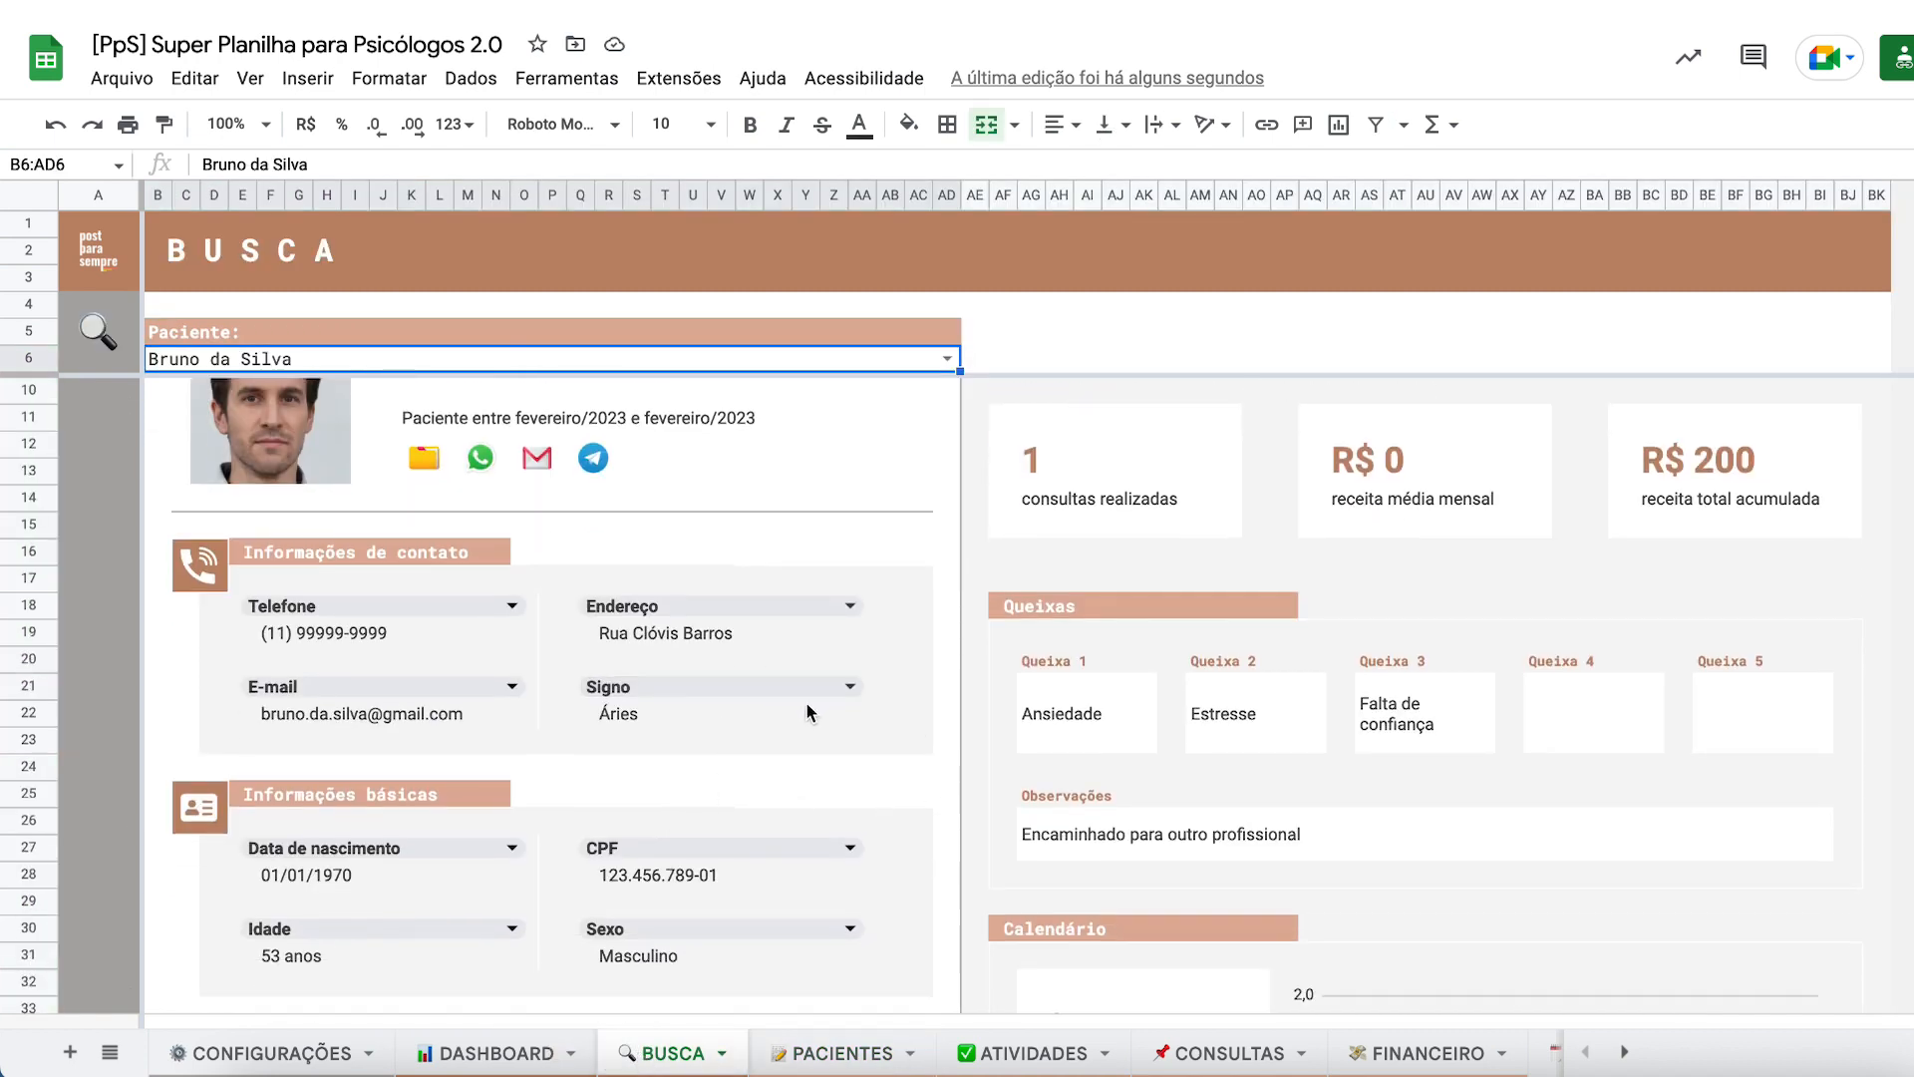
left_click(828, 686)
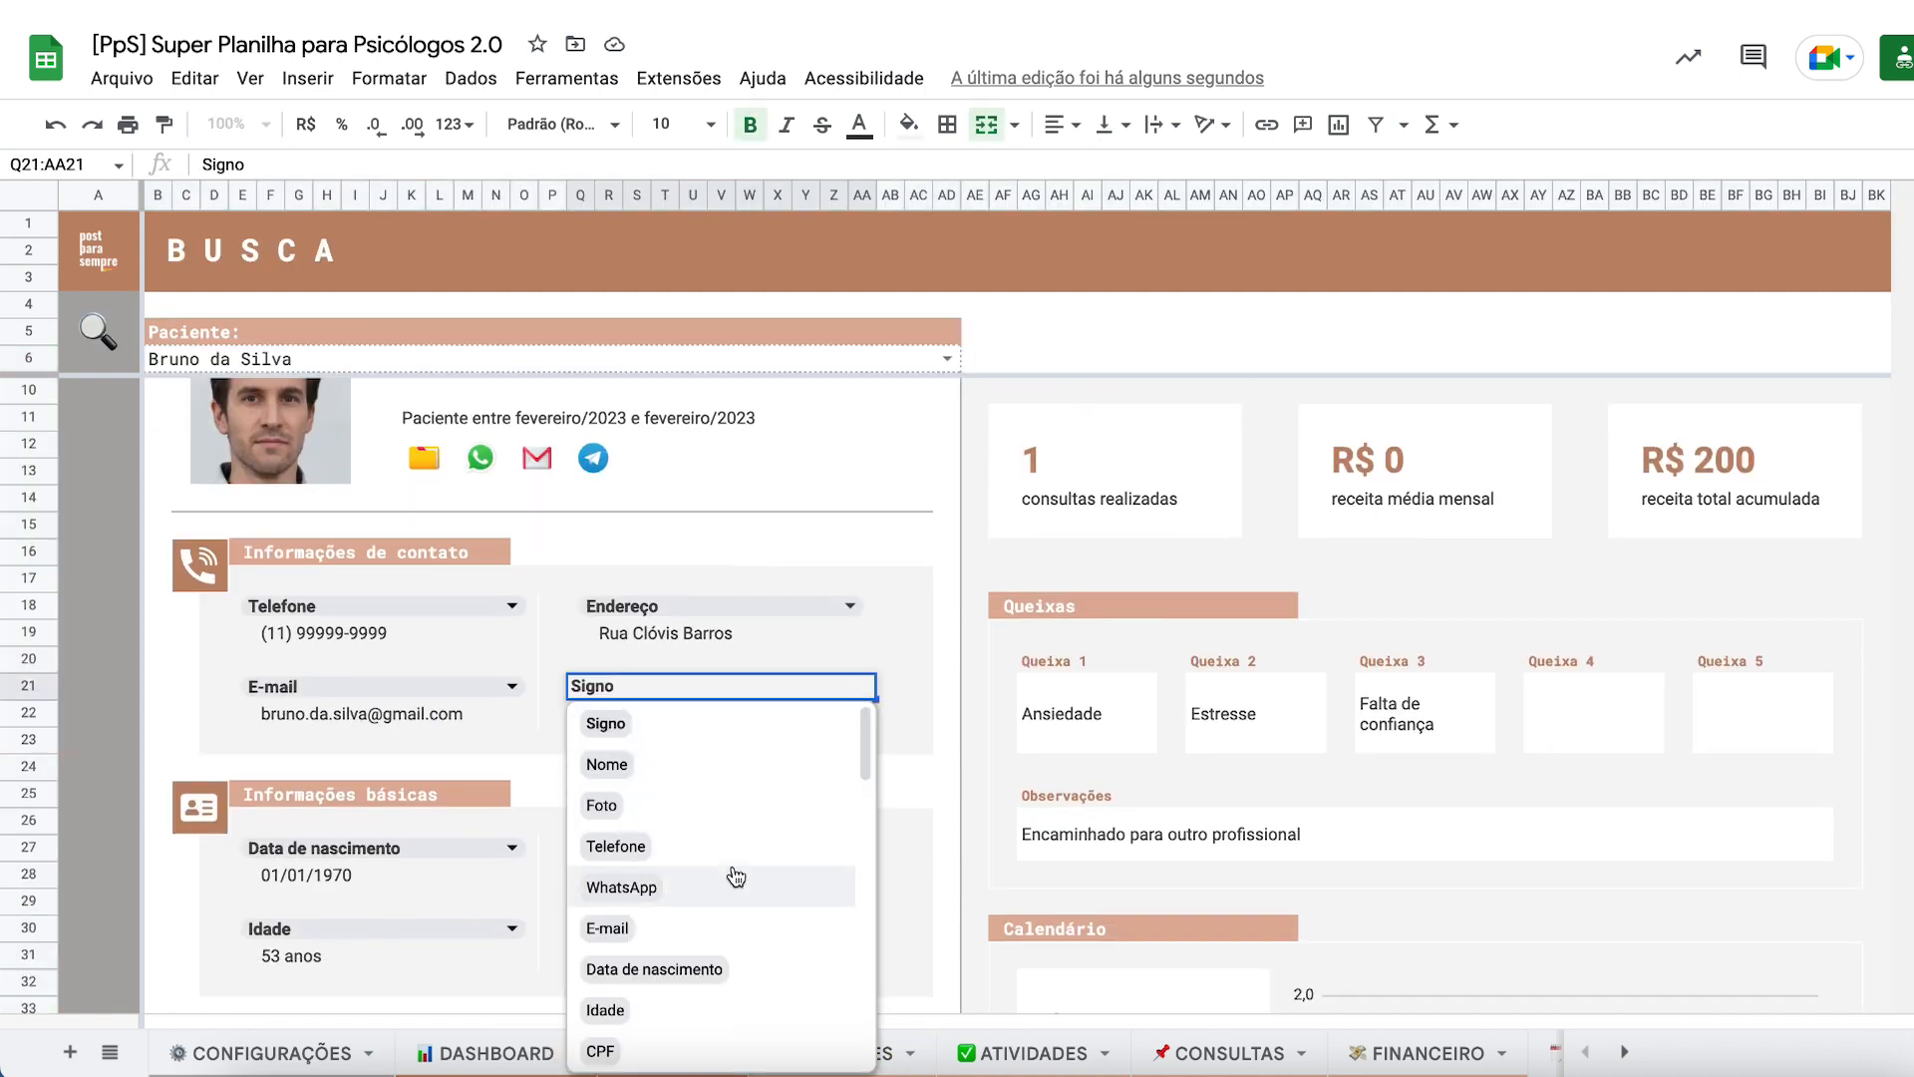
scroll(735, 781, "down", 3)
scroll(736, 781, "up", 5)
left_click(923, 690)
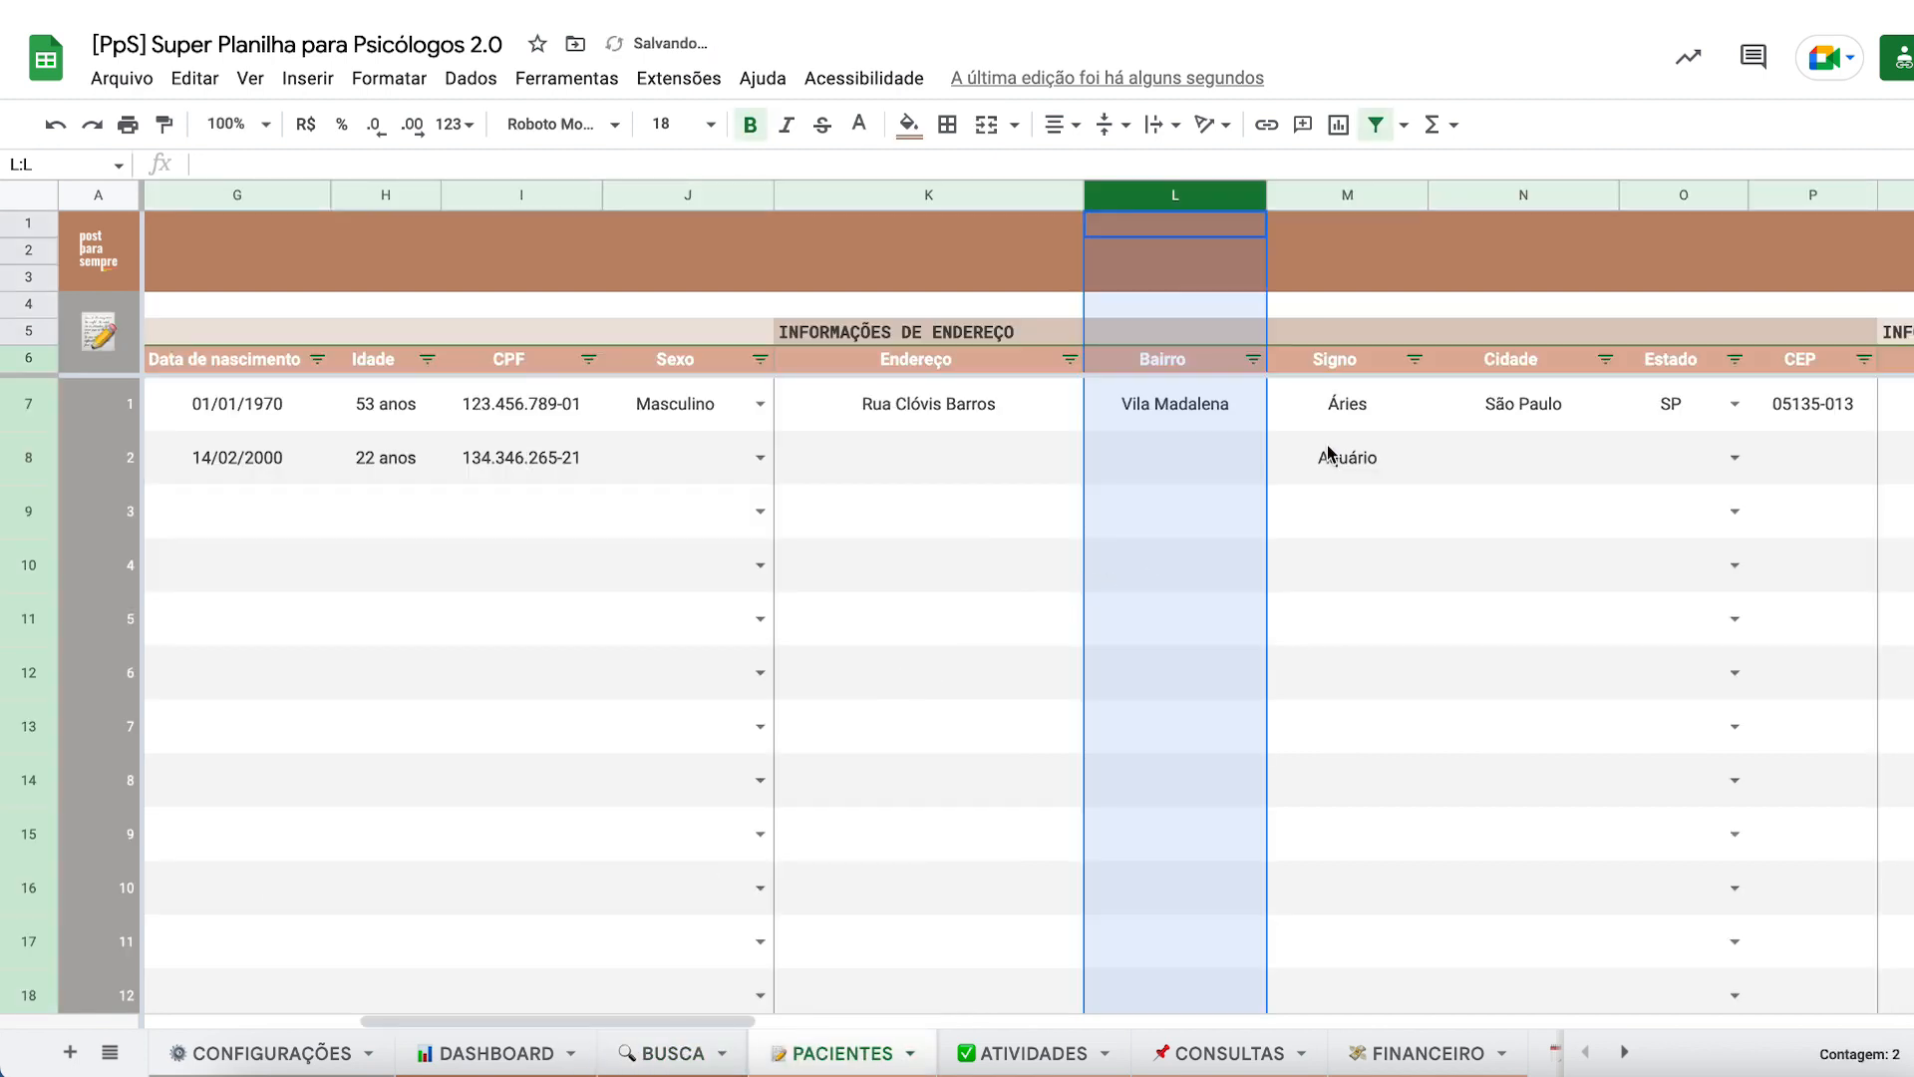
- On PACIENTES, delete the Cidade column (column N) and select the Estado column
left_click(1347, 427)
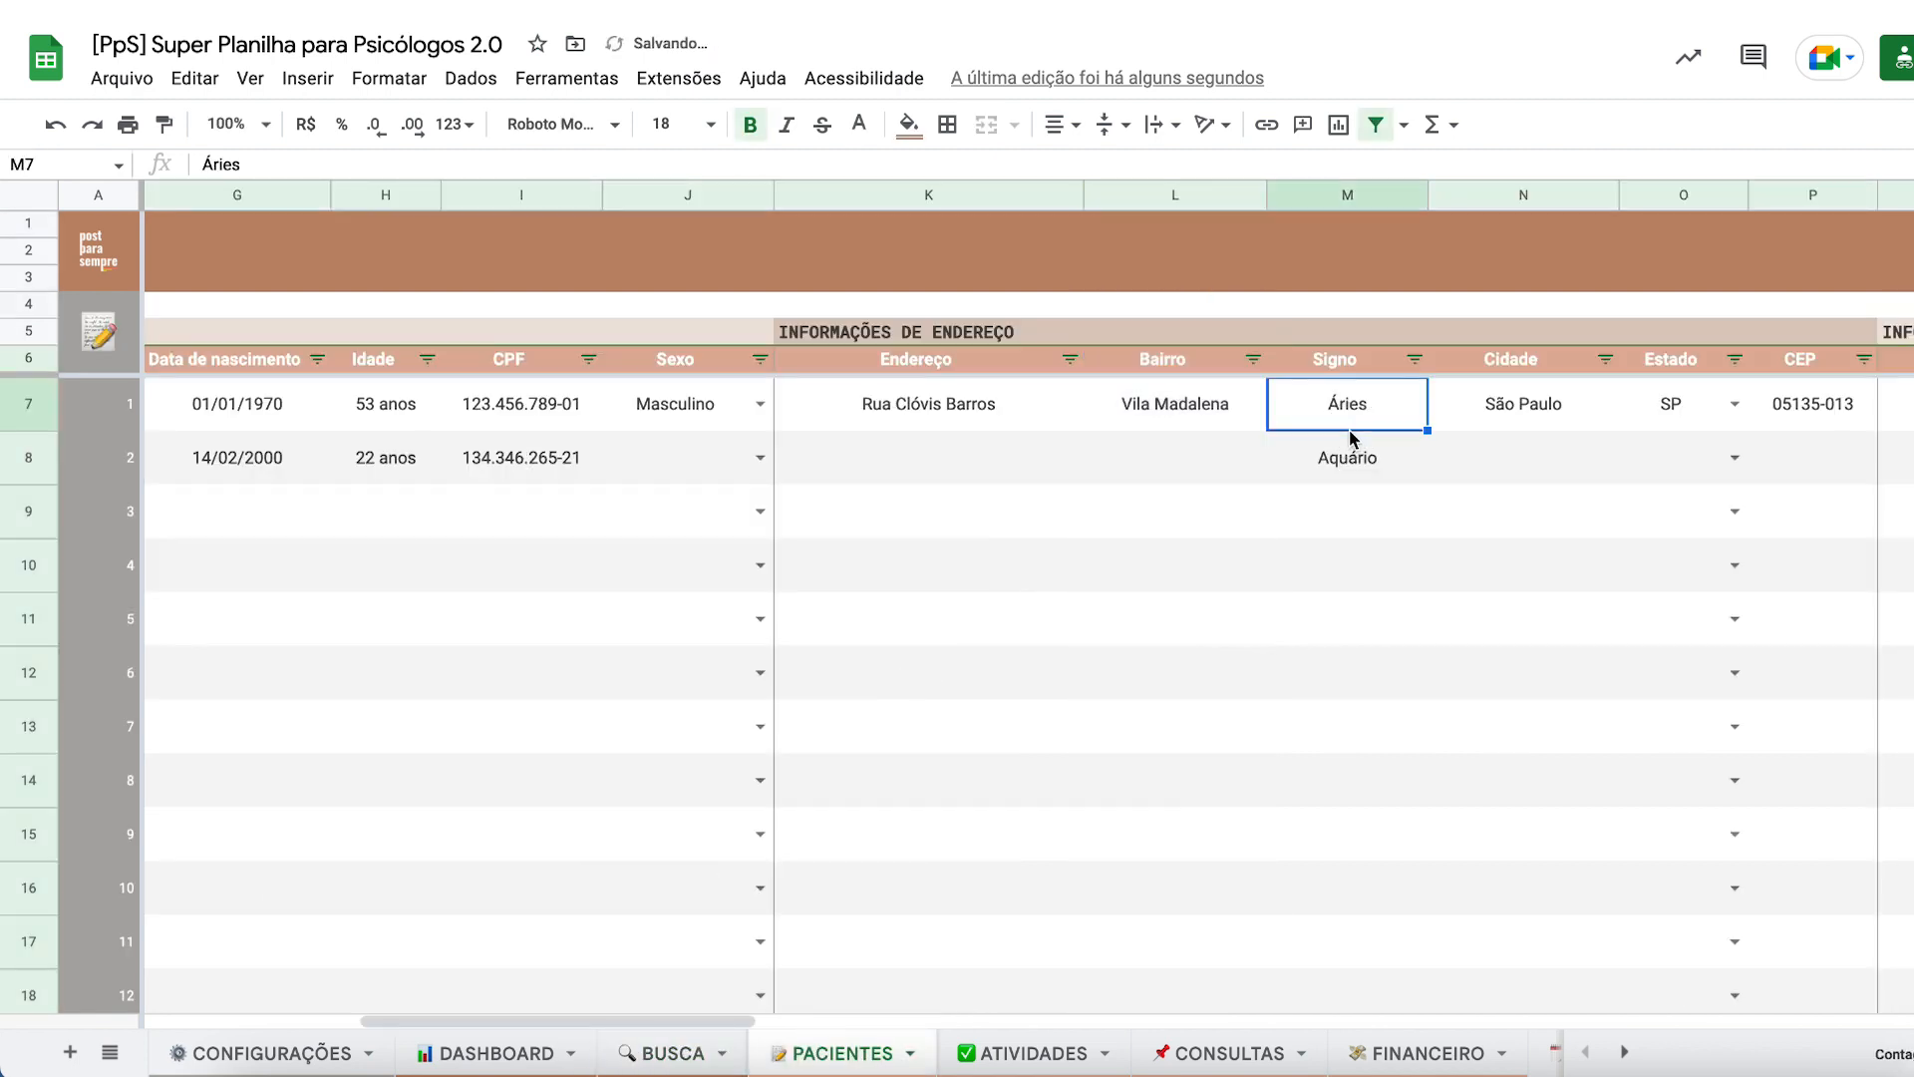
right_click(1526, 203)
left_click(1555, 496)
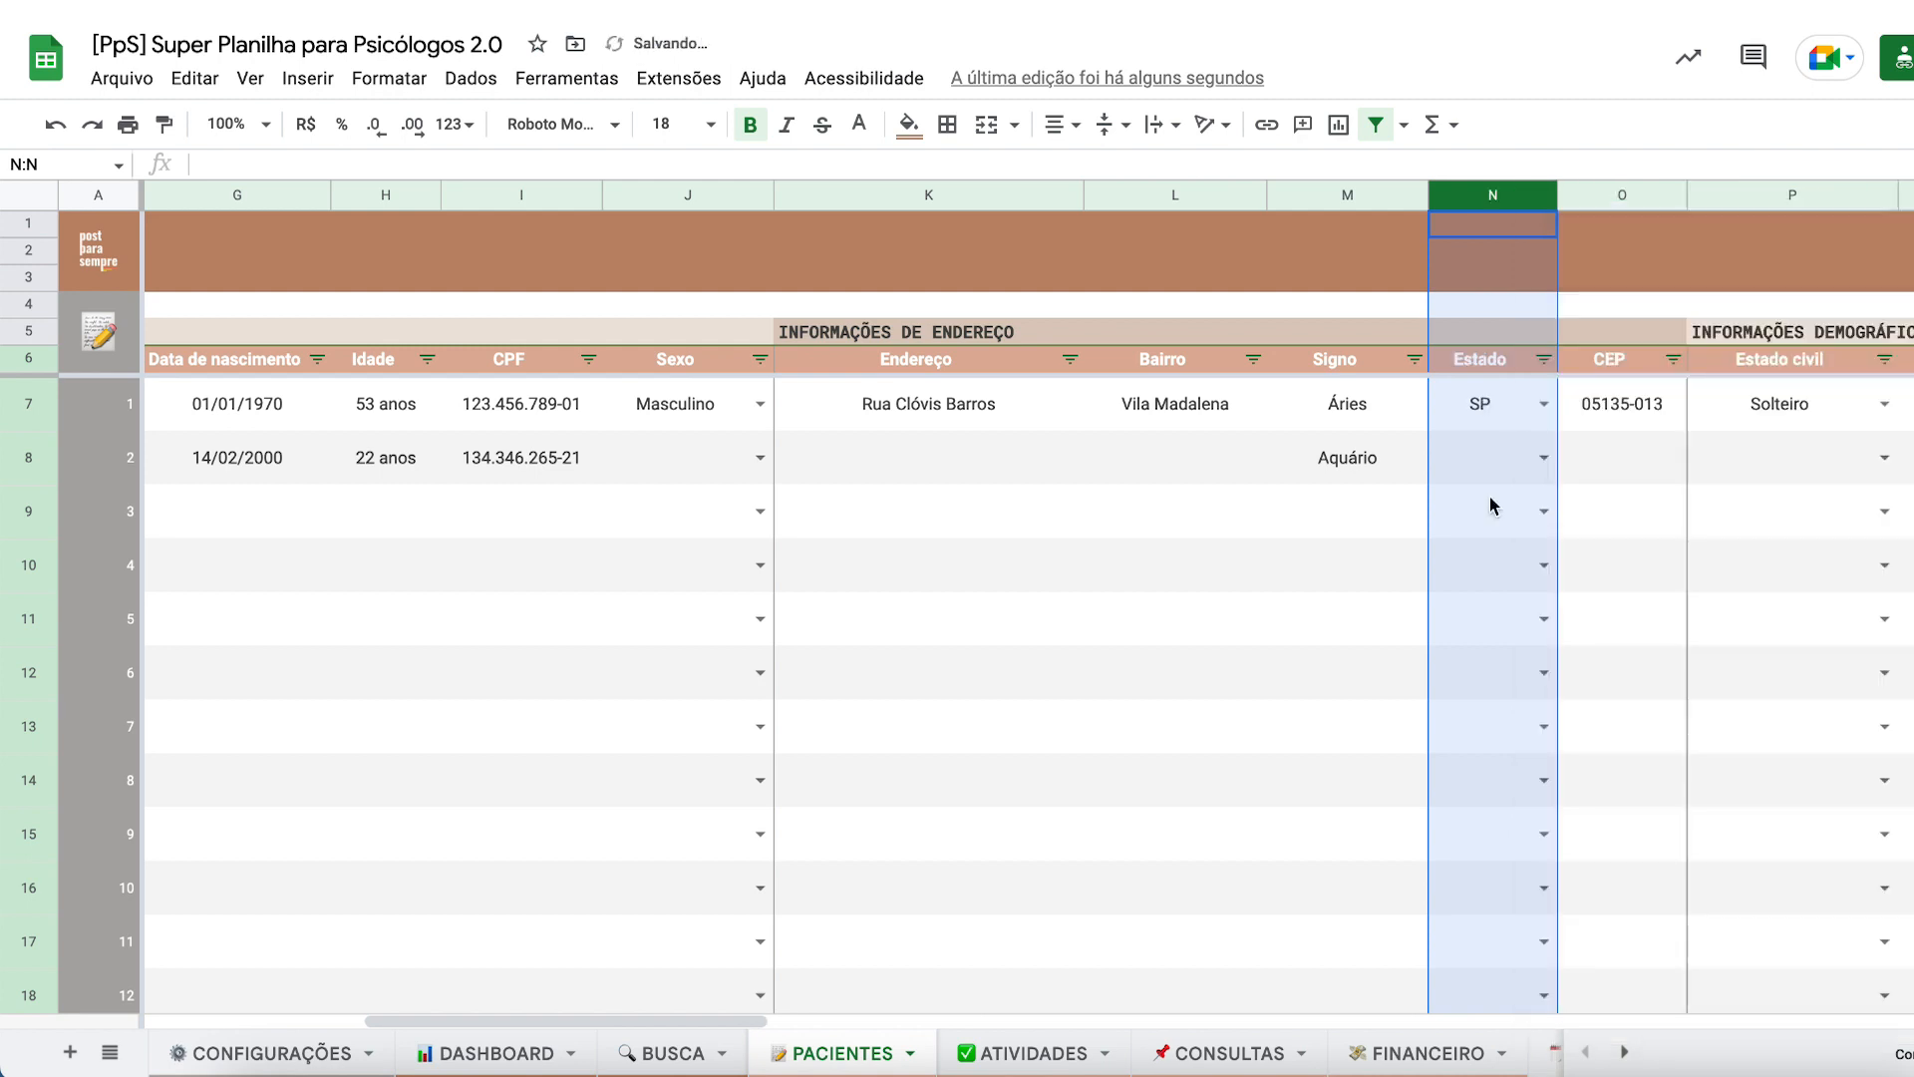
left_click(1368, 484)
- Restore the deleted Cidade column in PACIENTES with Ctrl+Z
left_click(638, 1055)
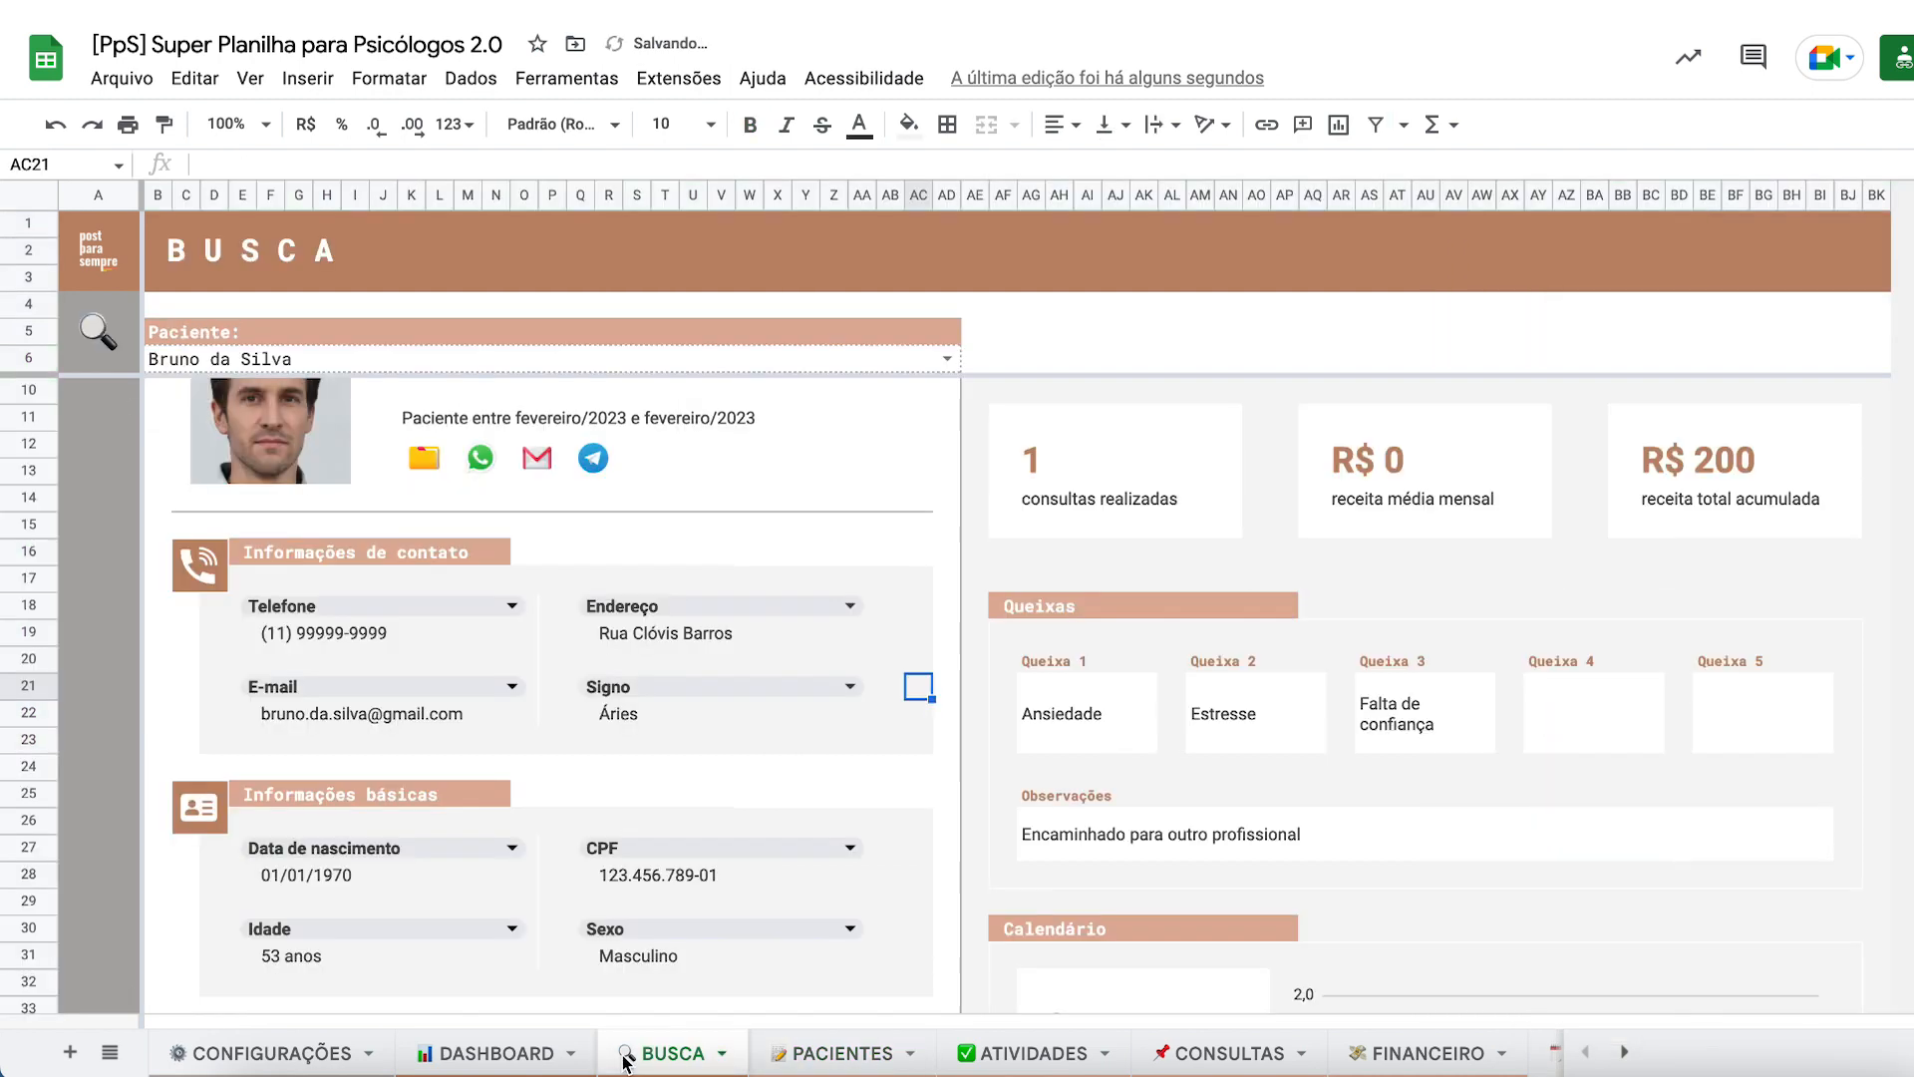
scroll(661, 822, "down", 1)
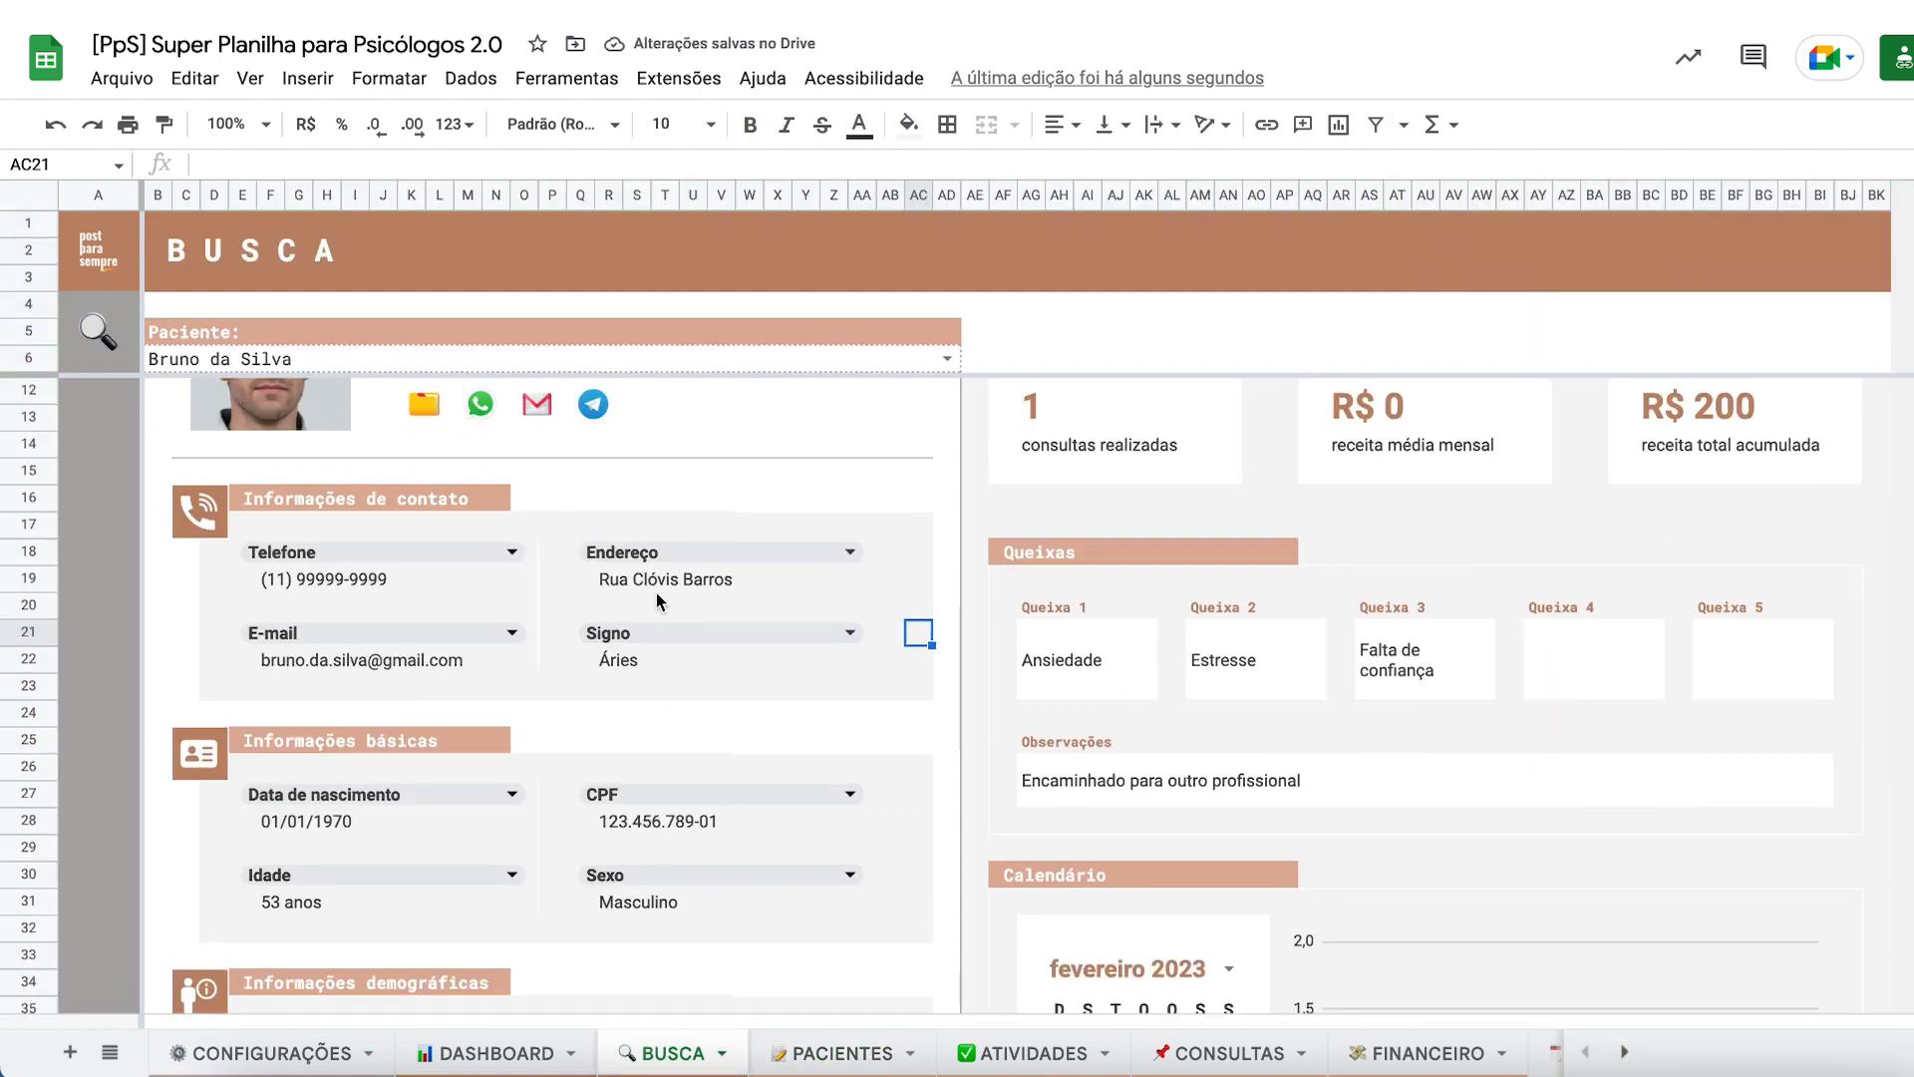
key("ctrl+z")
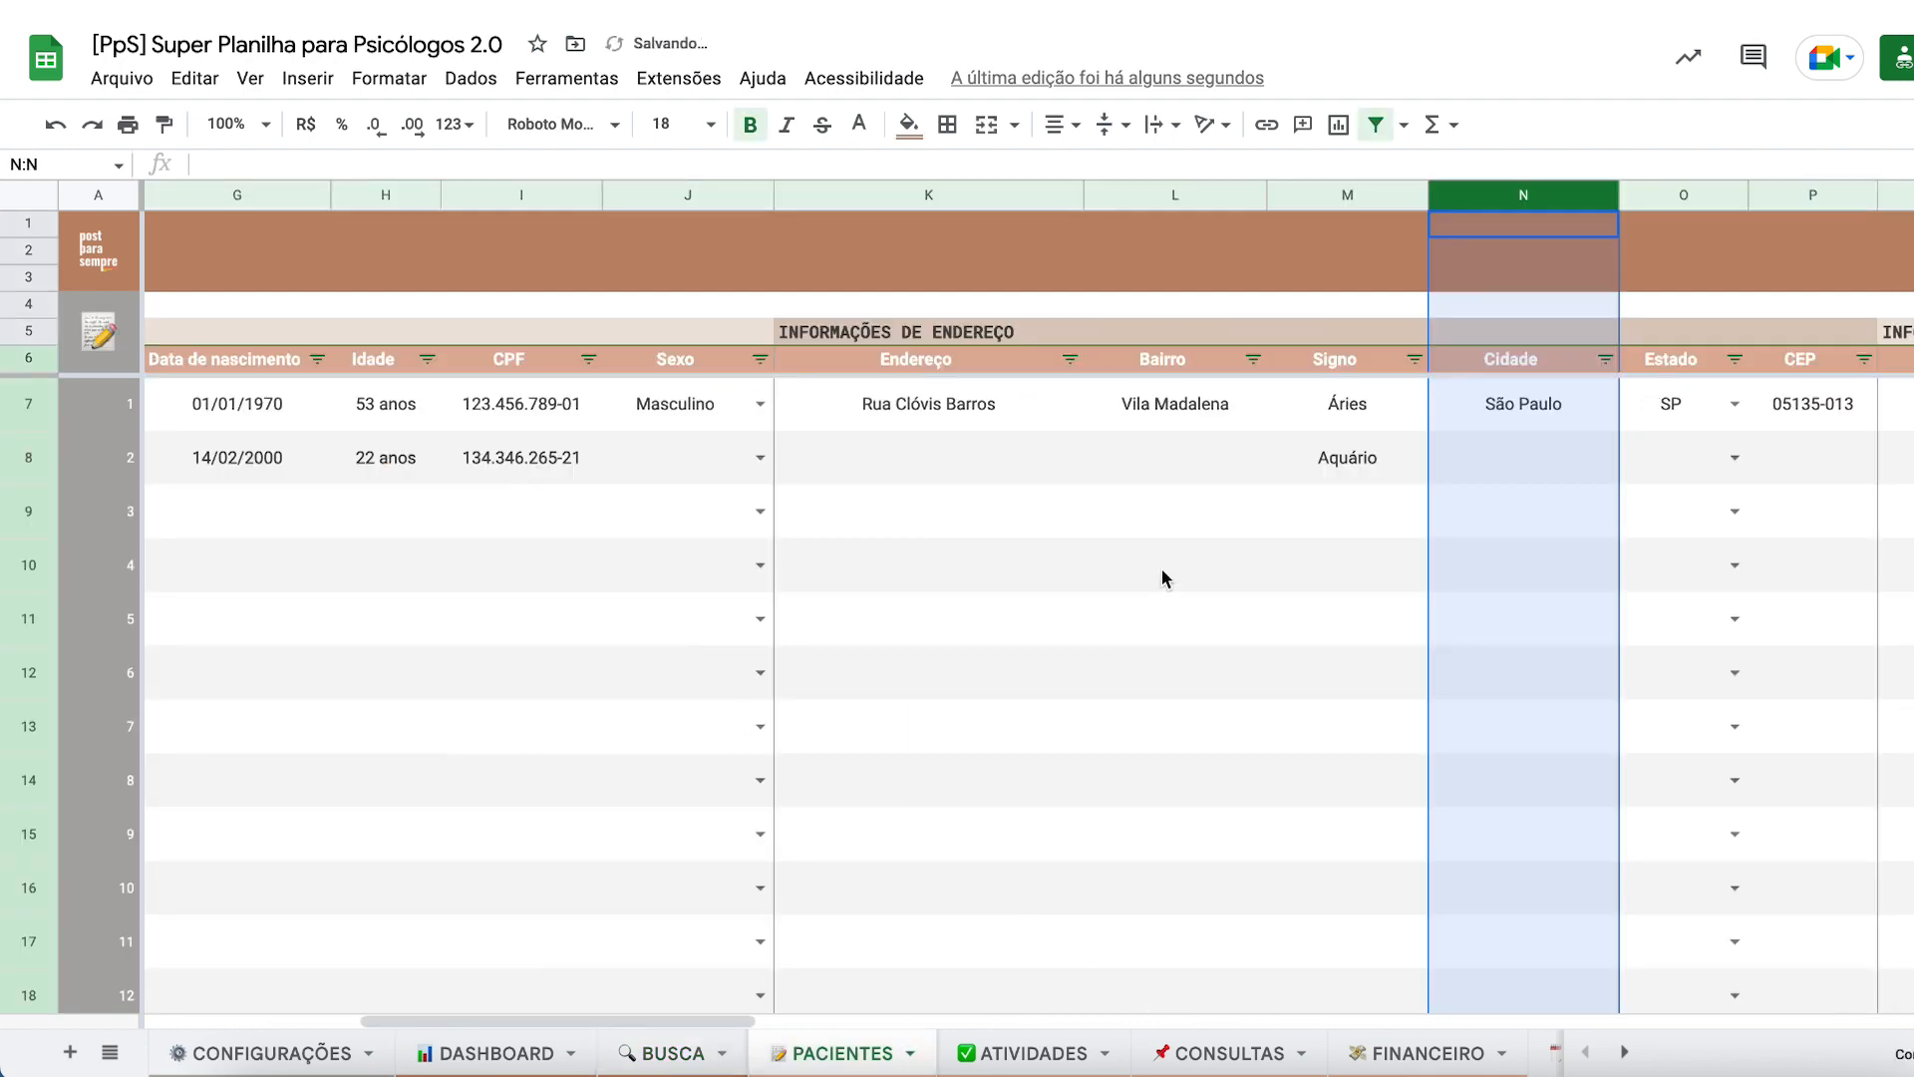
- Change the BUSCA card's Signo field to Cidade so it shows São Paulo
left_click(616, 1054)
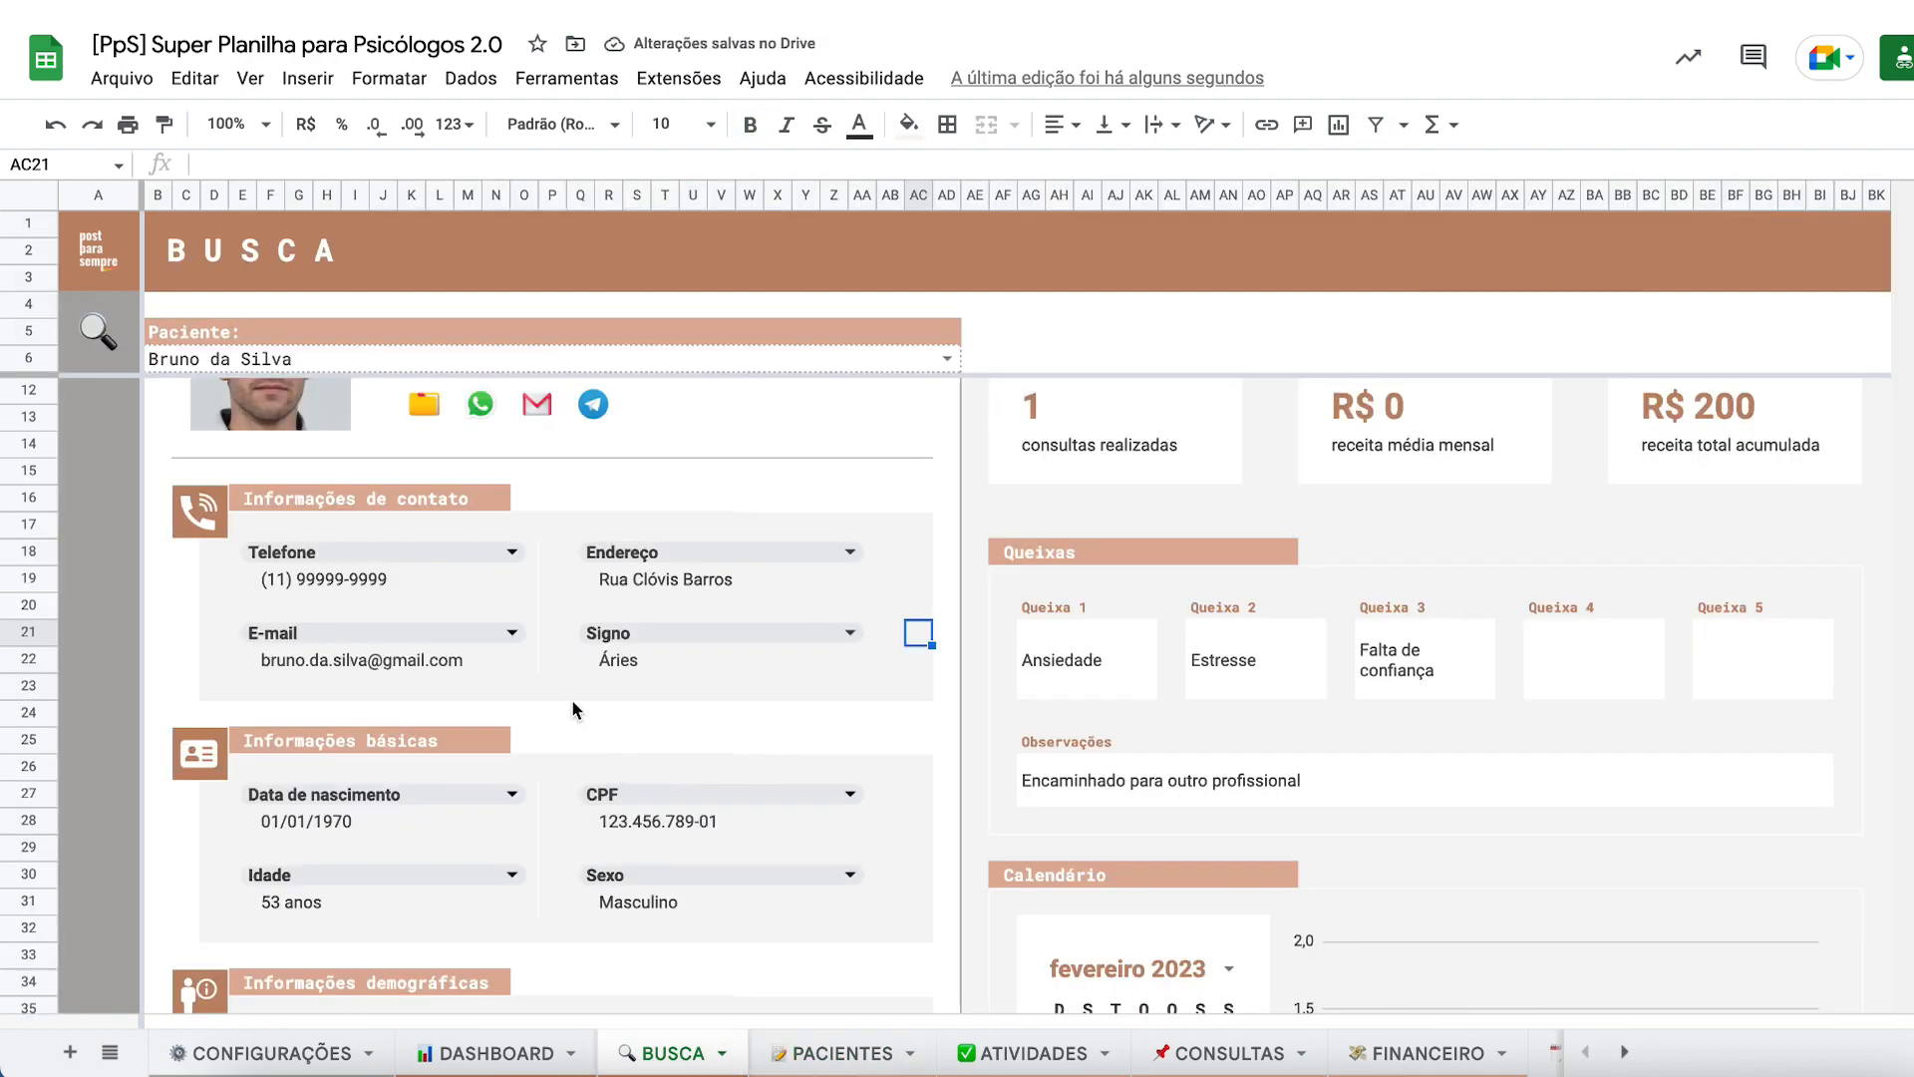
left_click(668, 633)
scroll(638, 857, "down", 5)
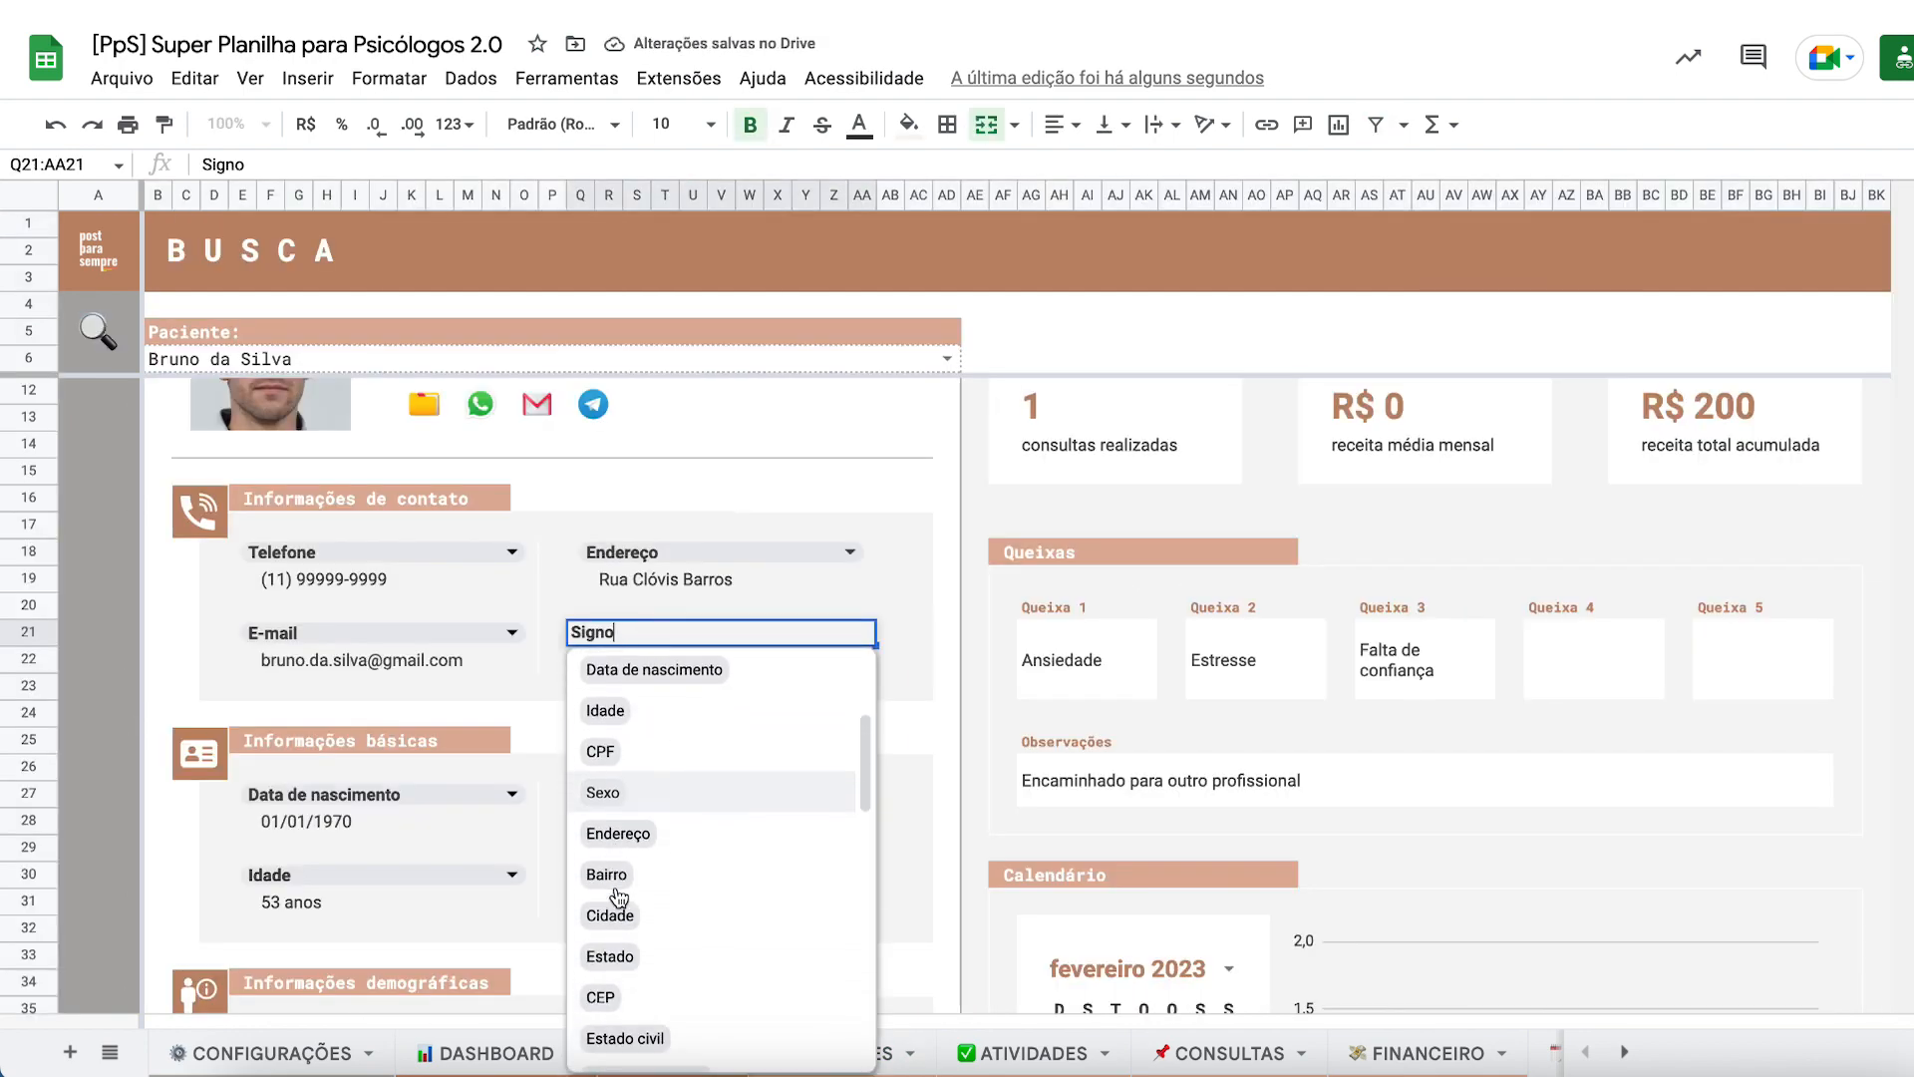
left_click(611, 905)
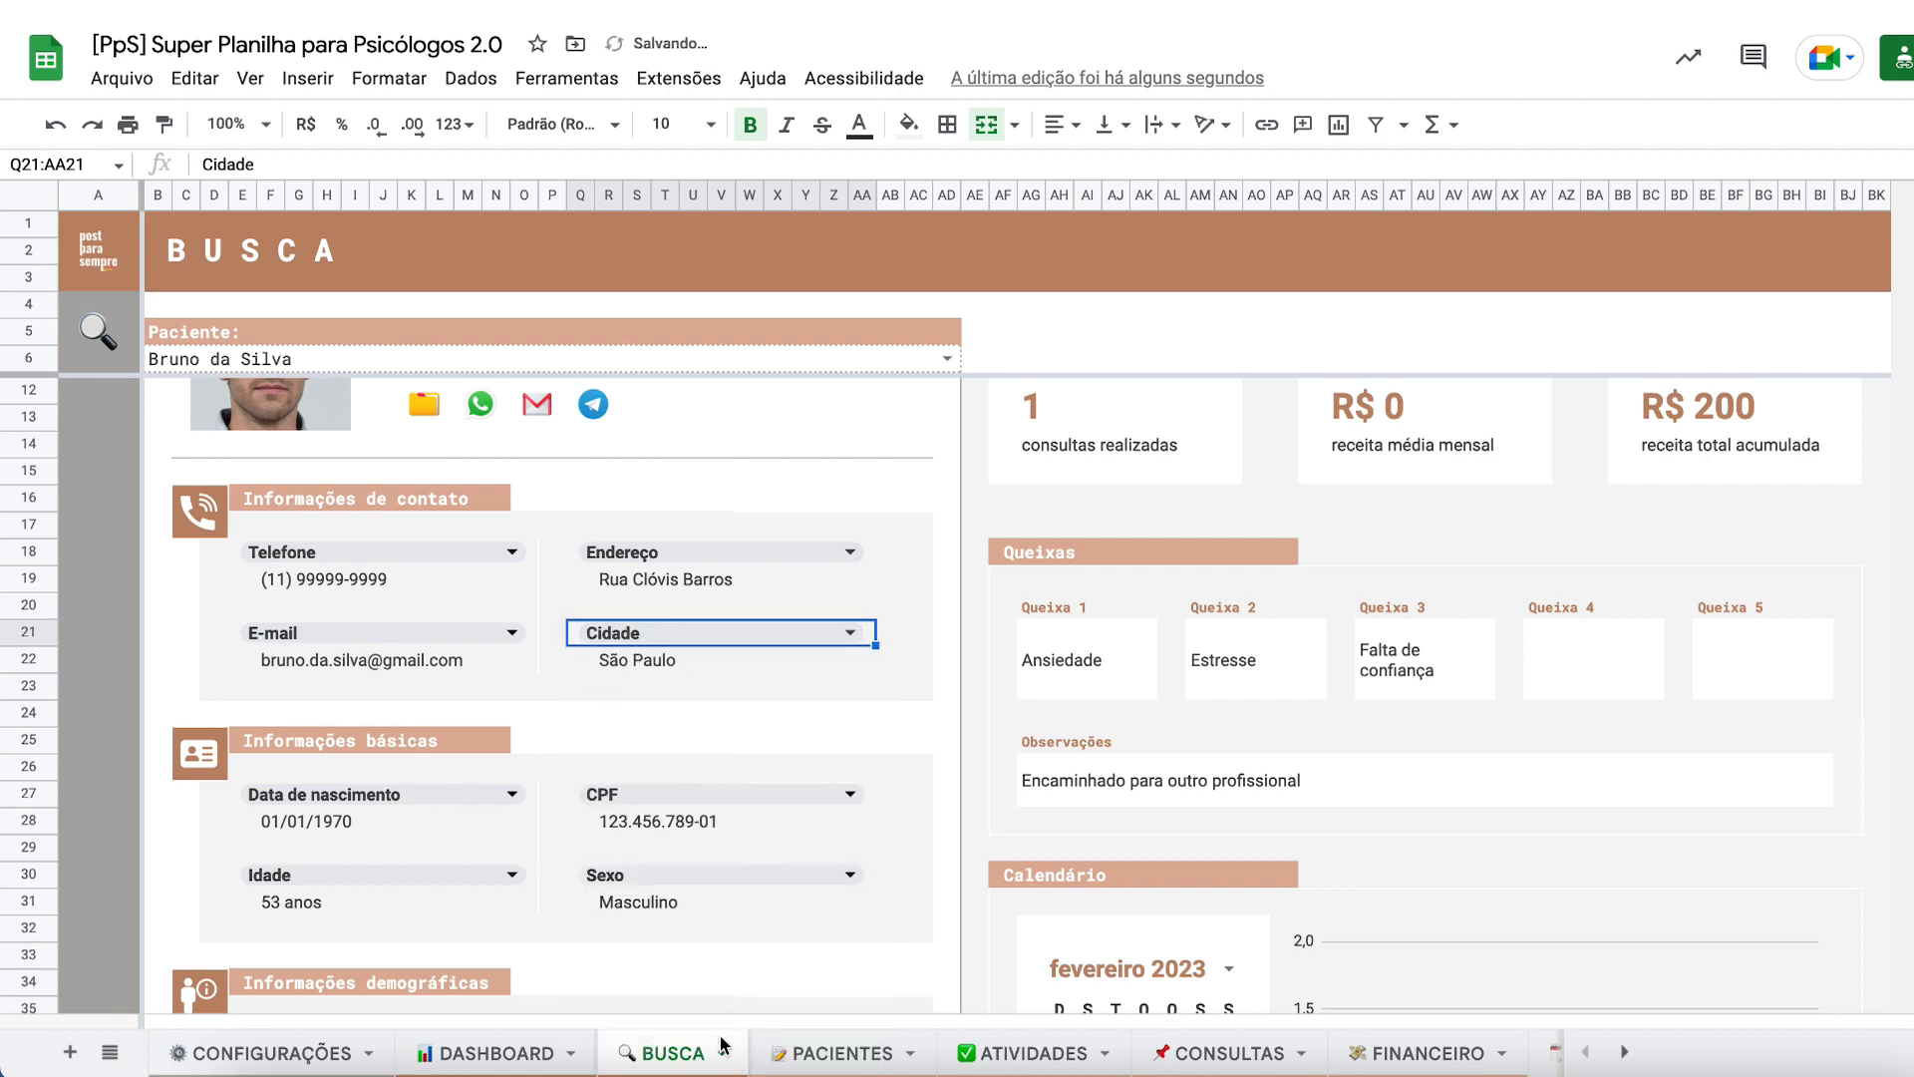
left_click(837, 1052)
left_click(1523, 200)
right_click(1523, 206)
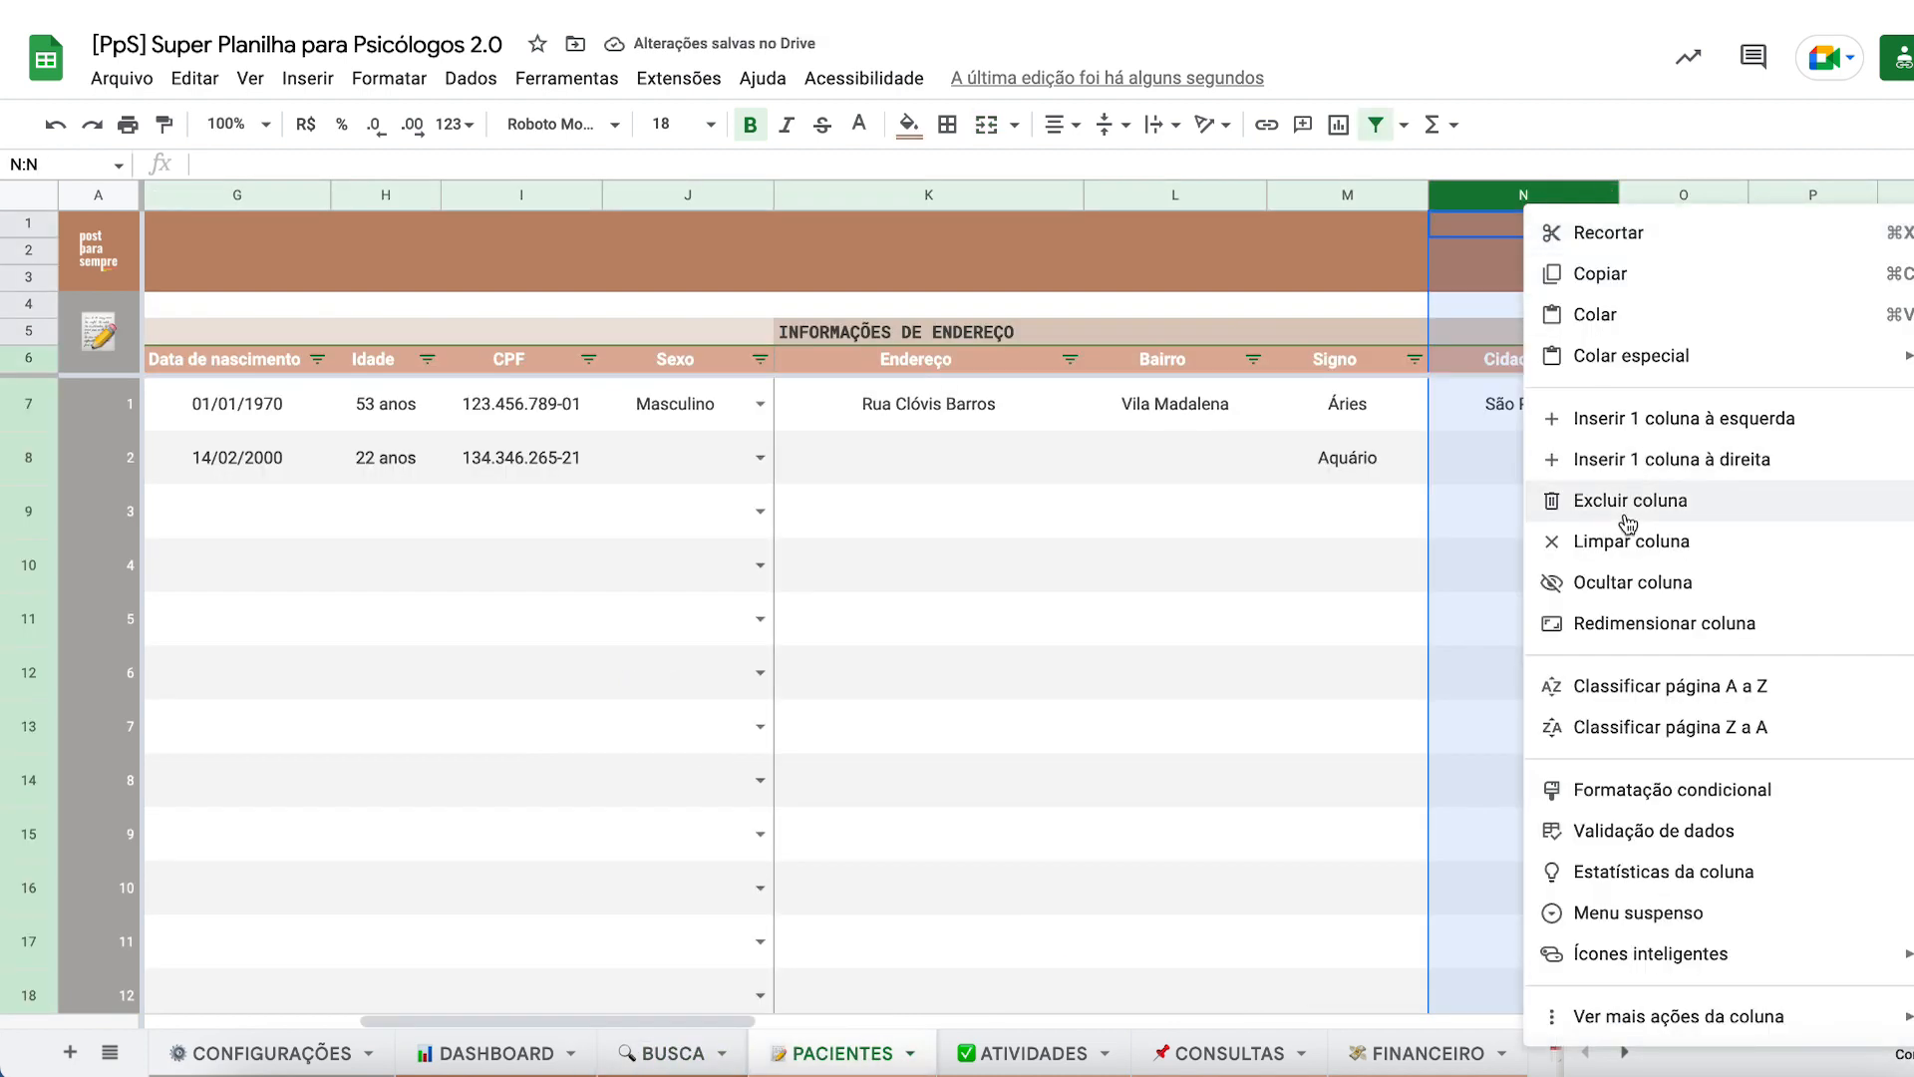
left_click(1546, 368)
left_click(1282, 559)
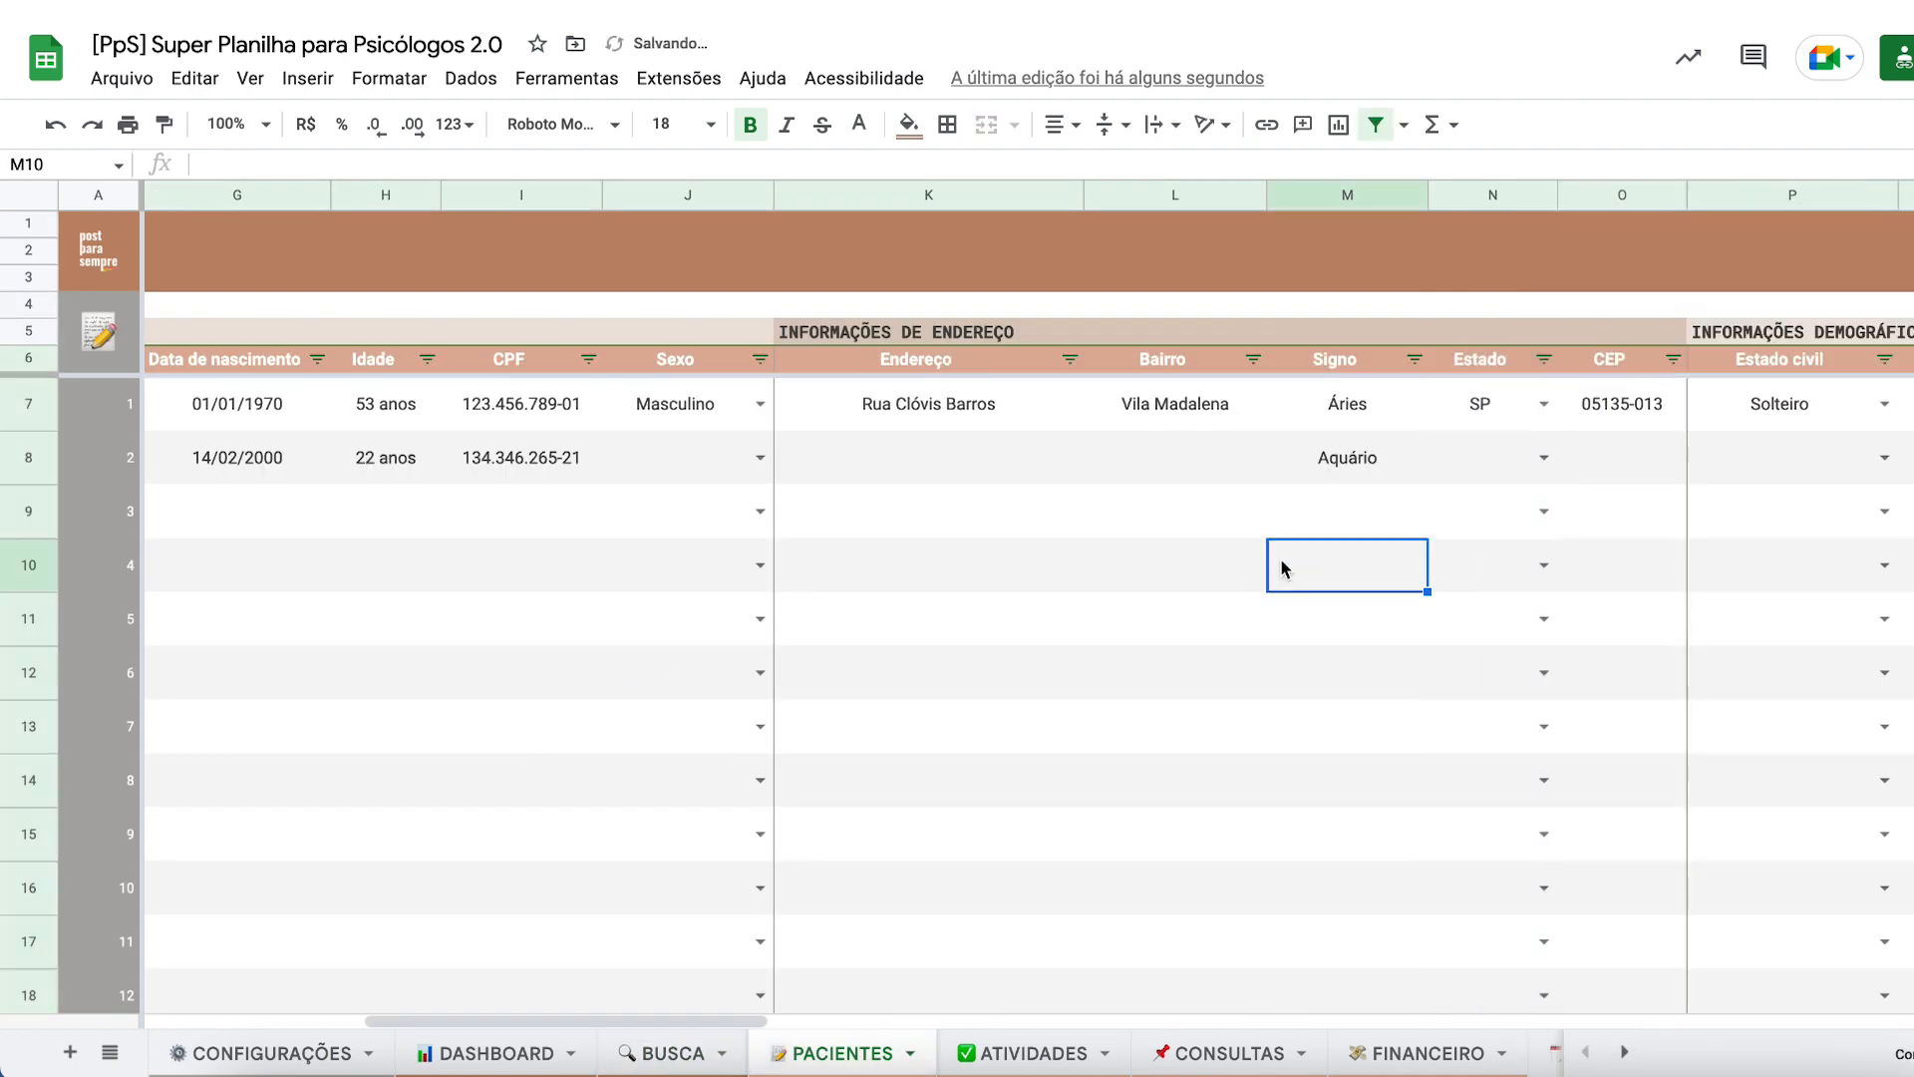
left_click(673, 1053)
left_click(694, 687)
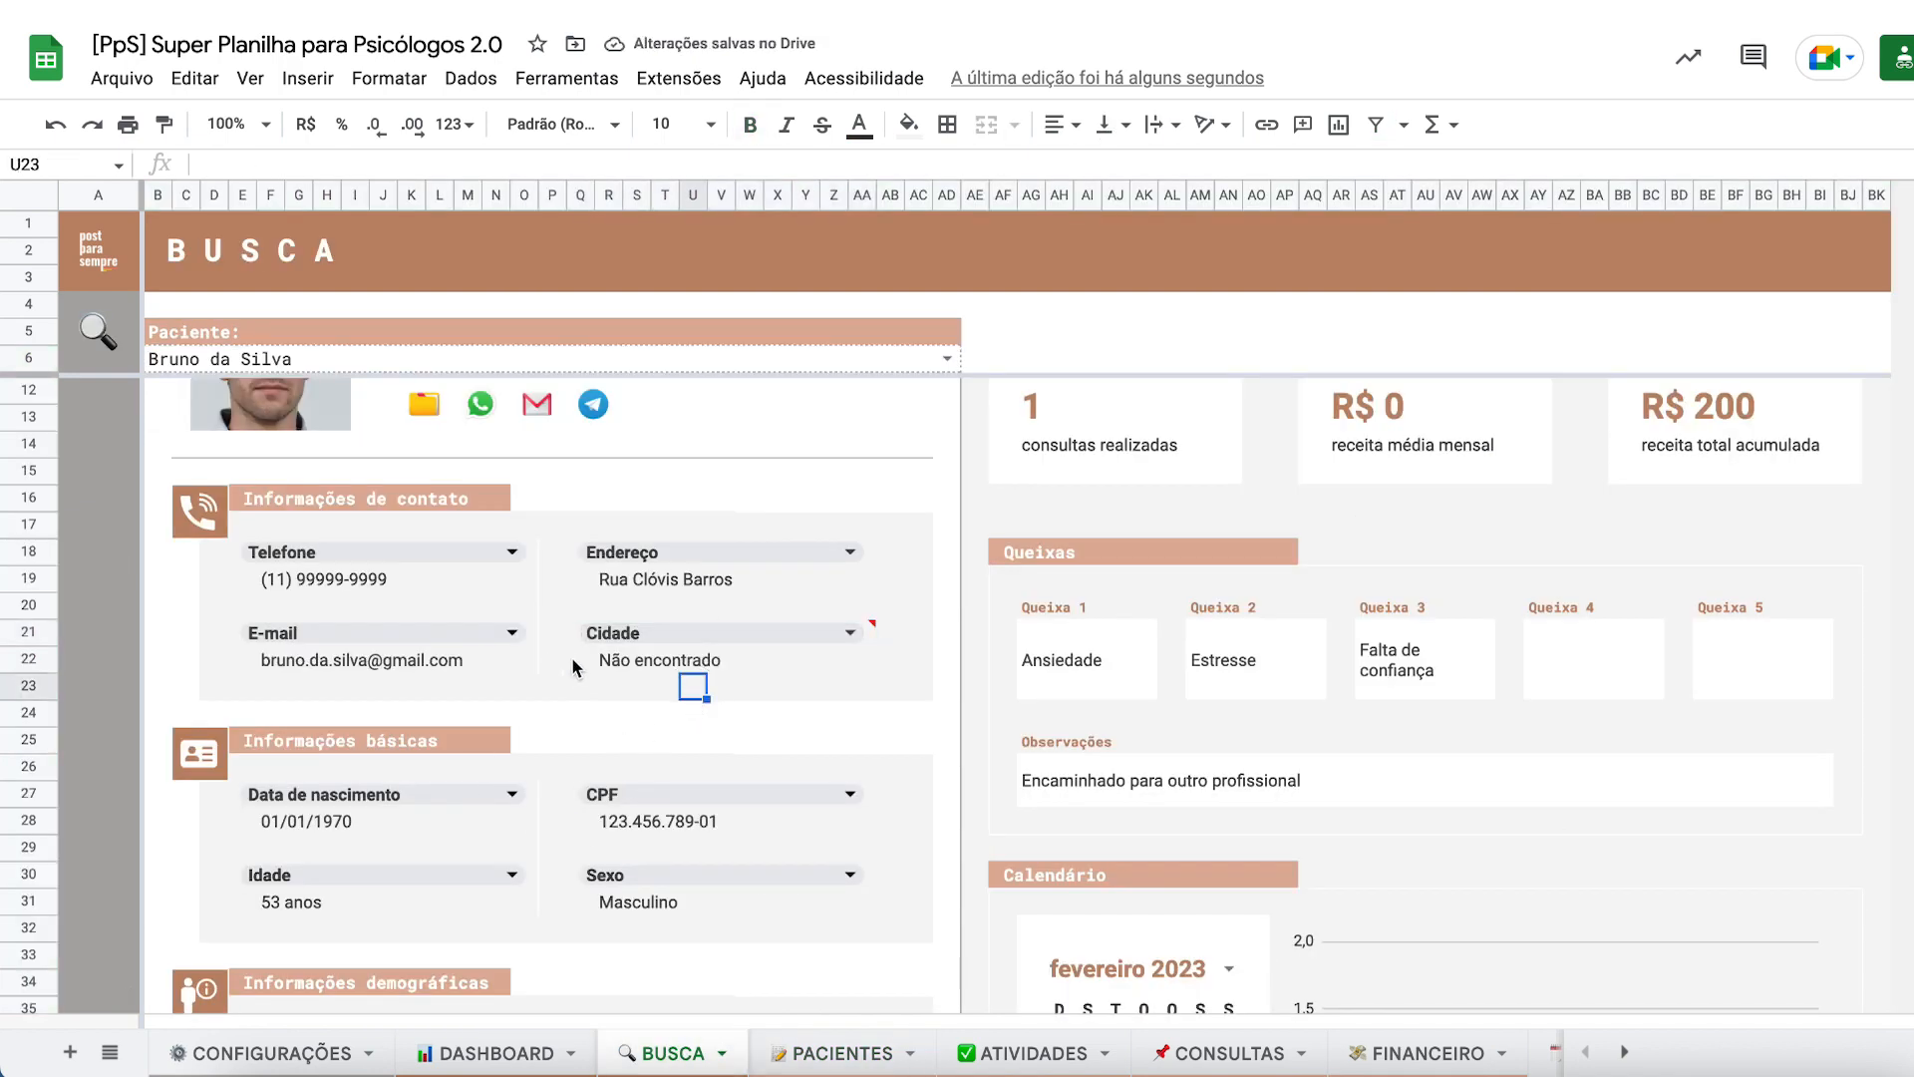
mouse_move(760, 654)
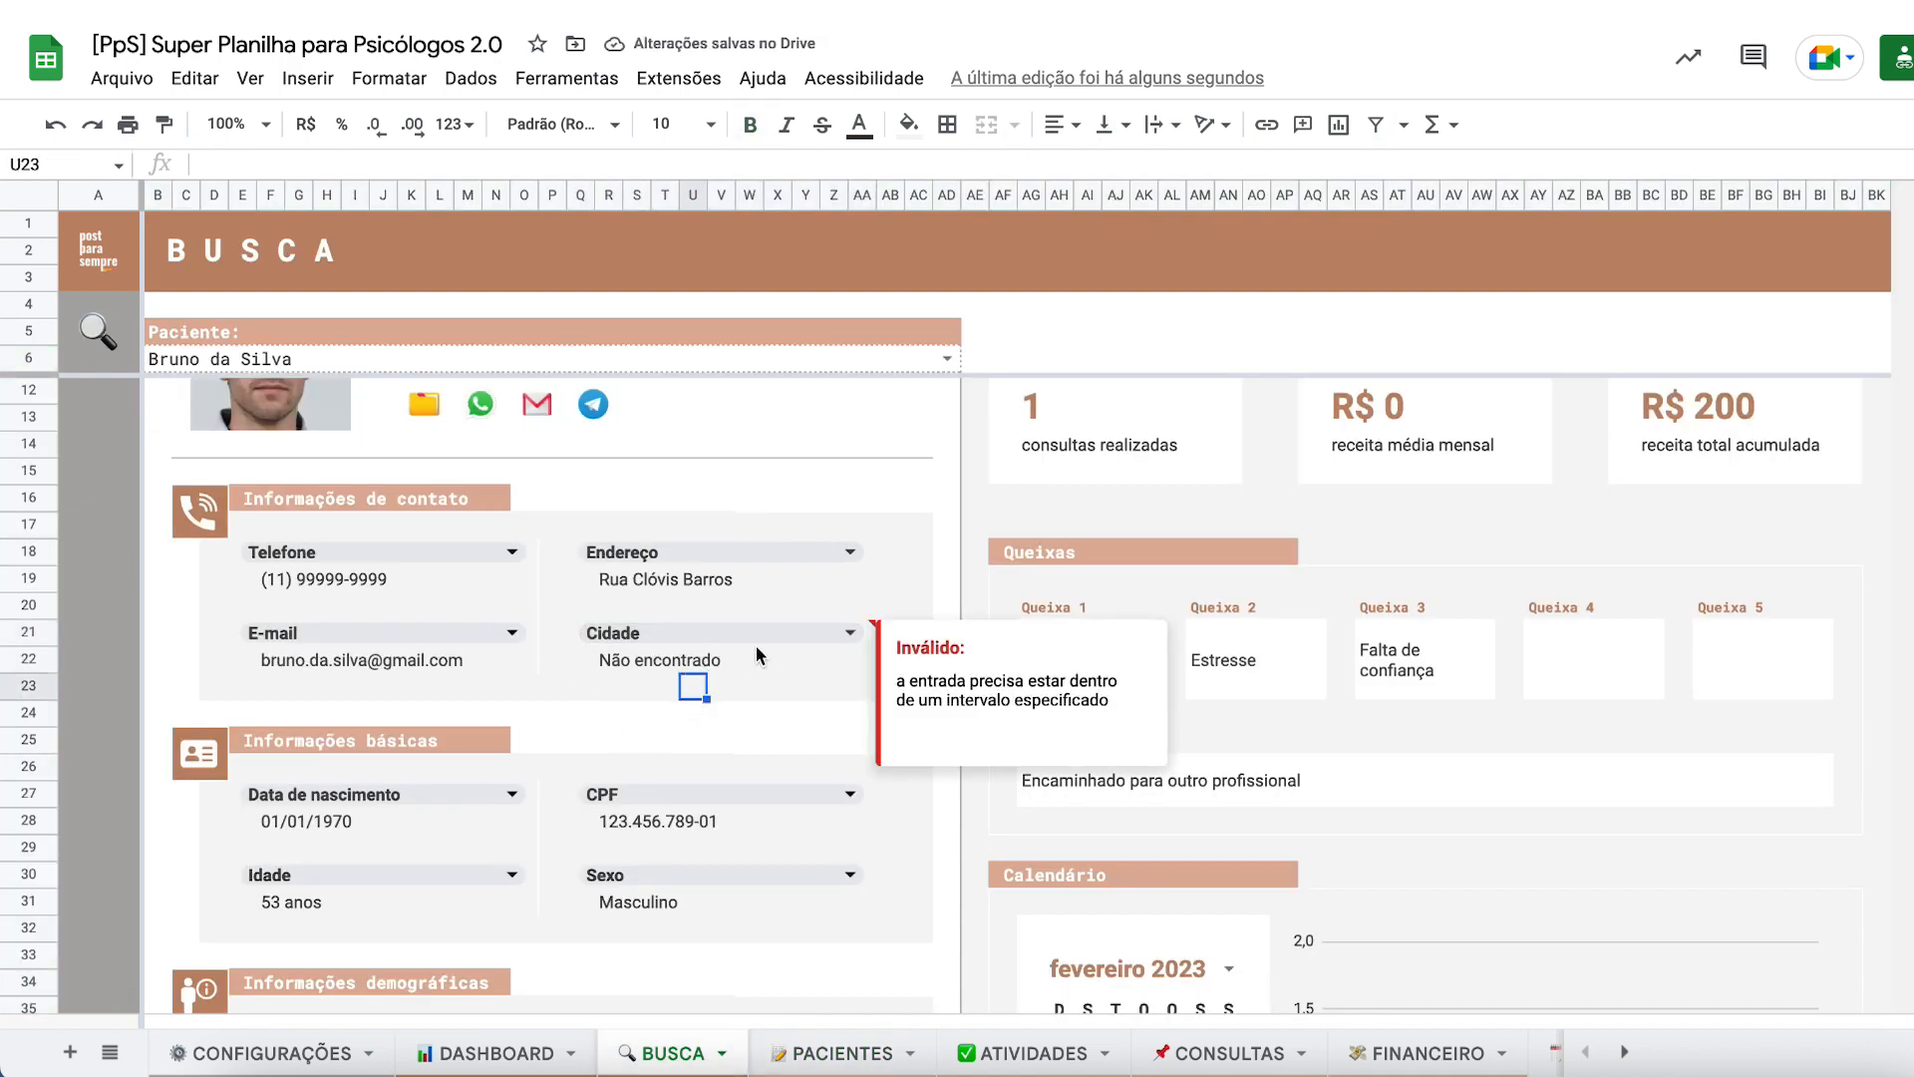
left_click(823, 631)
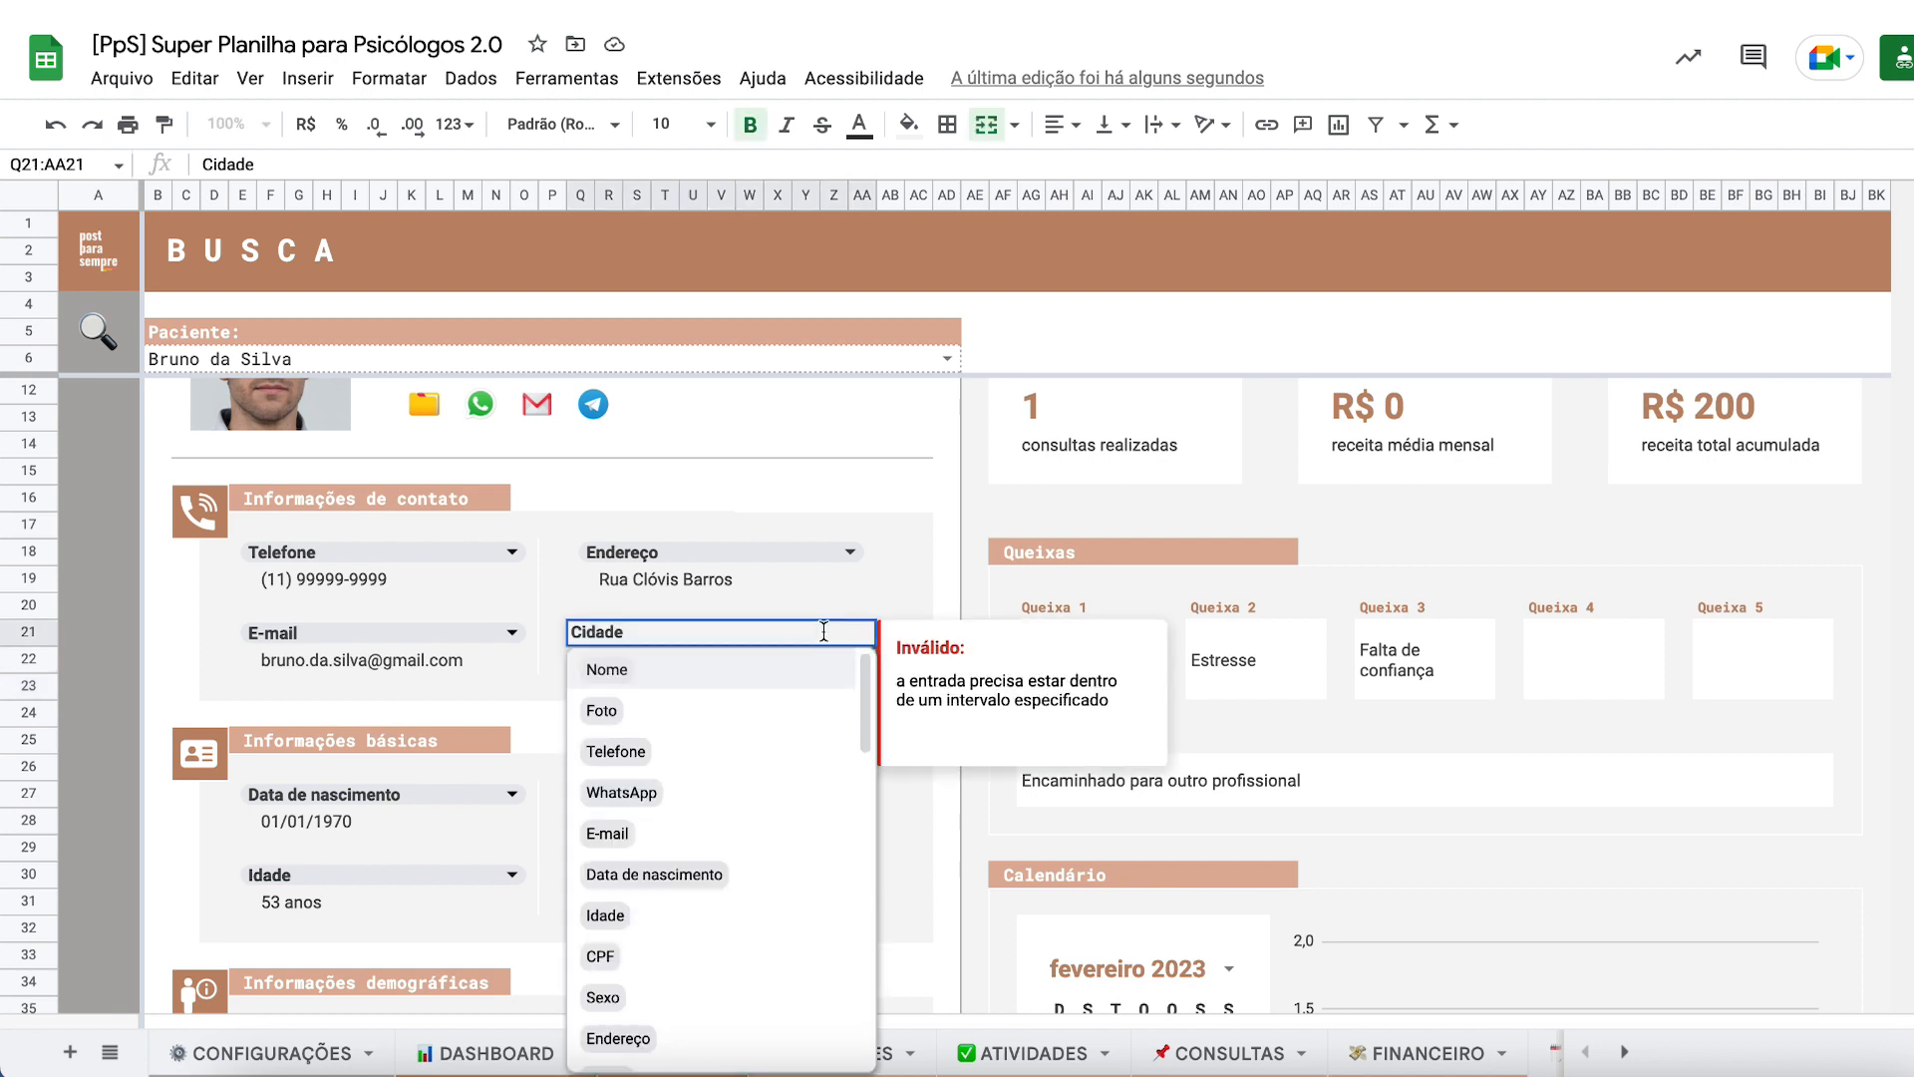
scroll(655, 929, "down", 2)
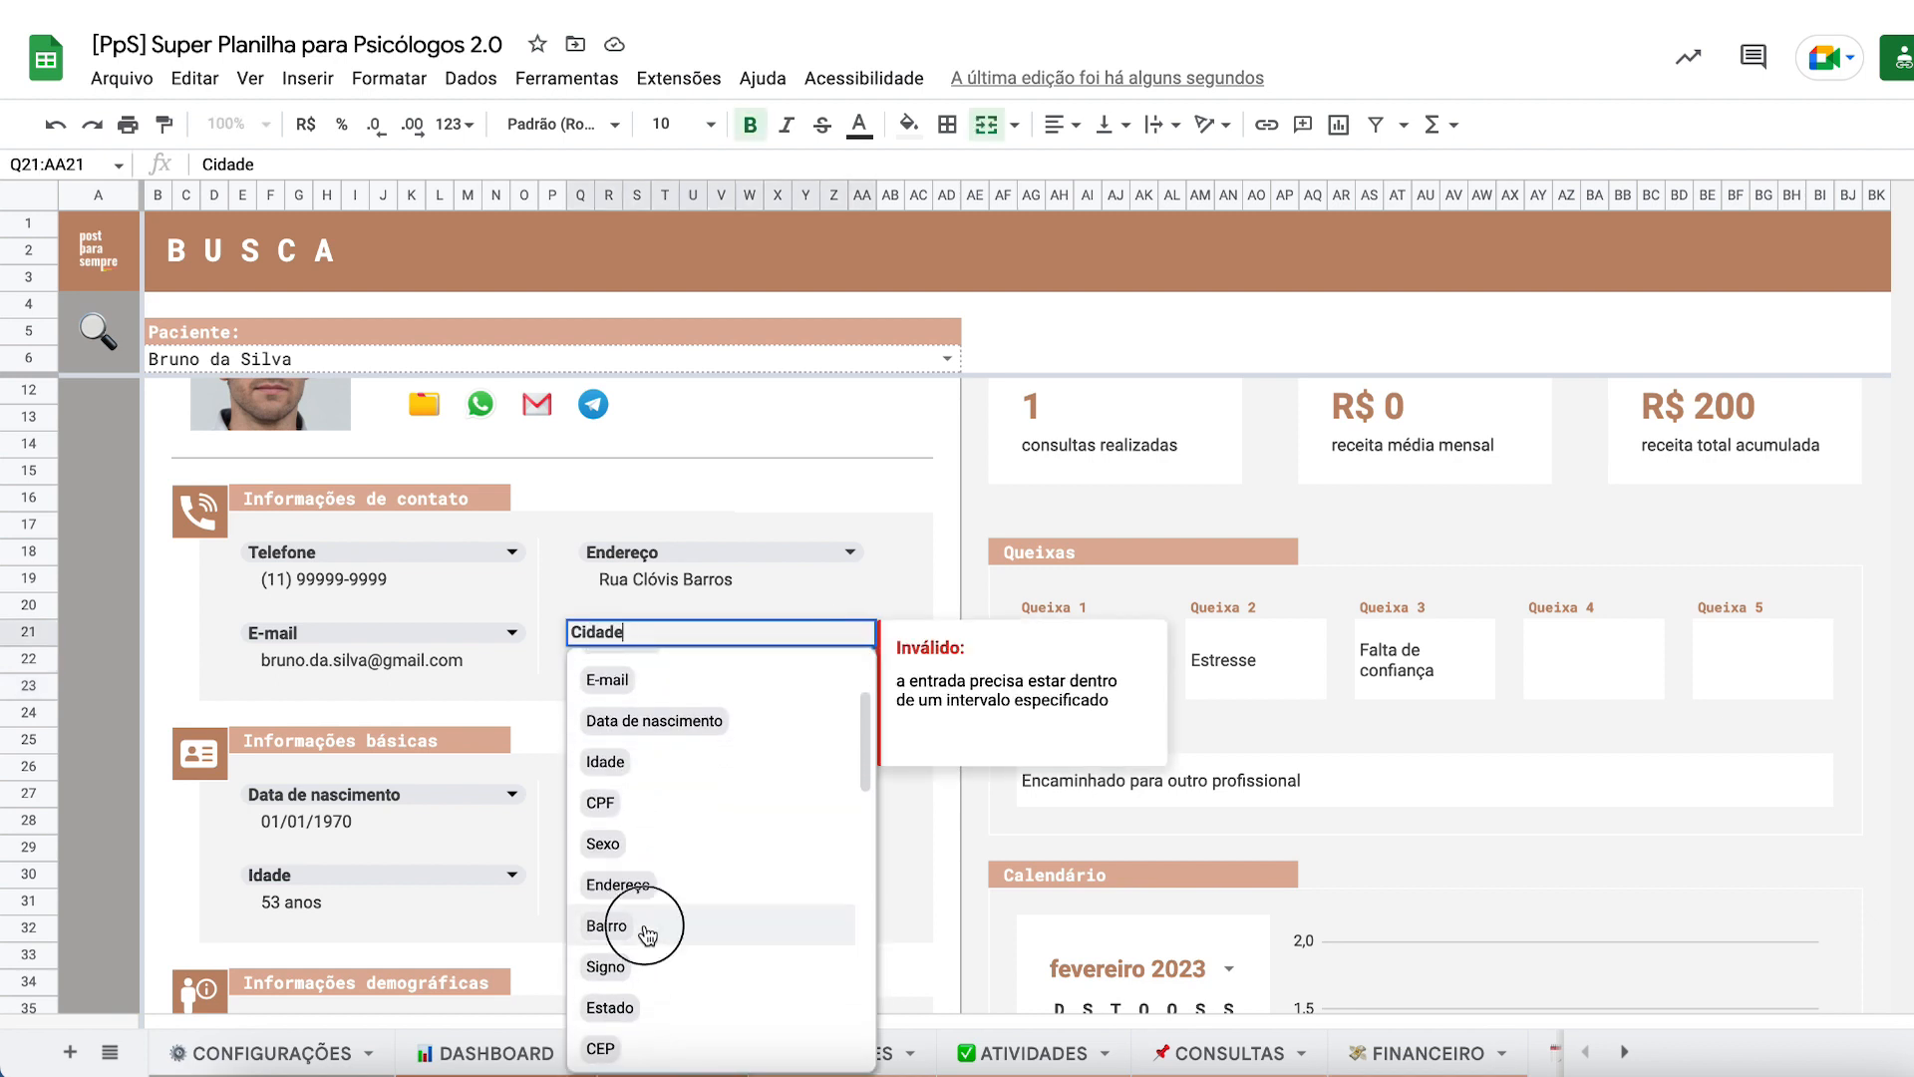
left_click(655, 929)
left_click(653, 660)
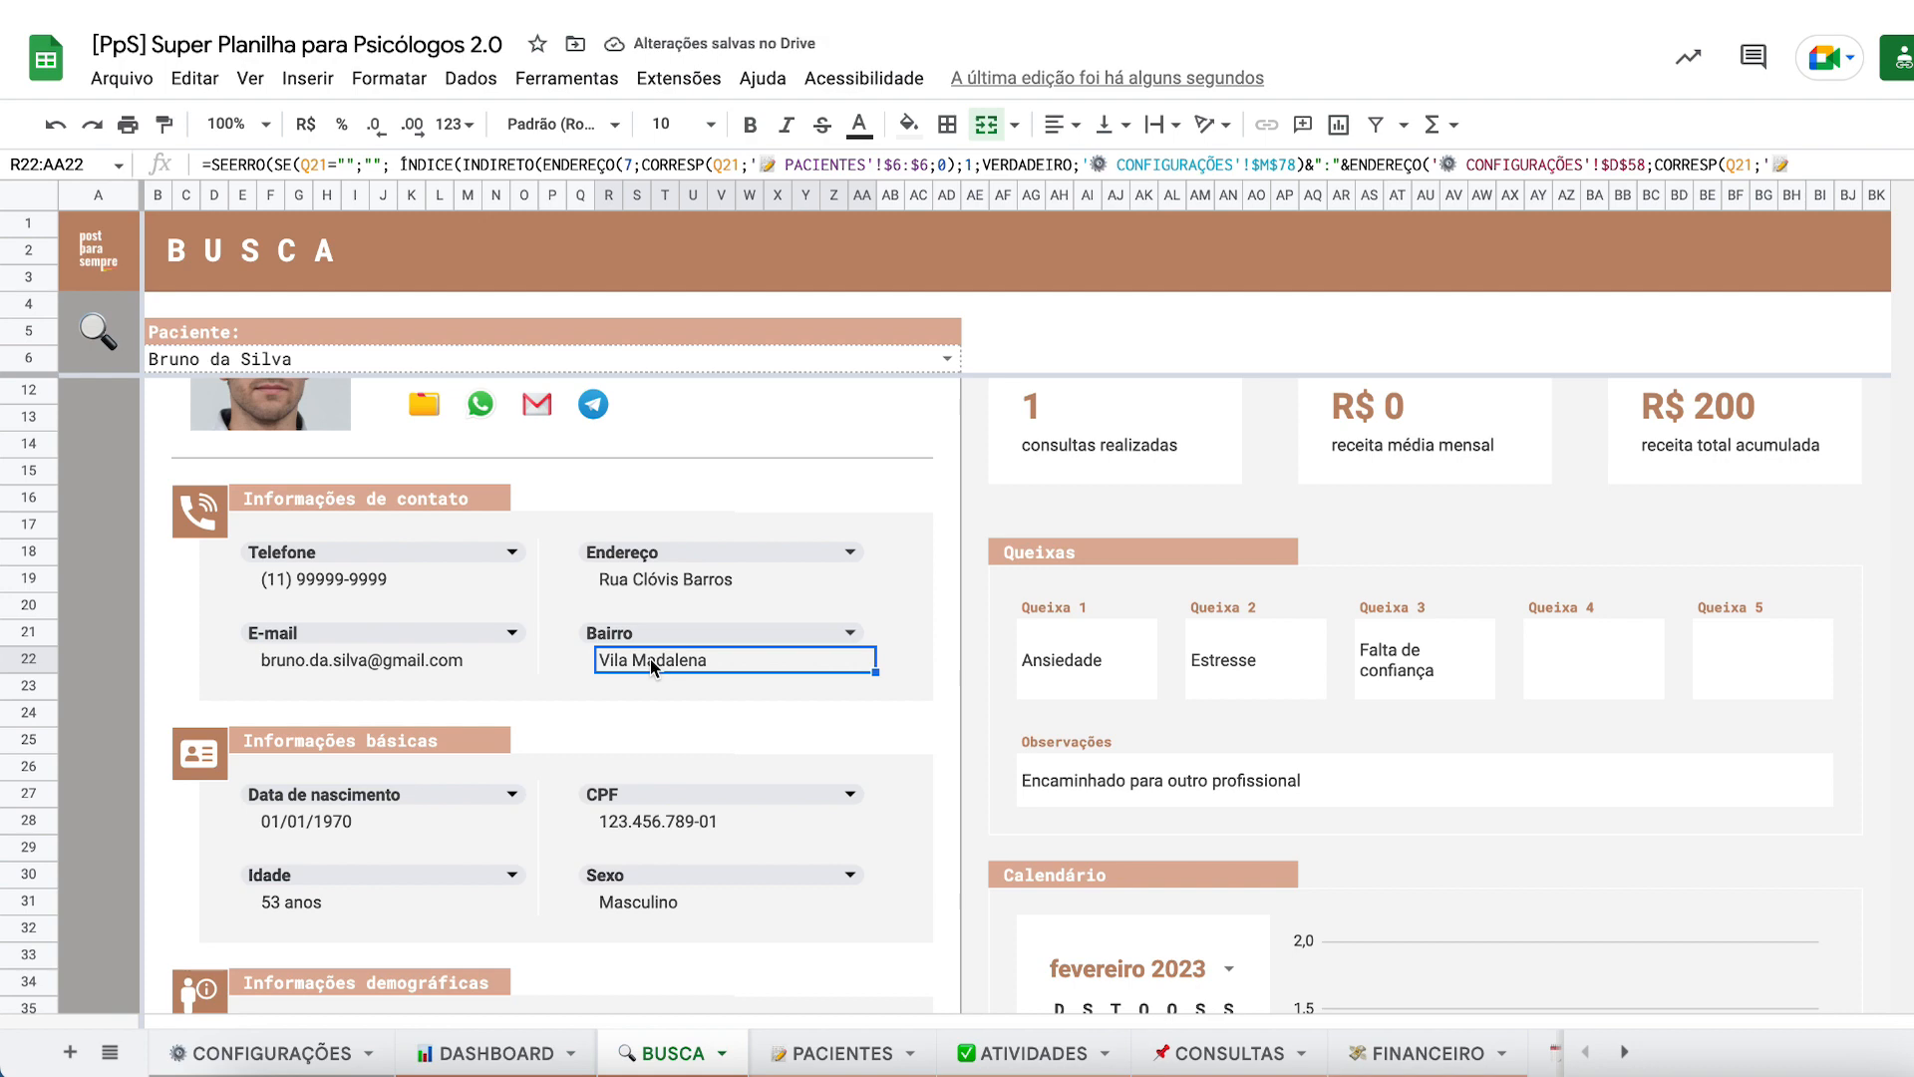
scroll(650, 660, "up", 1)
scroll(650, 659, "down", 4)
scroll(727, 695, "up", 2)
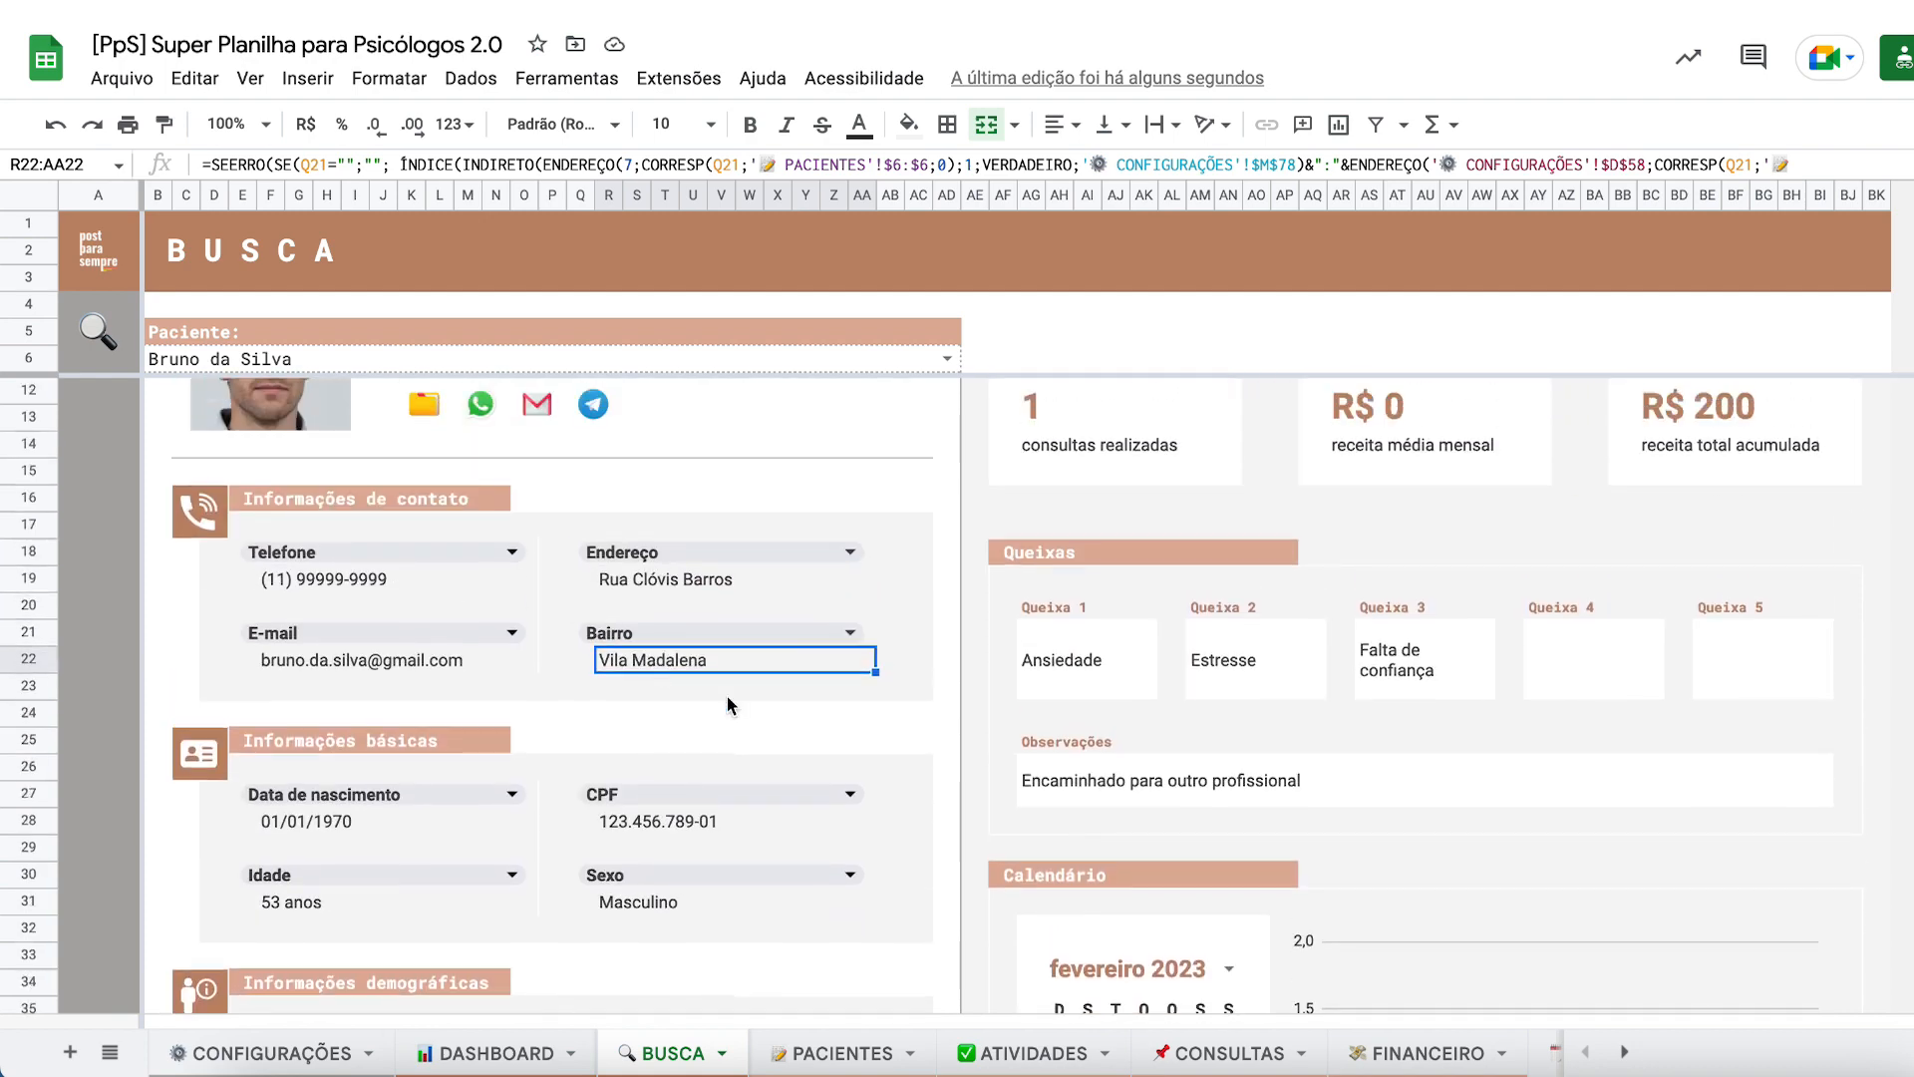
key("ctrl+z")
key("ctrl+z")
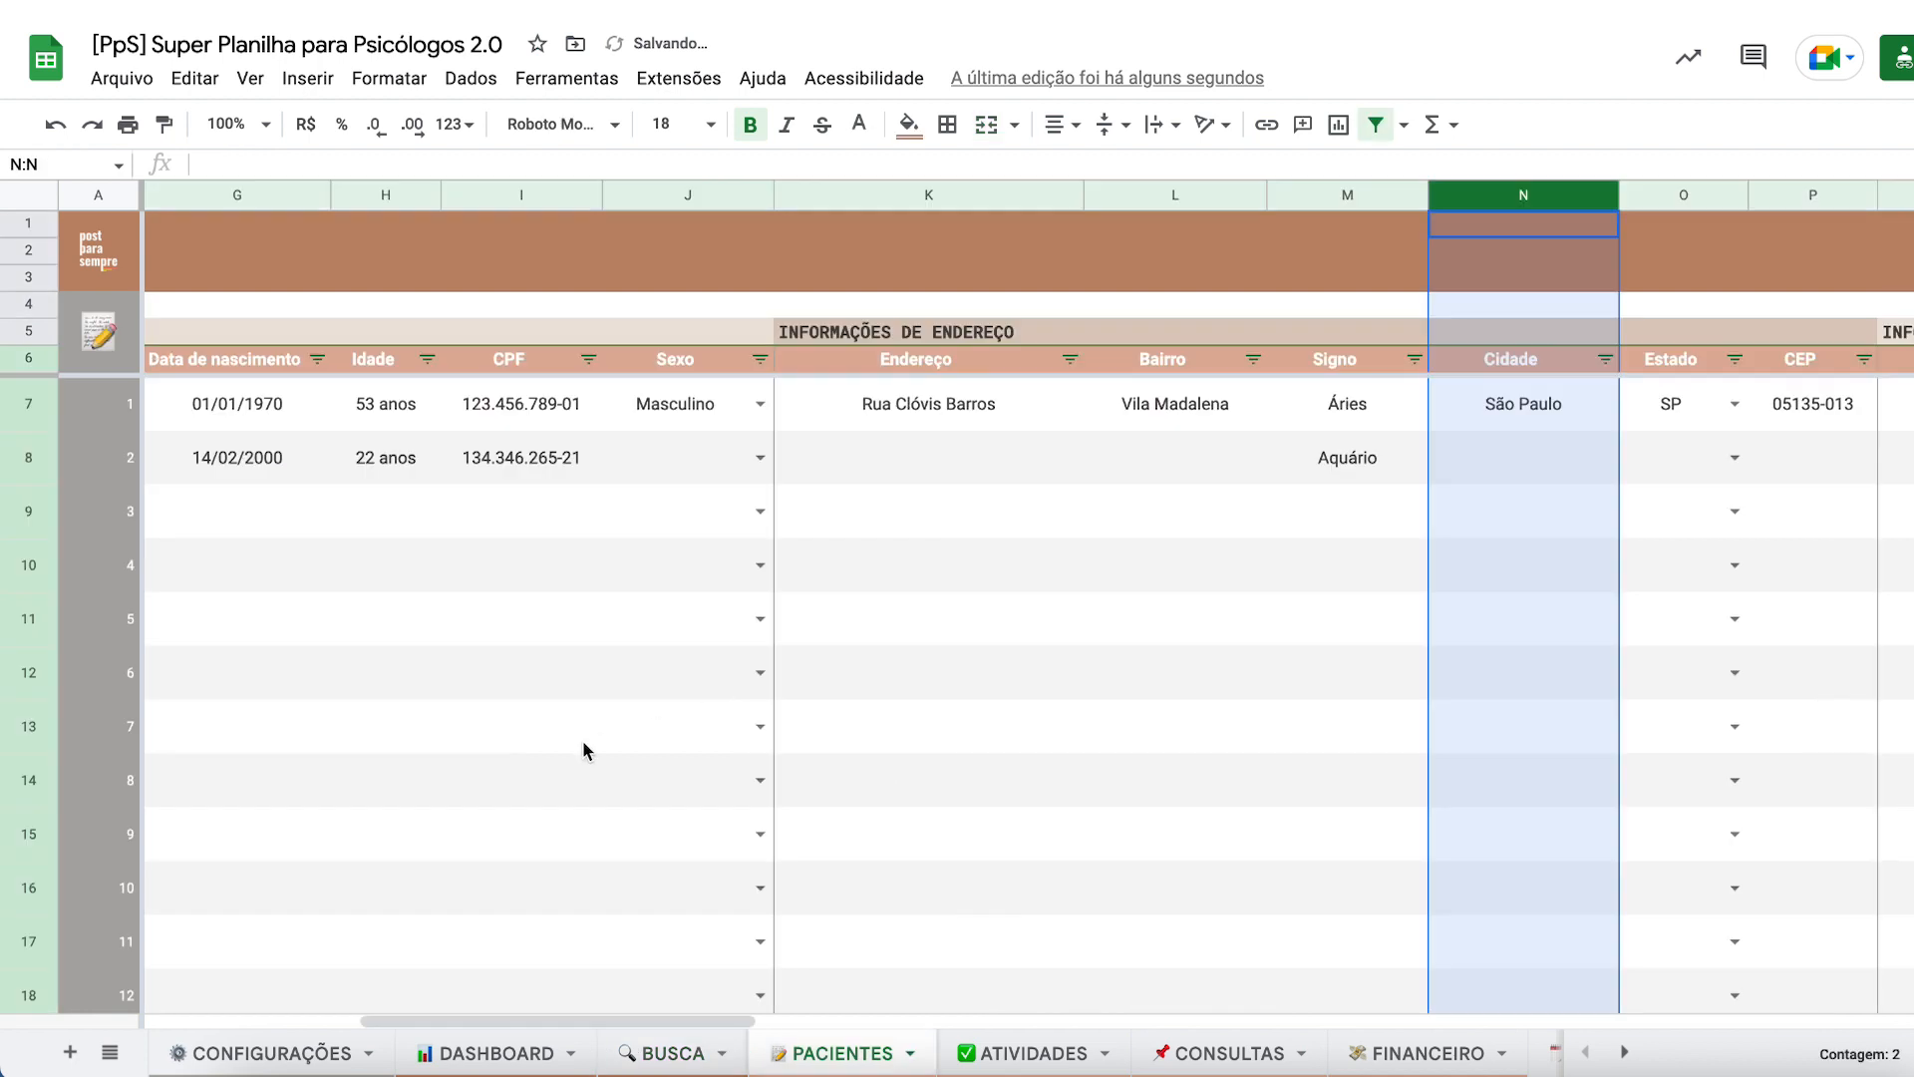
- Enter Campinas as the second patient's city in the Cidade column (N8)
left_click(1501, 405)
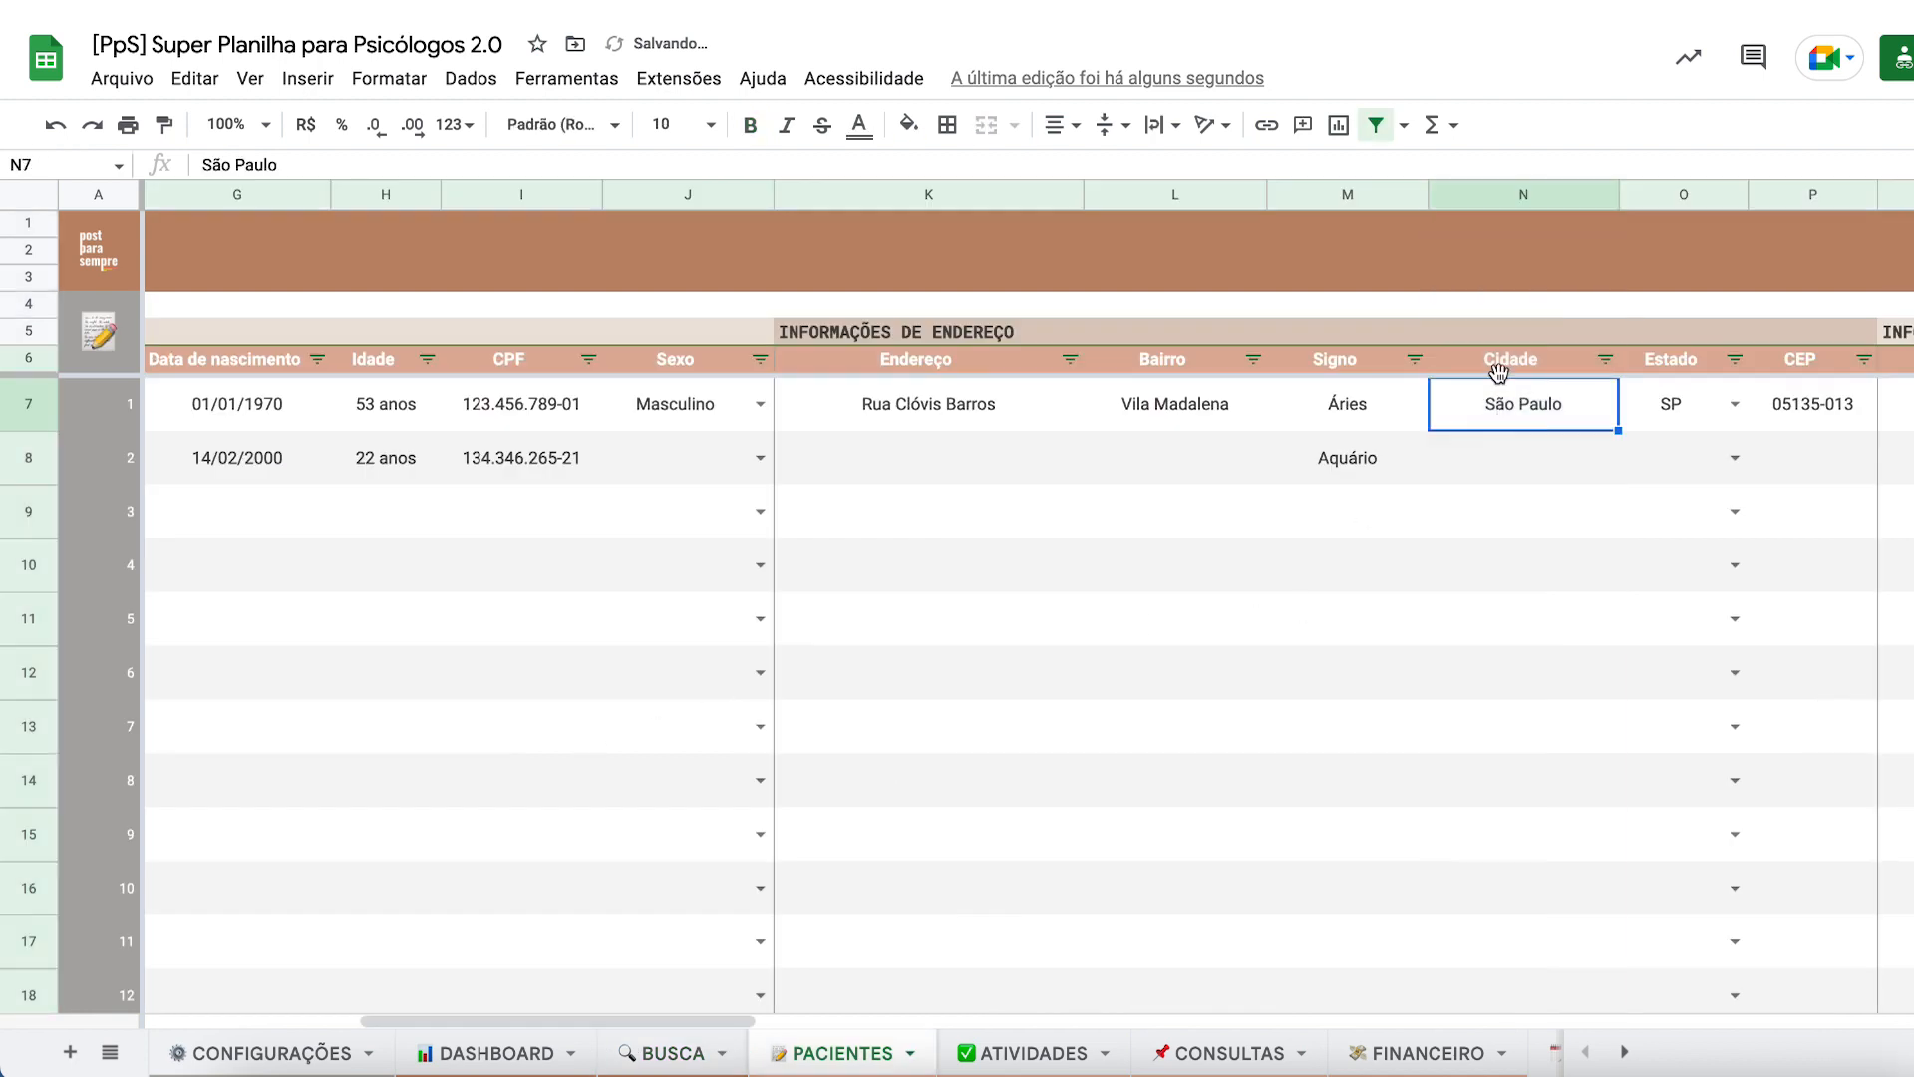
left_click(1504, 474)
type("Campinas")
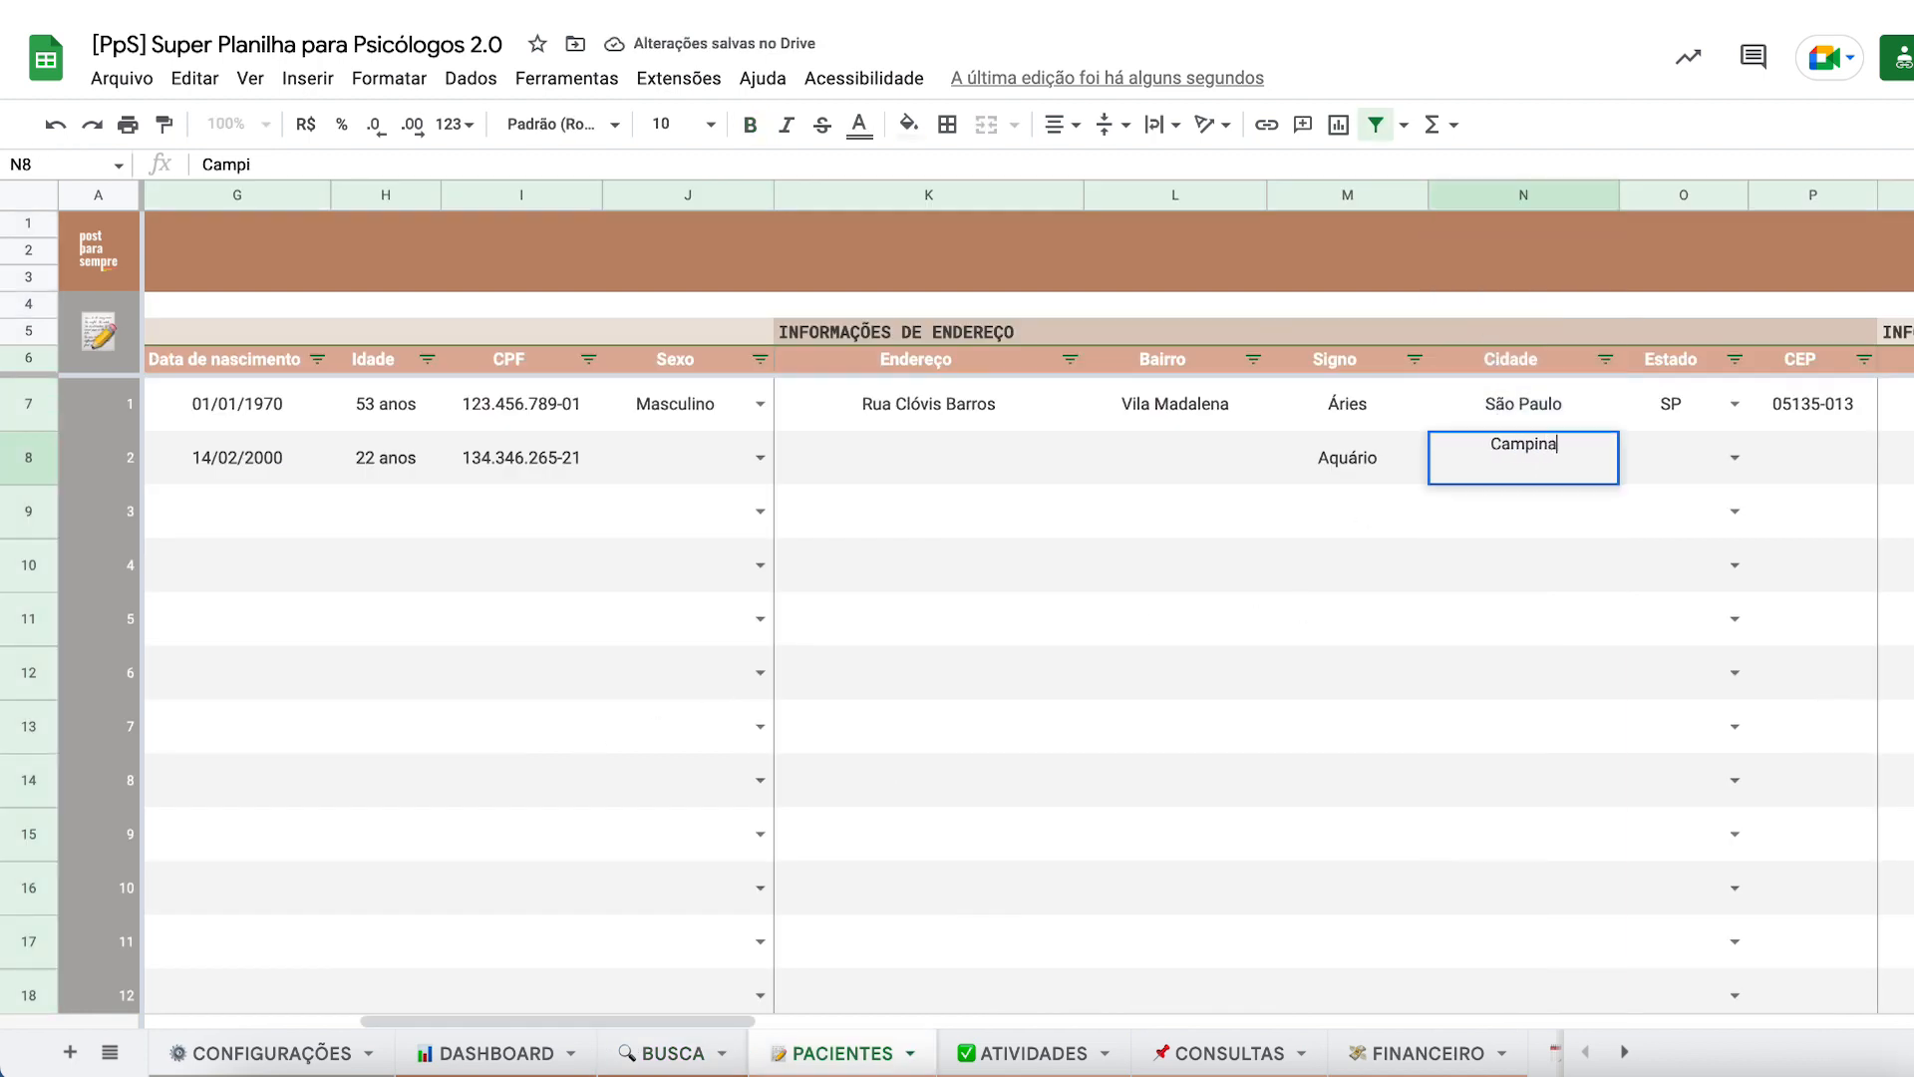
key("Return")
left_click(1482, 403)
left_click(1486, 456)
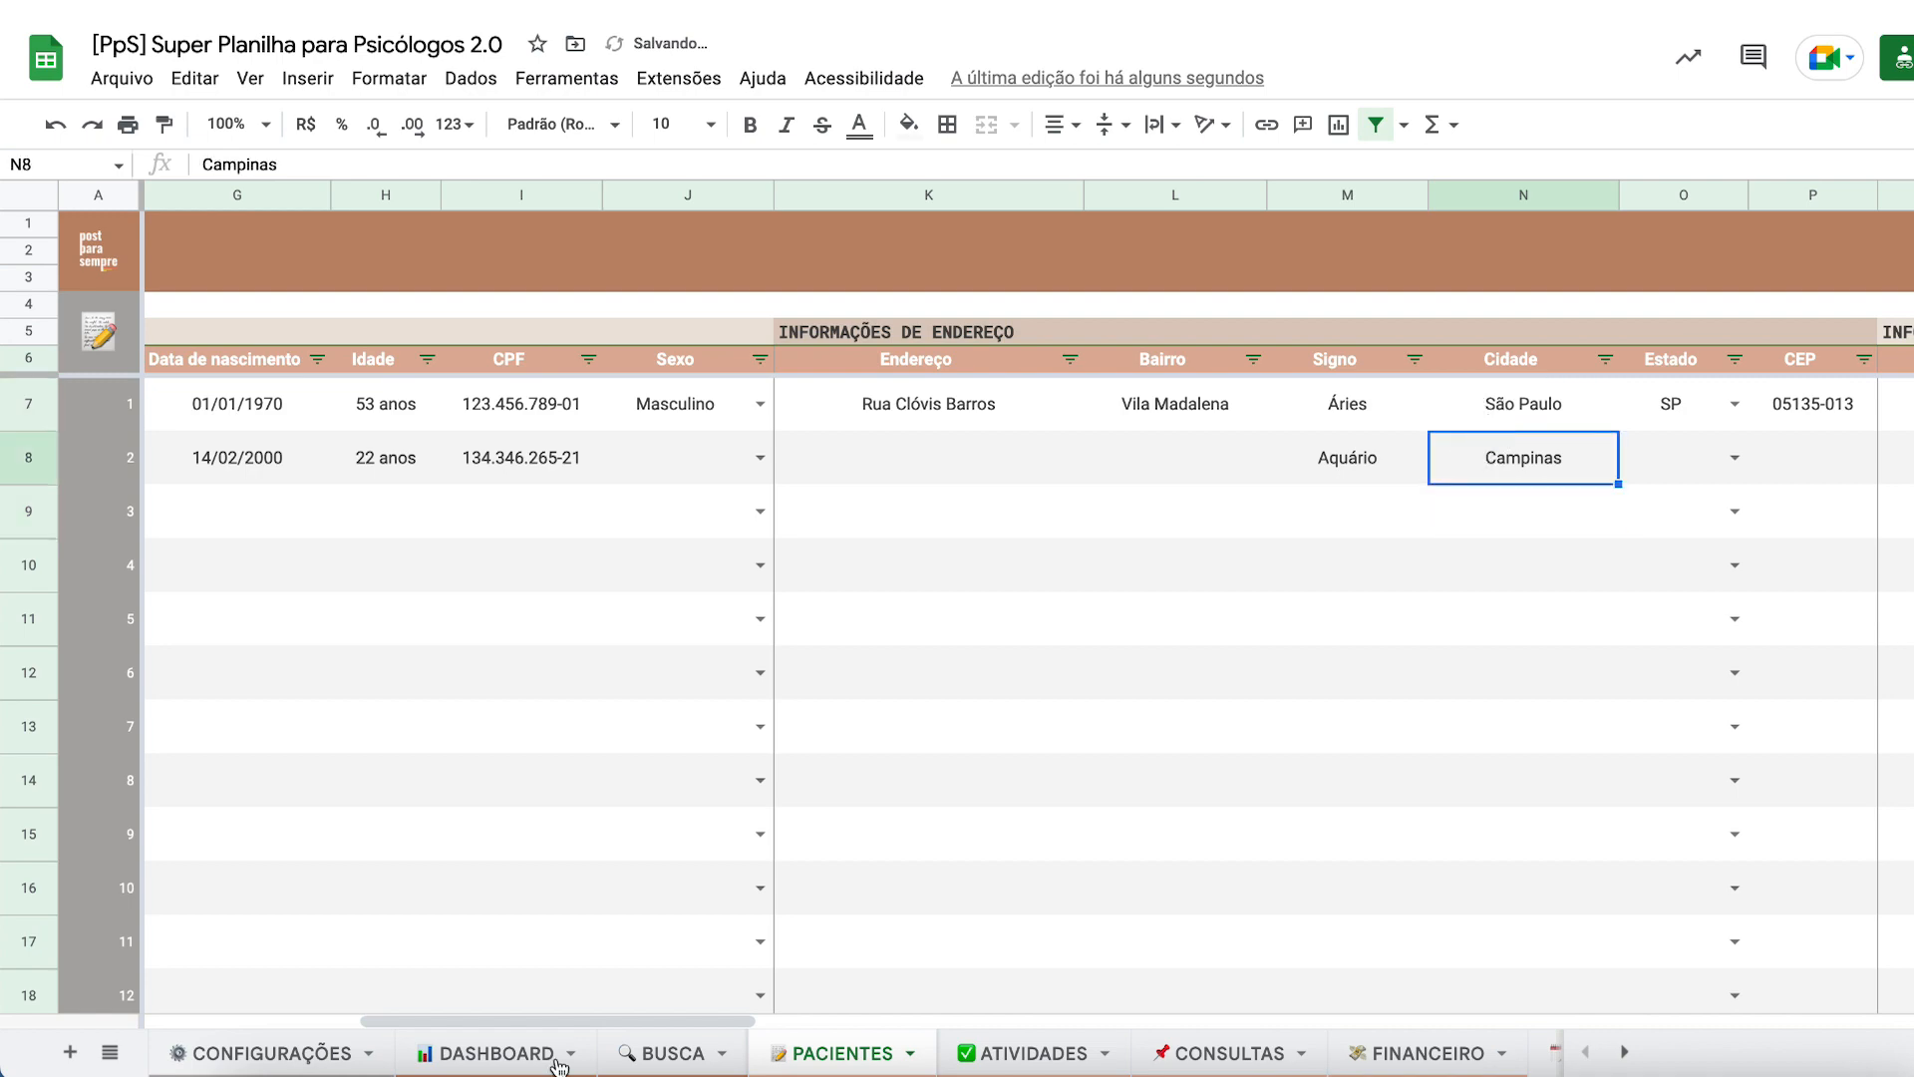
- On DASHBOARD, set the middle patient chart's category dropdown to SIGNO
left_click(474, 1056)
scroll(828, 744, "down", 1)
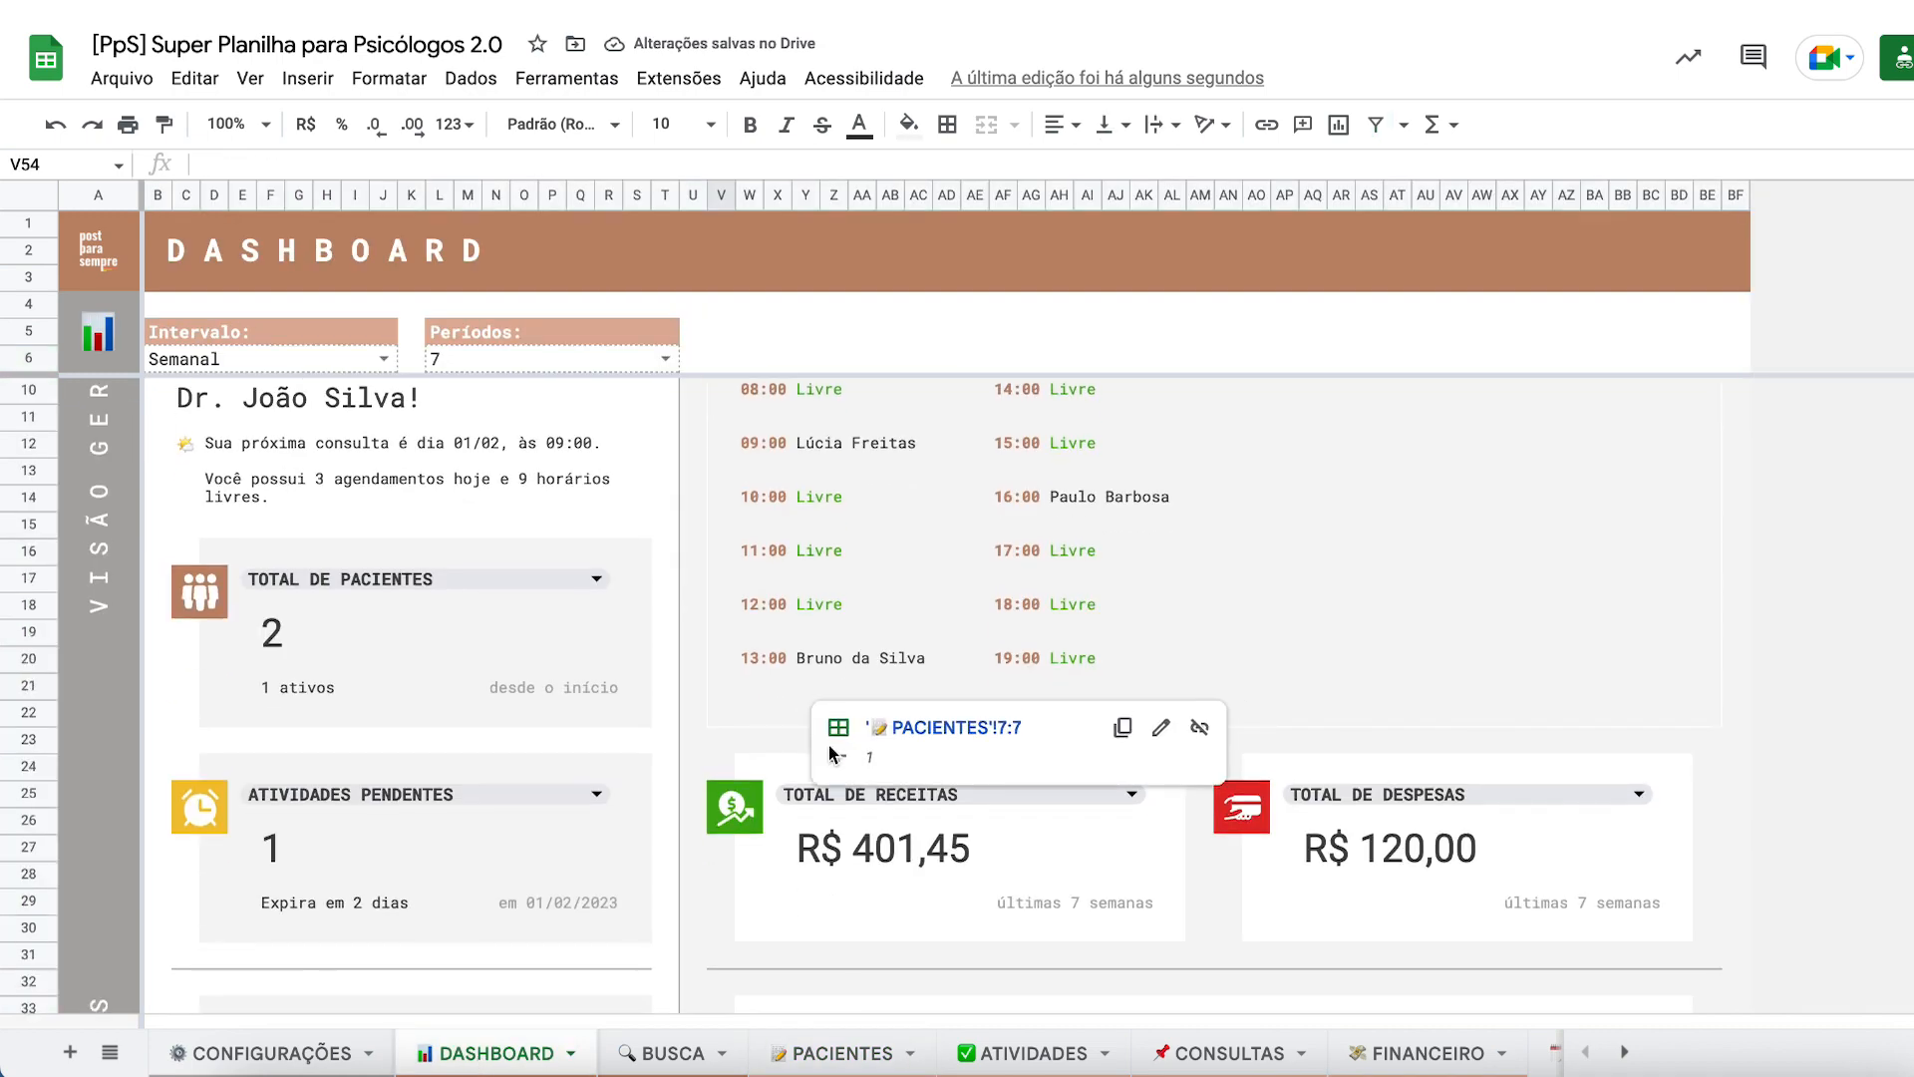
scroll(650, 846, "down", 8)
scroll(650, 845, "down", 3)
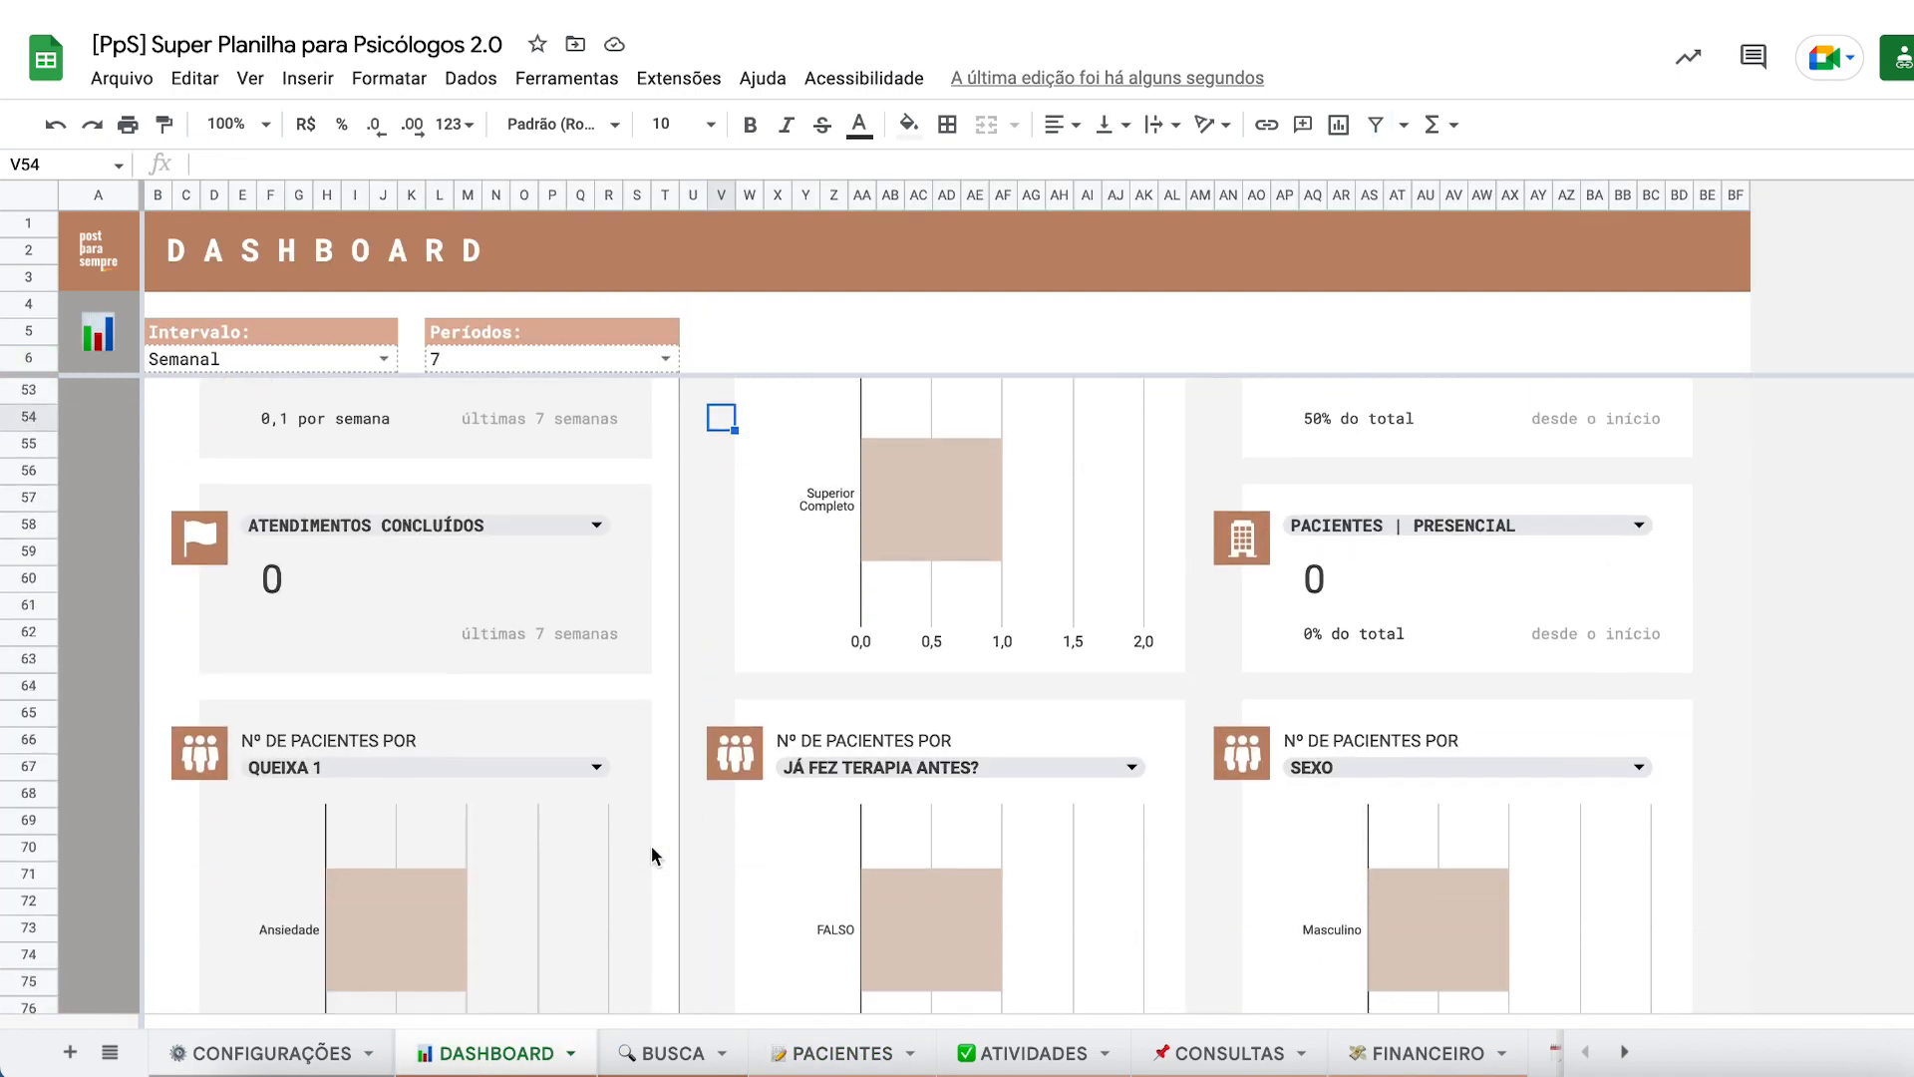
scroll(650, 845, "down", 3)
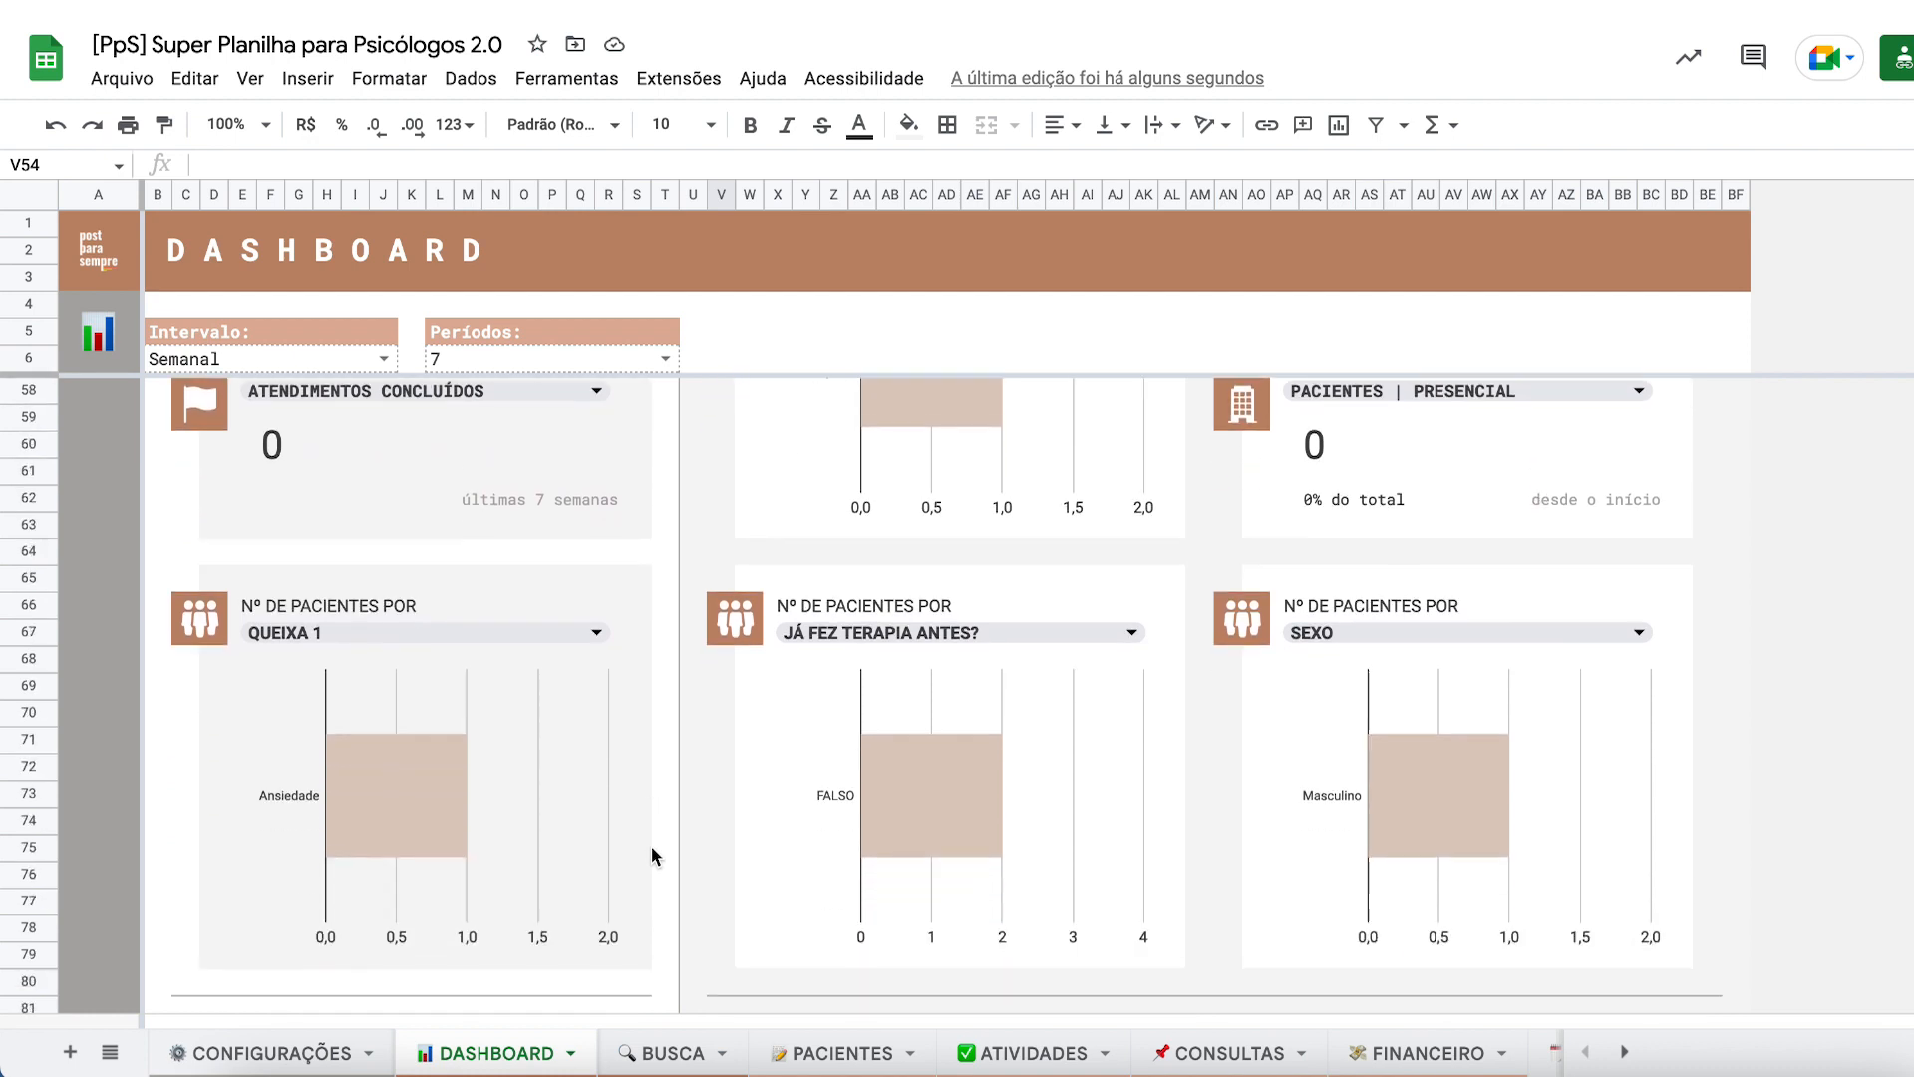
scroll(864, 690, "up", 1)
left_click(855, 578)
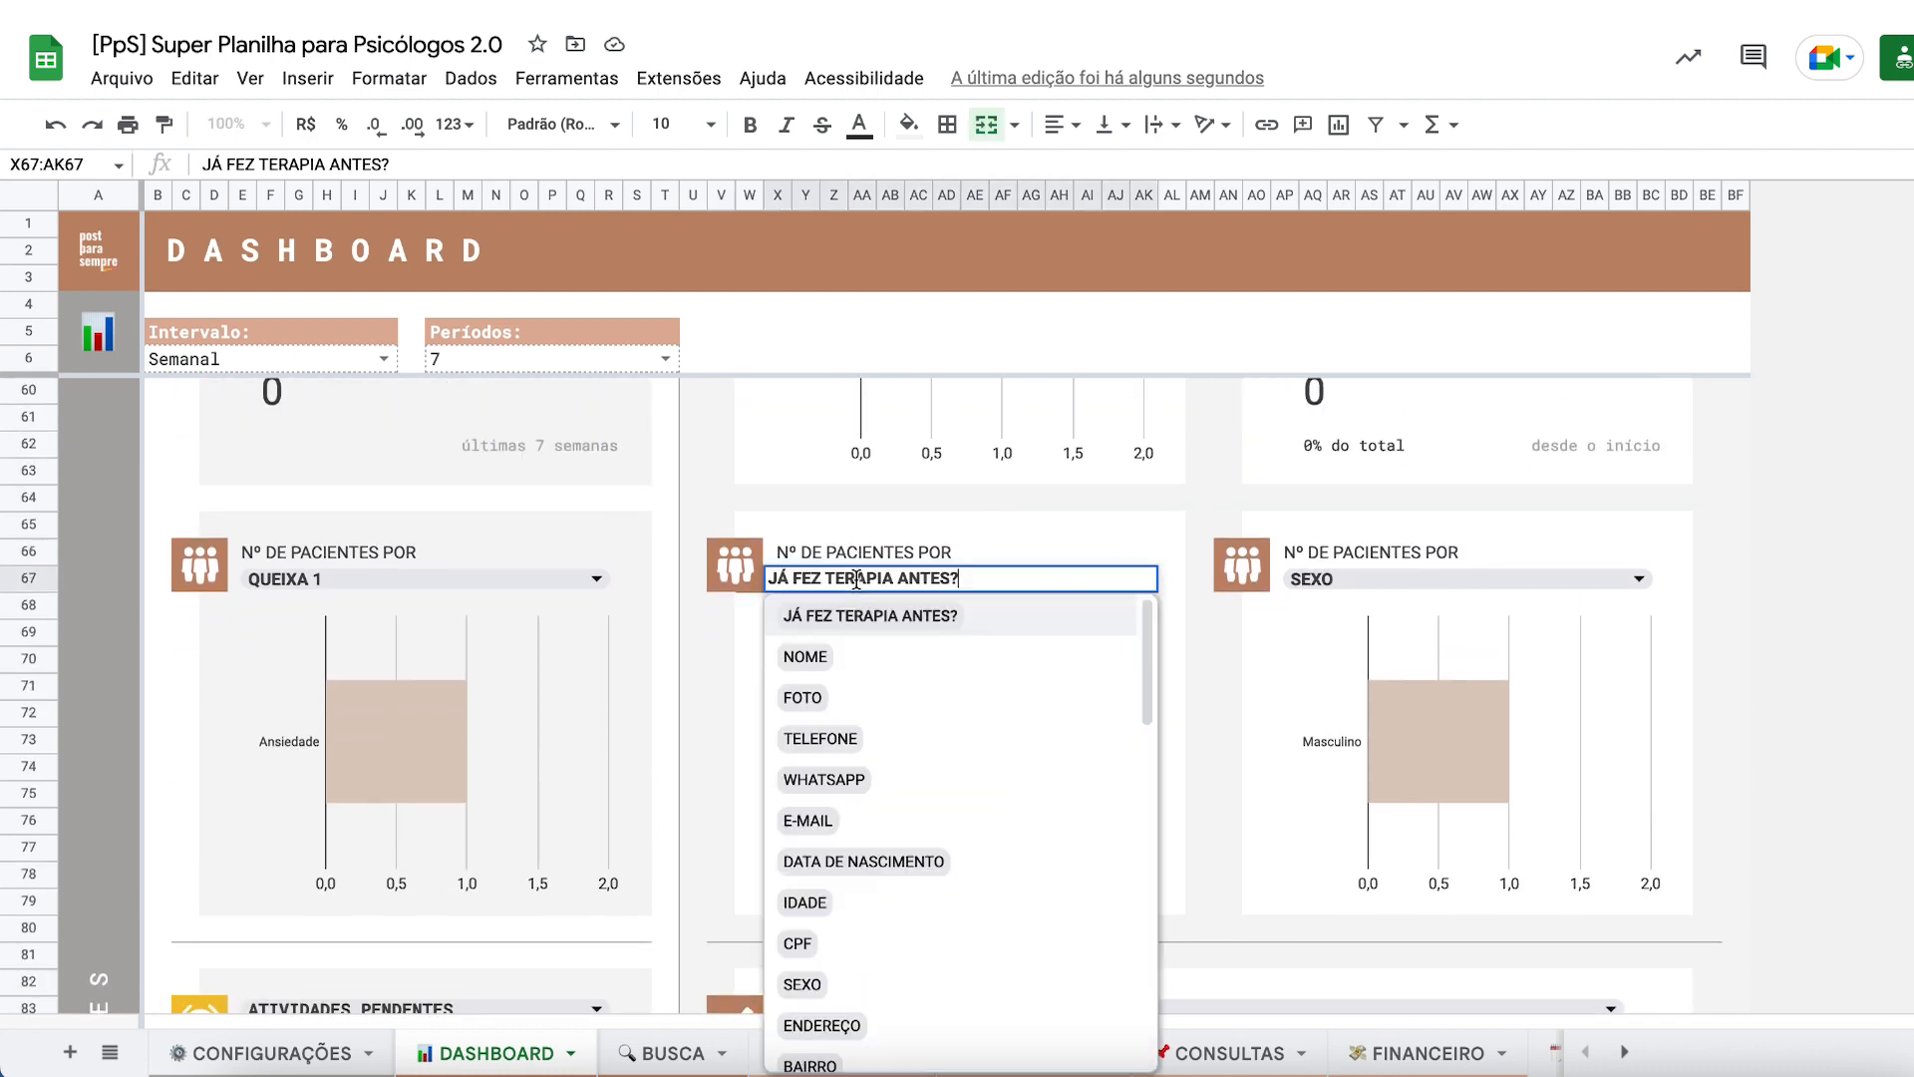
scroll(892, 833, "down", 2)
scroll(867, 842, "down", 1)
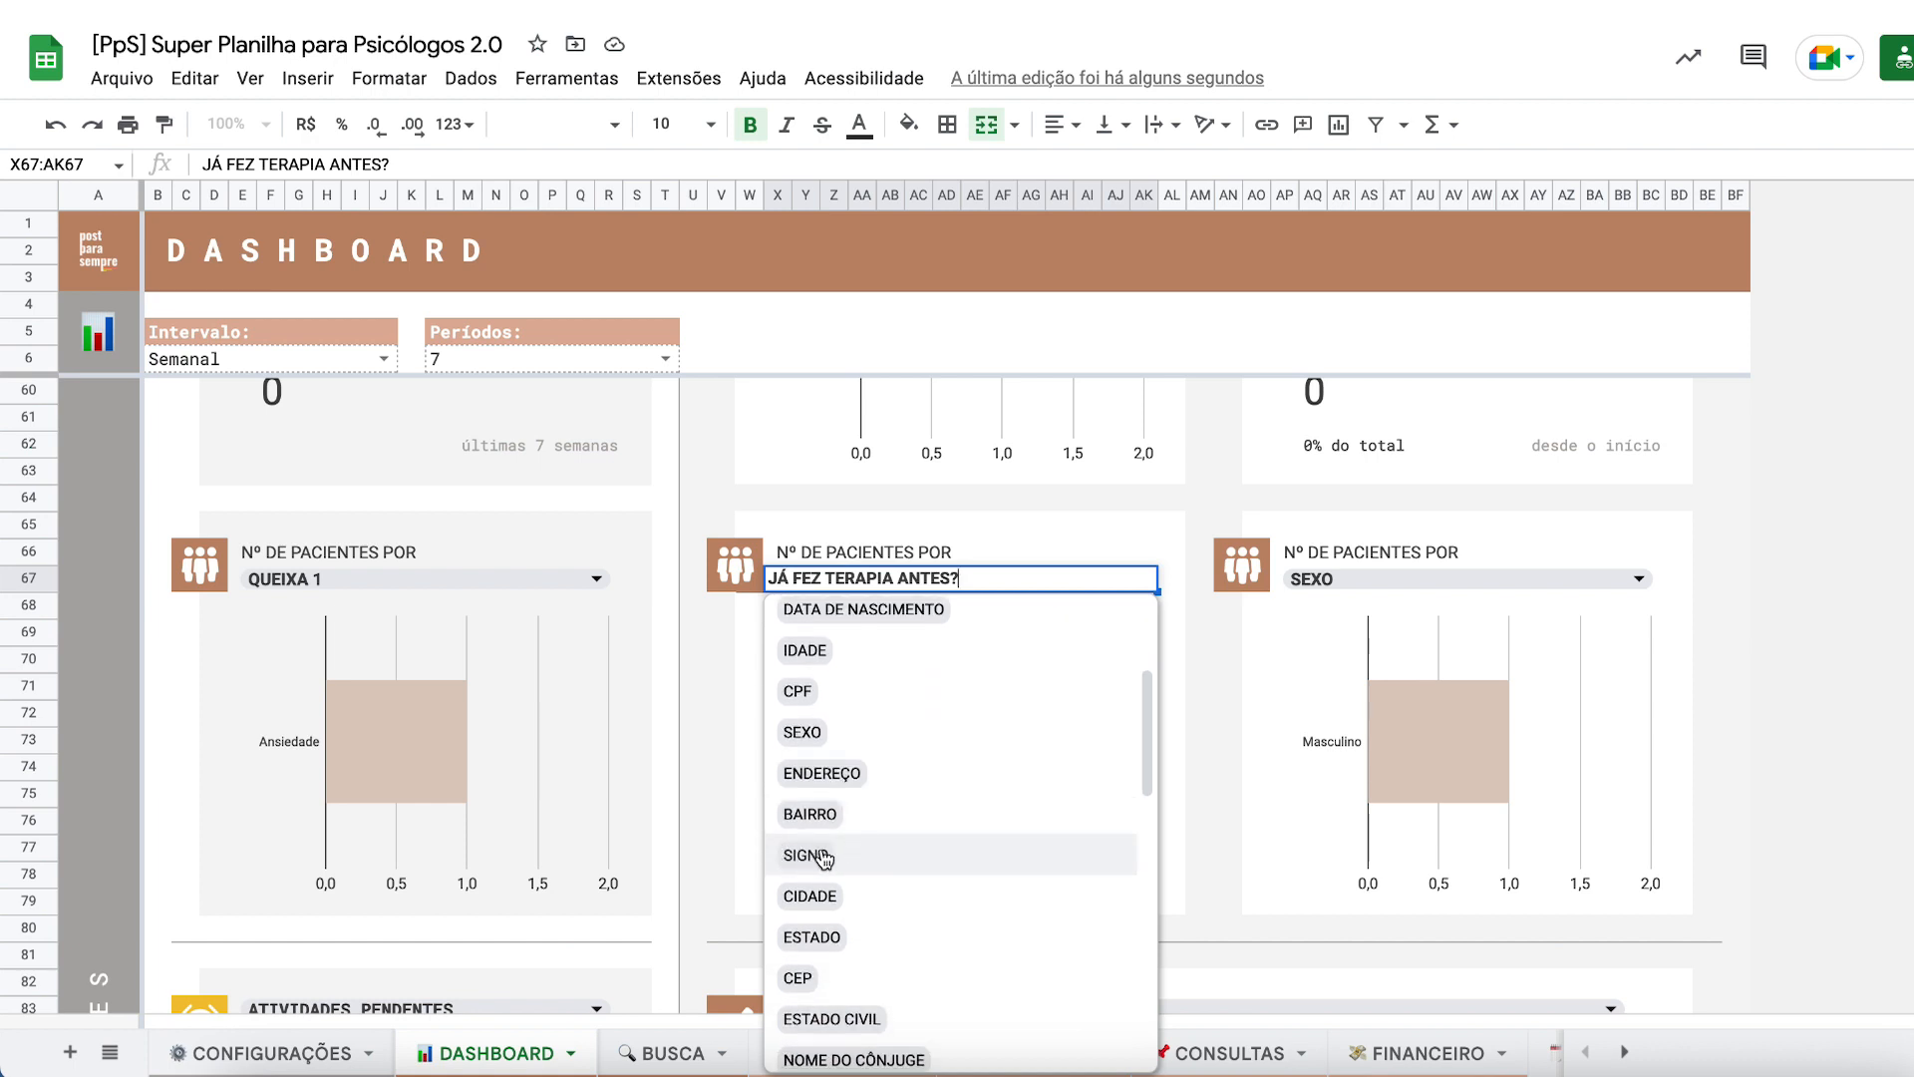
left_click(808, 856)
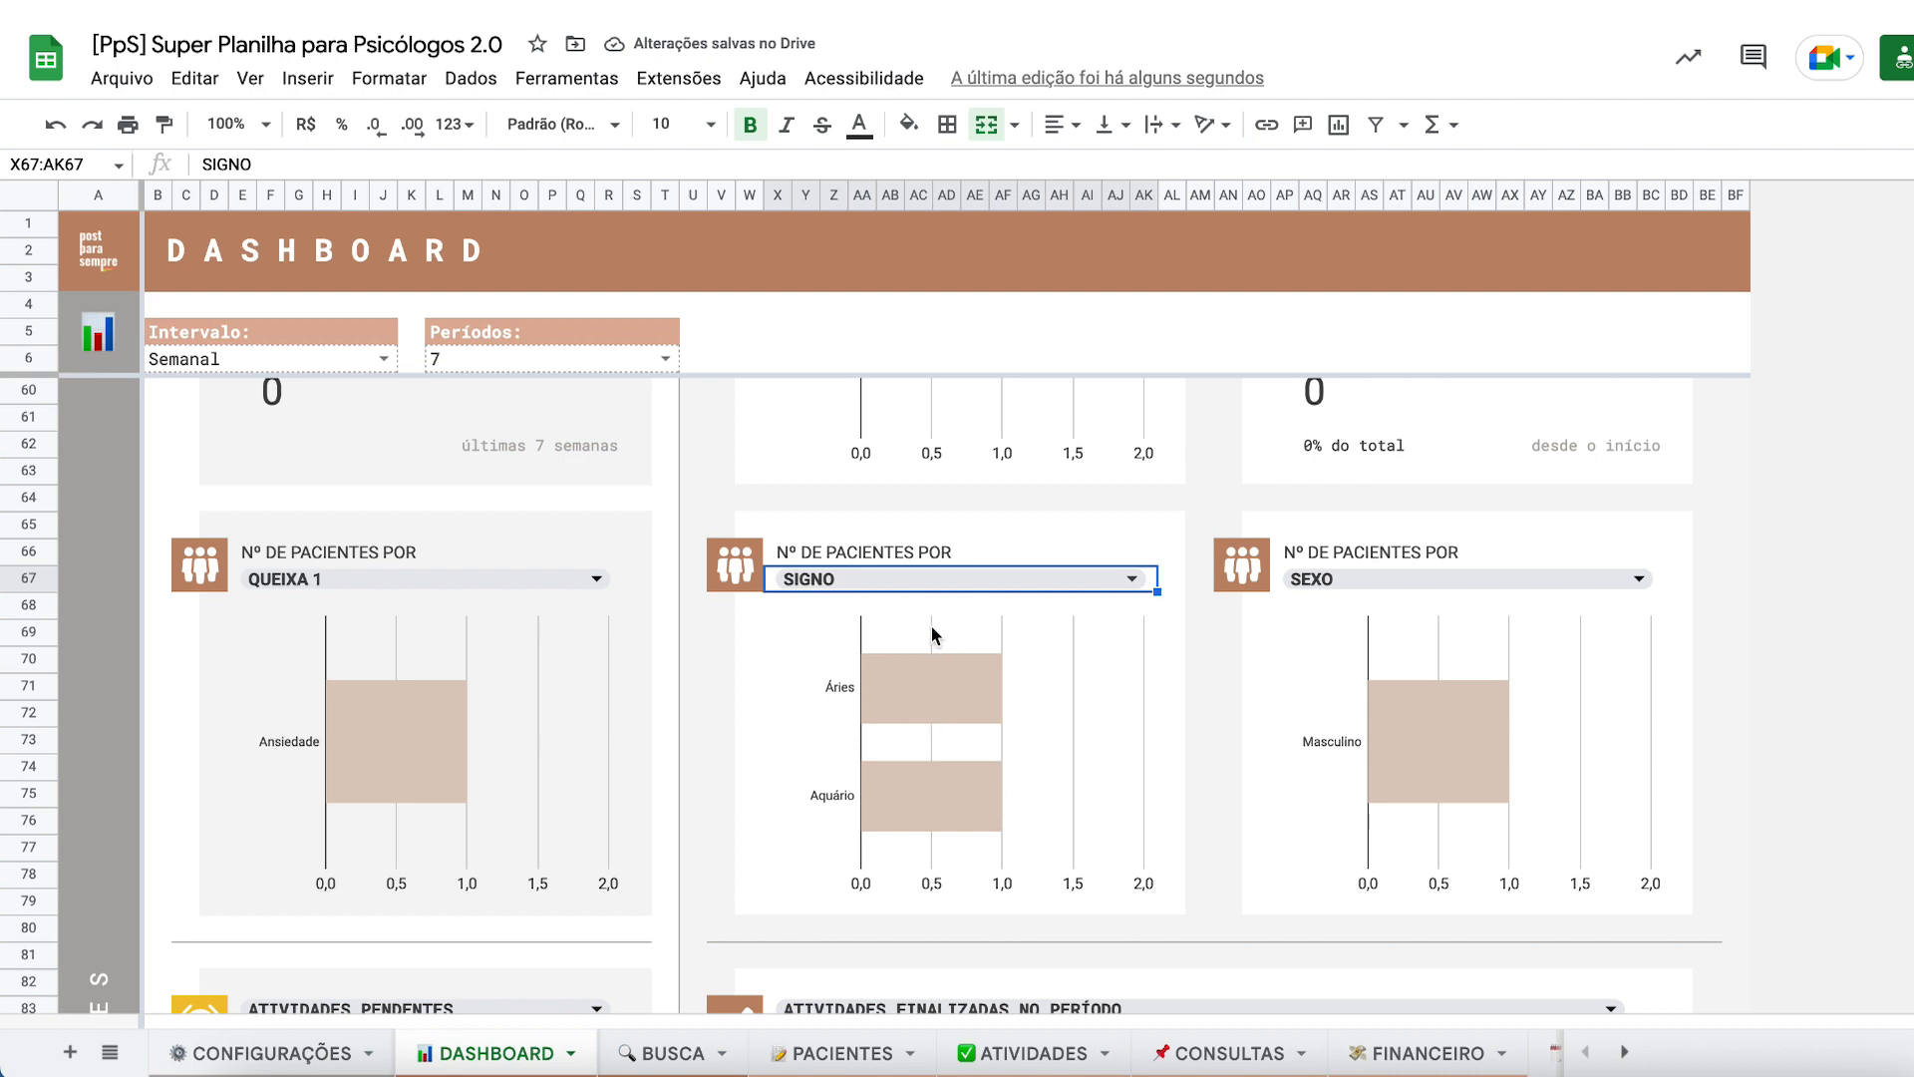
- Switch that chart's category from SIGNO to CIDADE
left_click(875, 582)
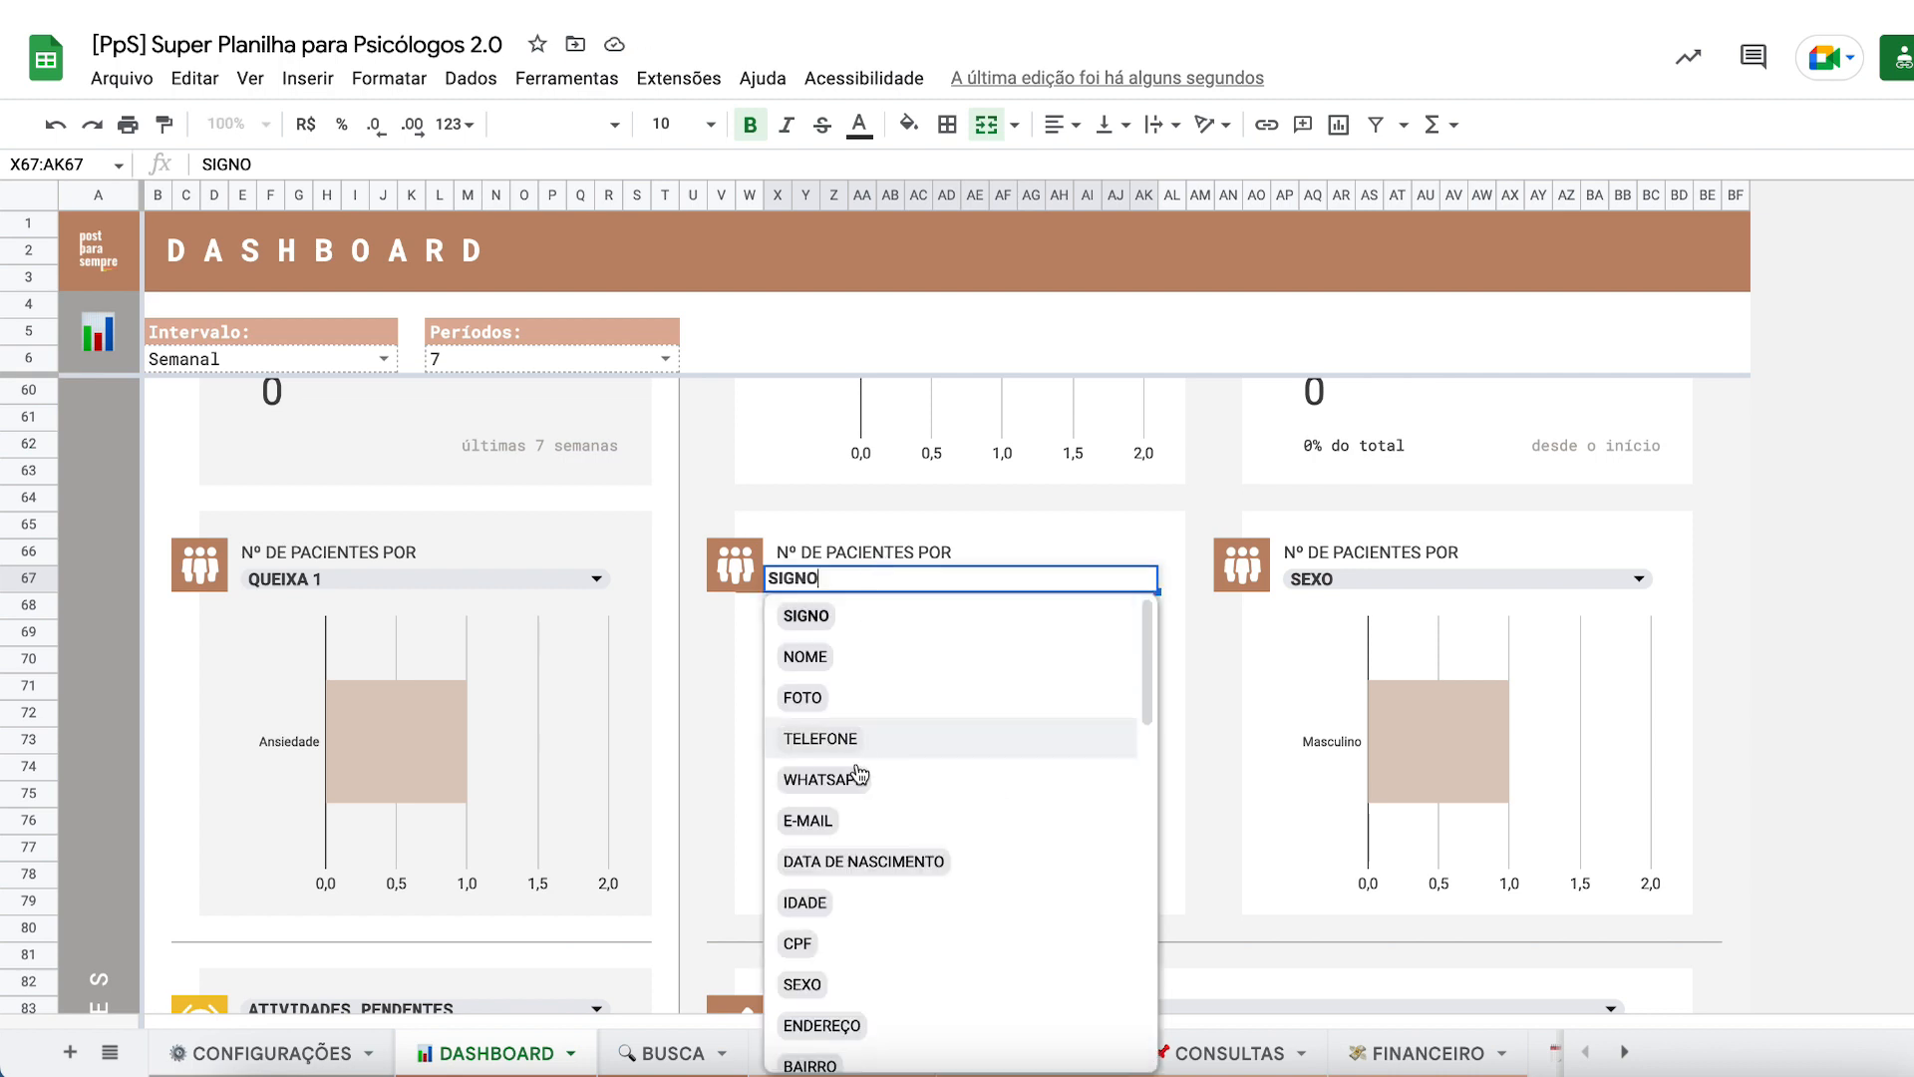
scroll(863, 808, "down", 2)
scroll(864, 807, "down", 2)
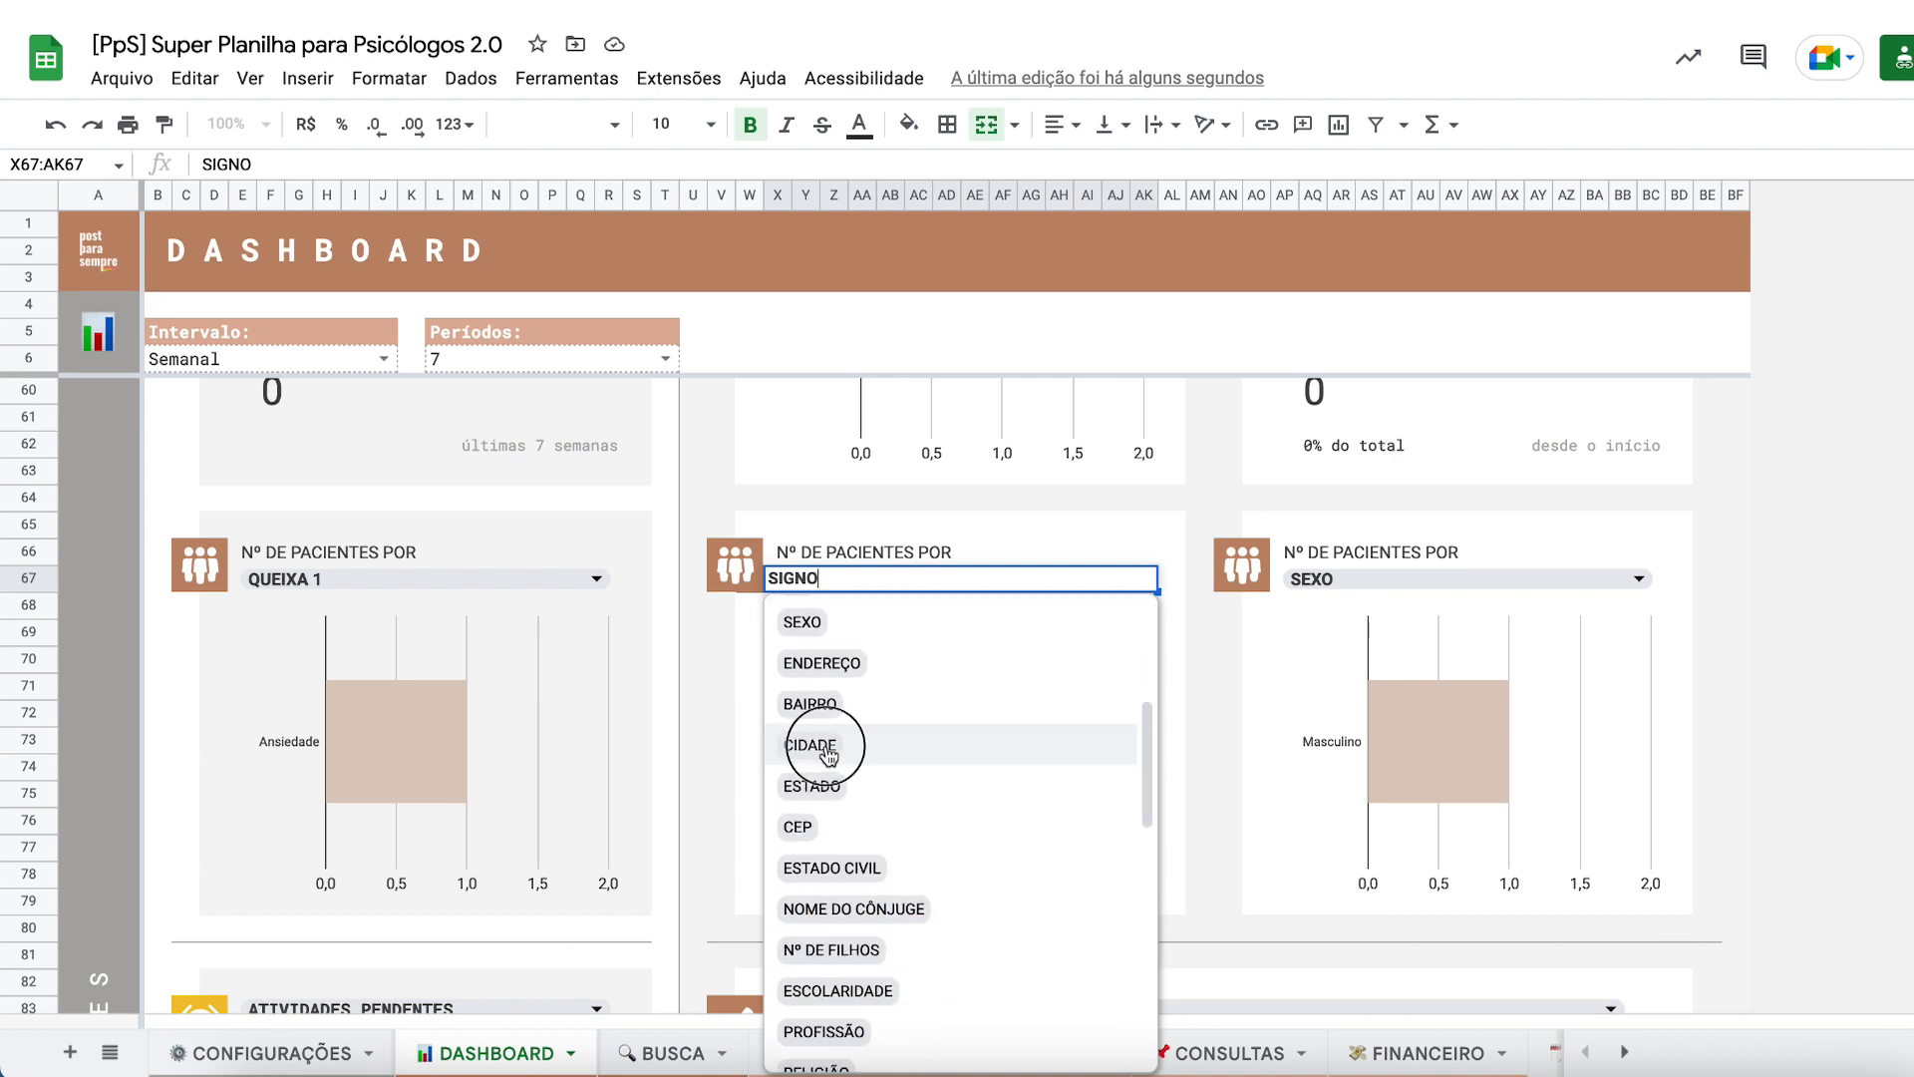
left_click(838, 748)
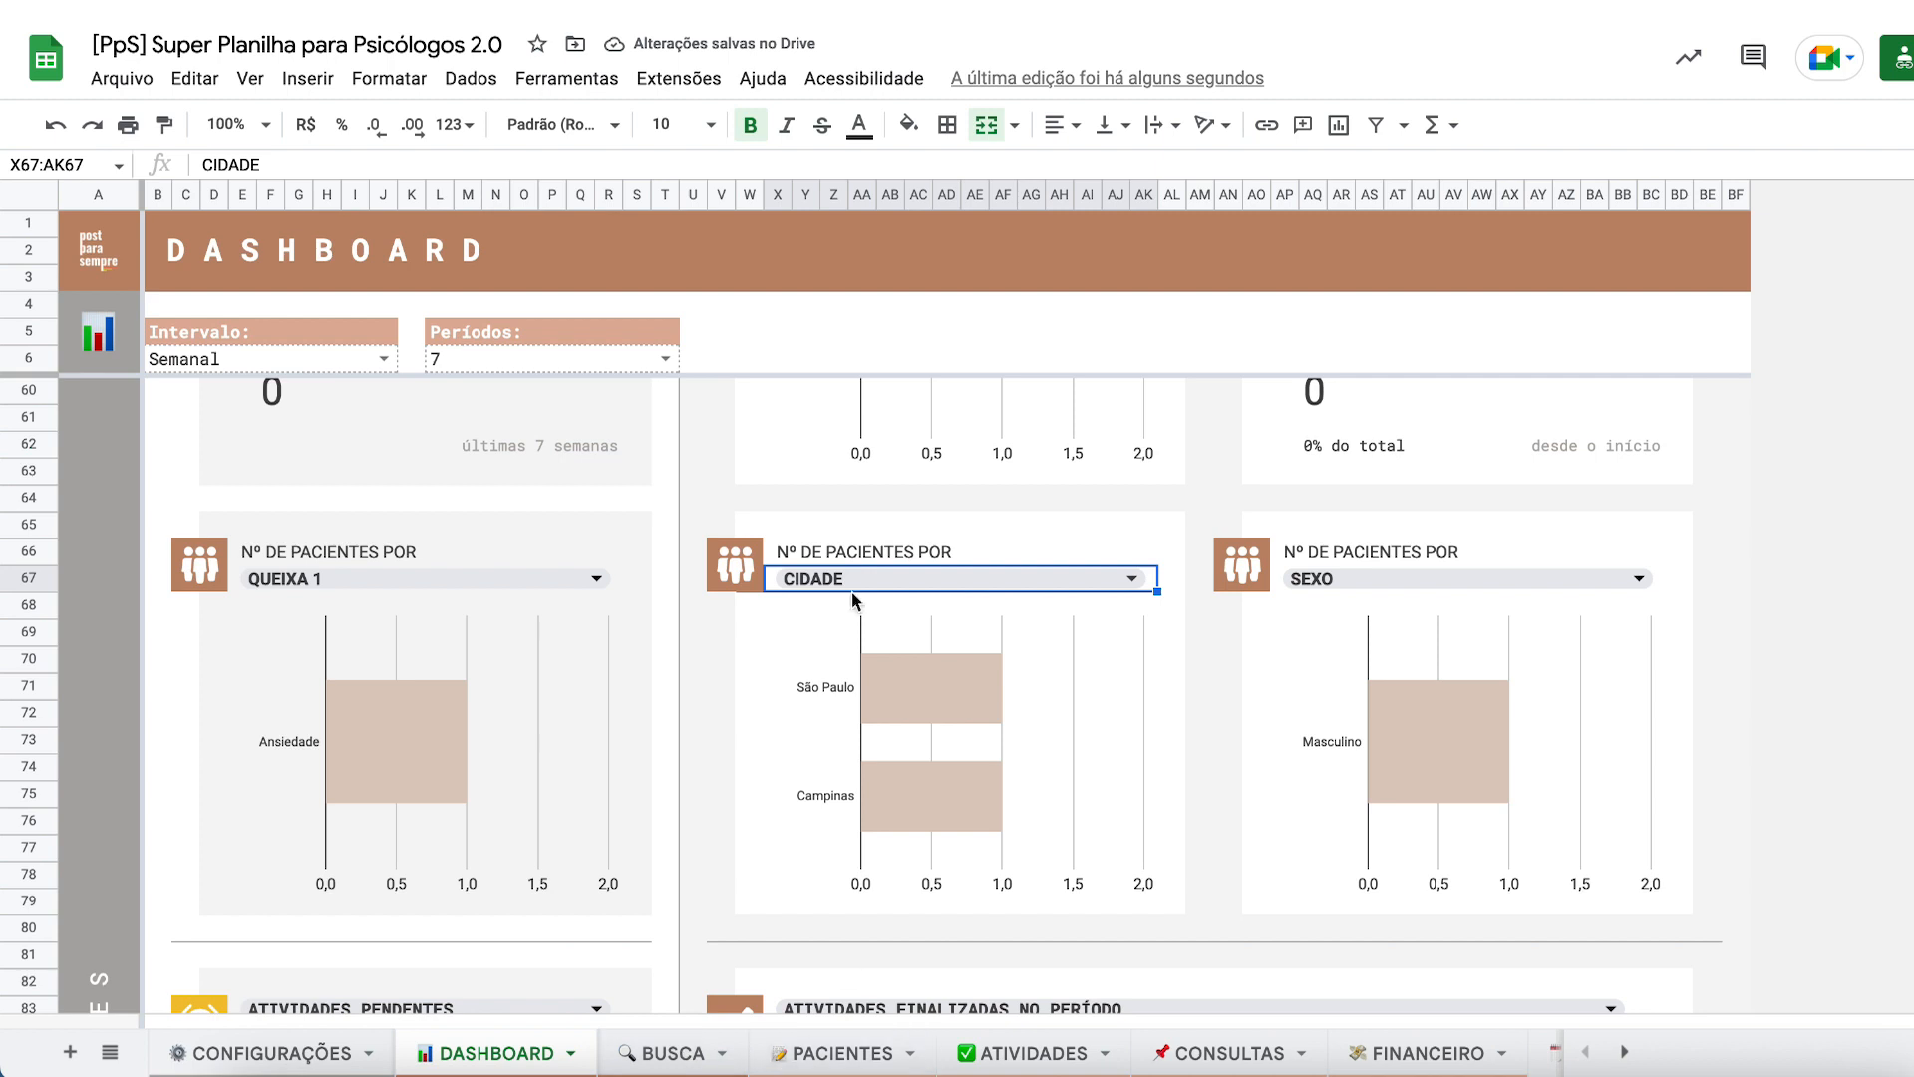
left_click(795, 1061)
- Delete the Cidade column from the PACIENTES sheet
right_click(1508, 193)
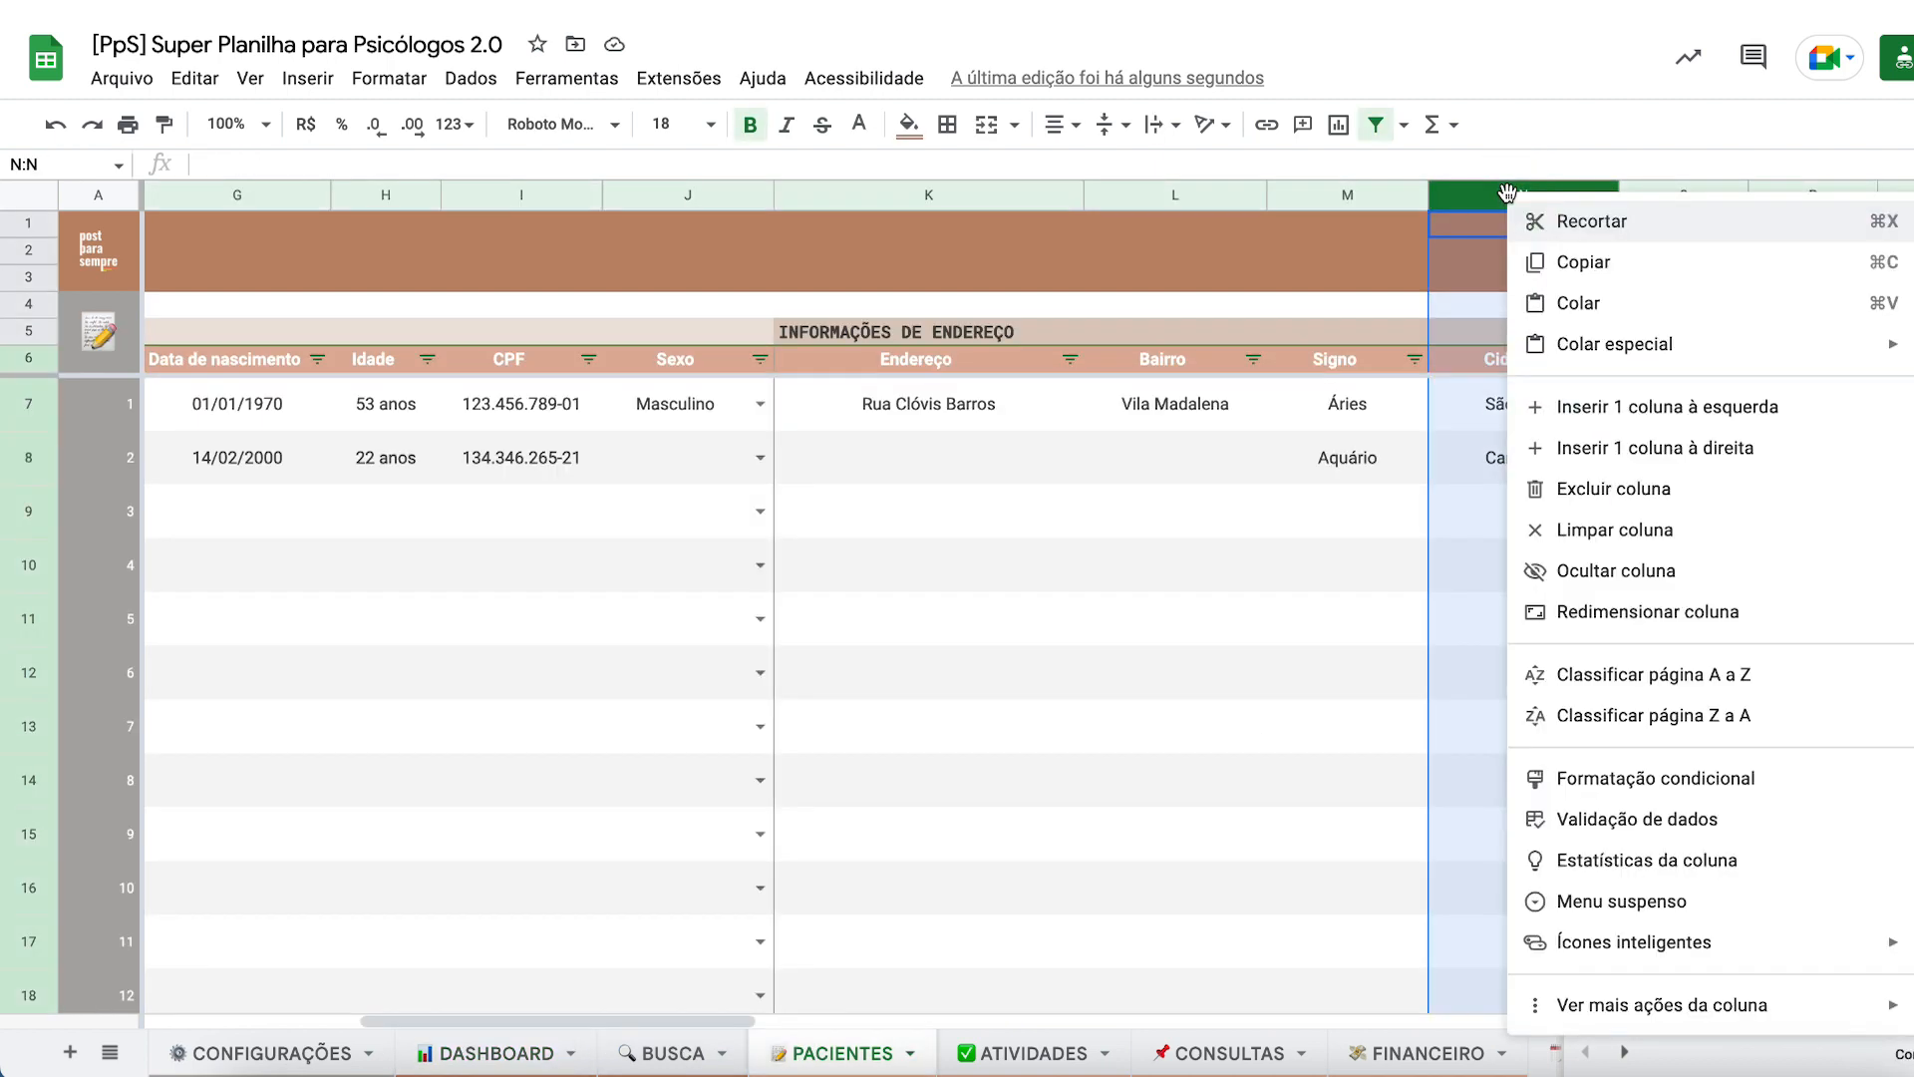
left_click(1530, 487)
left_click(1316, 516)
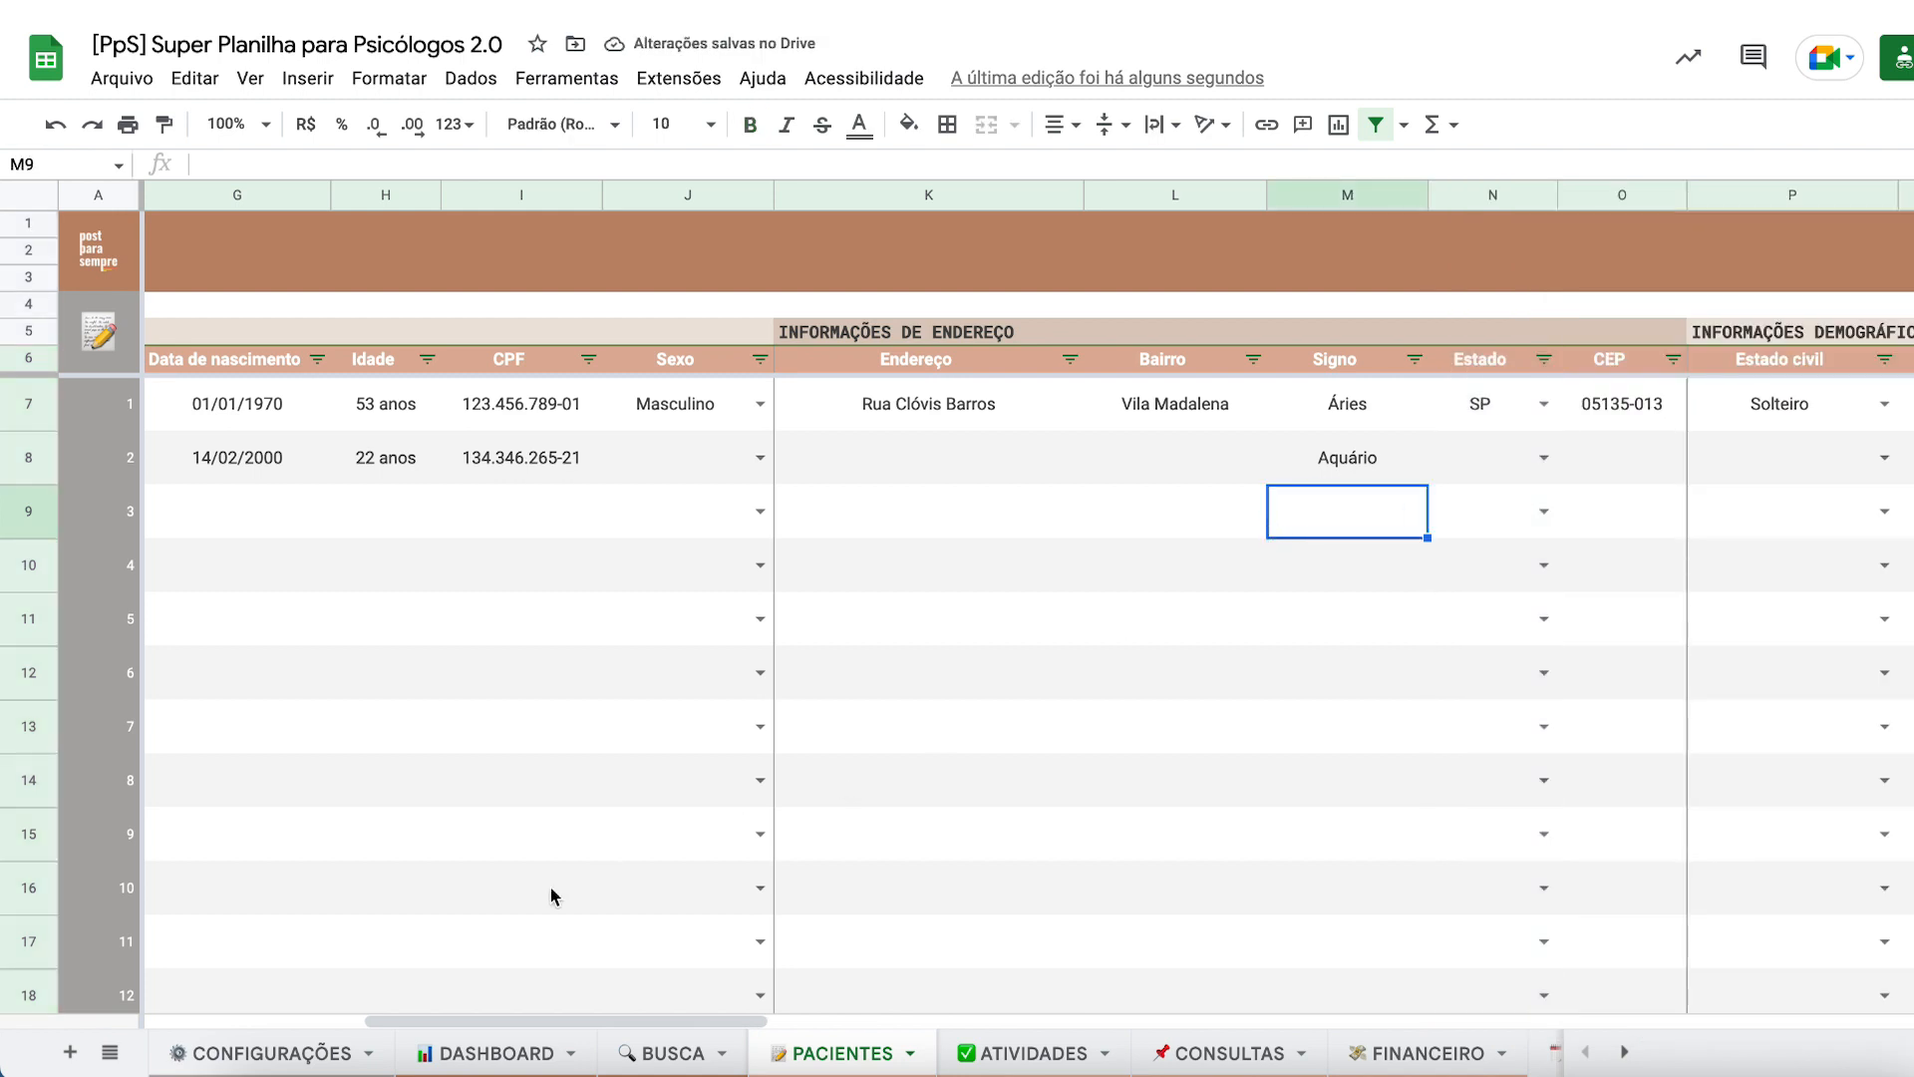
- Set the dashboard chart to BAIRRO, dismiss the invalid-entry warning, then undo back to CIDADE
left_click(461, 1051)
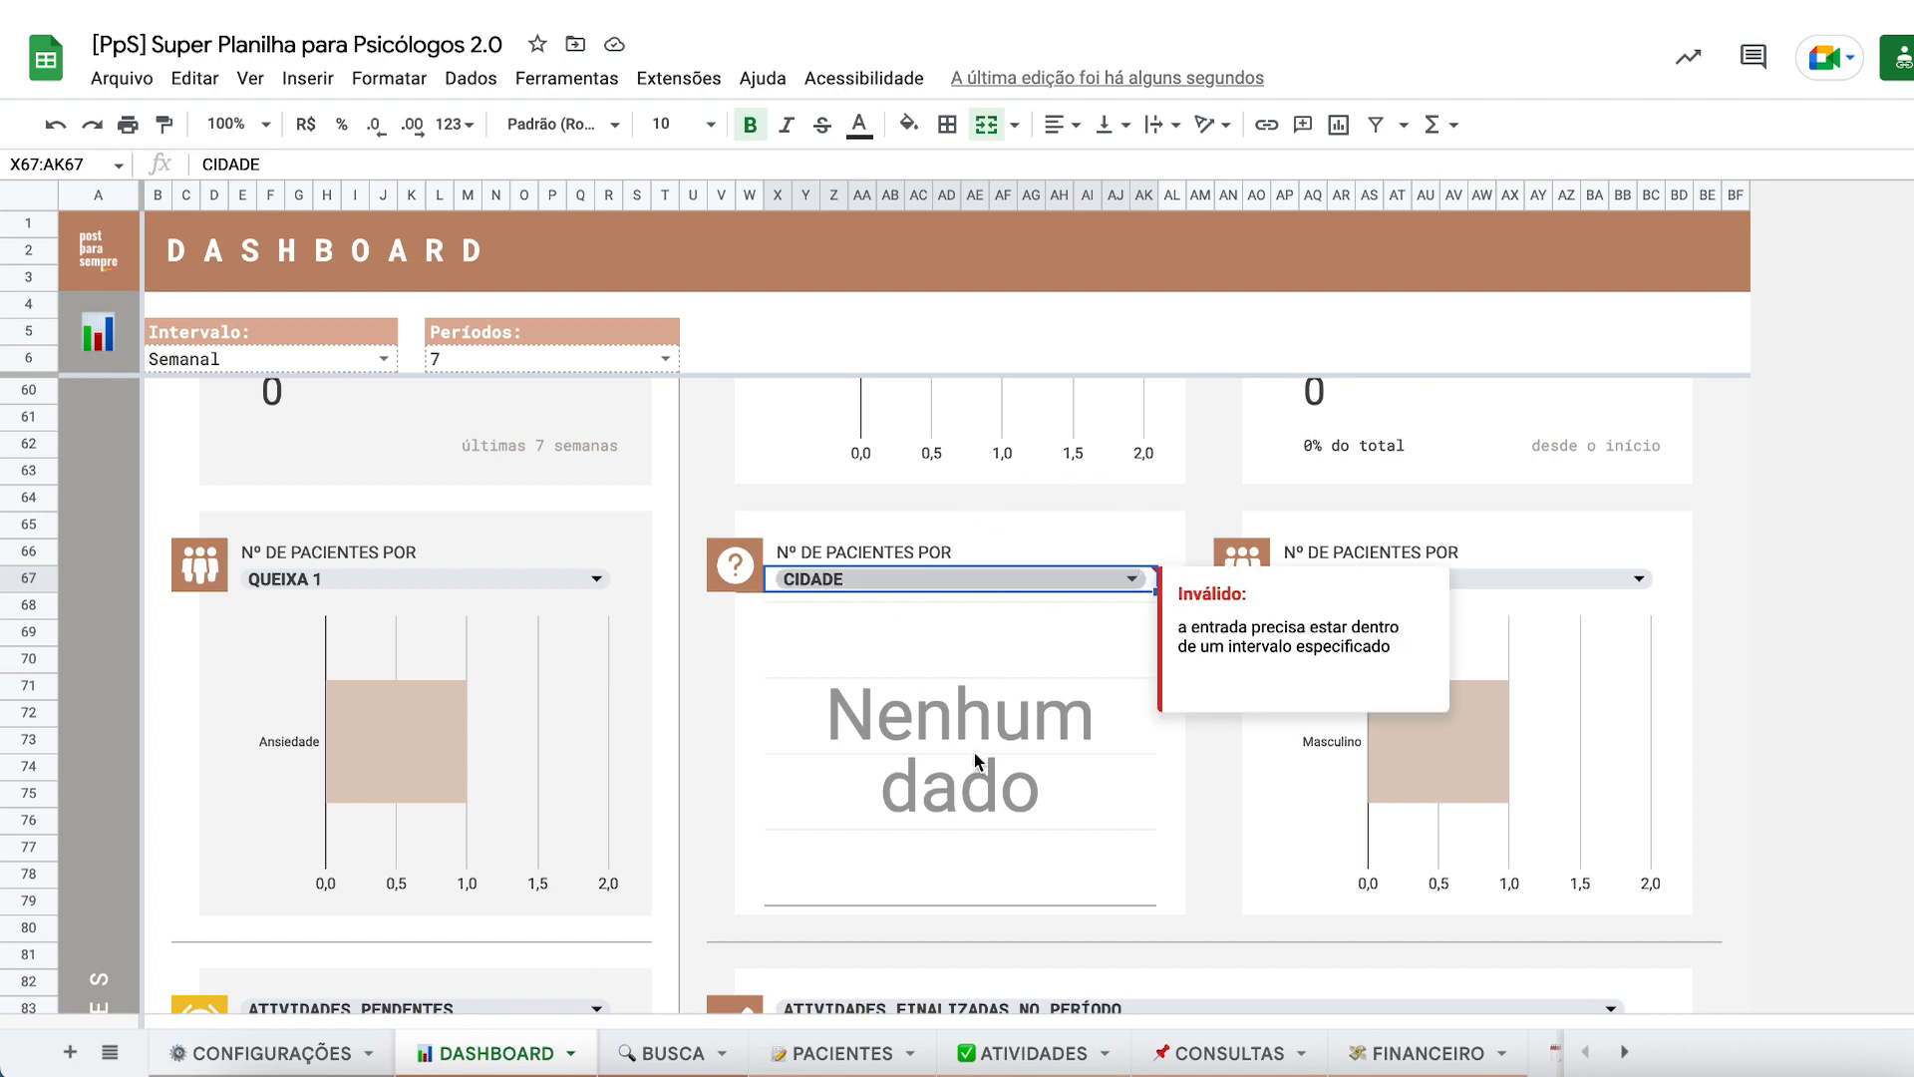
left_click(1137, 578)
scroll(828, 802, "down", 3)
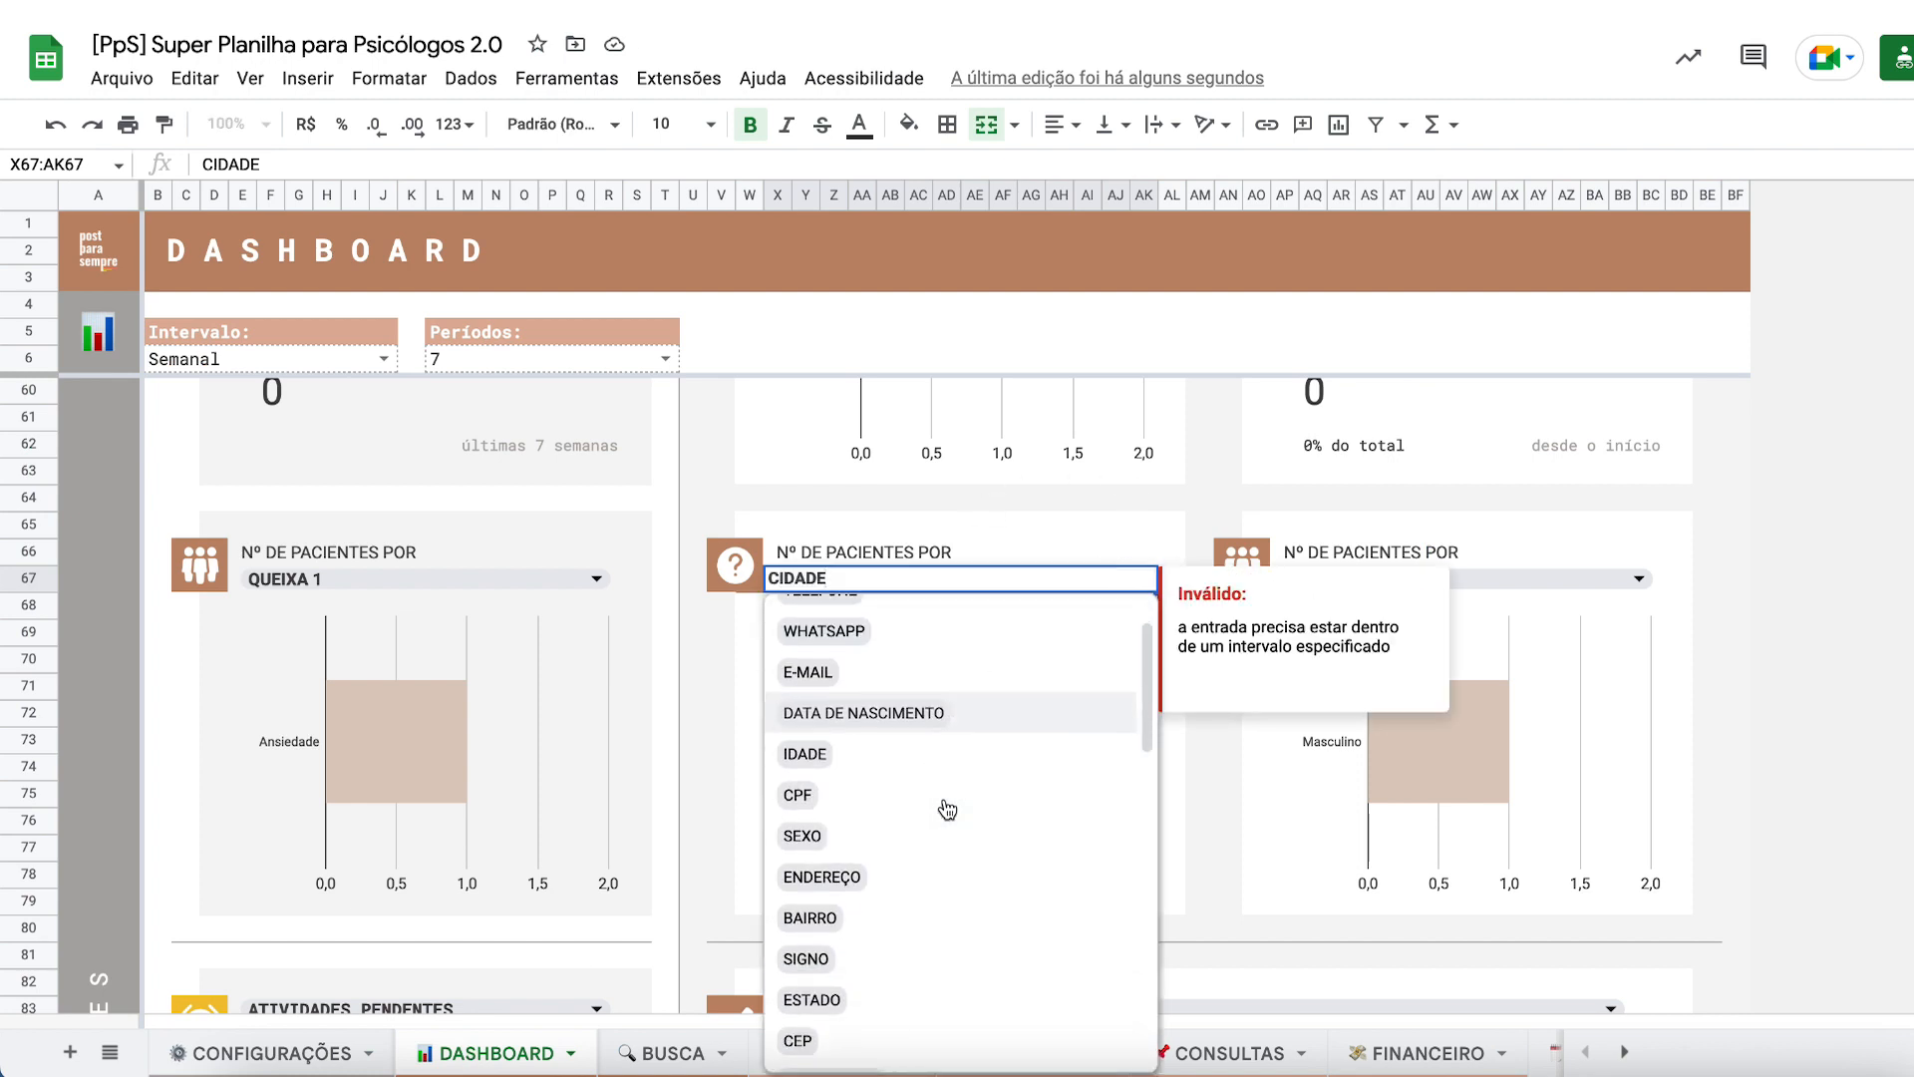
left_click(890, 820)
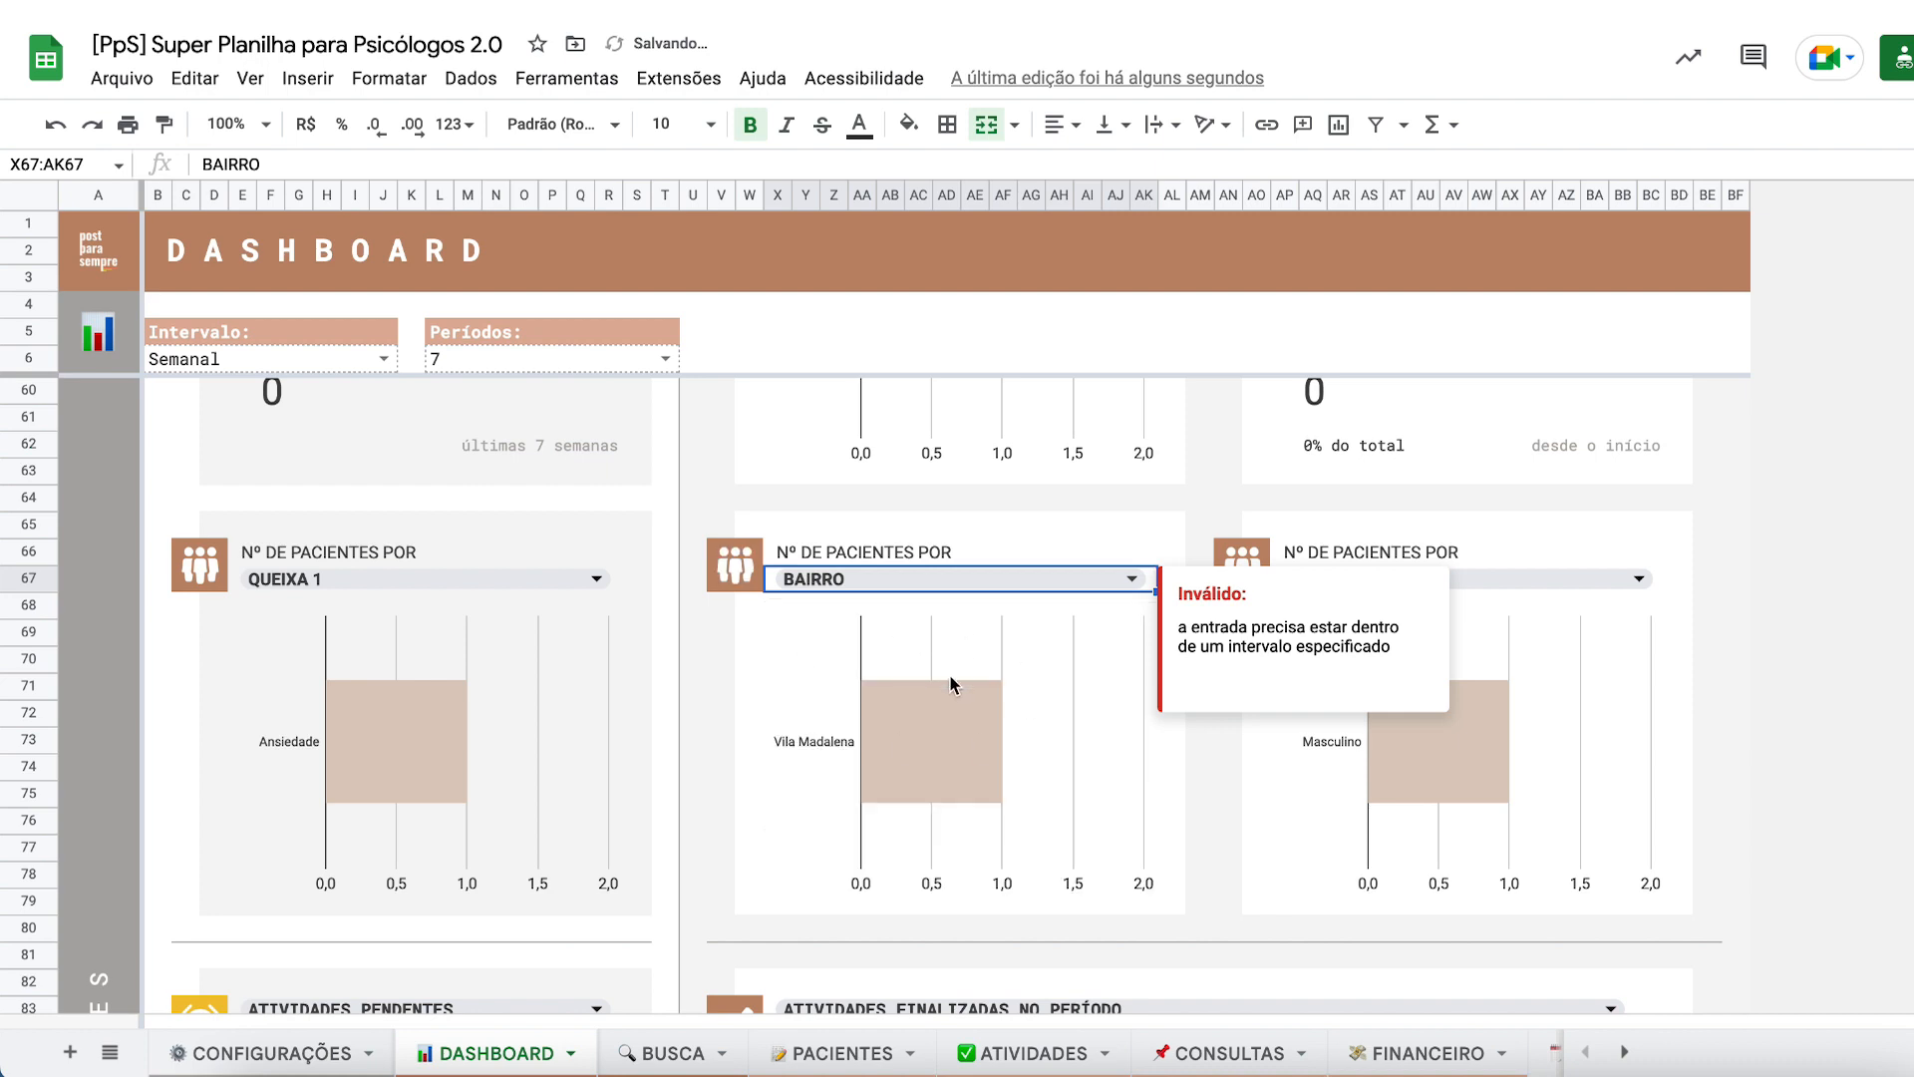
left_click(665, 663)
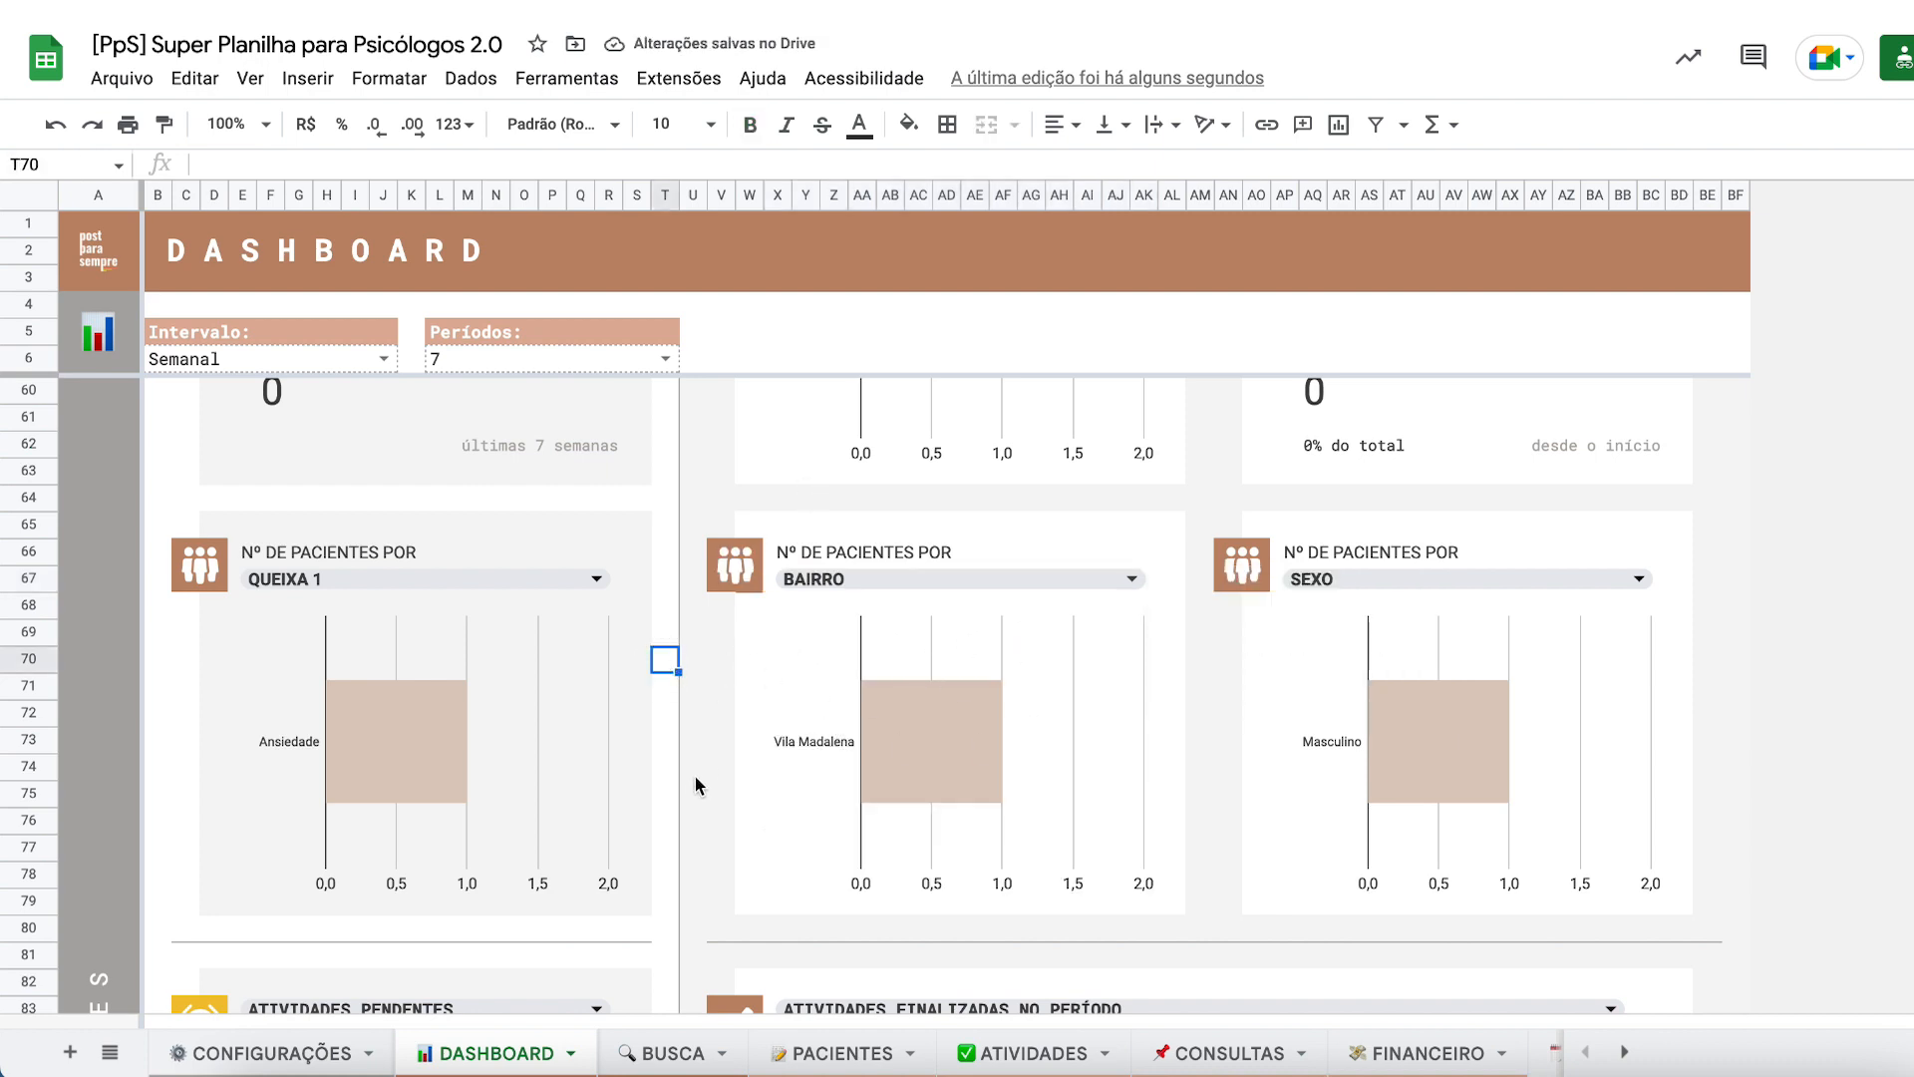
key("ctrl+z")
key("ctrl+z")
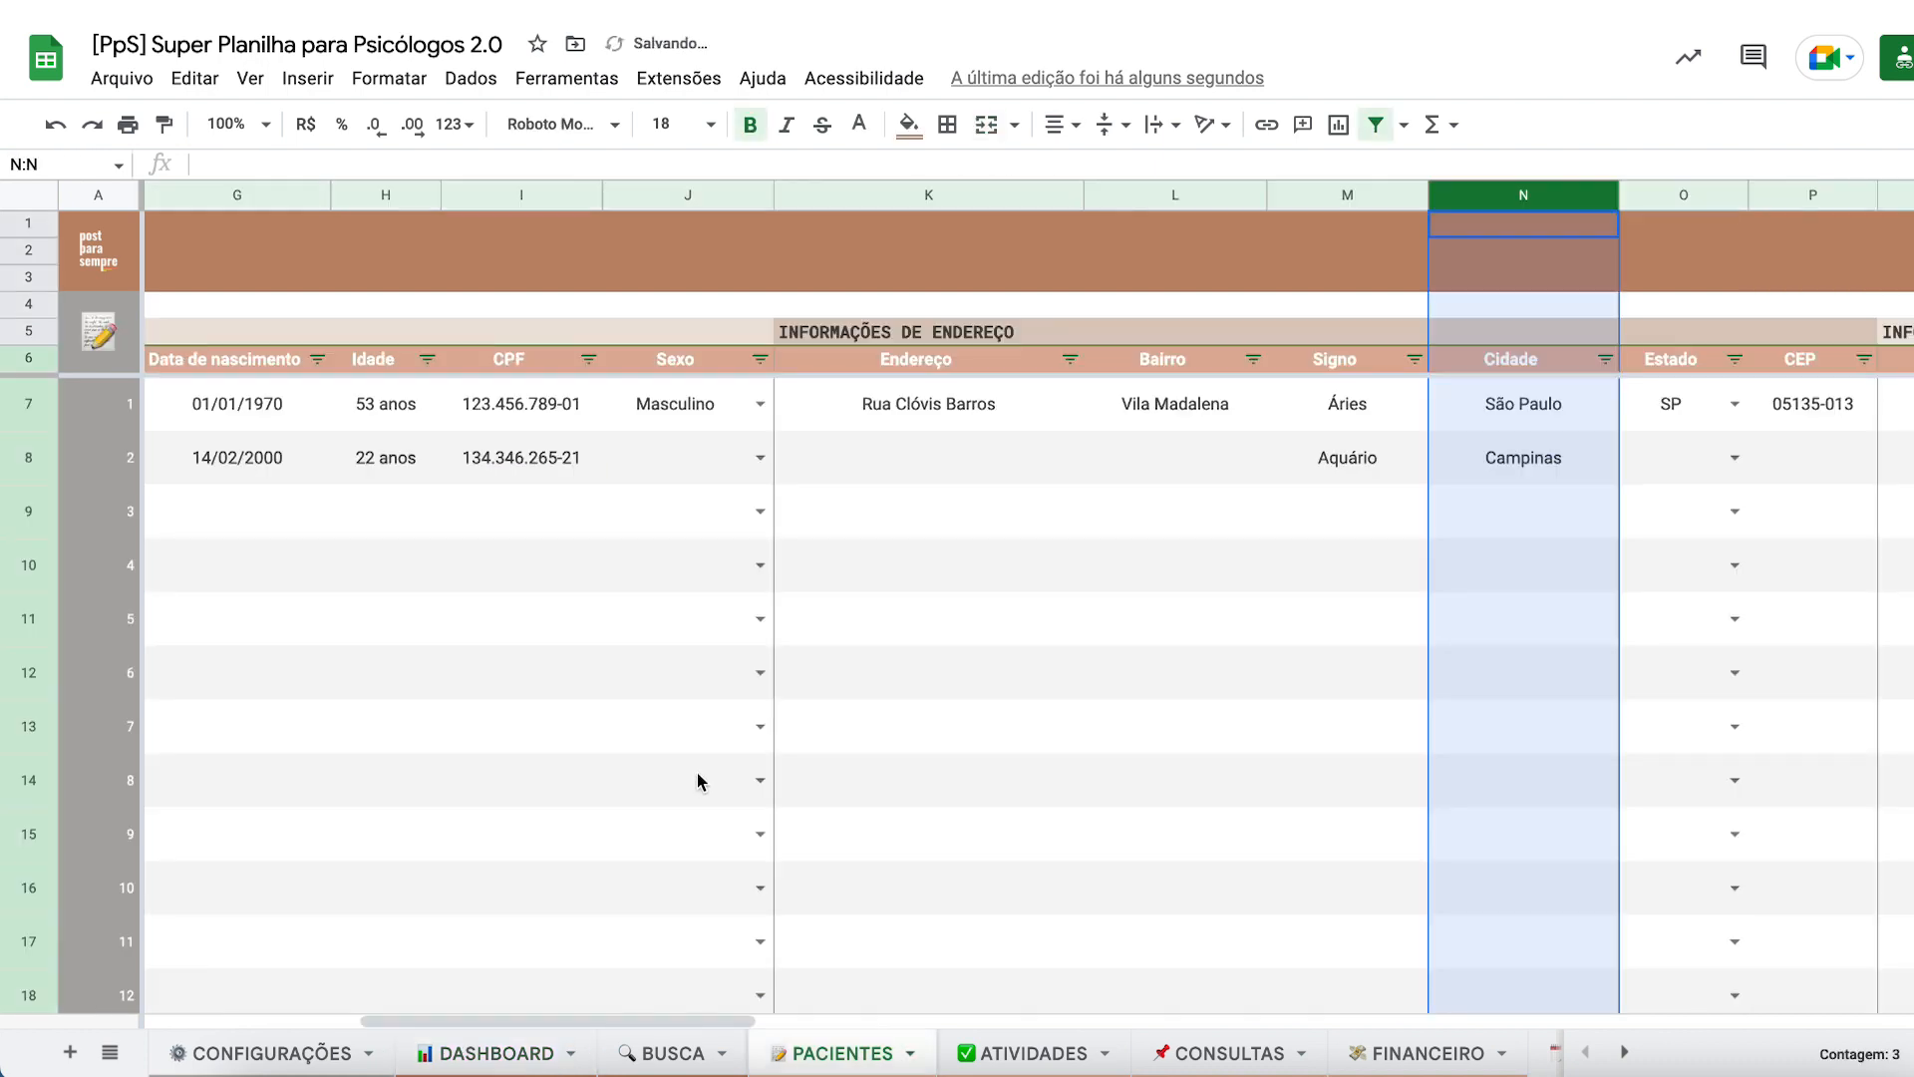
left_click(1217, 525)
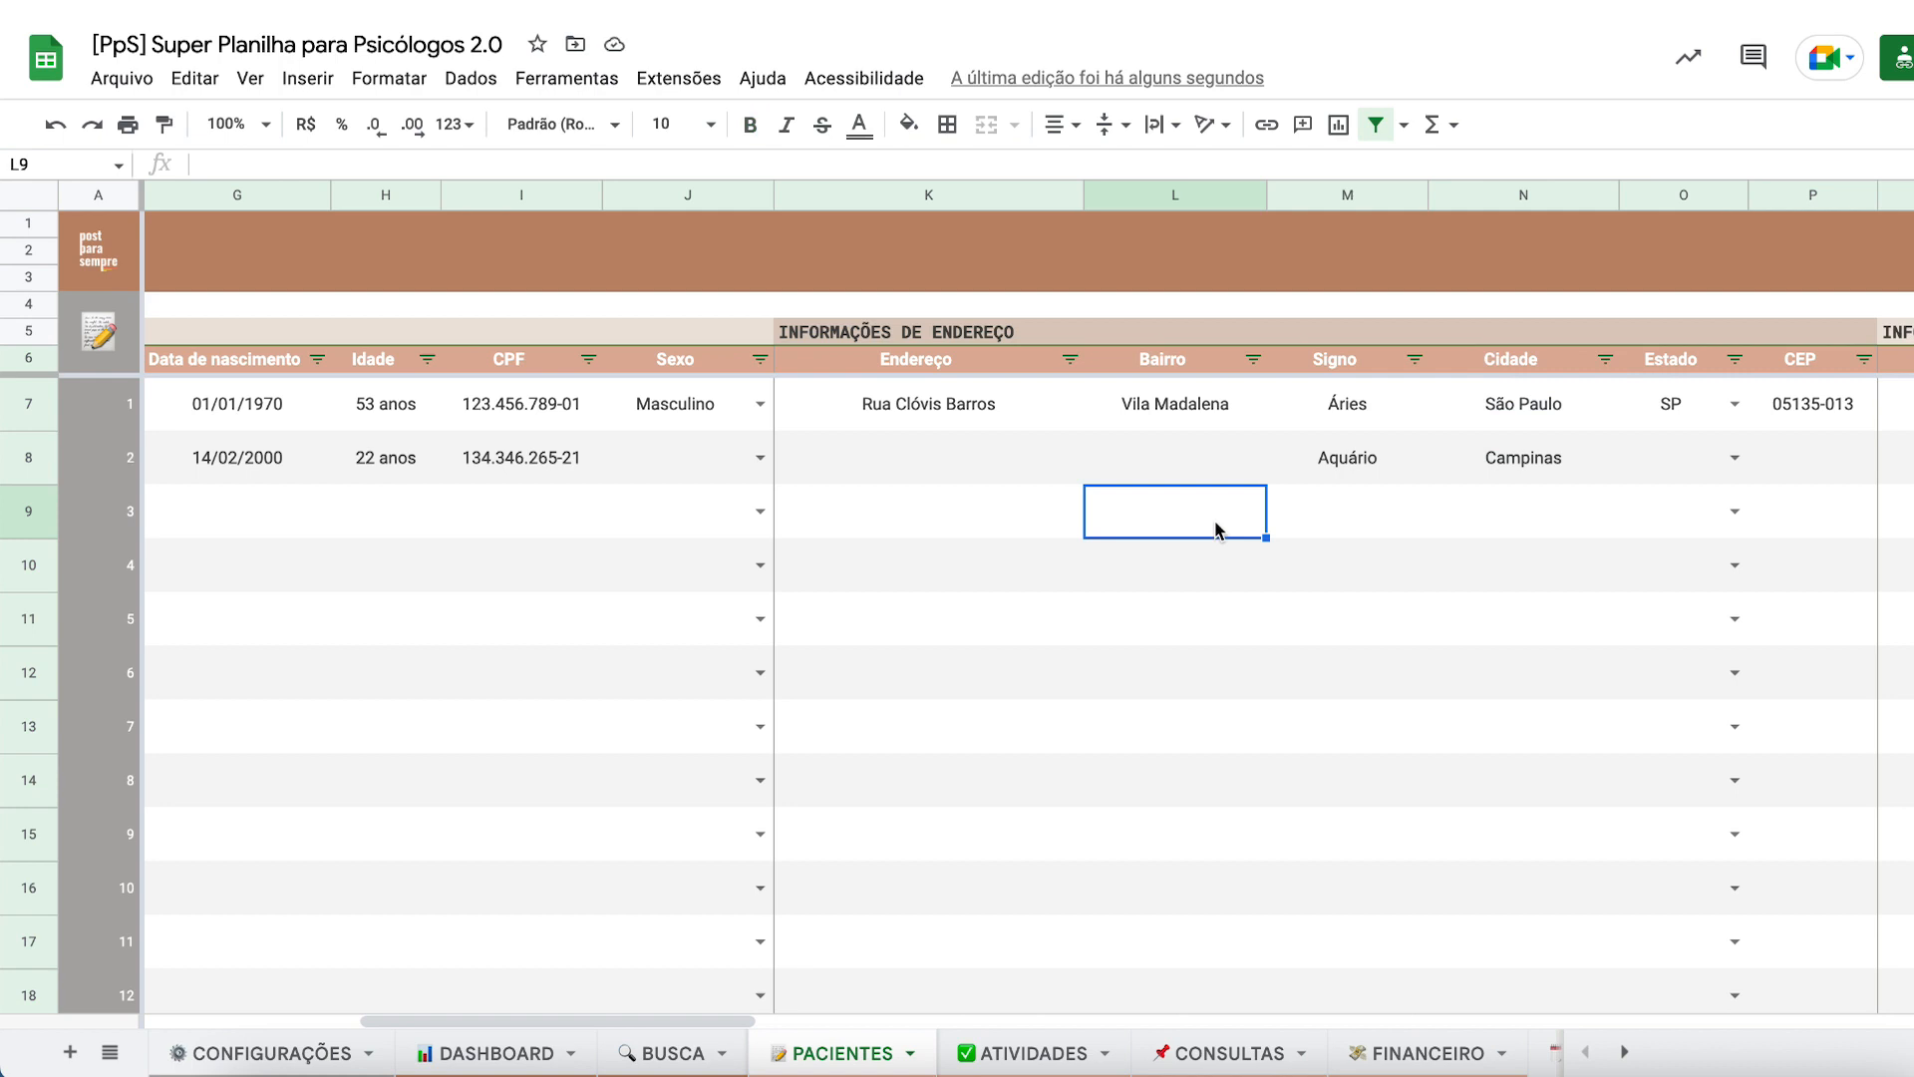
left_click(670, 1055)
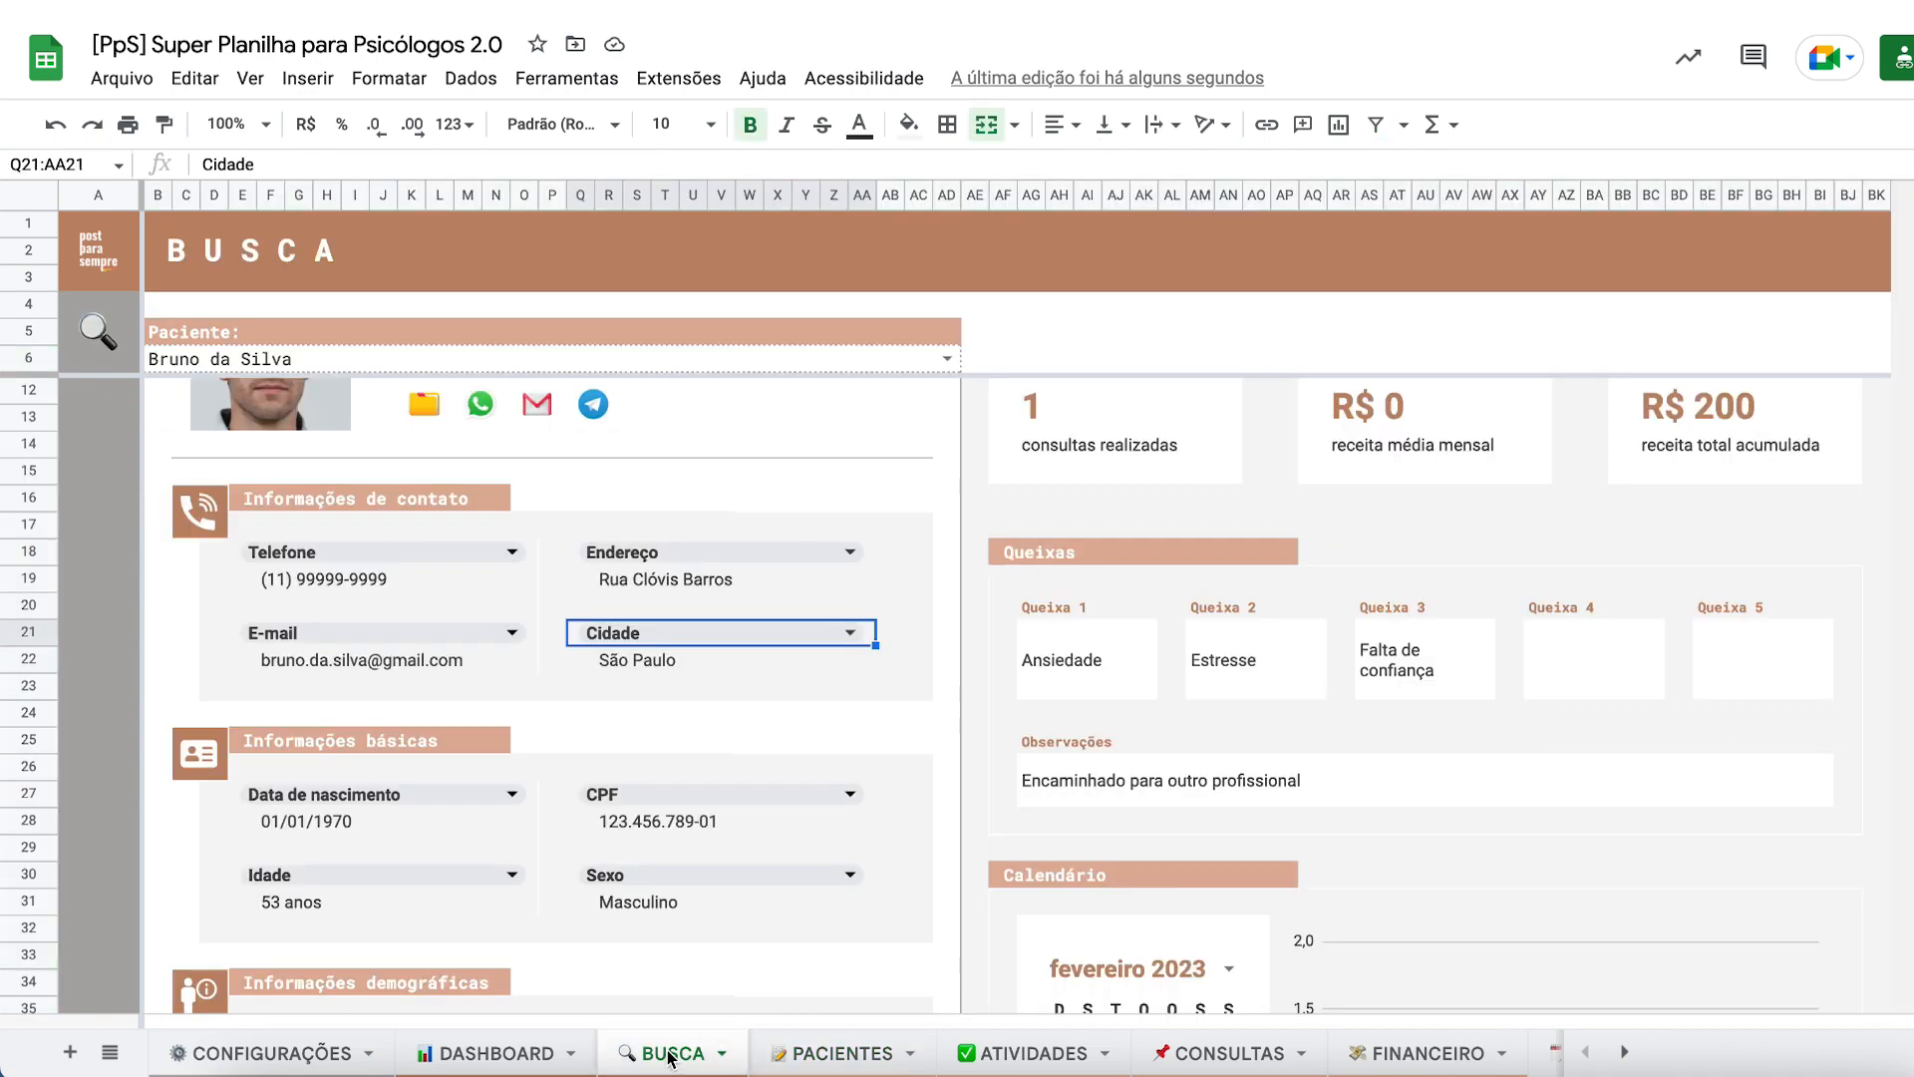
scroll(921, 744, "down", 5)
scroll(921, 741, "up", 7)
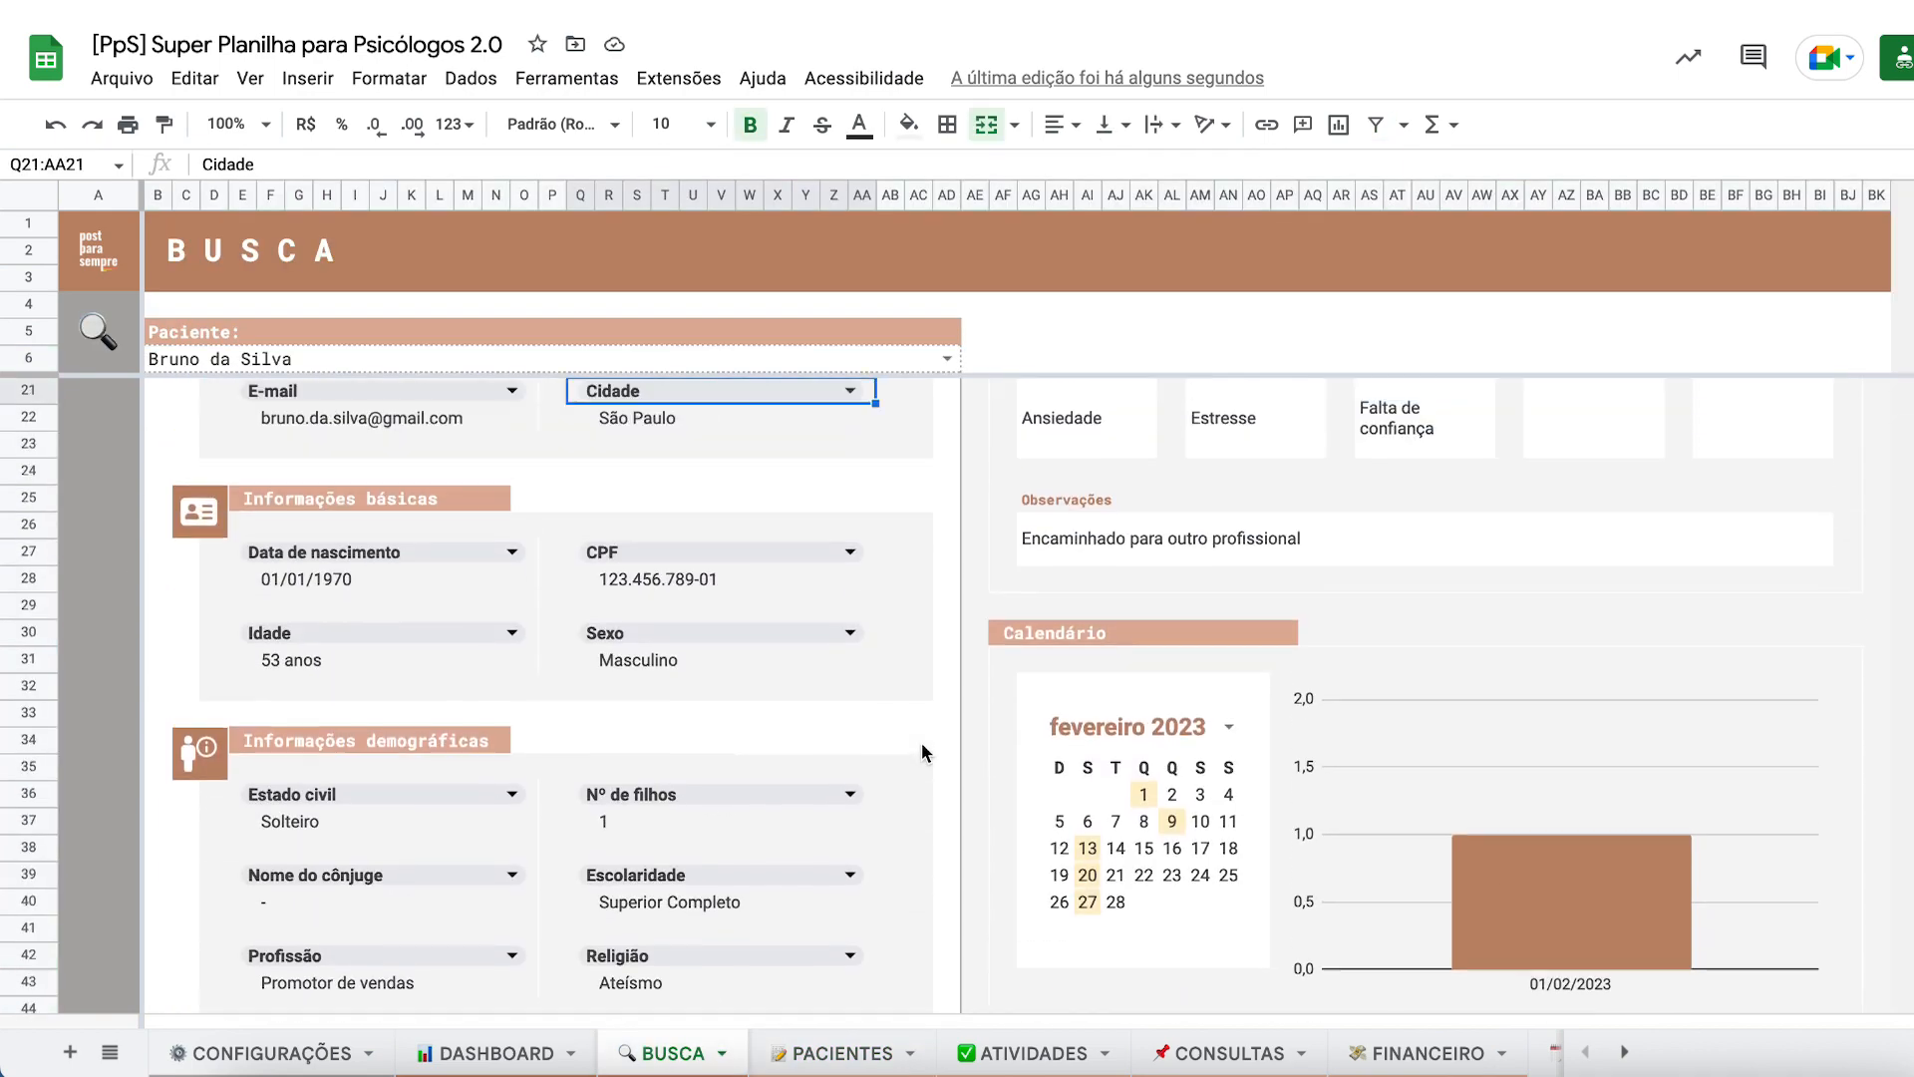
left_click(505, 1052)
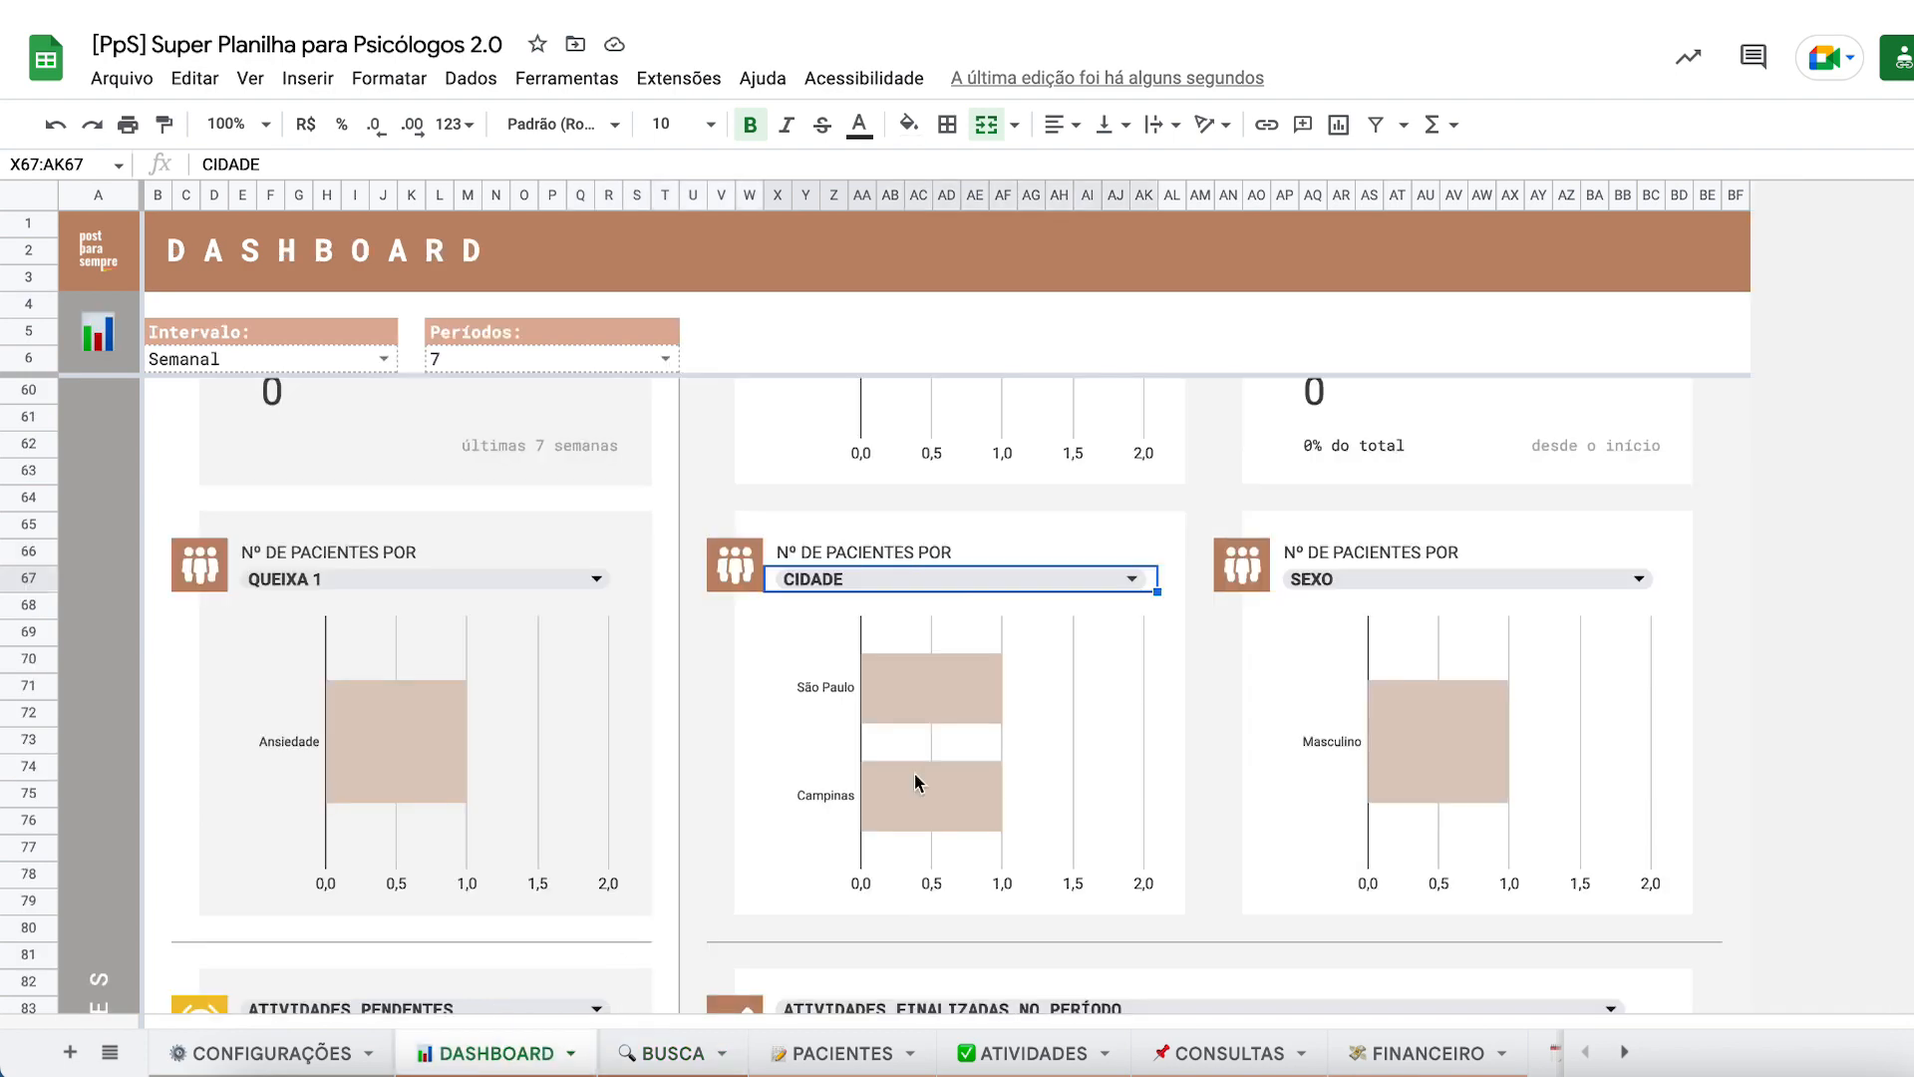
scroll(1161, 643, "up", 10)
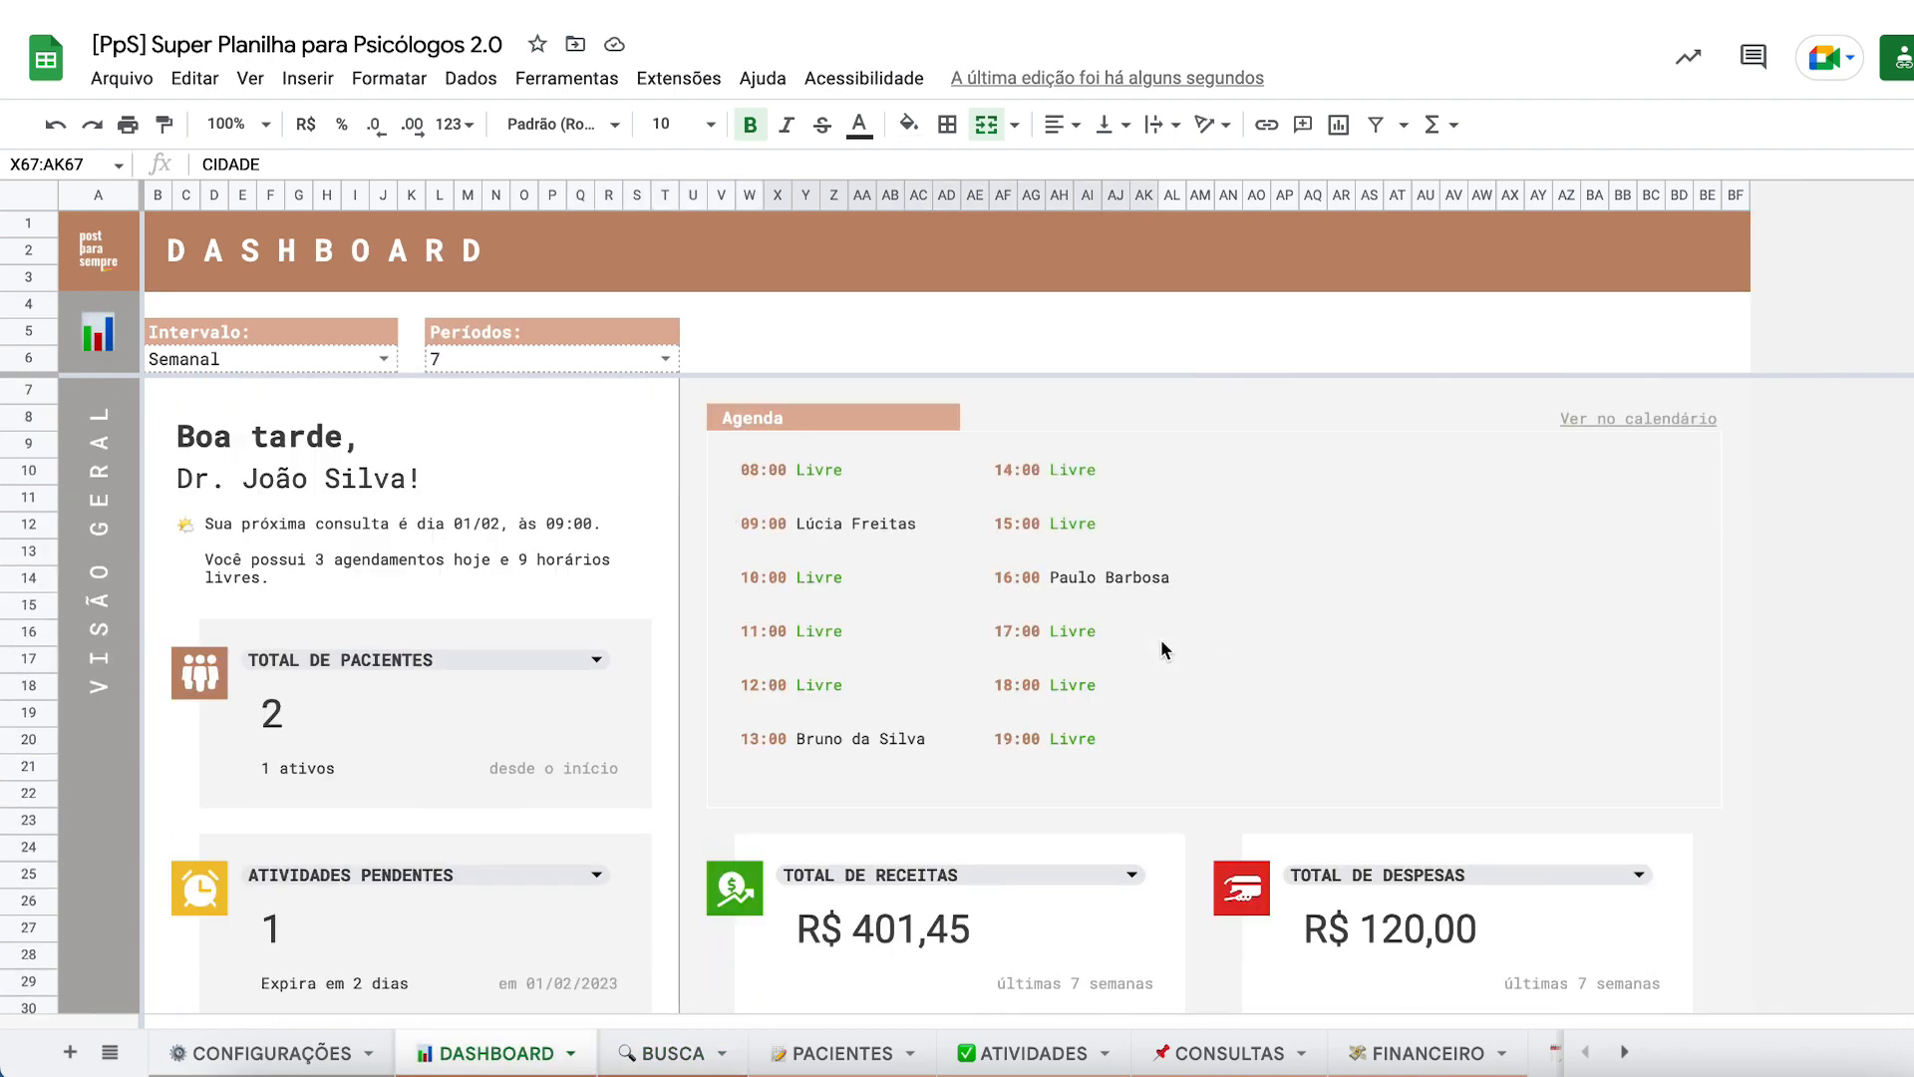
left_click(1038, 1064)
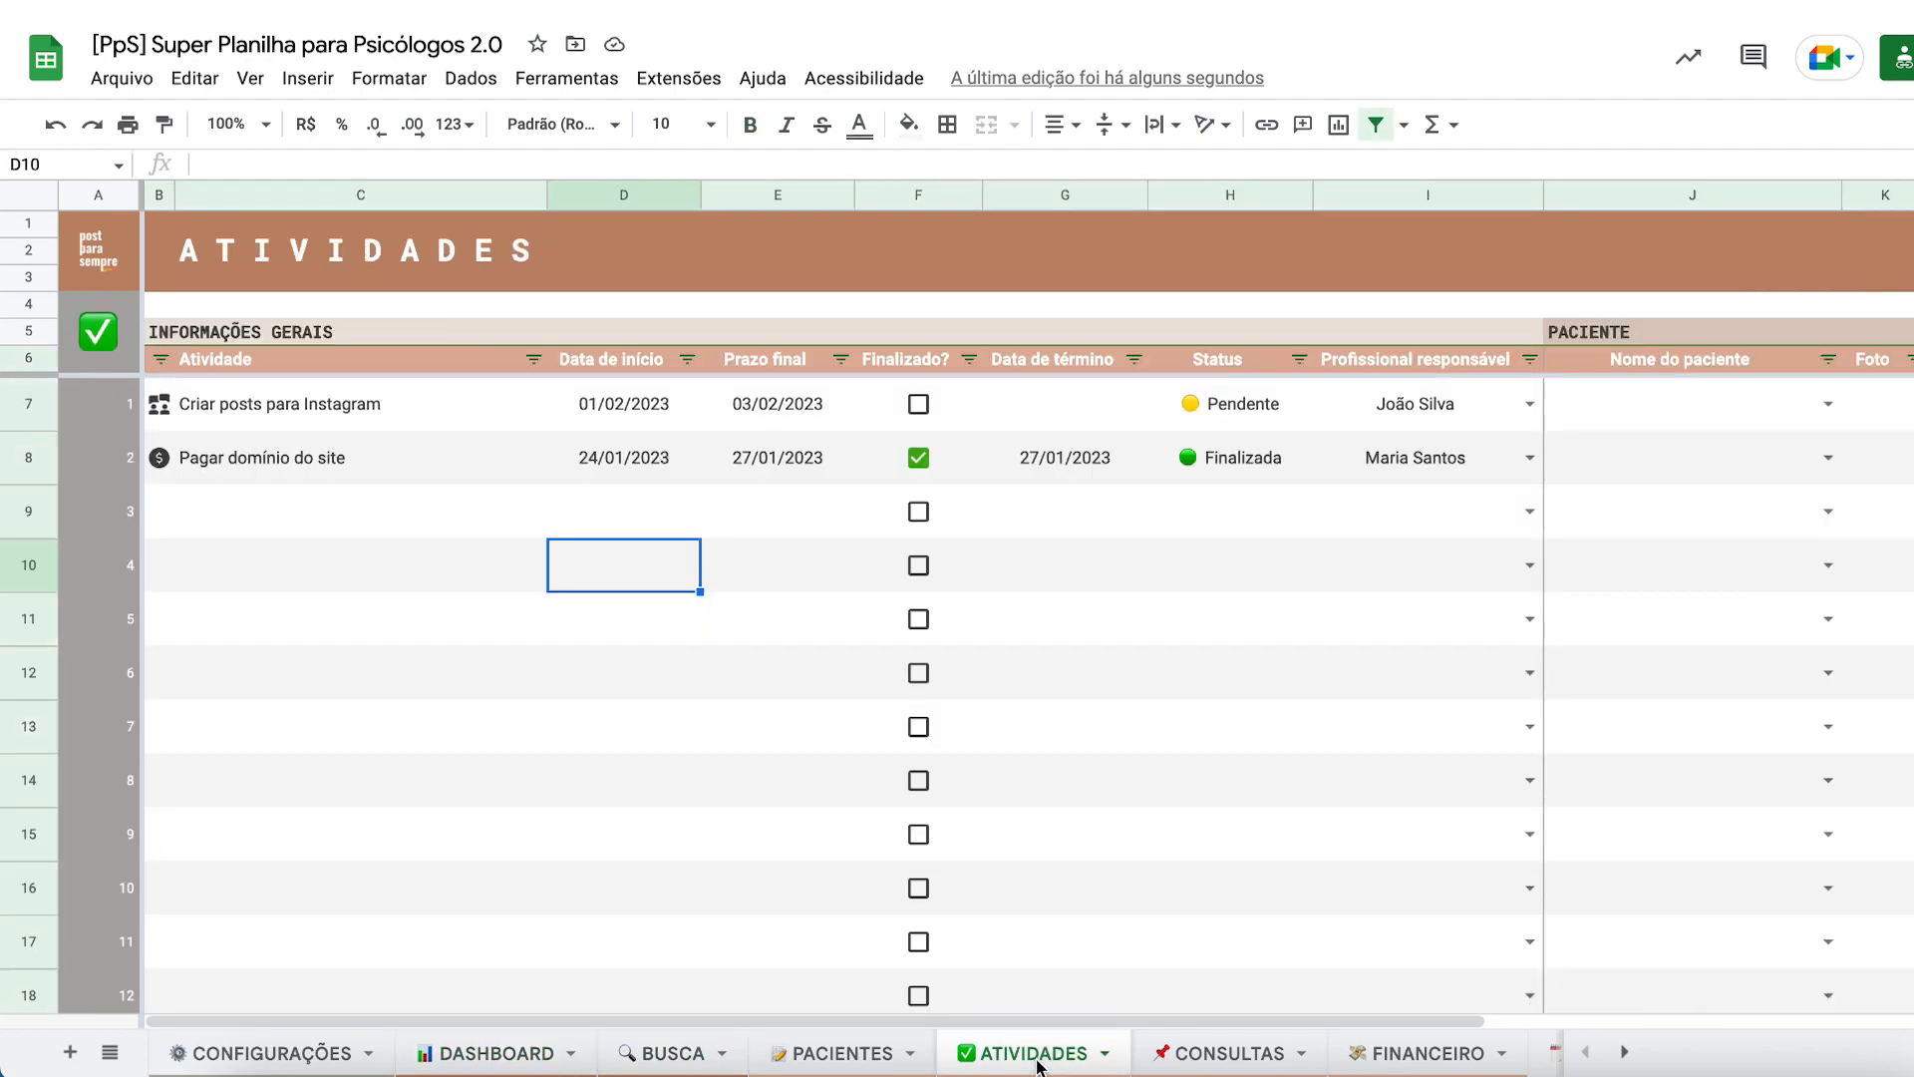
left_click(1157, 730)
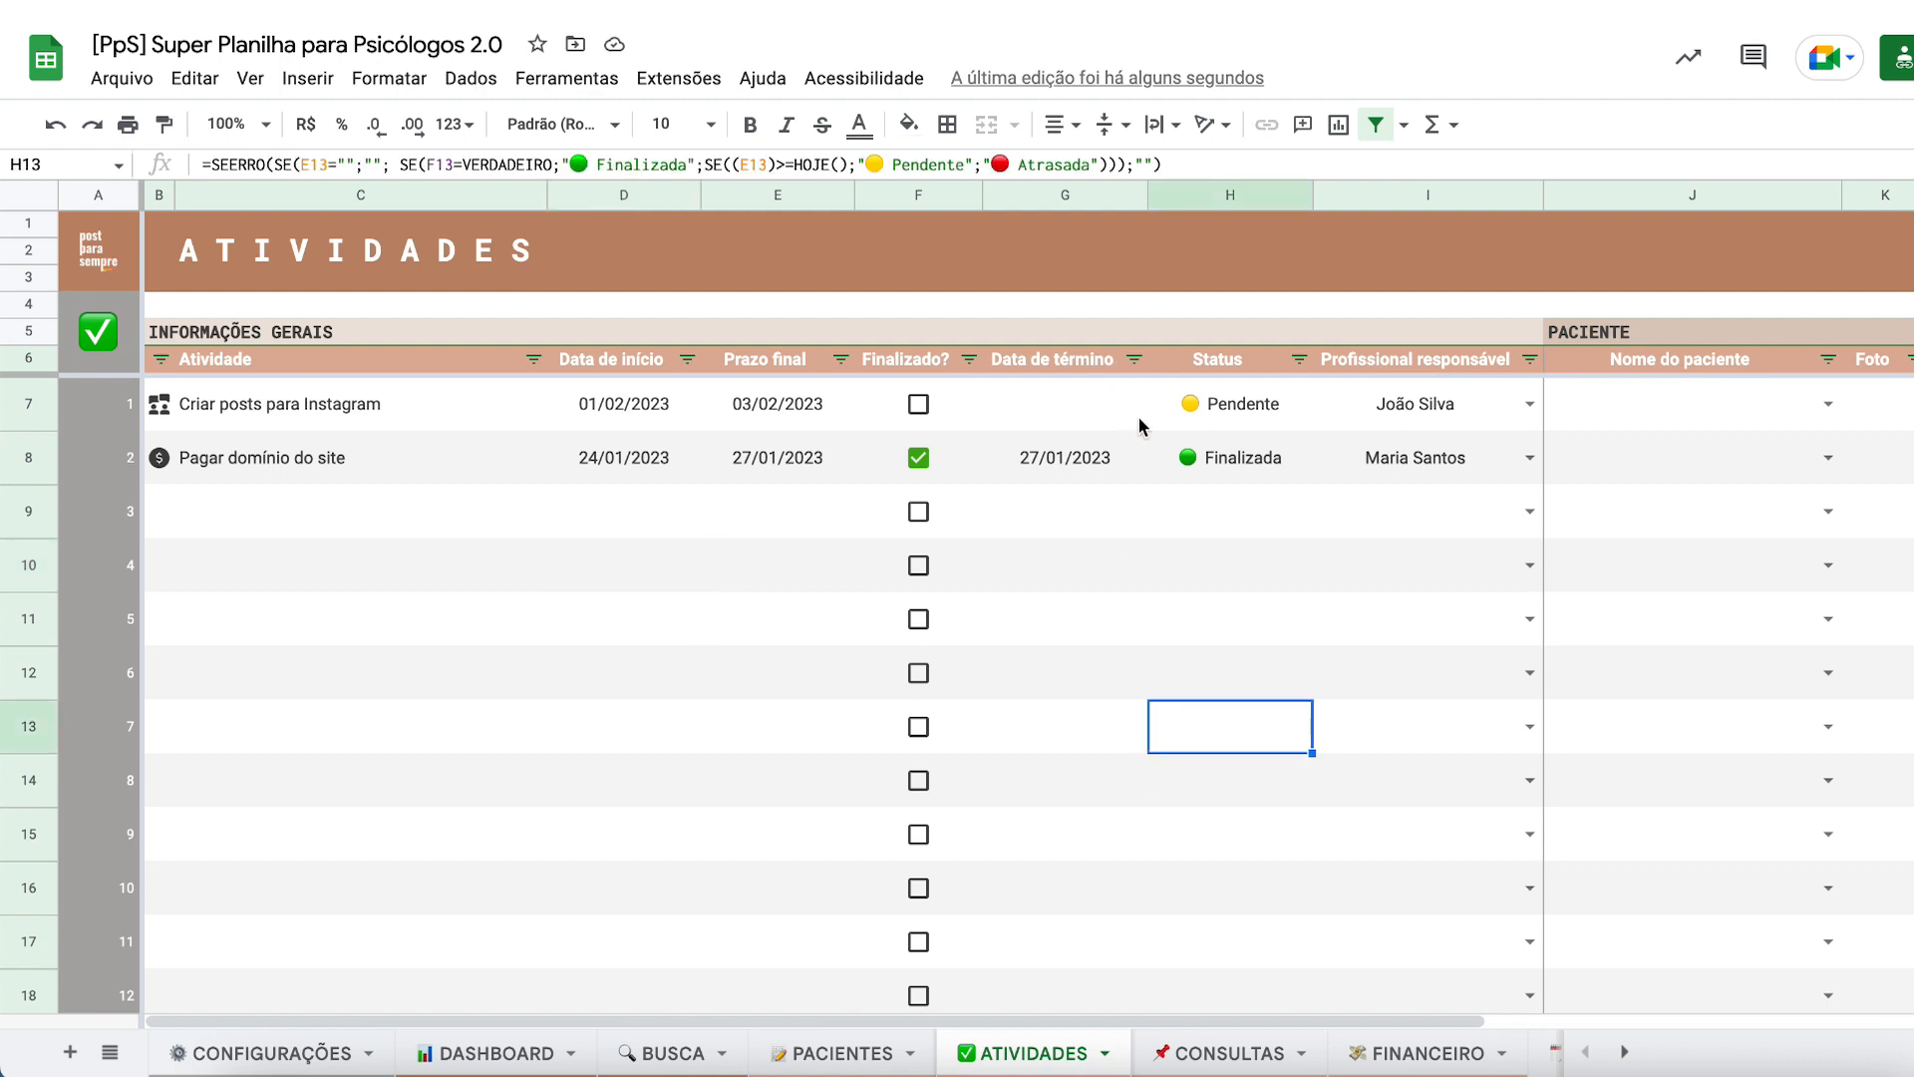
scroll(1312, 679, "right", 5)
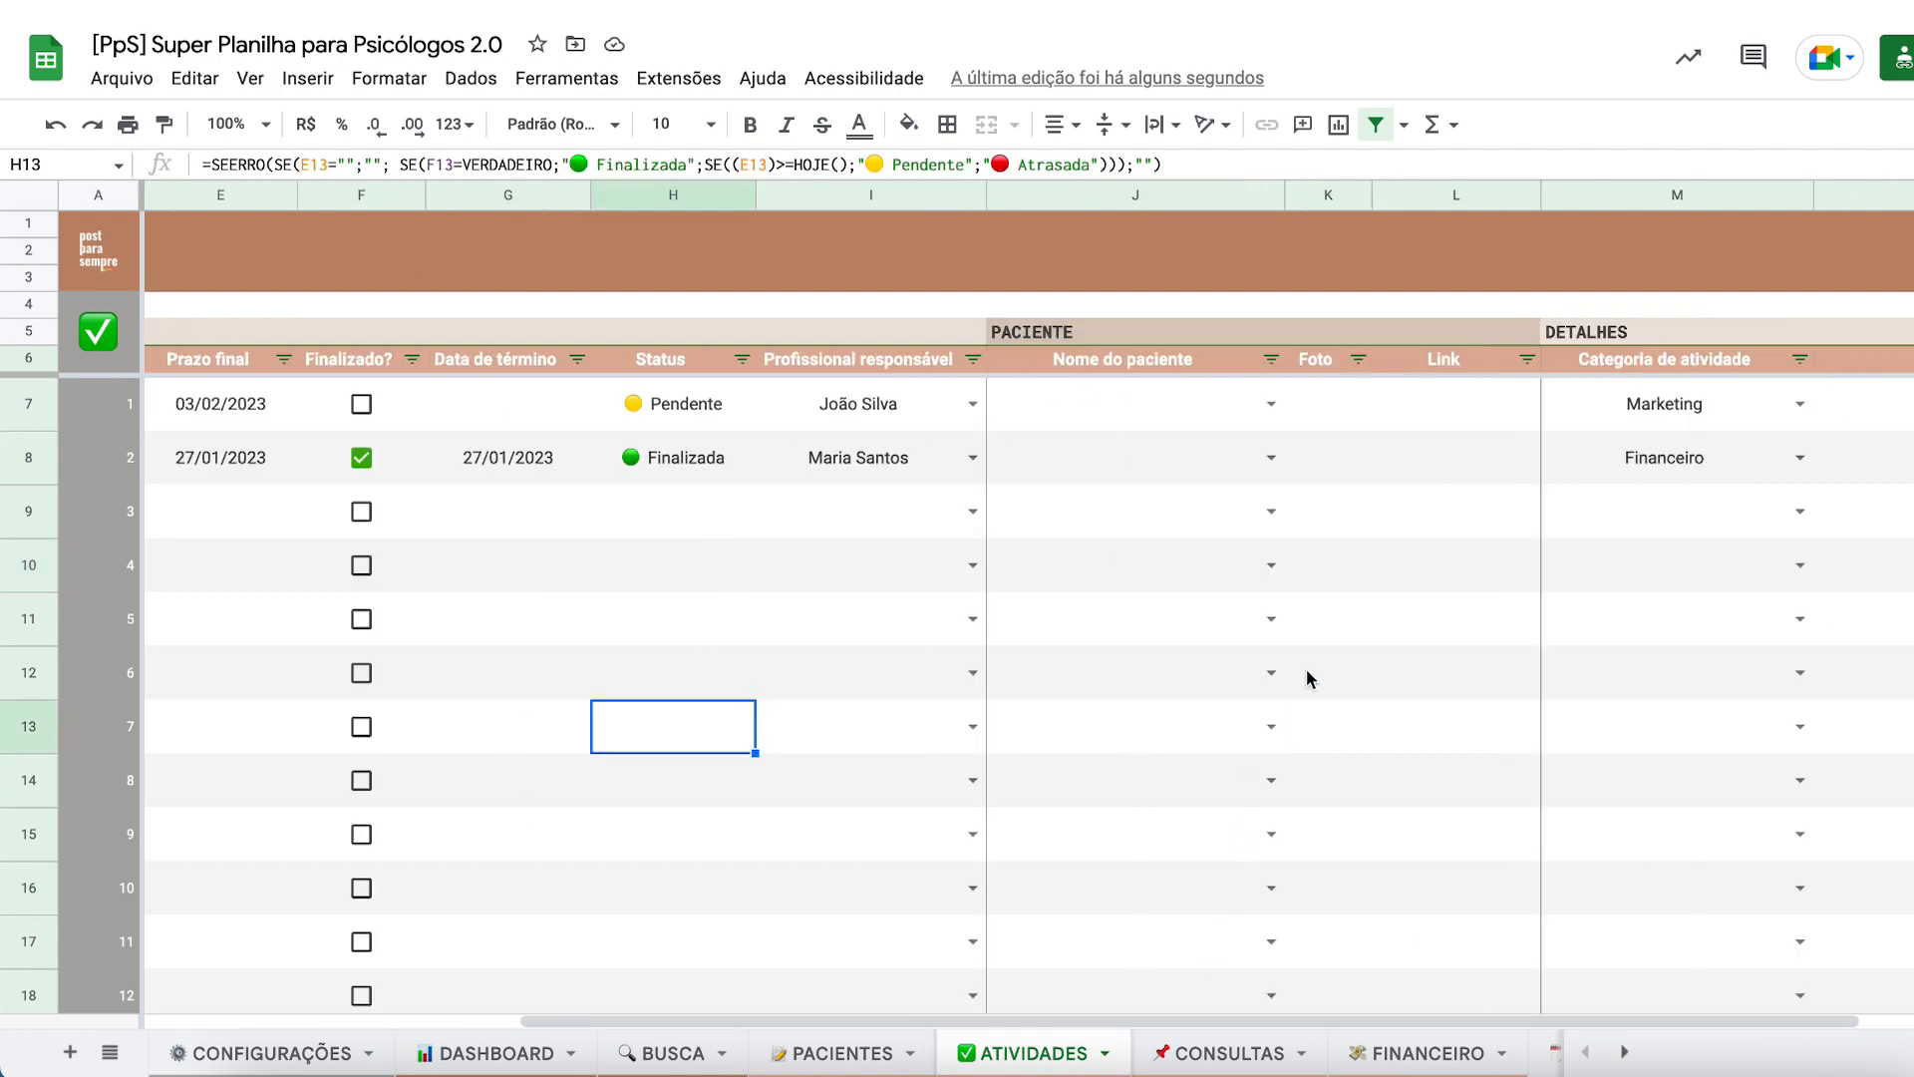
scroll(1309, 677, "left", 5)
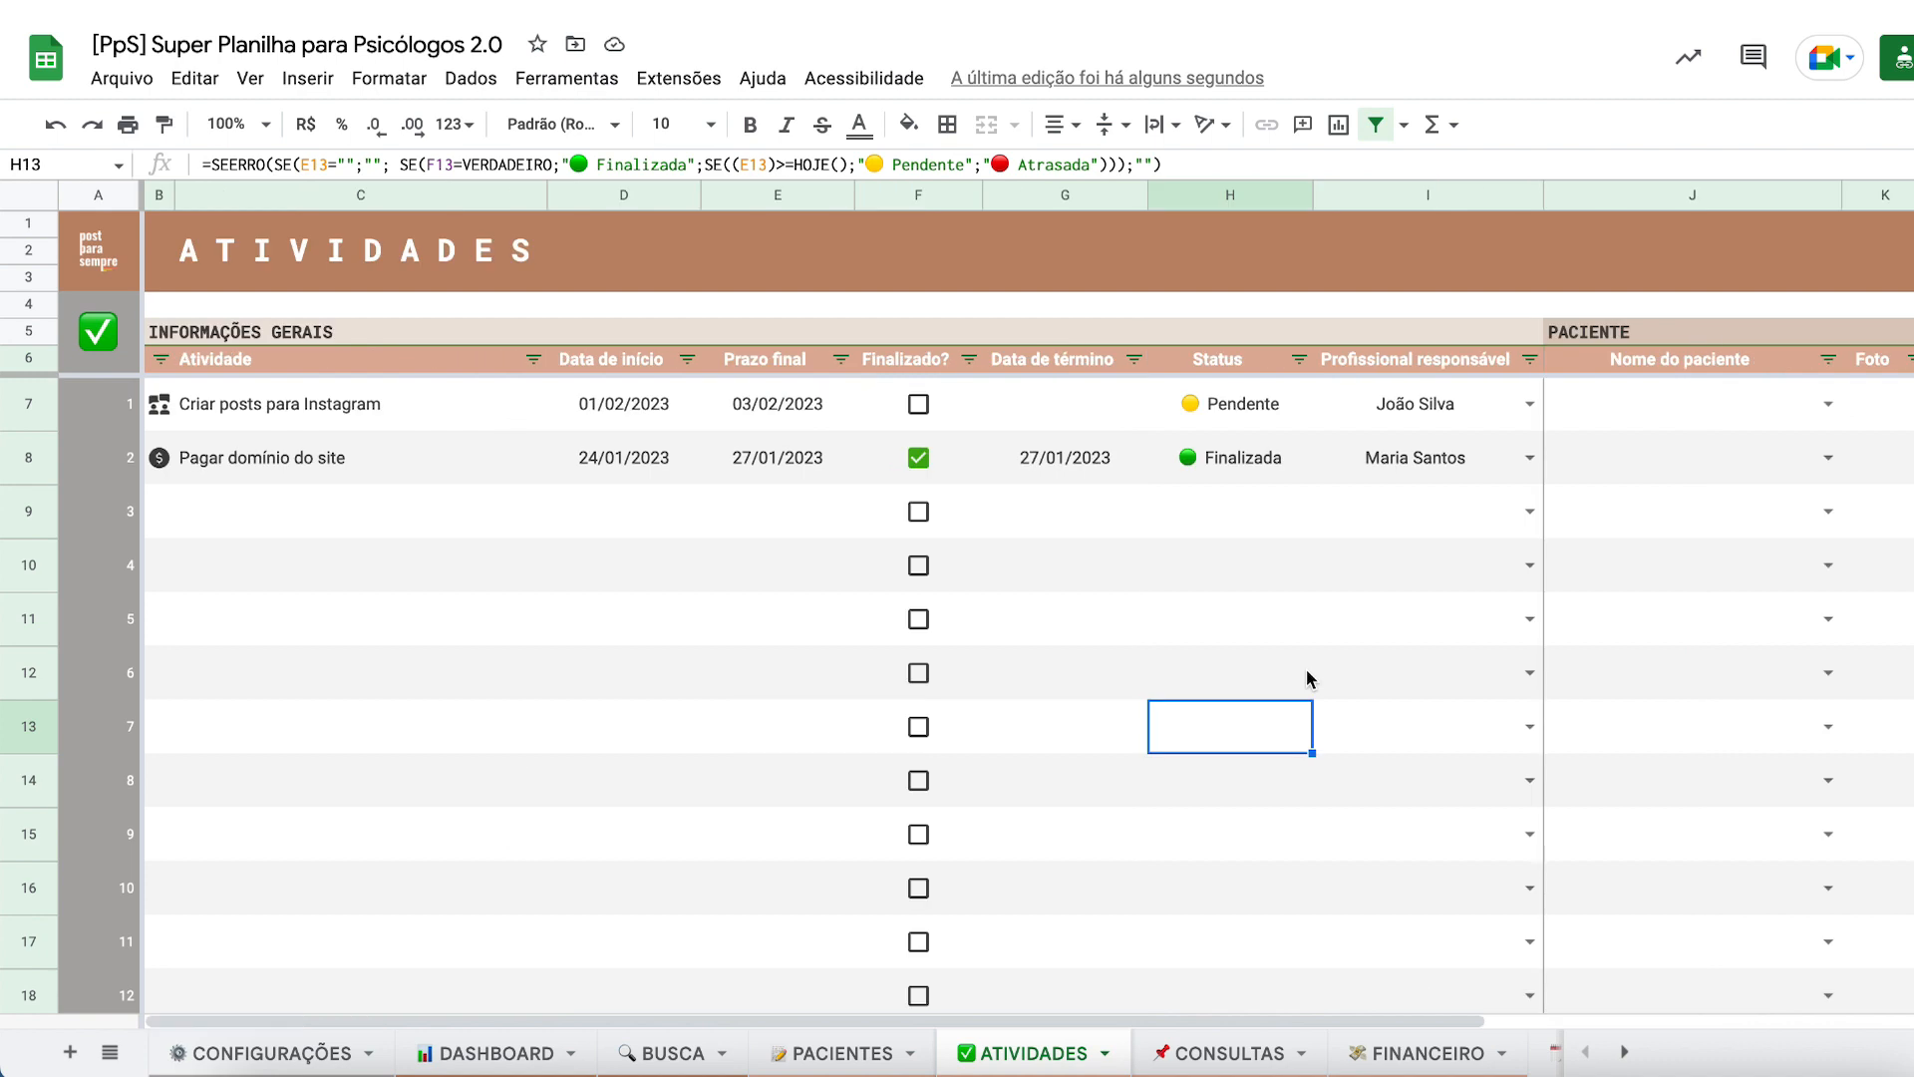
left_click(805, 1057)
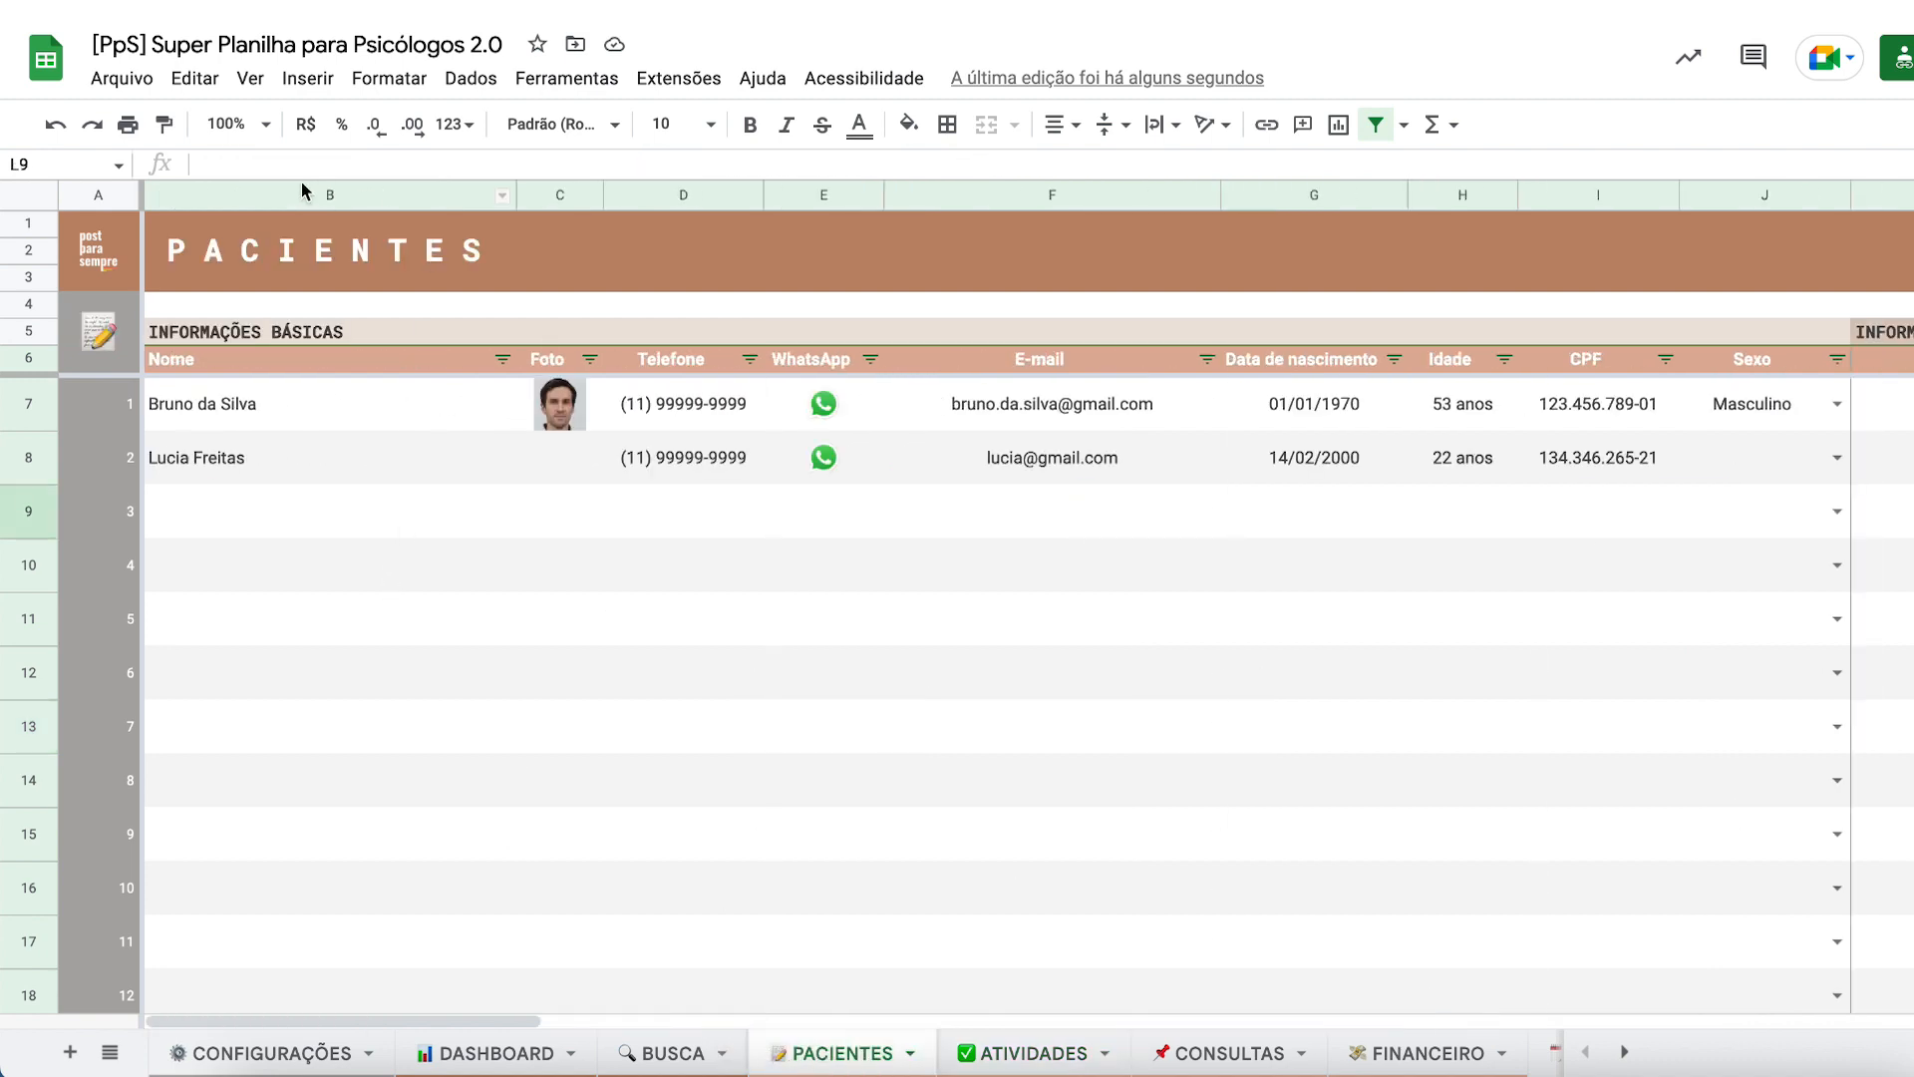
left_click(264, 205)
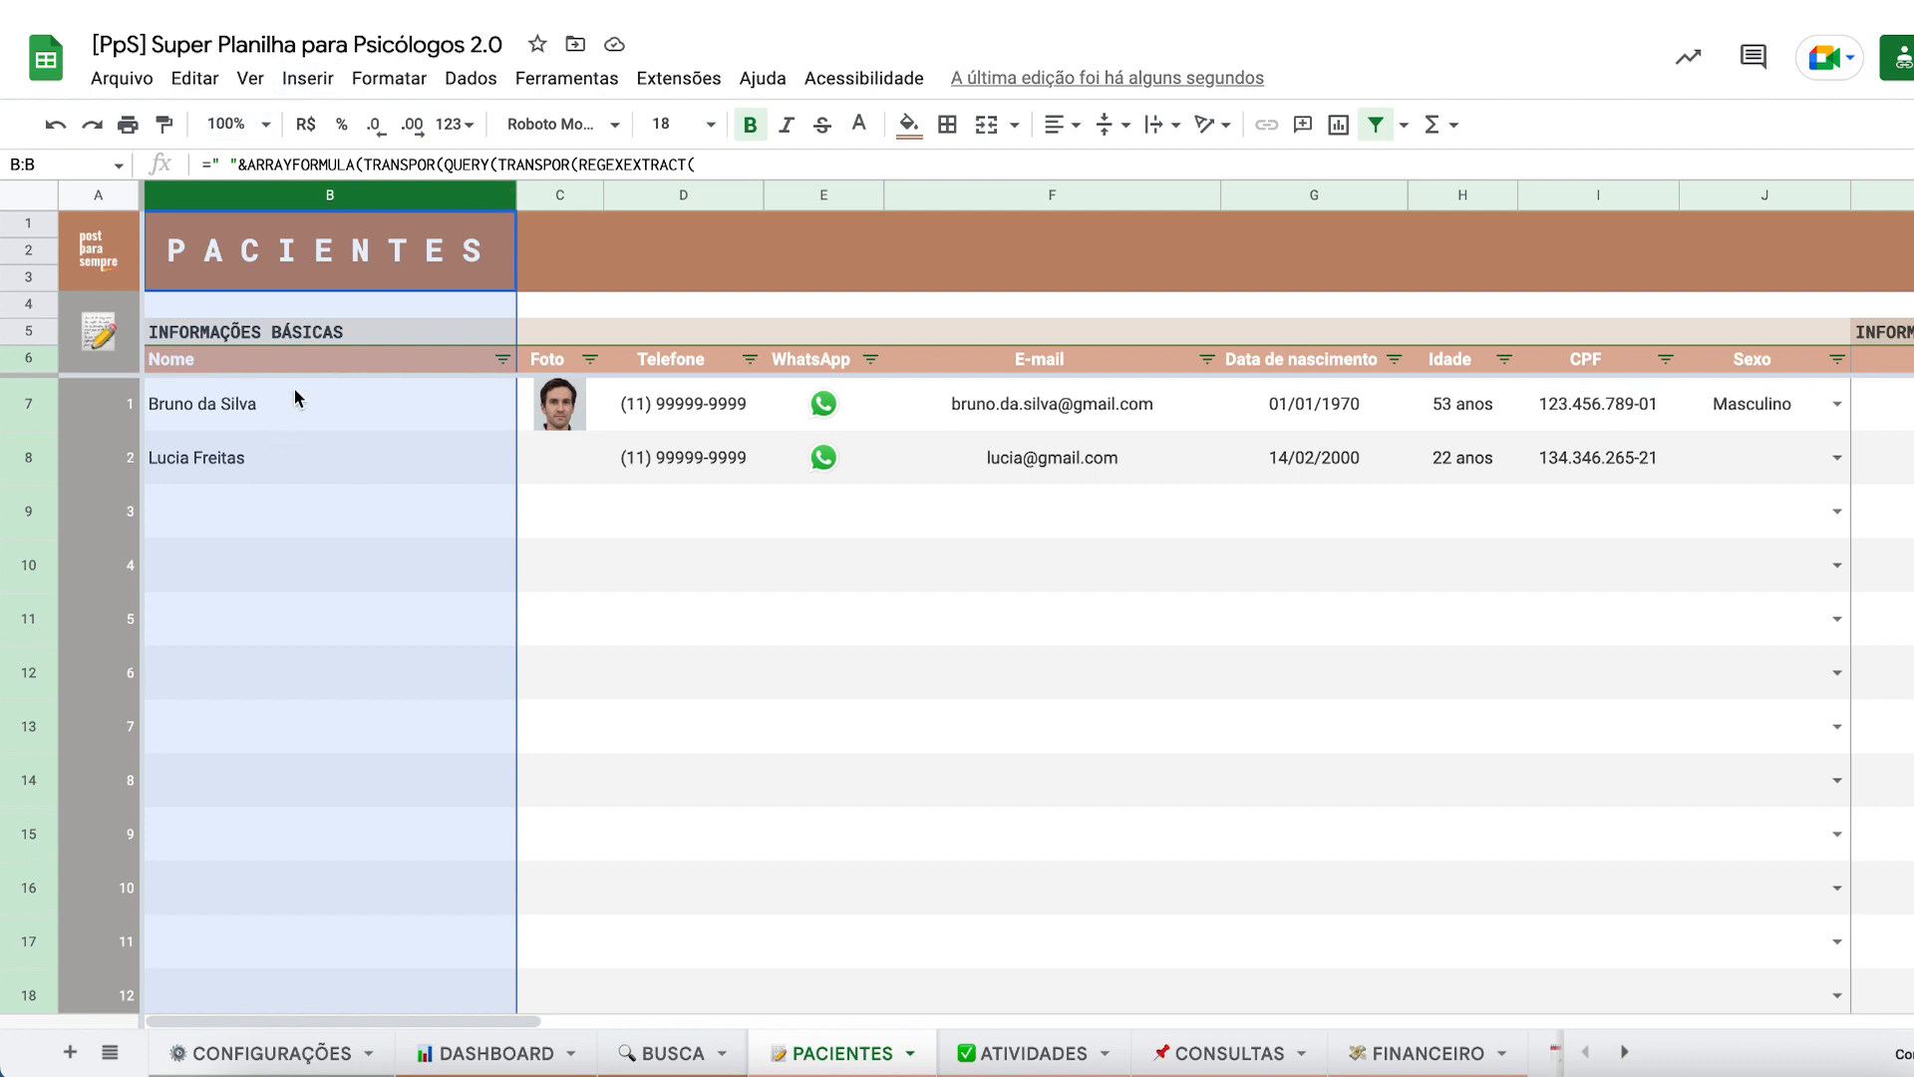
left_click_drag(269, 366, 219, 583)
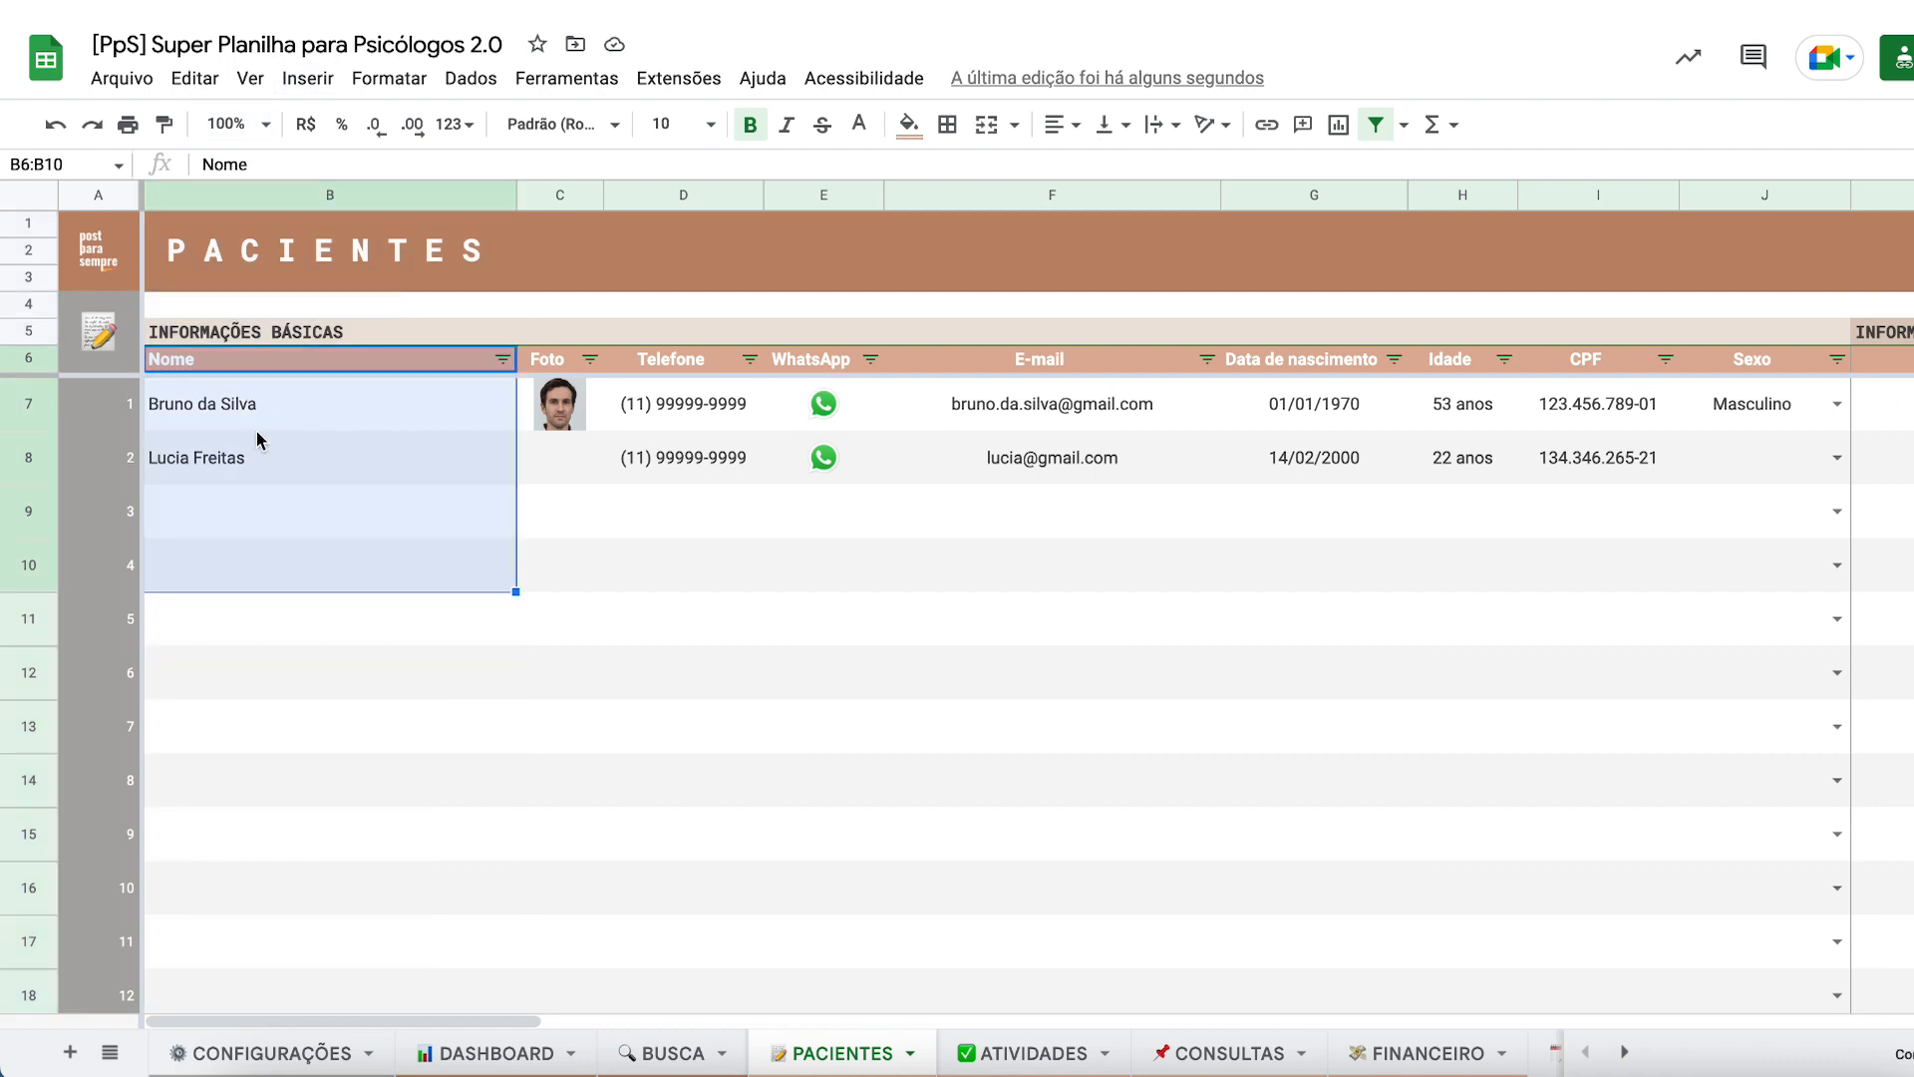
left_click(240, 365)
right_click(279, 191)
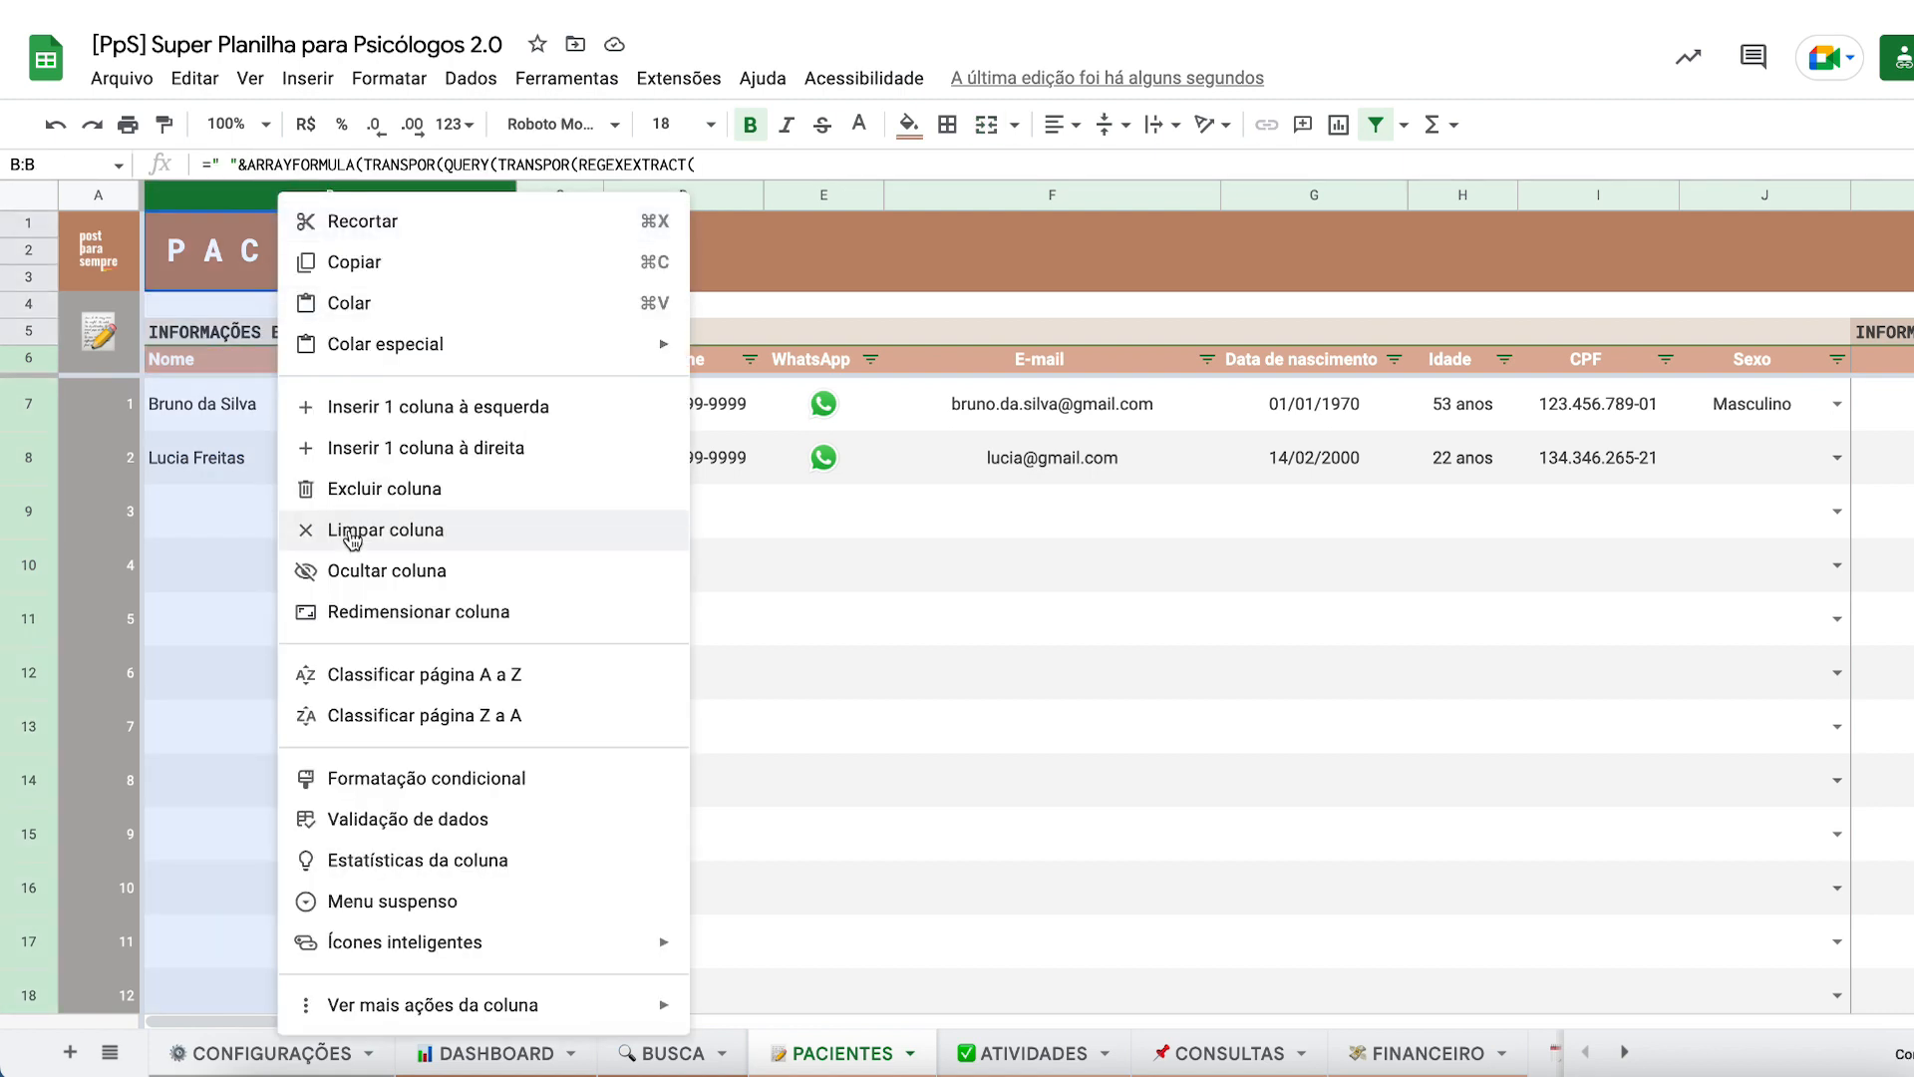
left_click(351, 491)
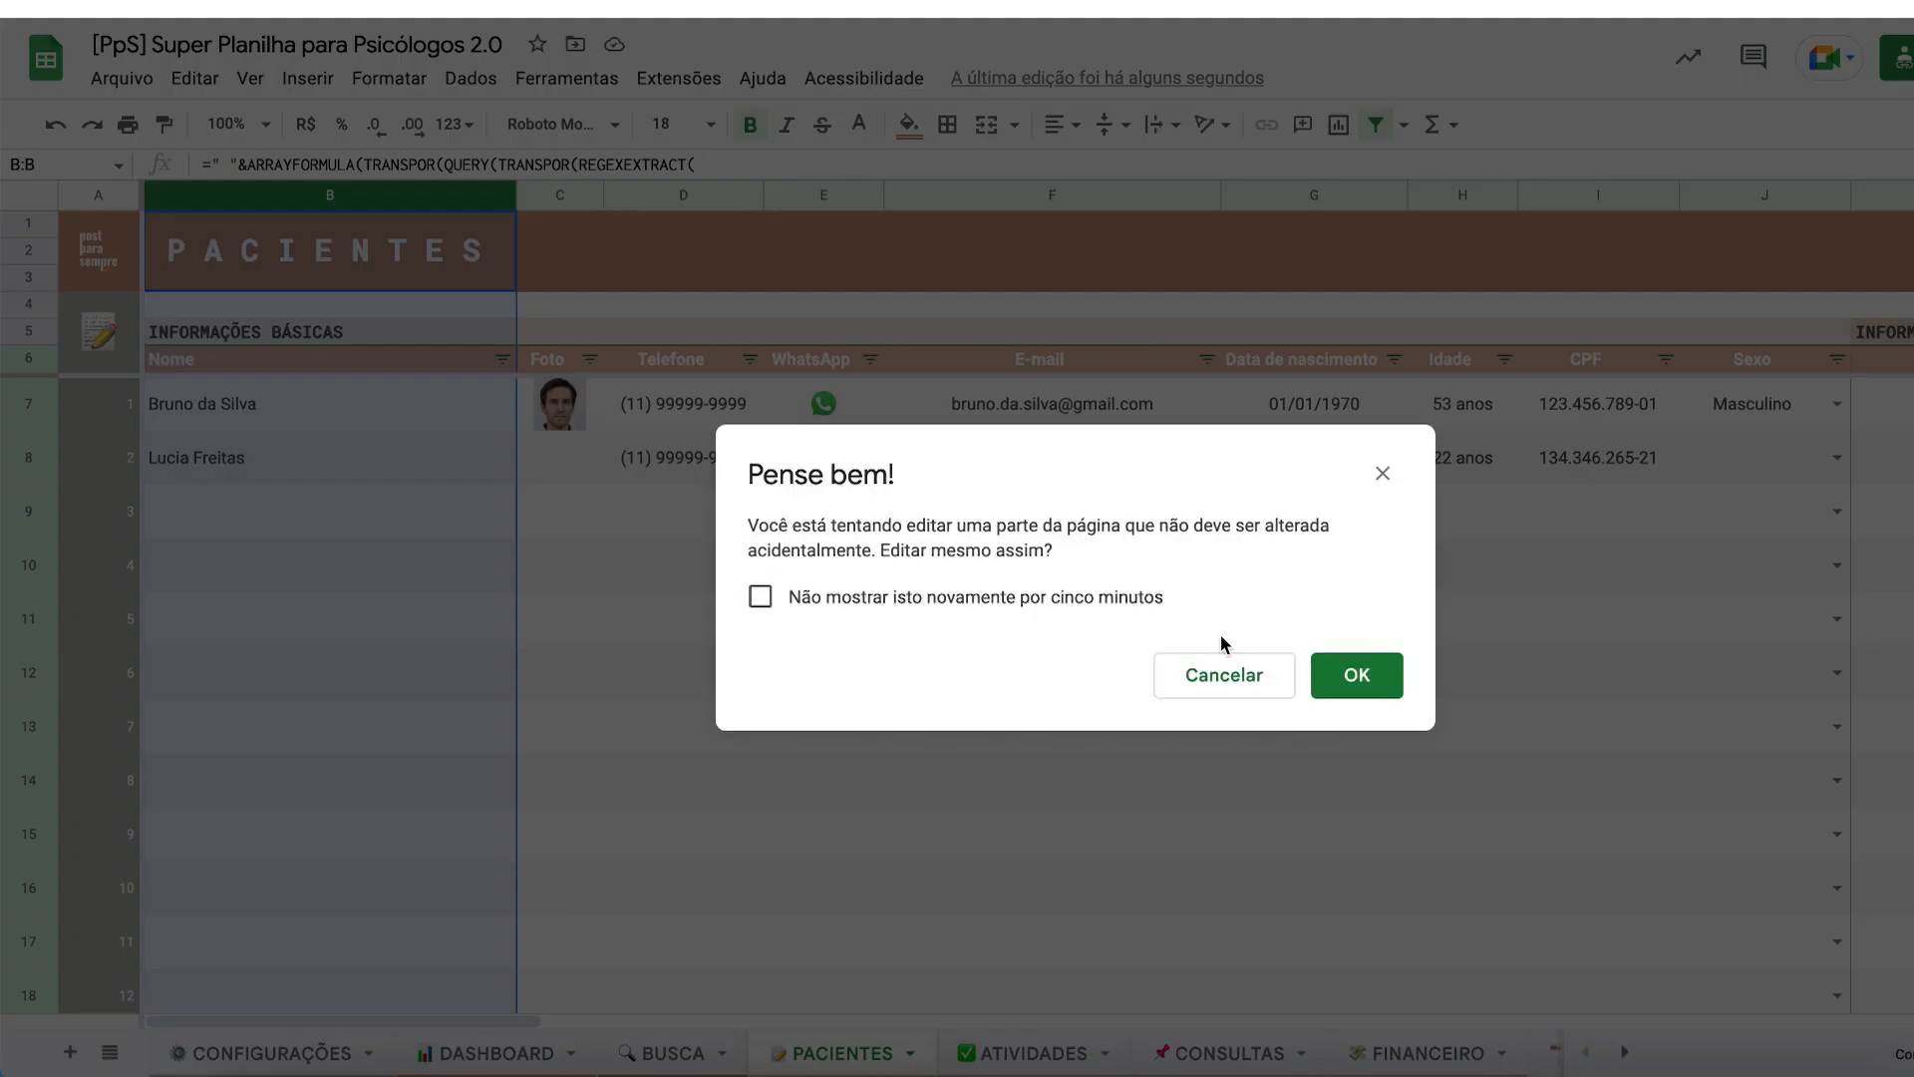
left_click(1226, 686)
left_click(771, 614)
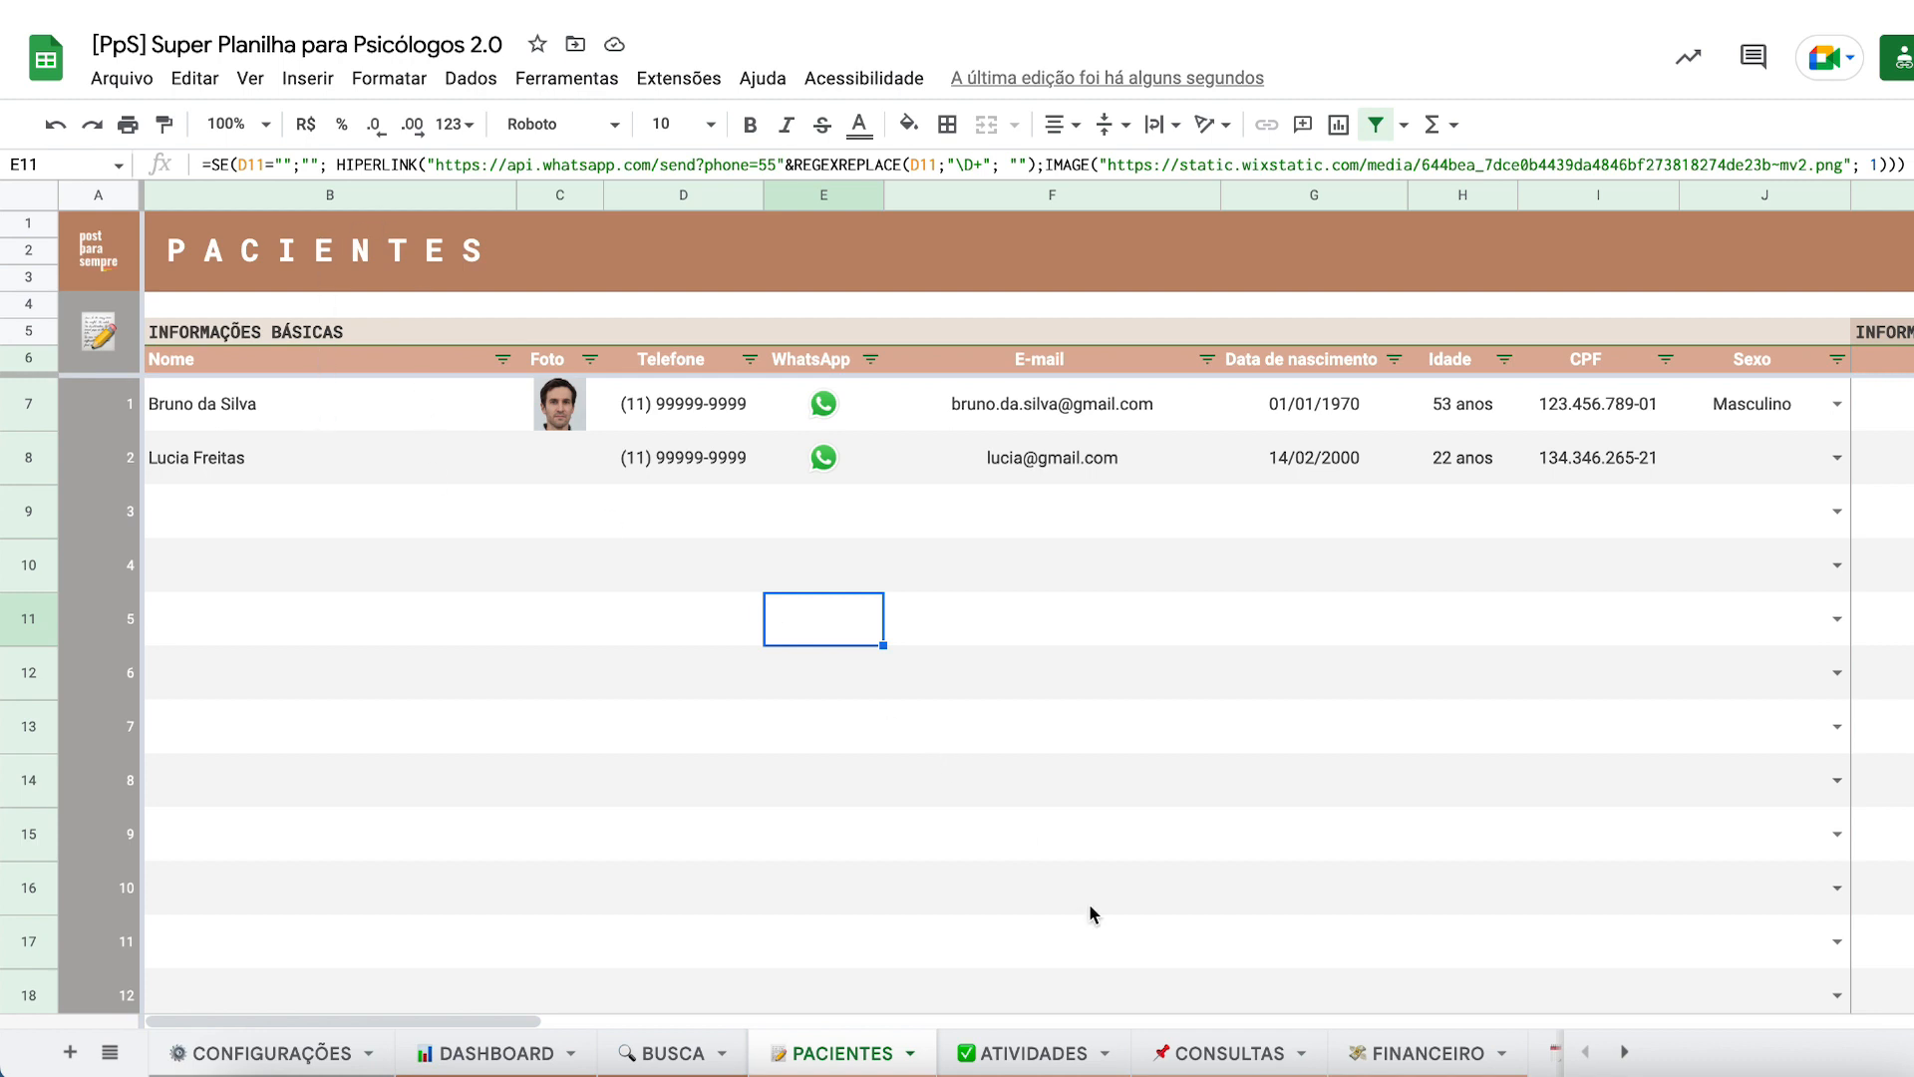
- Open the CONSULTAS sheet, select column Q beside Resumo, and bring up its actions menu
left_click(989, 1042)
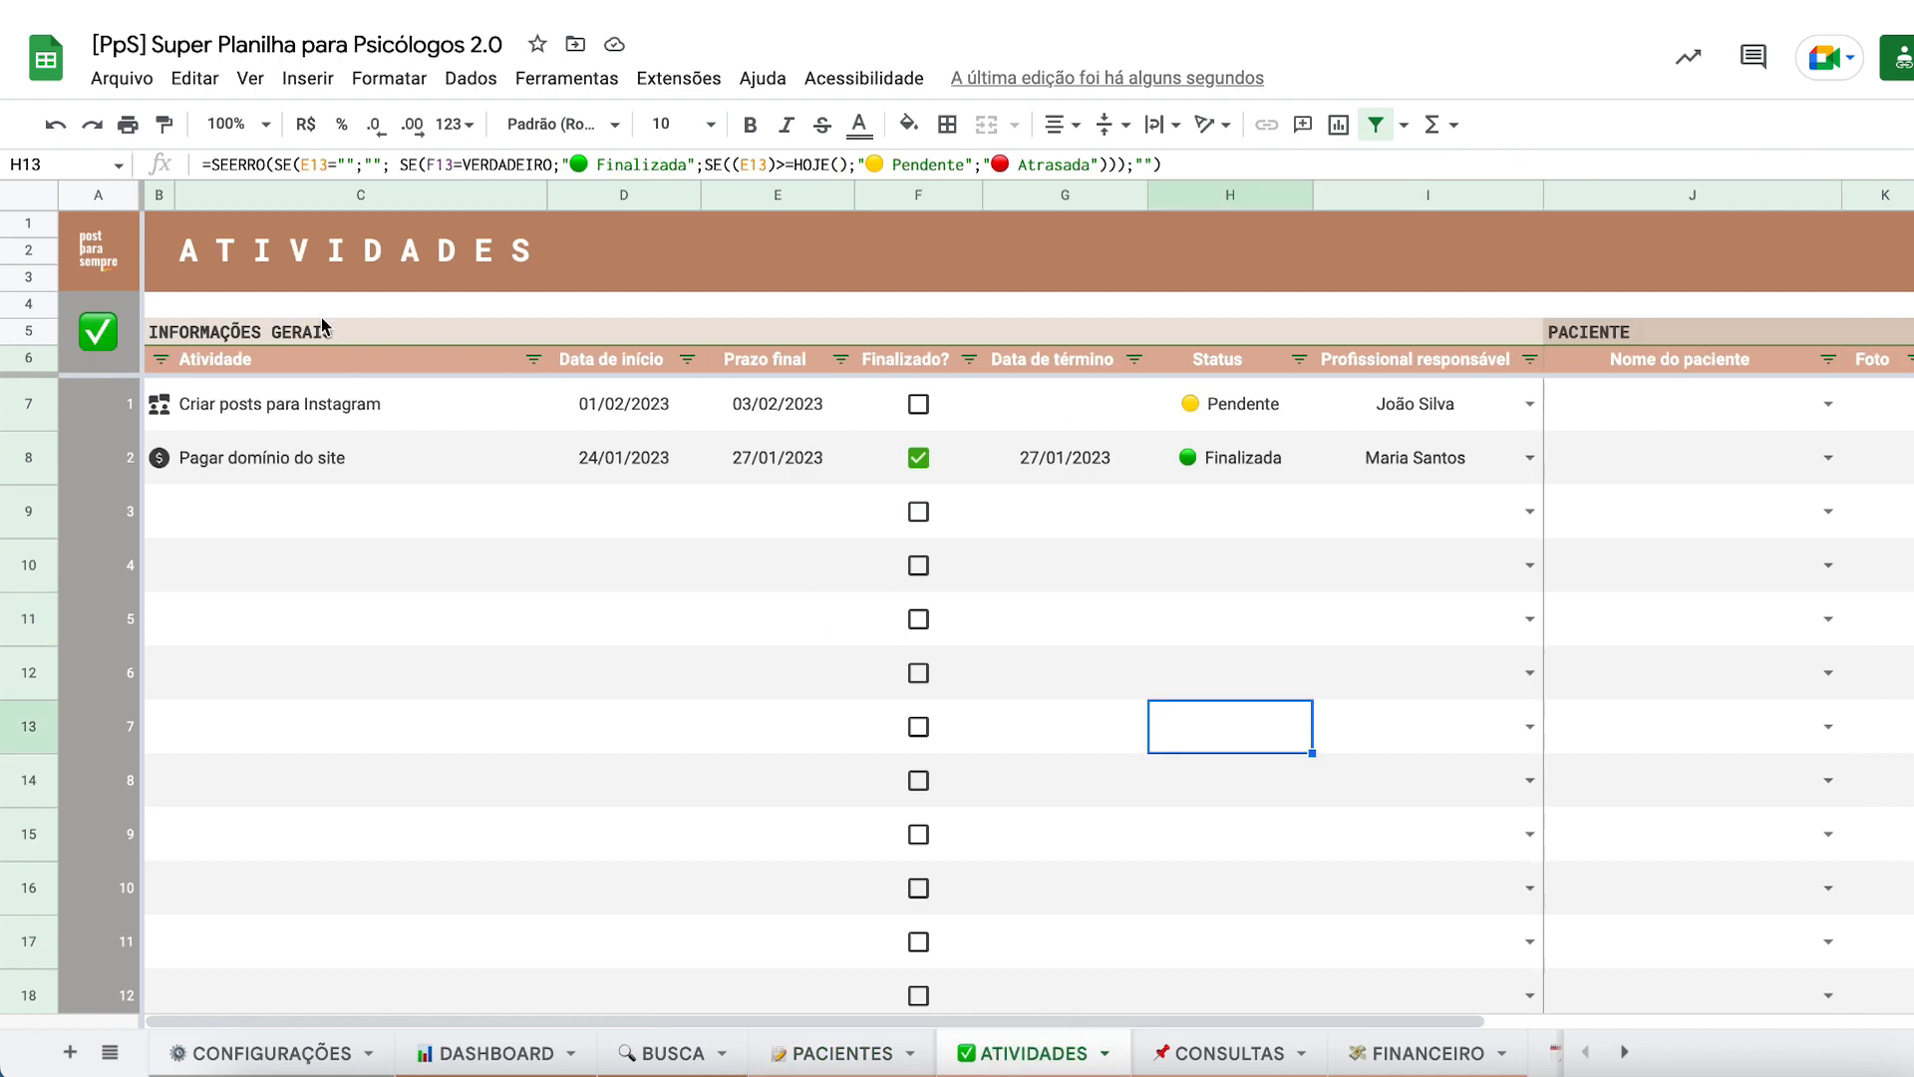
left_click(1194, 1065)
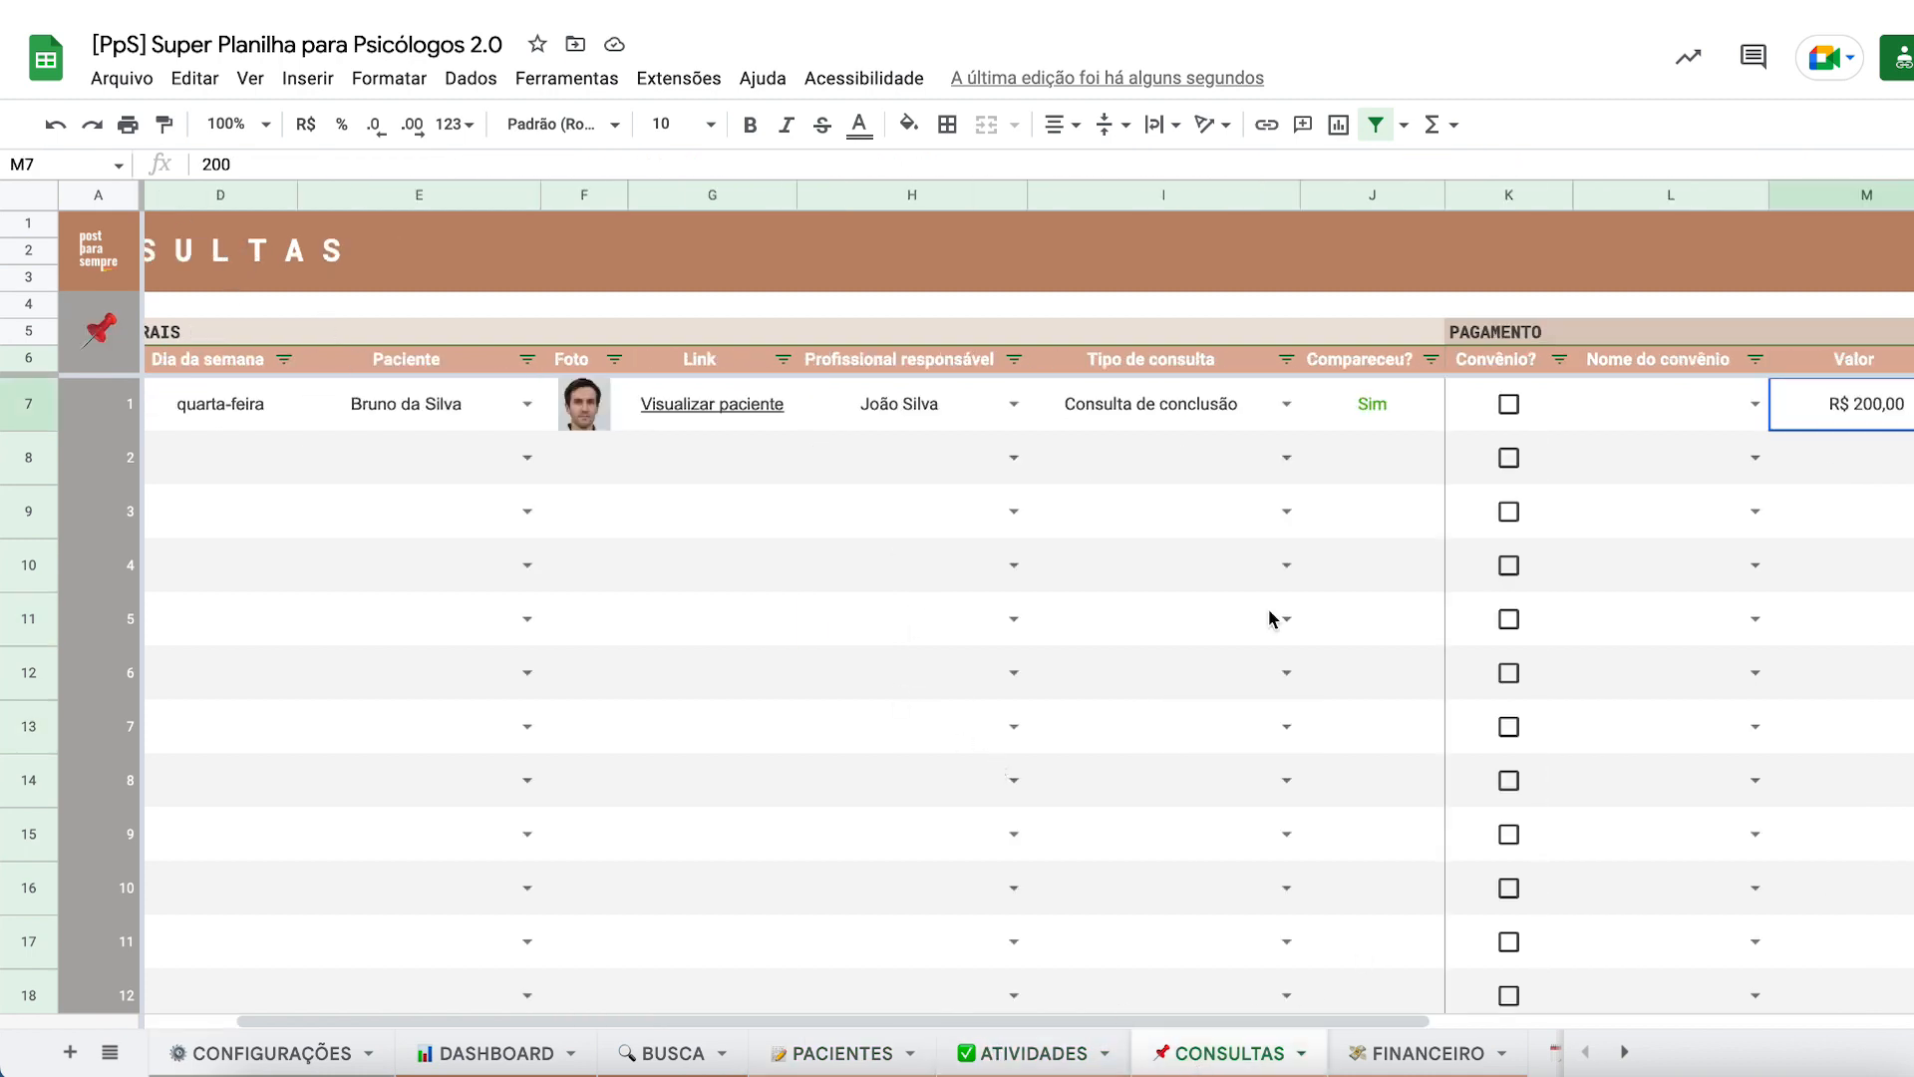
scroll(1770, 638, "right", 5)
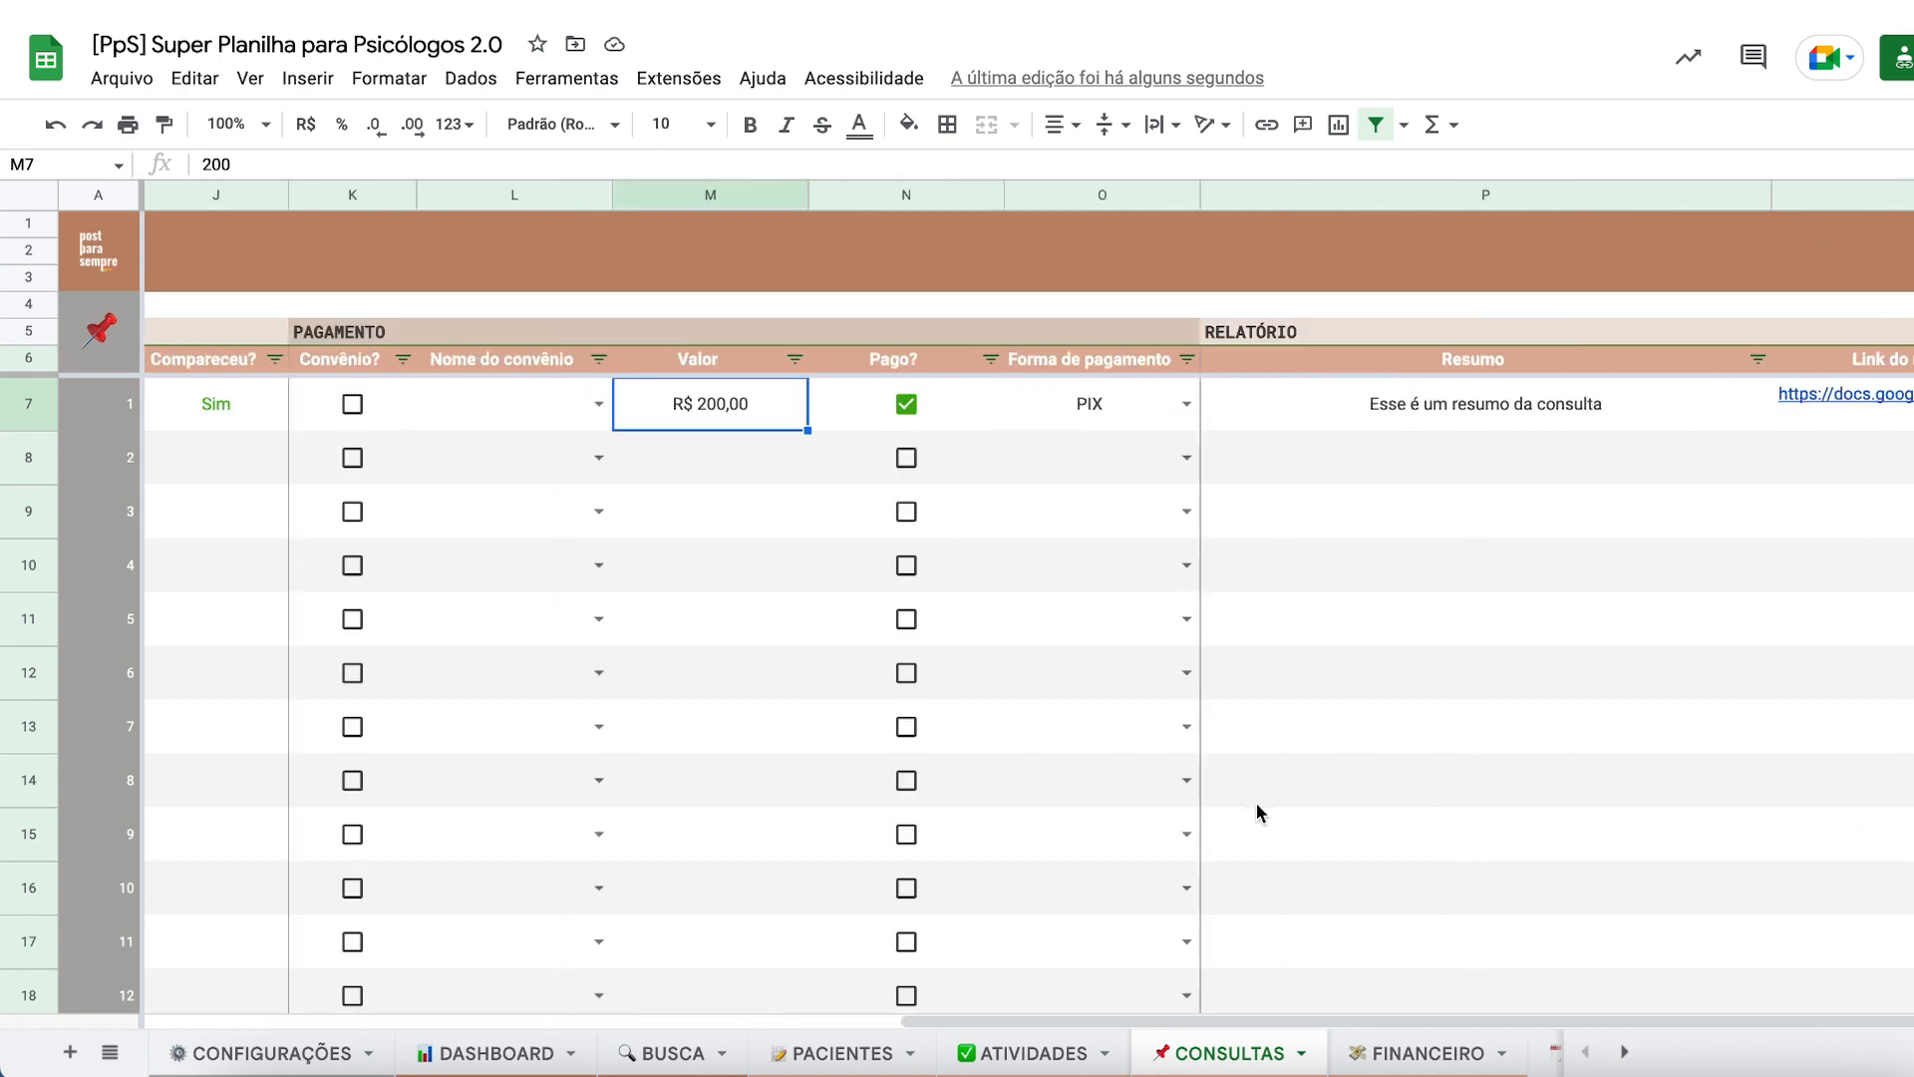
right_click(1863, 190)
left_click(1275, 679)
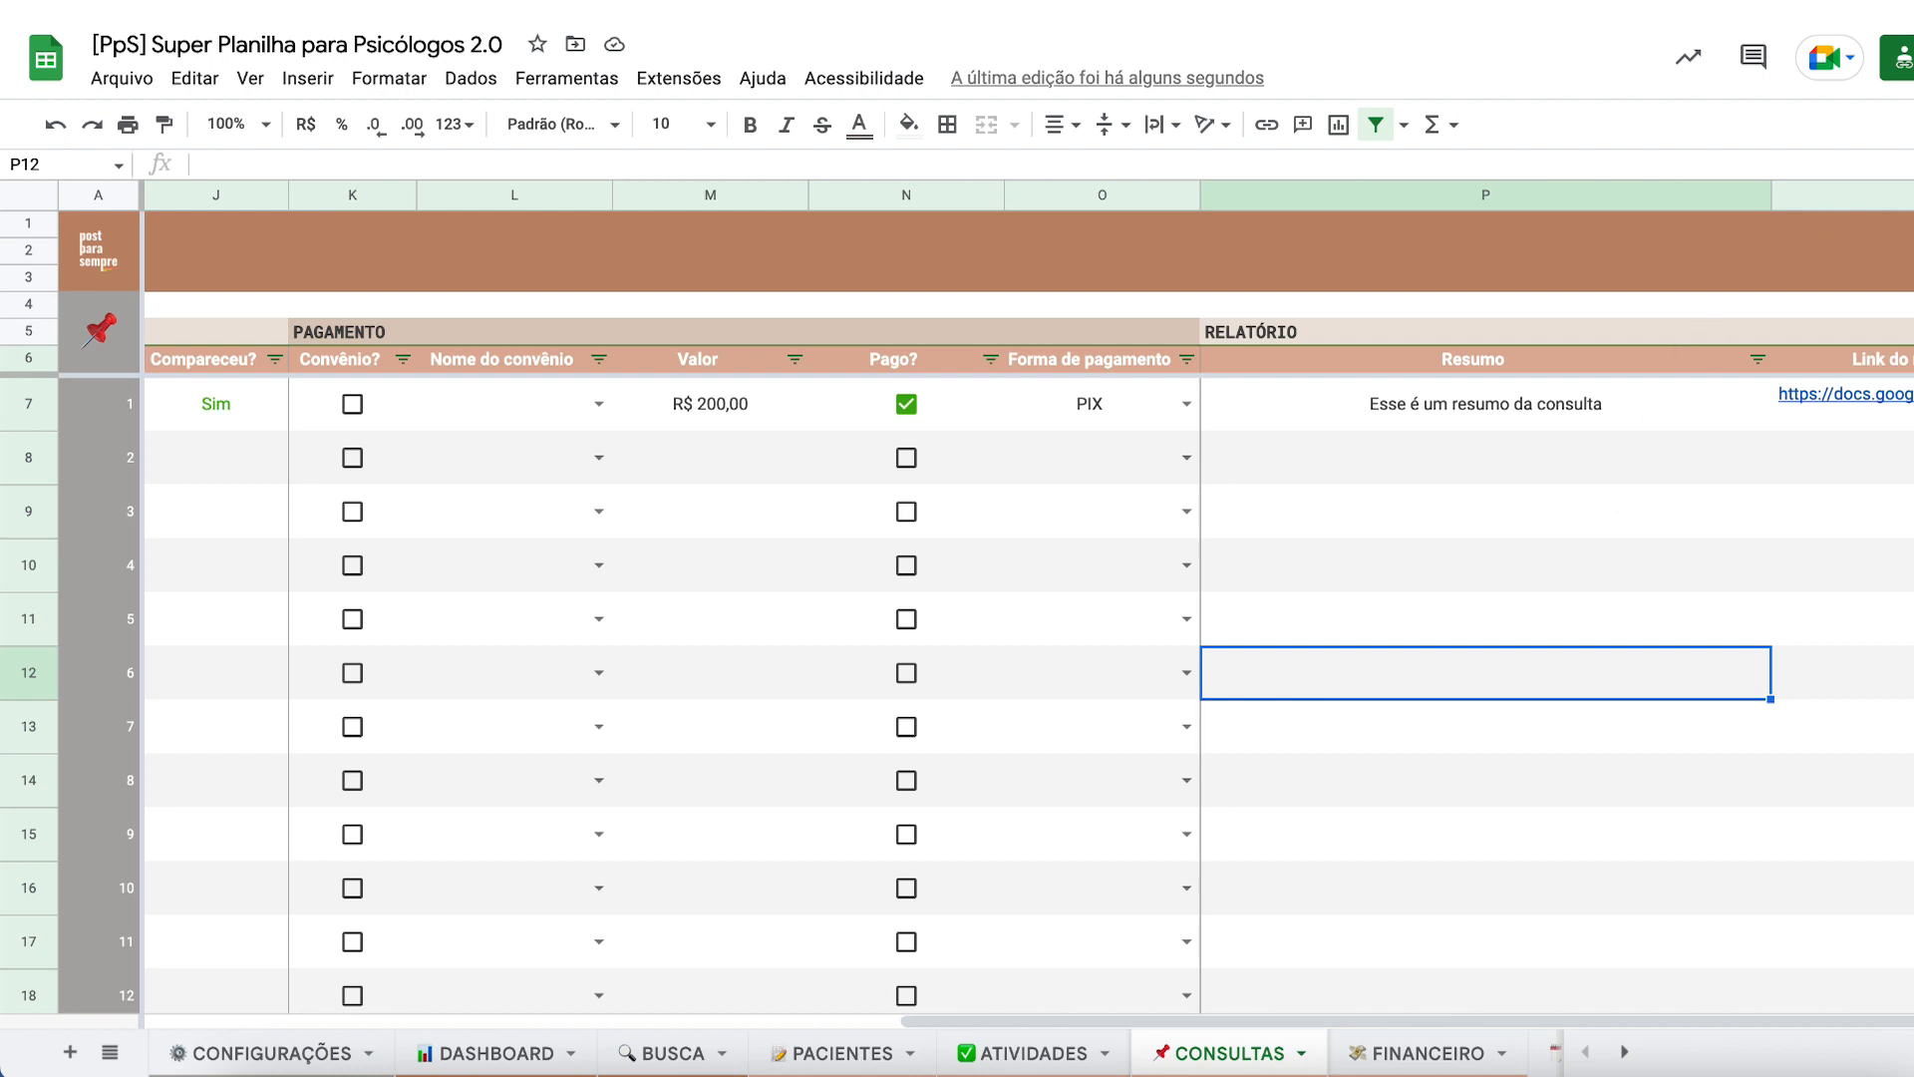
left_click(1881, 196)
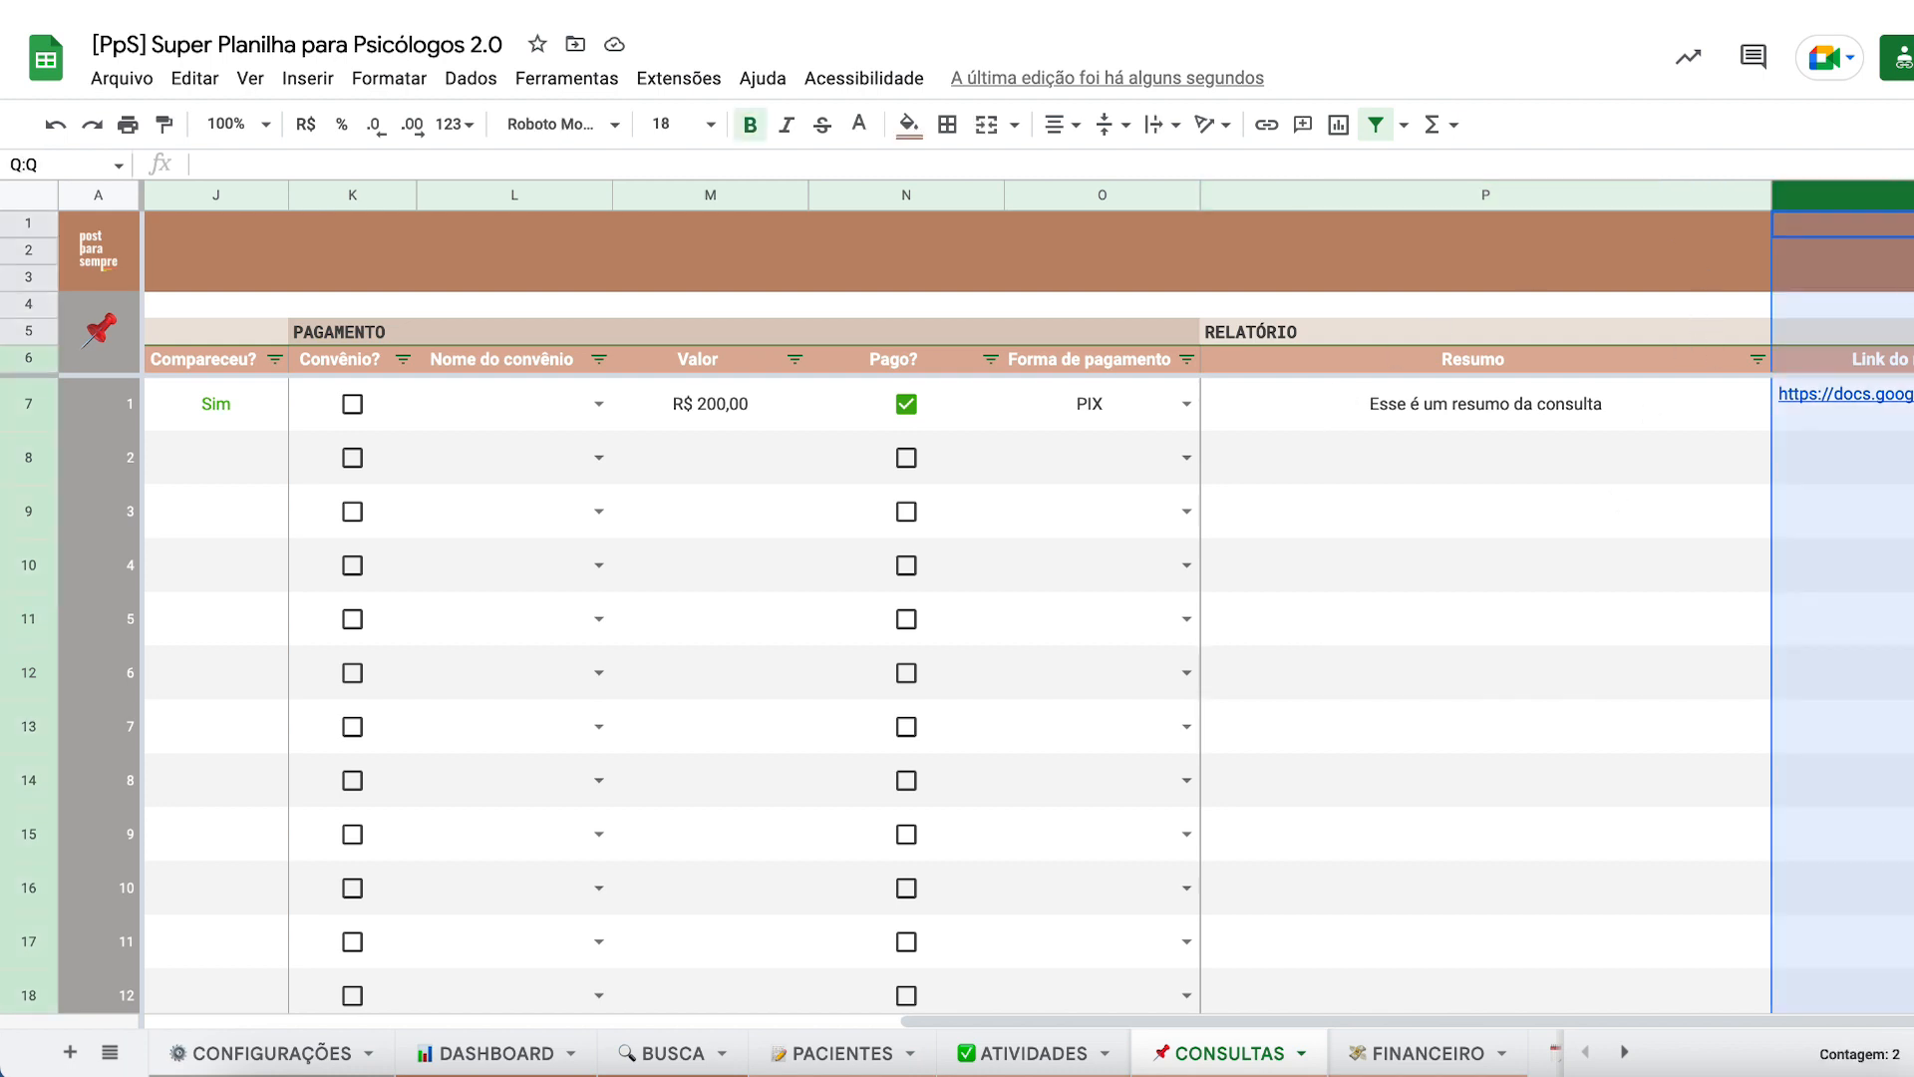
right_click(1904, 201)
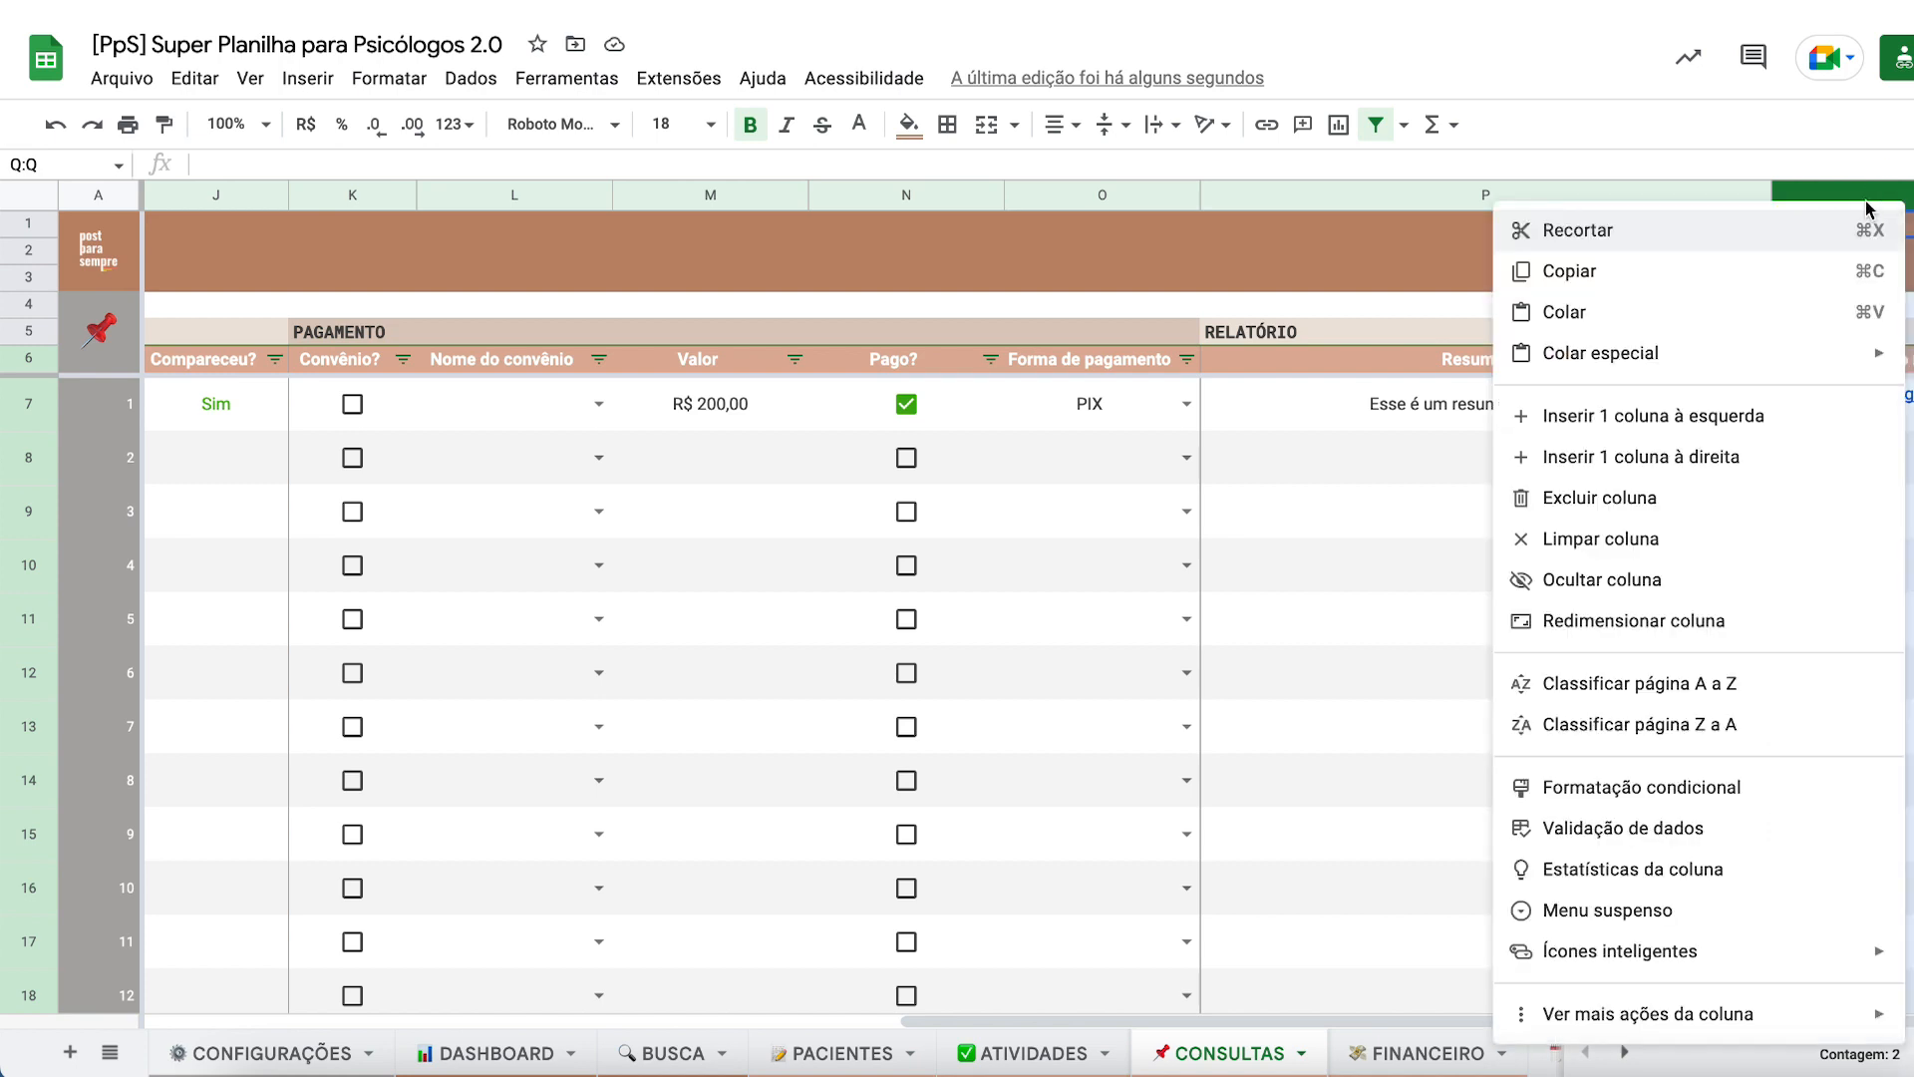
- Insert a column right of column Q and head it 'Queixas apresentadas' in R6
left_click(1656, 458)
left_click(1555, 493)
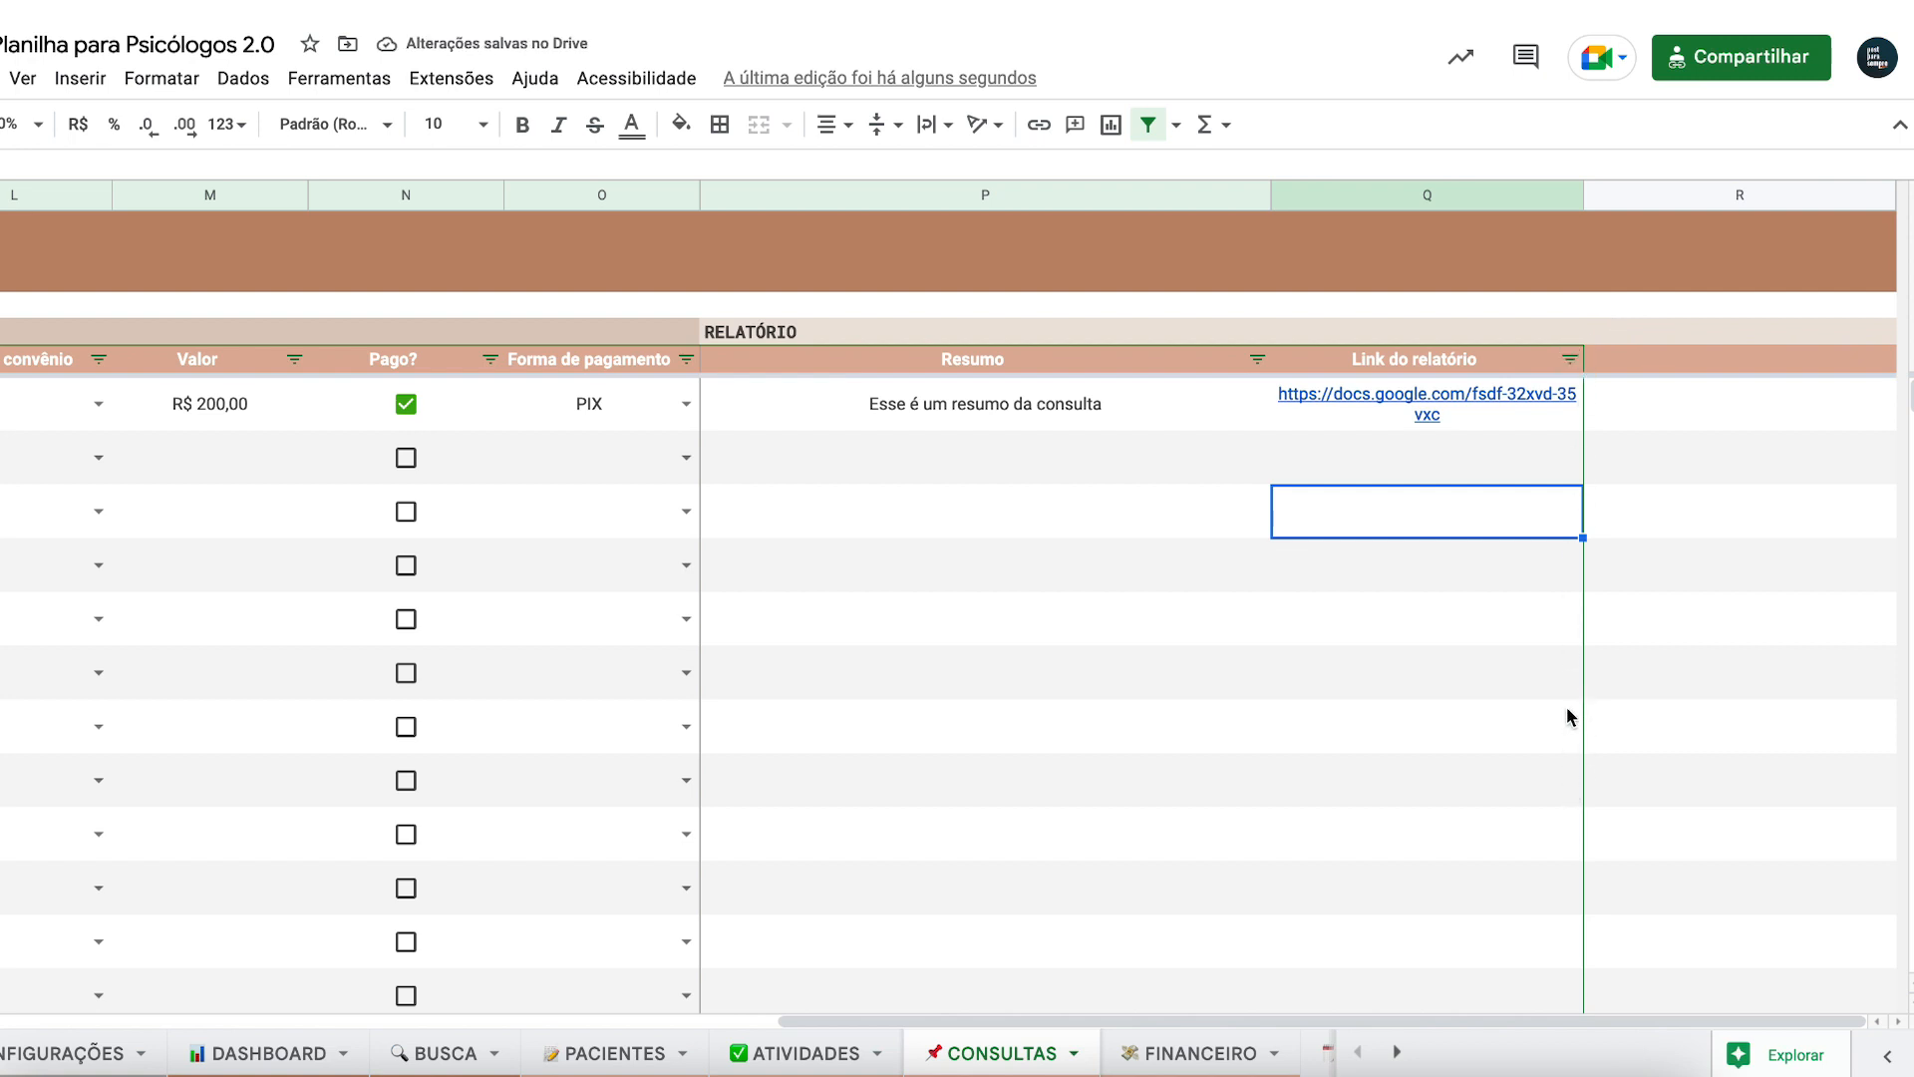
scroll(1565, 703, "left", 2)
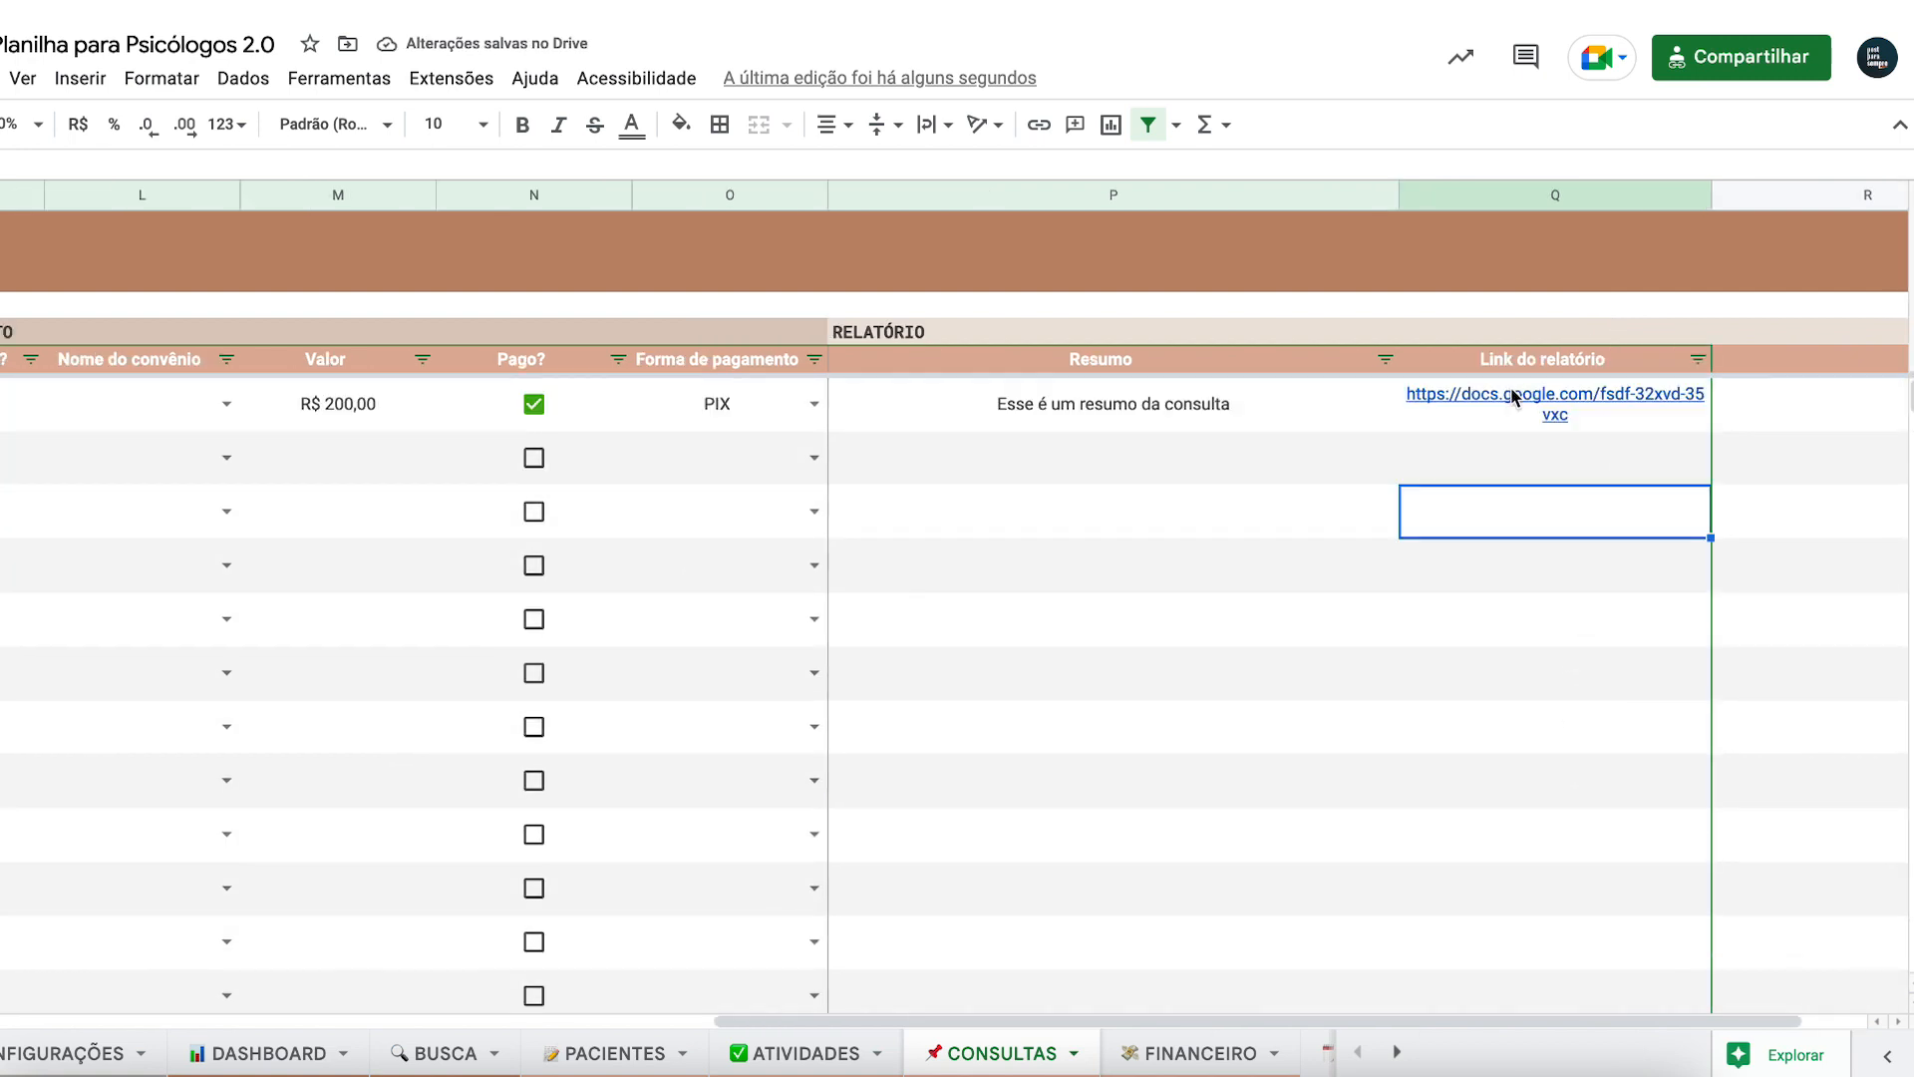
scroll(1606, 375, "right", 2)
left_click(1616, 362)
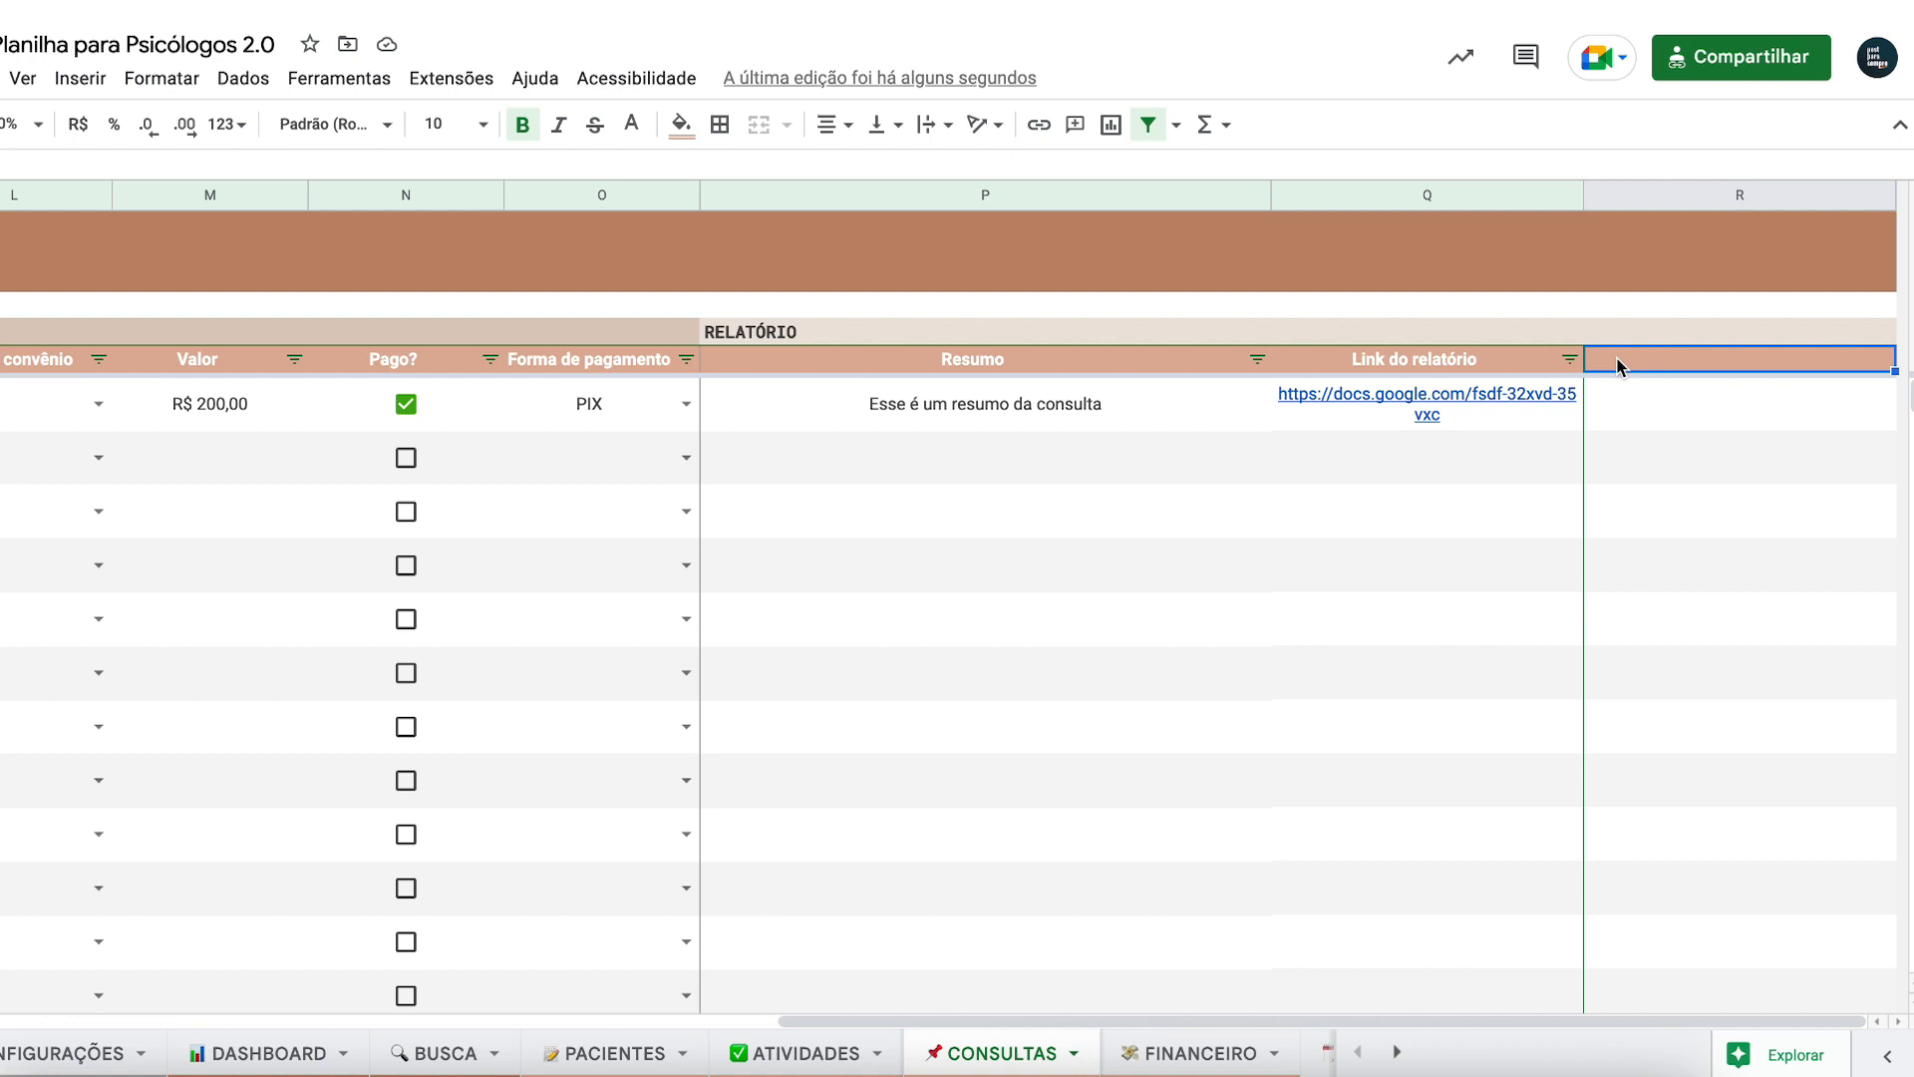
type("Qu")
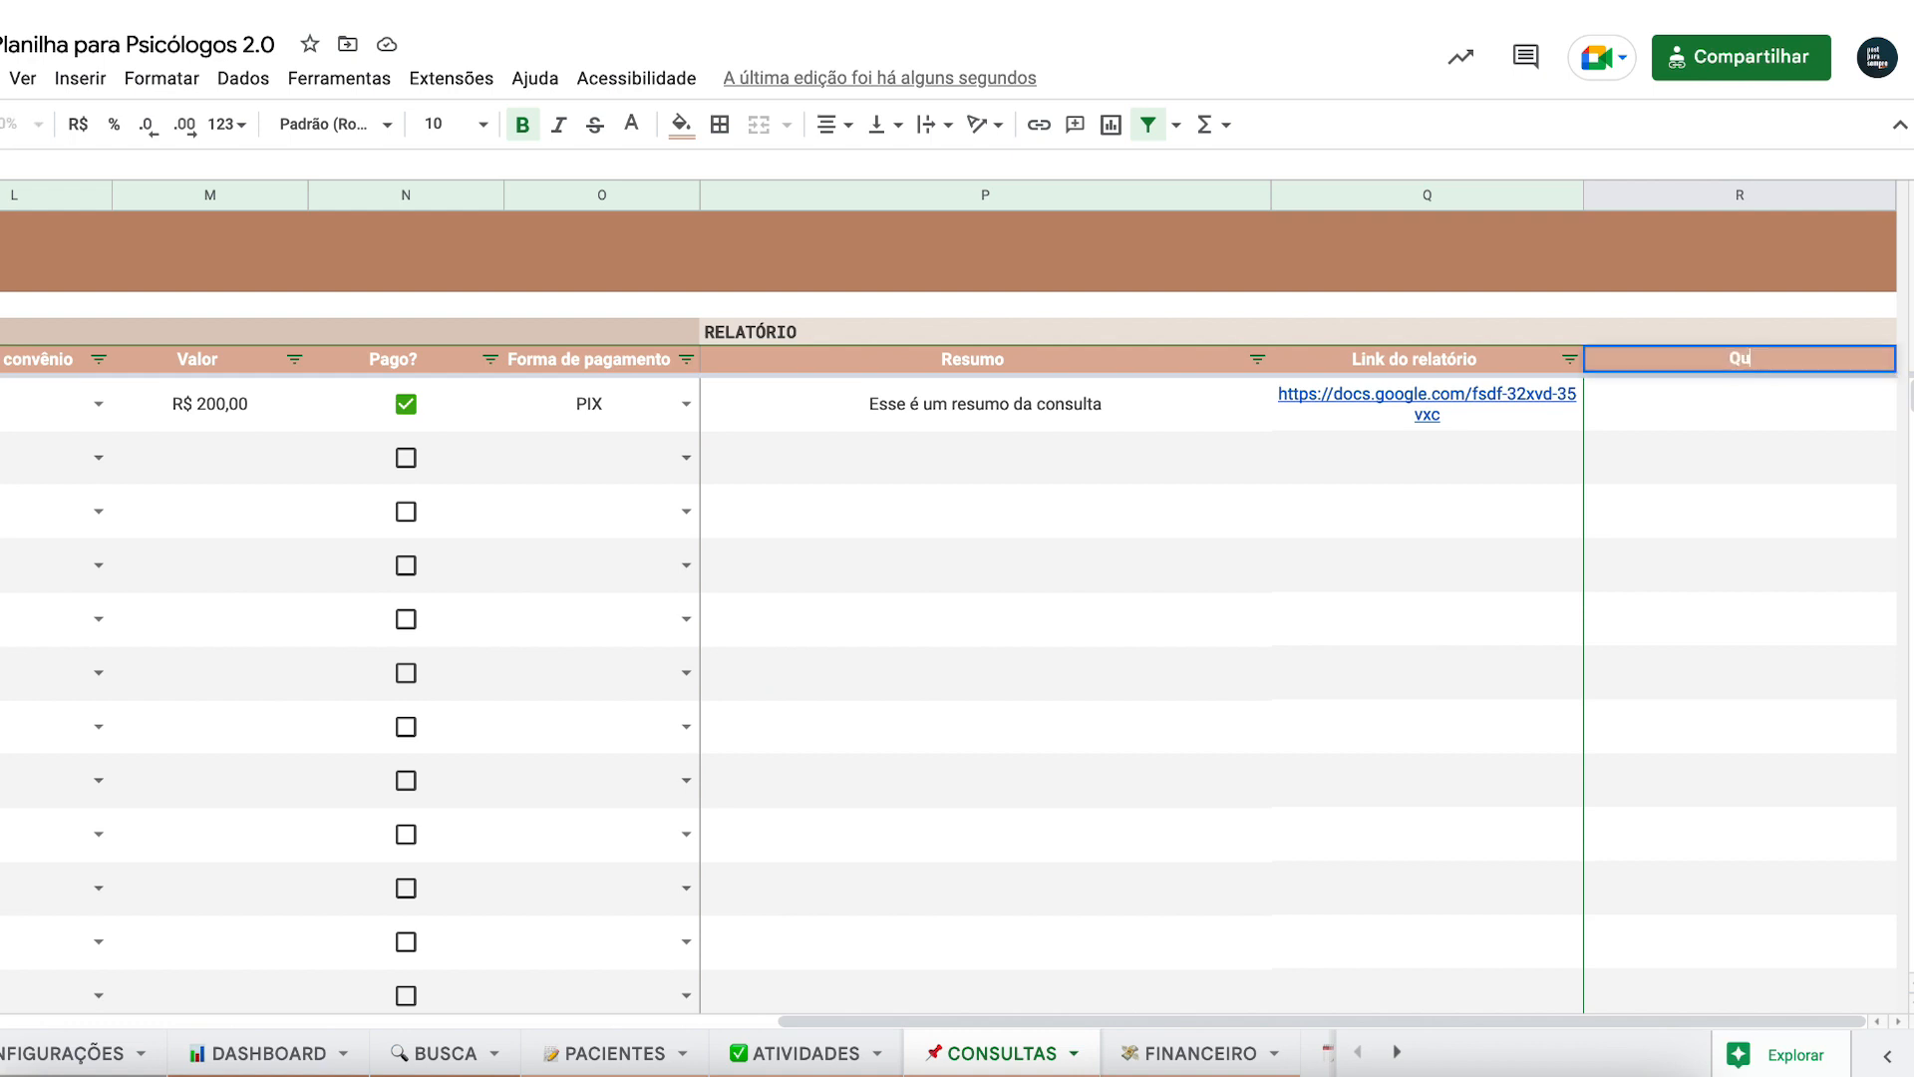
type("eixas apresentadas")
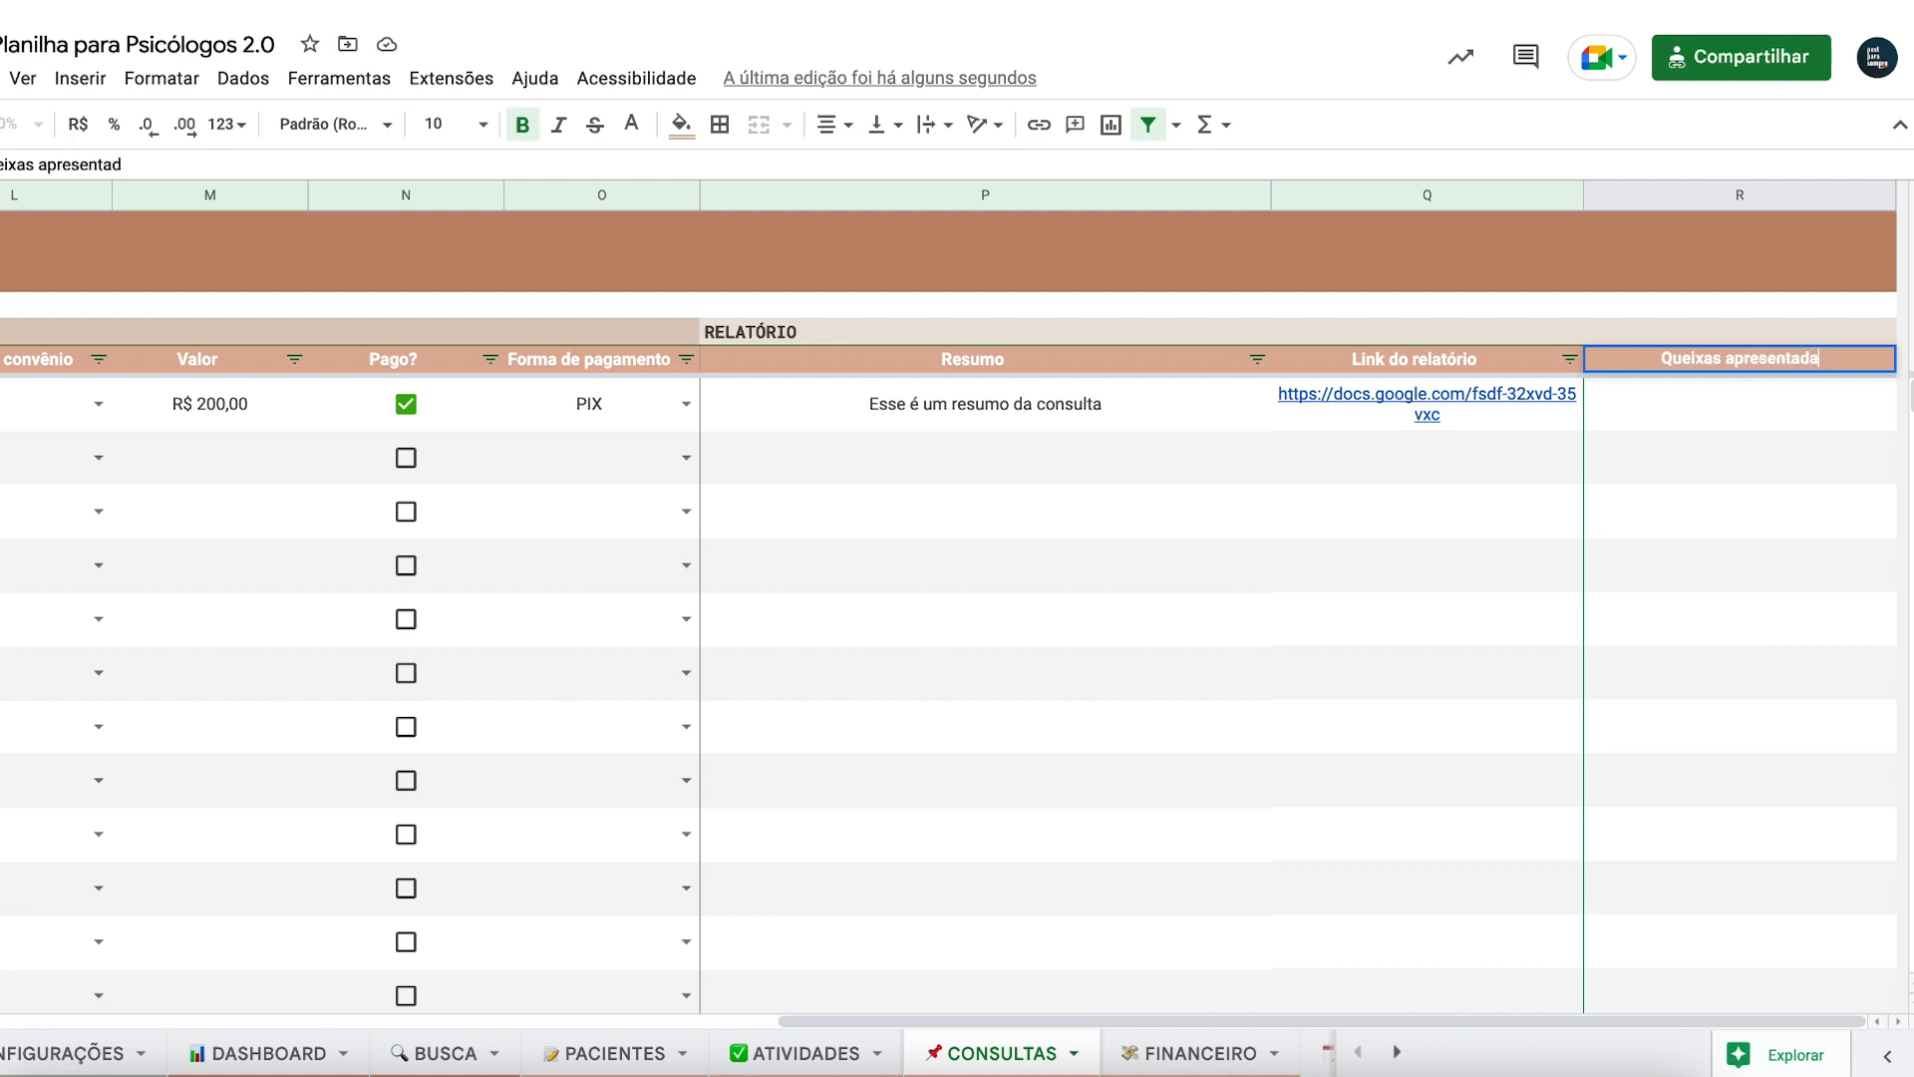
key("Return")
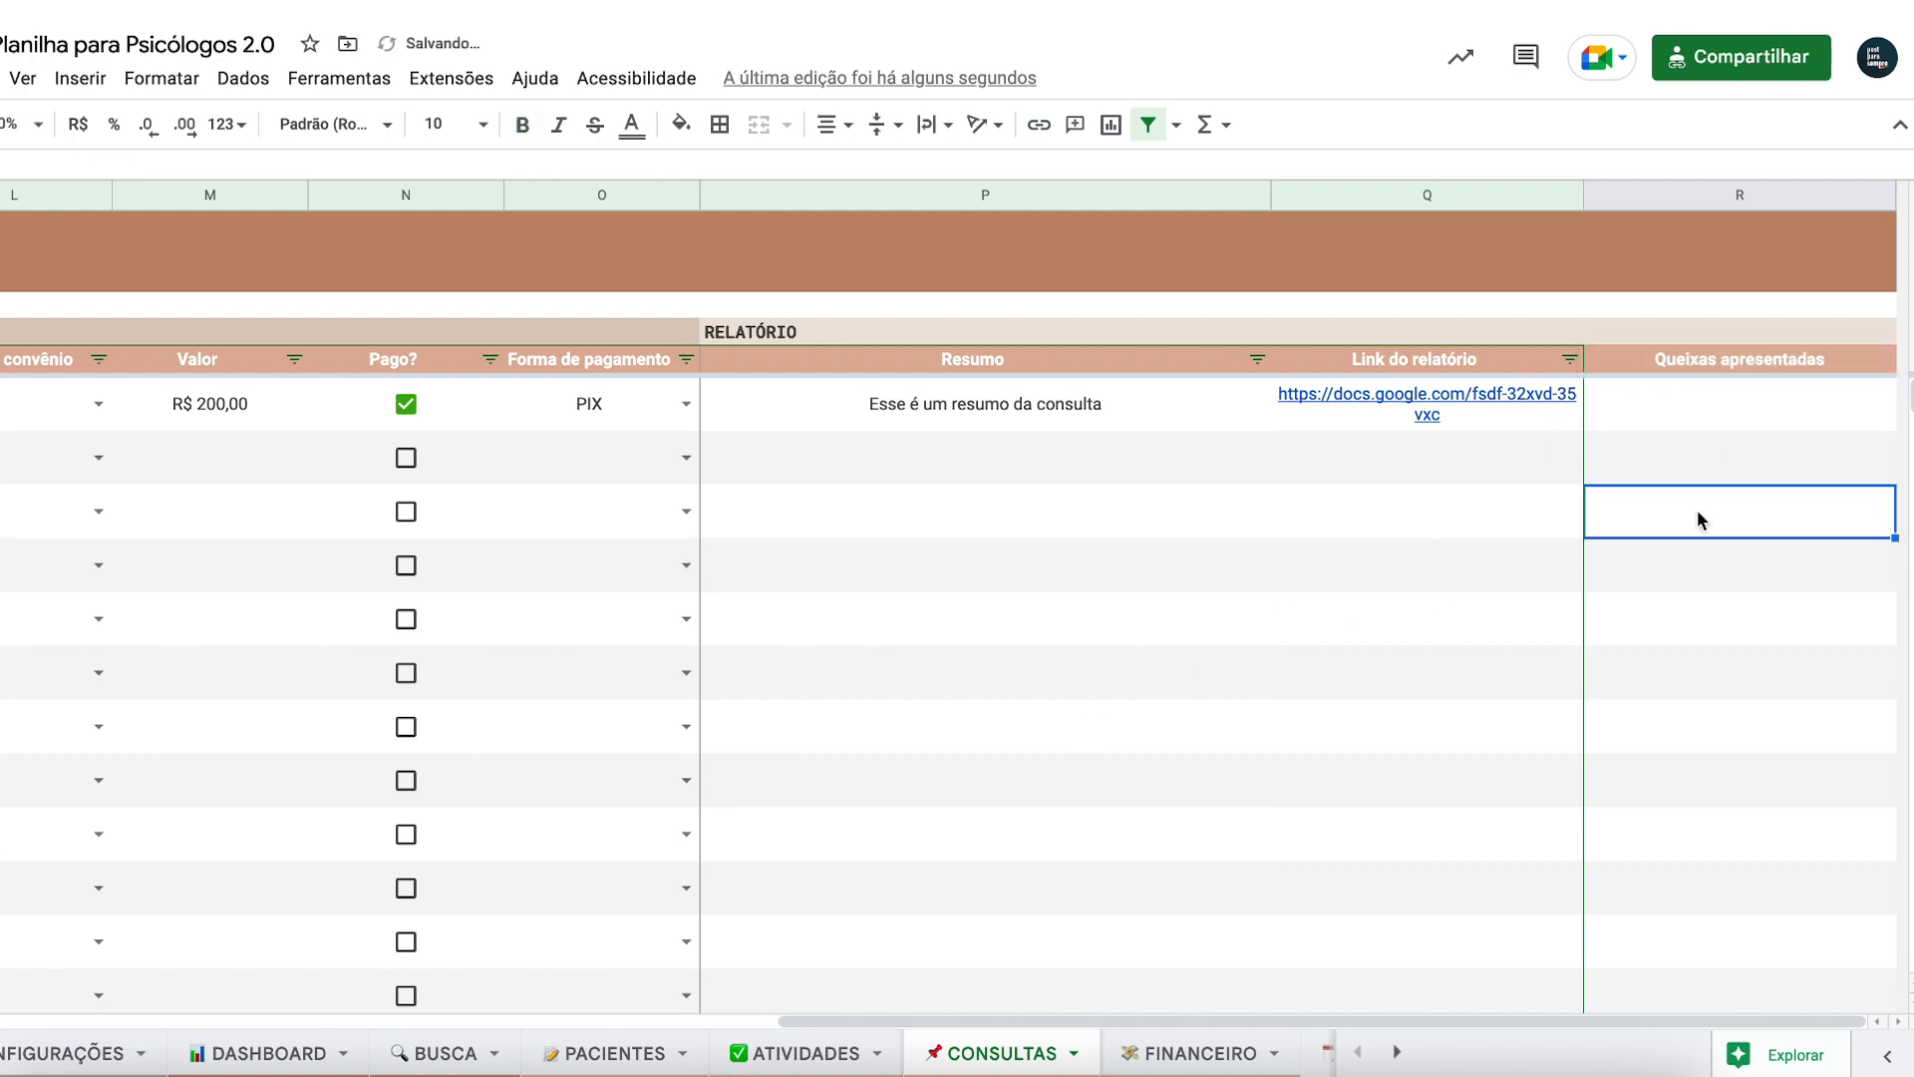
left_click(1709, 361)
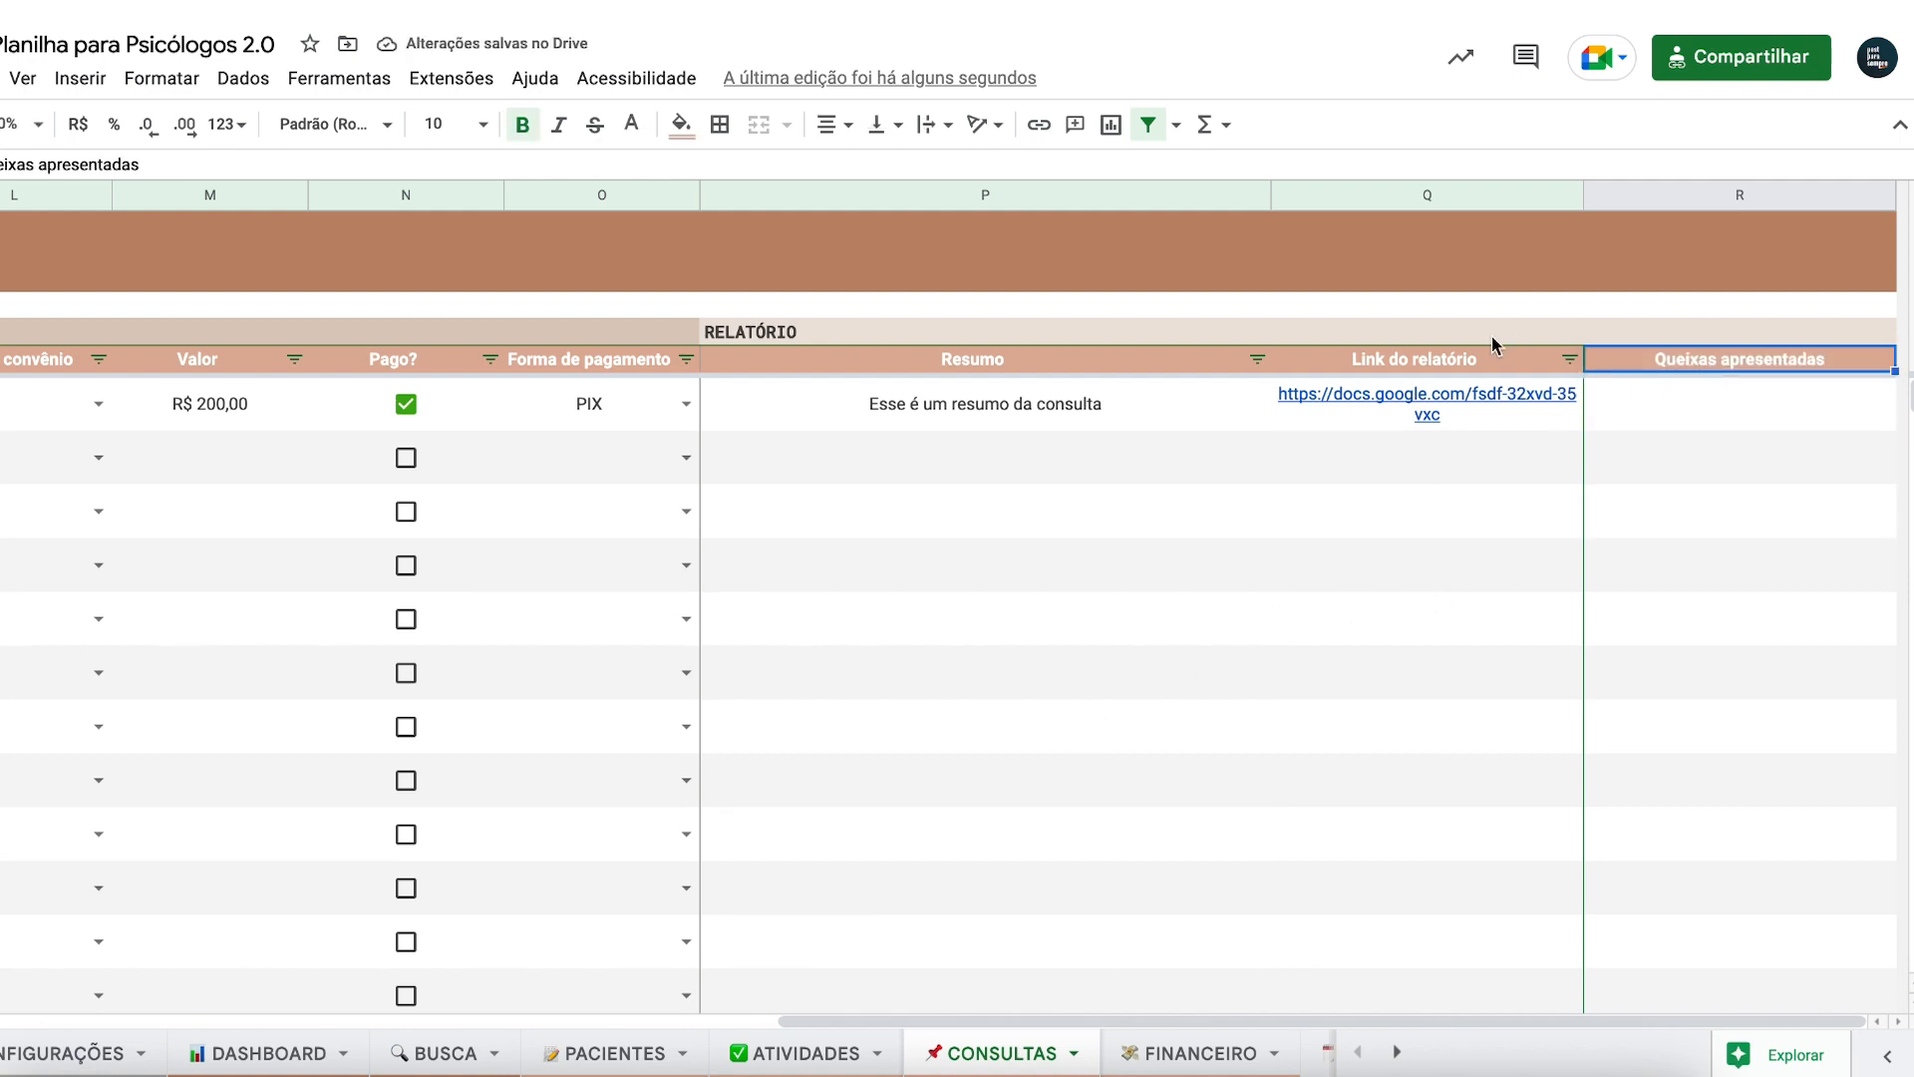
- Check the Link do relatório filter options and cells around Resumo and Queixas apresentadas
left_click(1569, 359)
left_click(1681, 426)
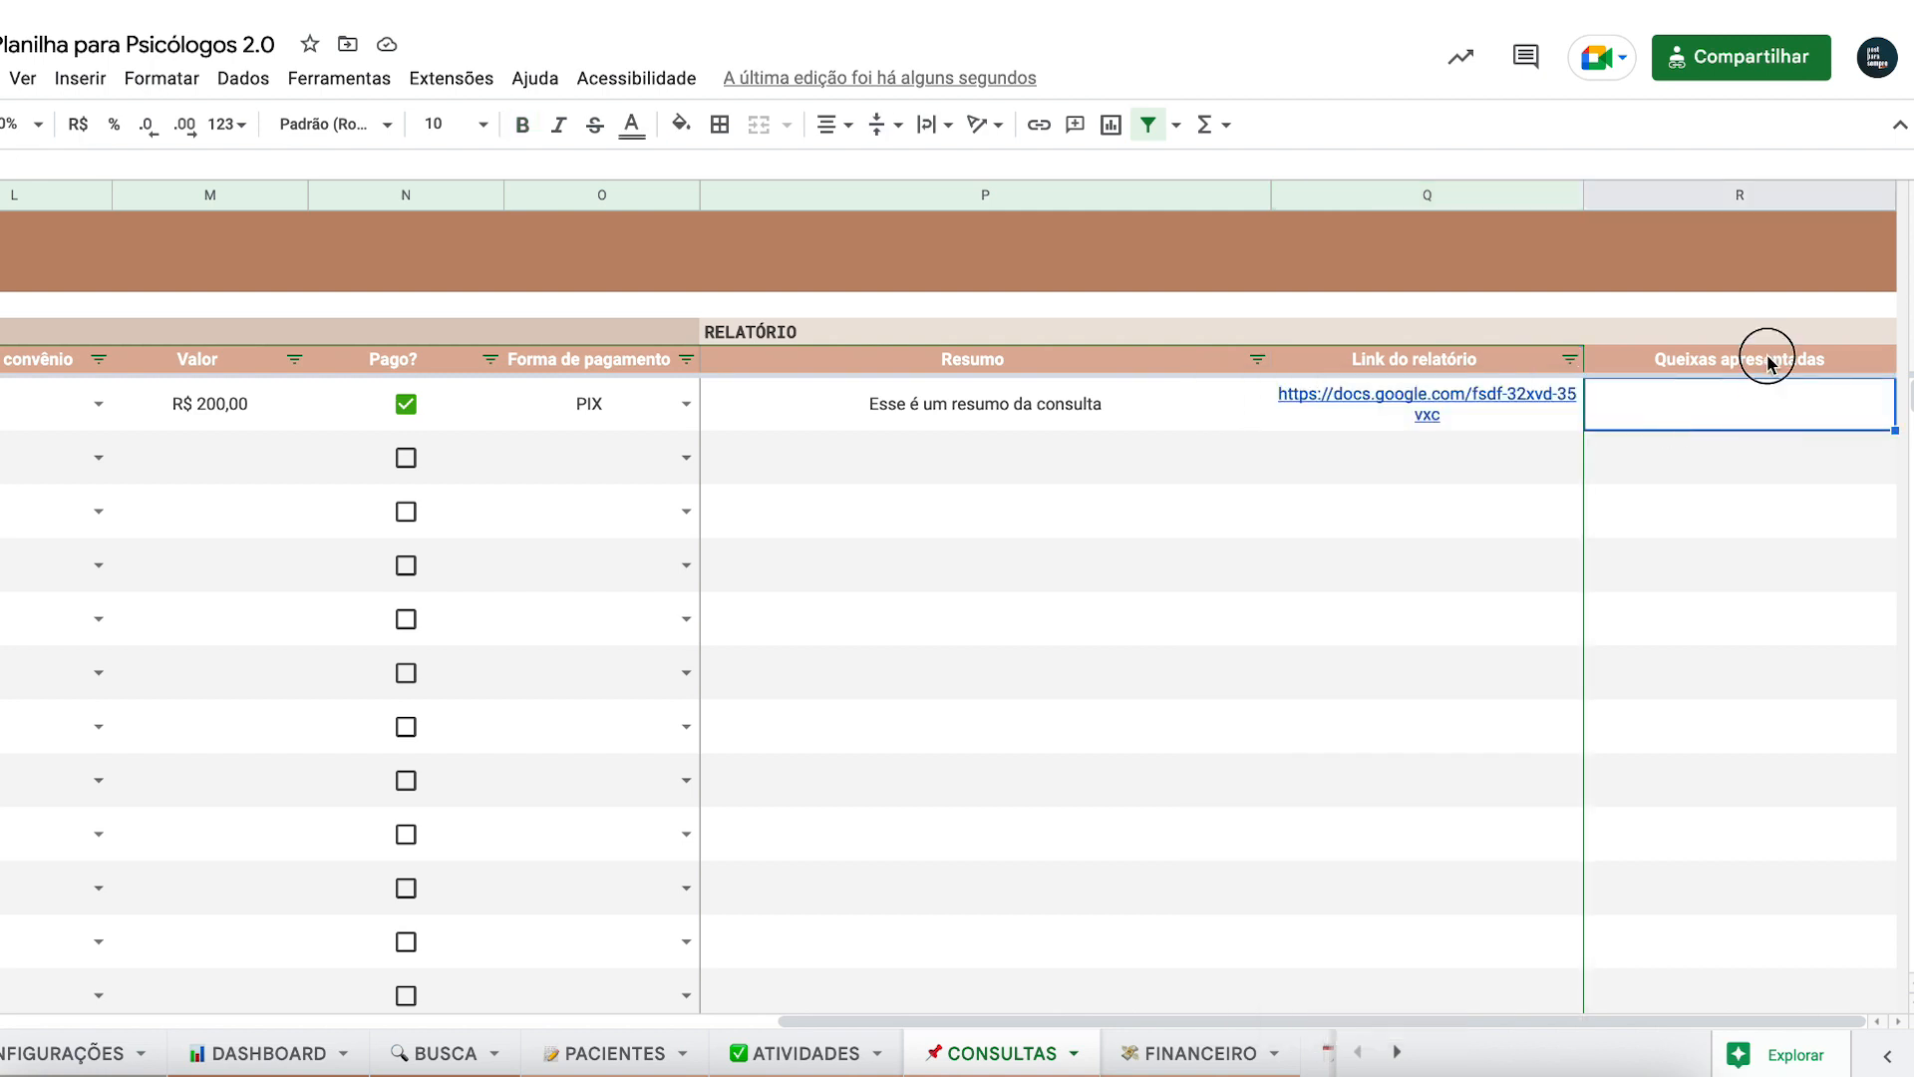
left_click(1765, 359)
left_click(1499, 456)
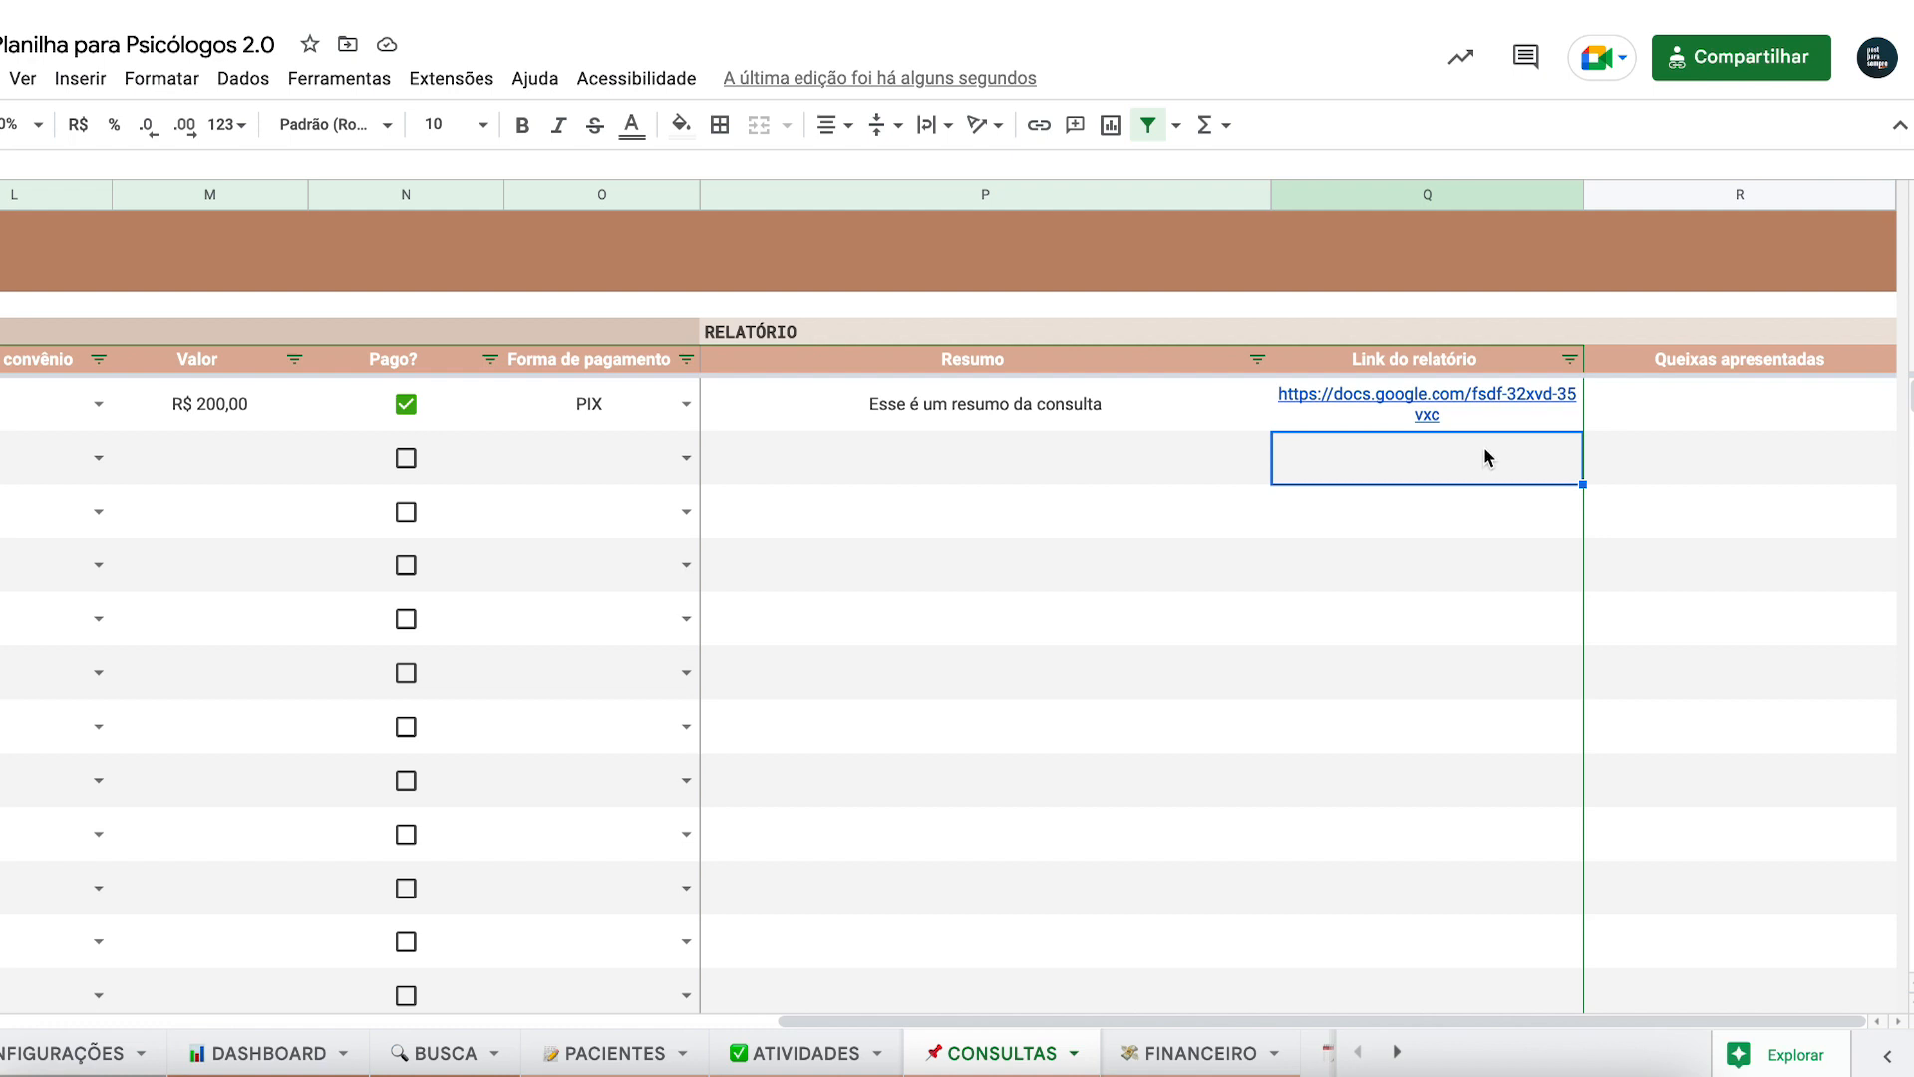
left_click(1073, 506)
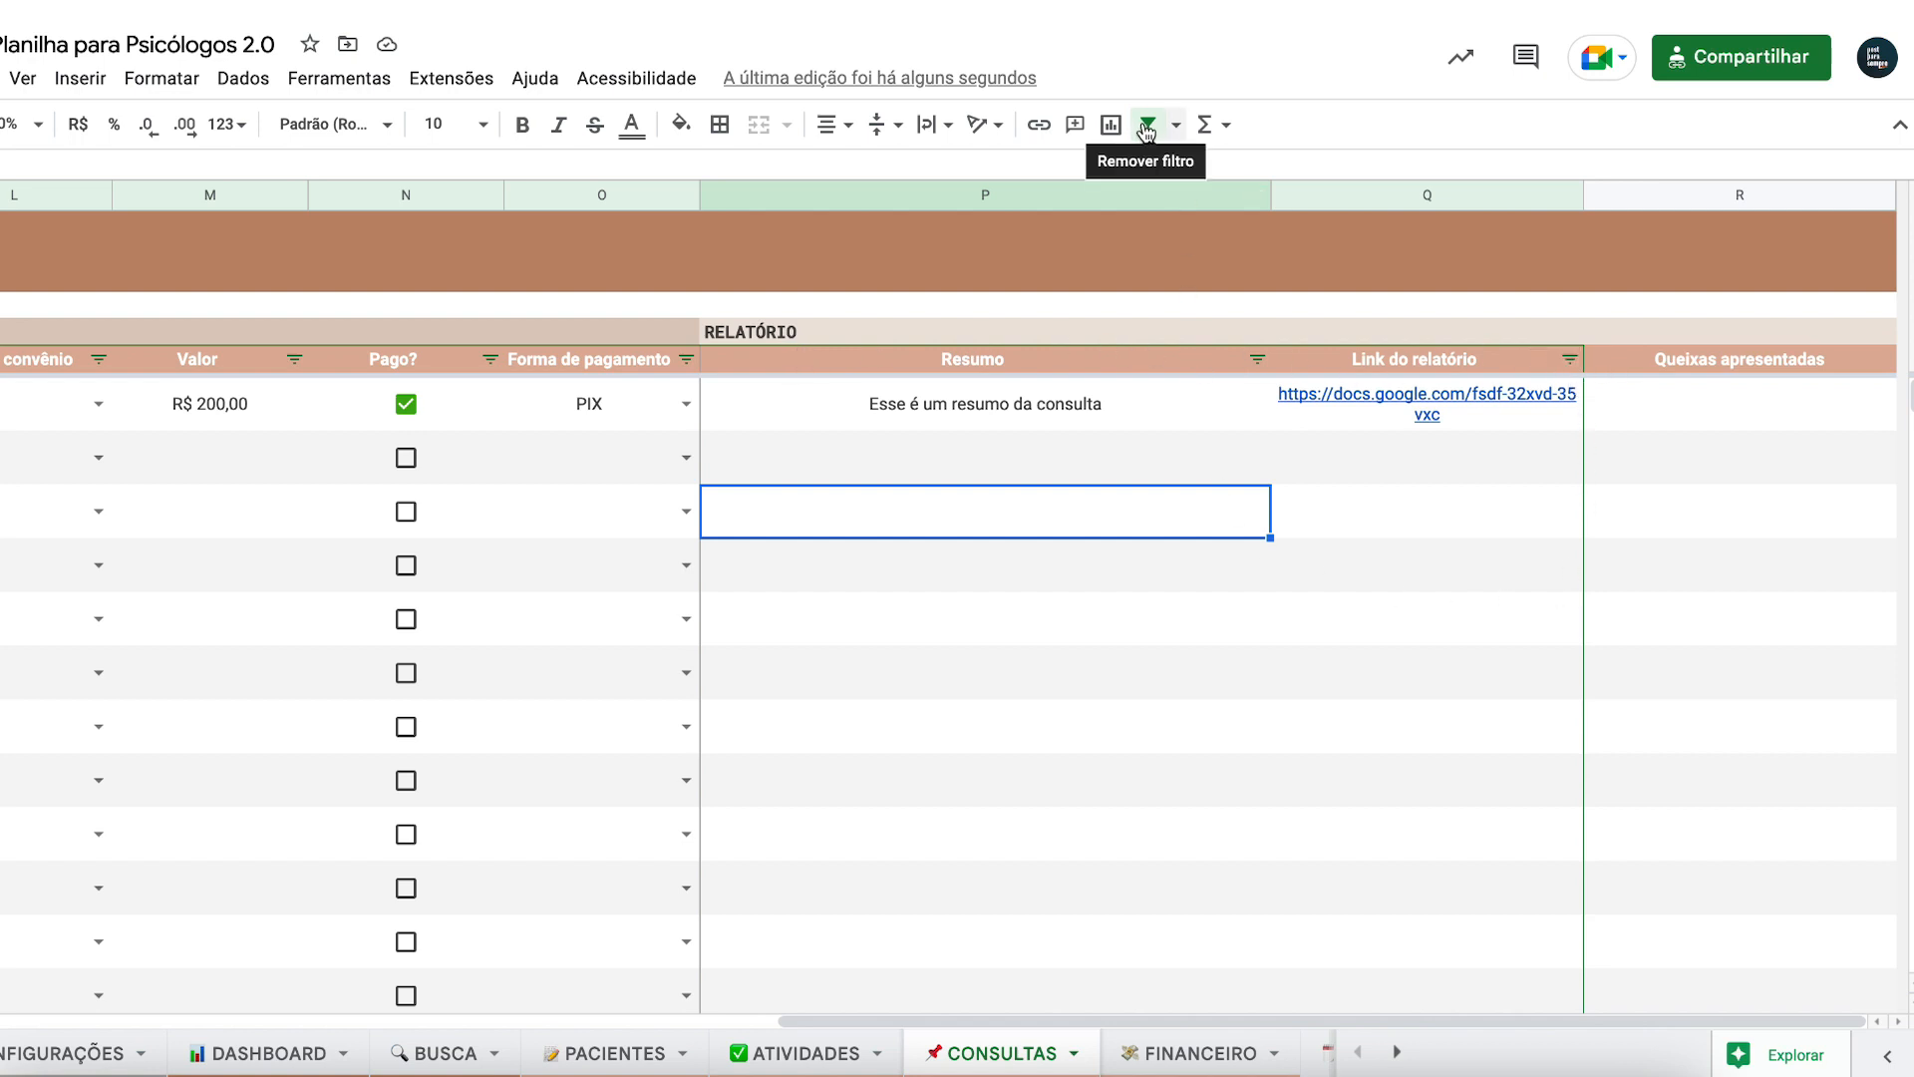
left_click(1811, 512)
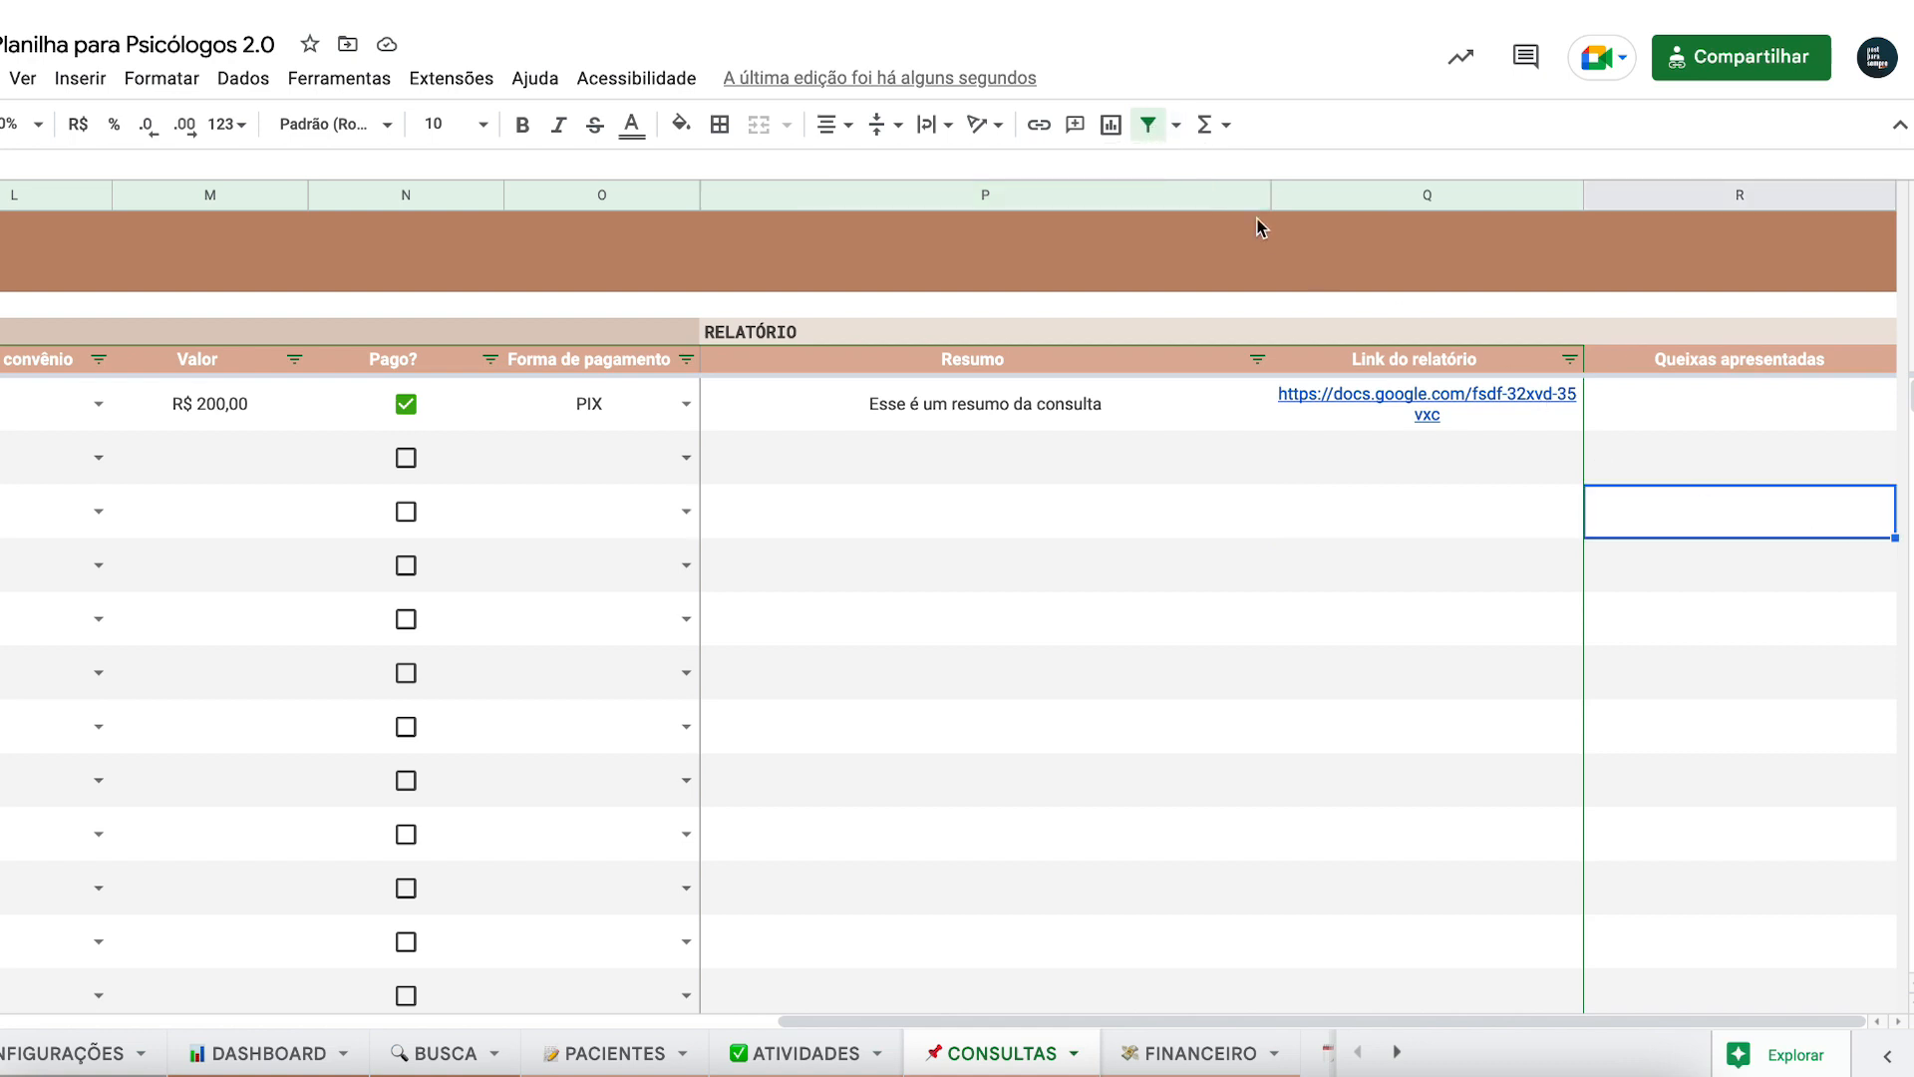
- Remove the table's filter, accepting the protected-range warning, and reselect the Queixas apresentadas header
left_click(1148, 125)
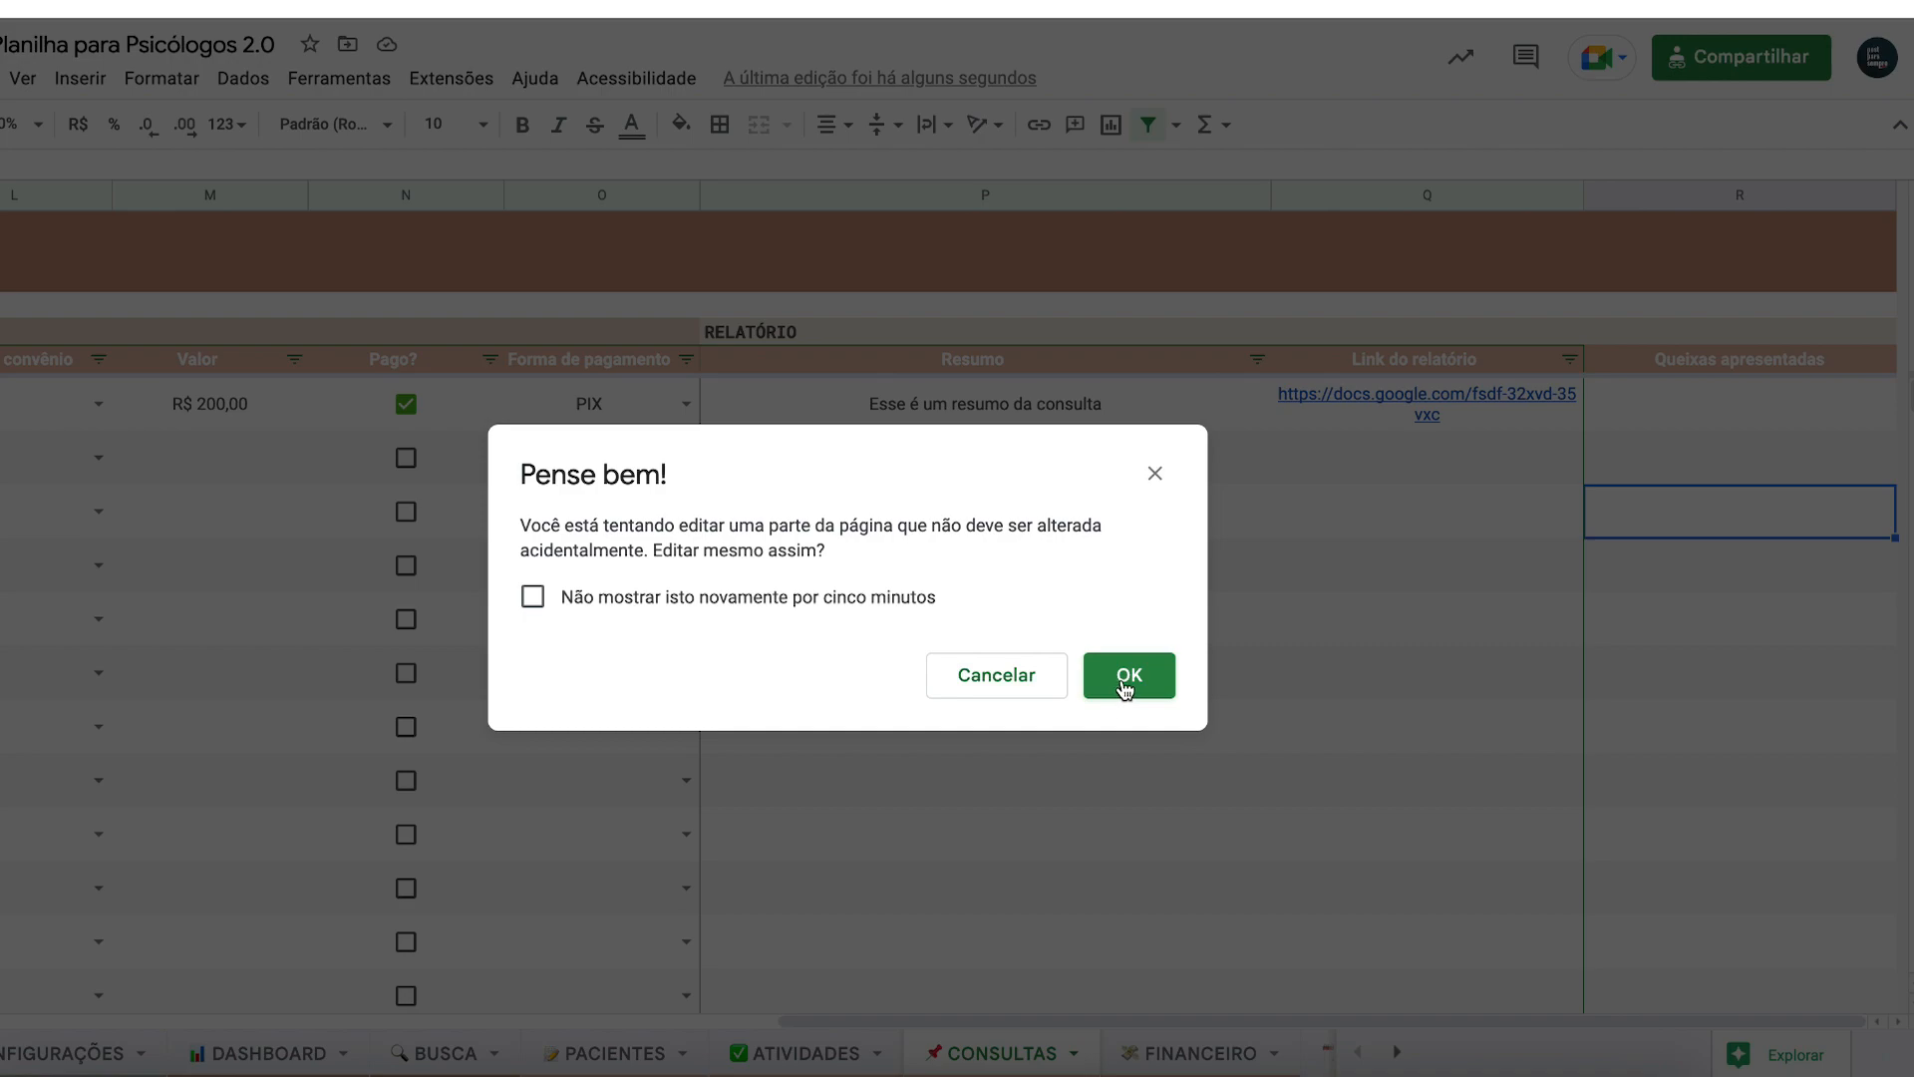
left_click(1127, 678)
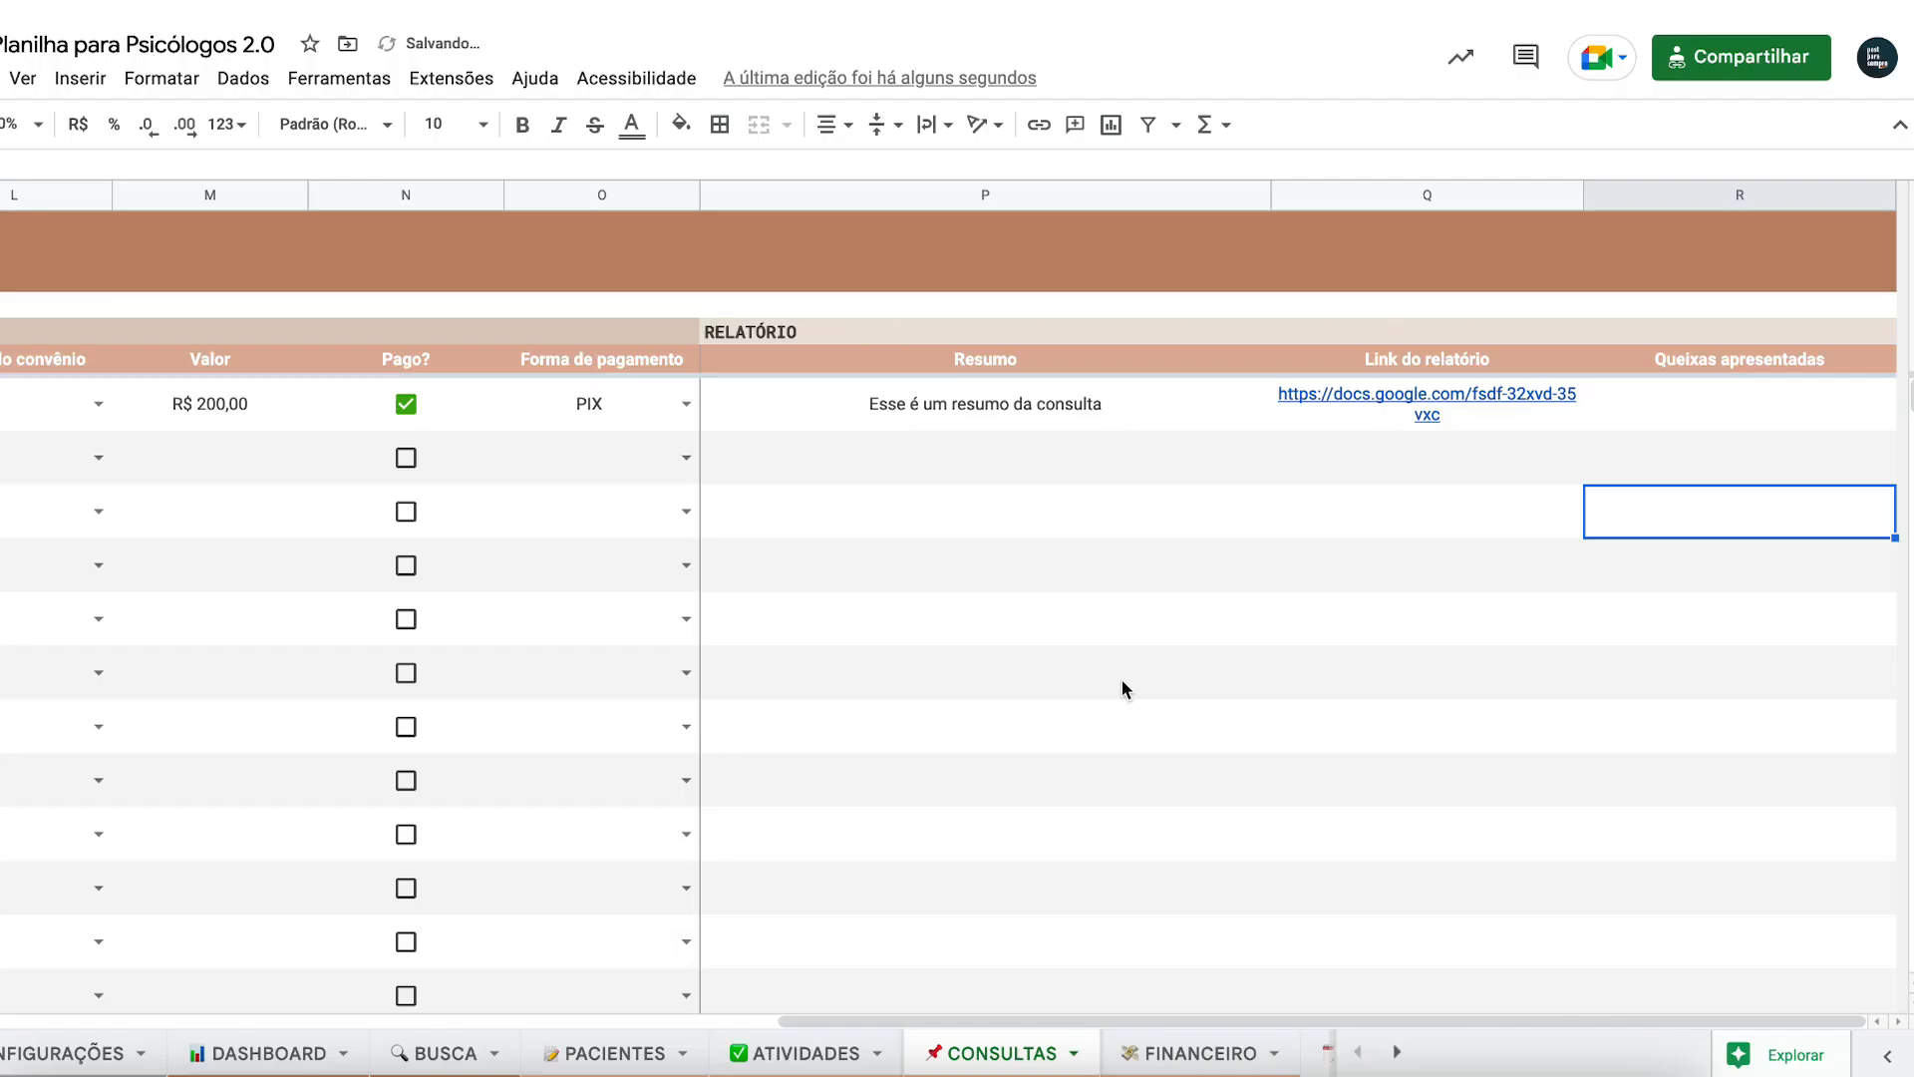
left_click(1702, 351)
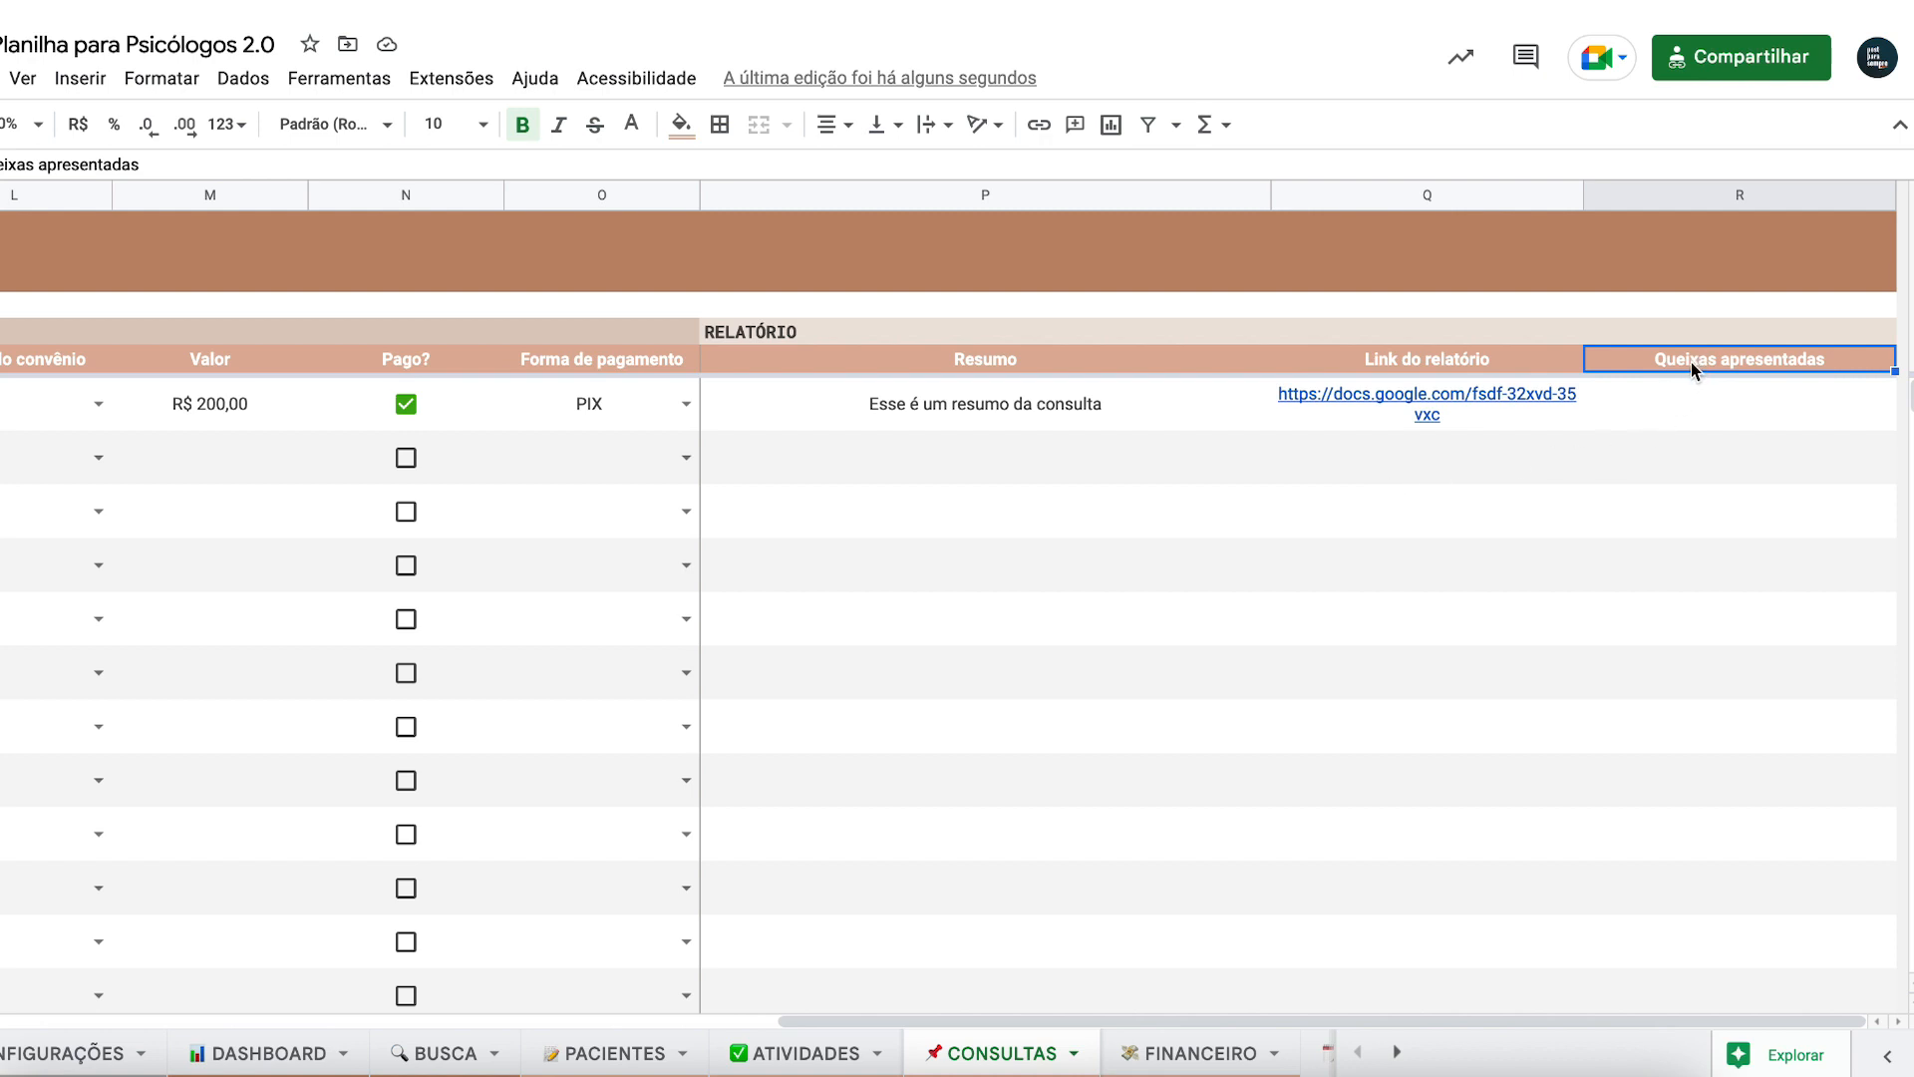
scroll(1691, 362, "left", 10)
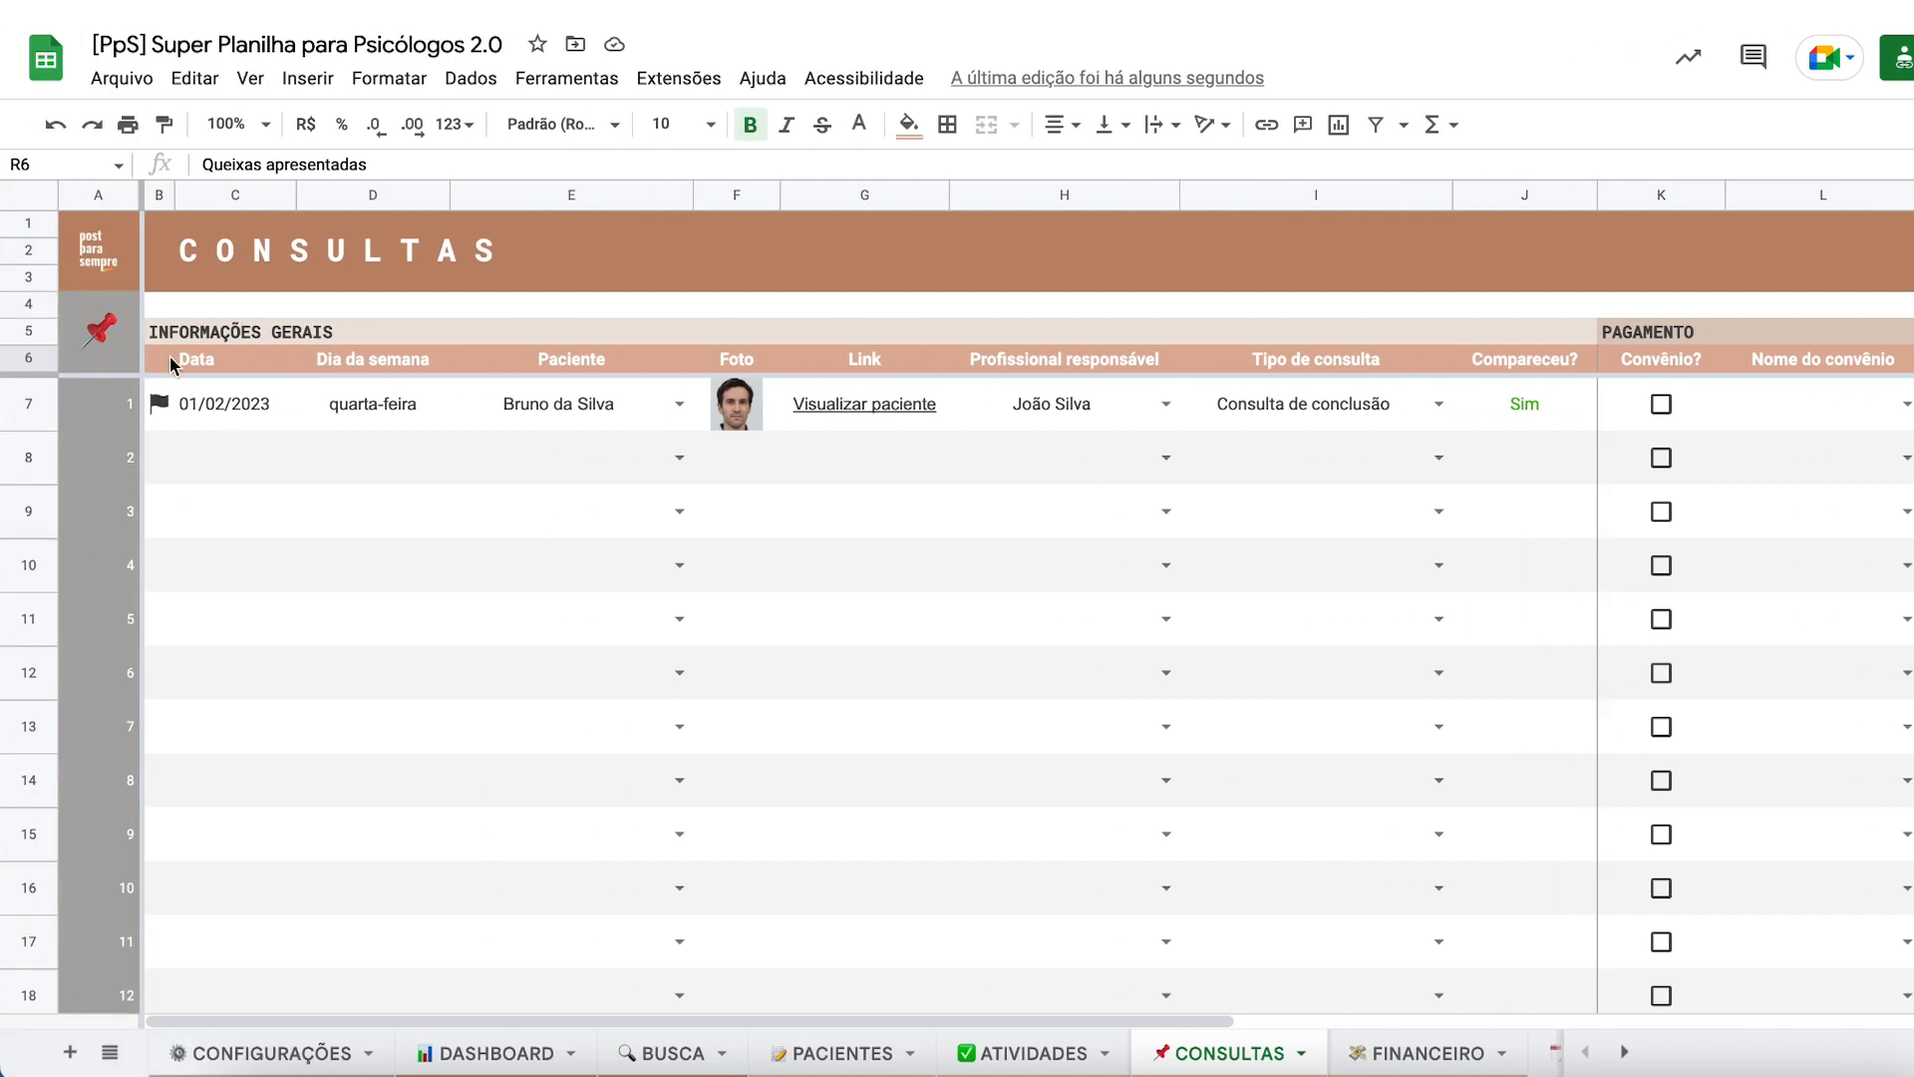
- Select B6:R2006, from the Data header across to Queixas apresentadas and down to row 2006
left_click(165, 361, "shift")
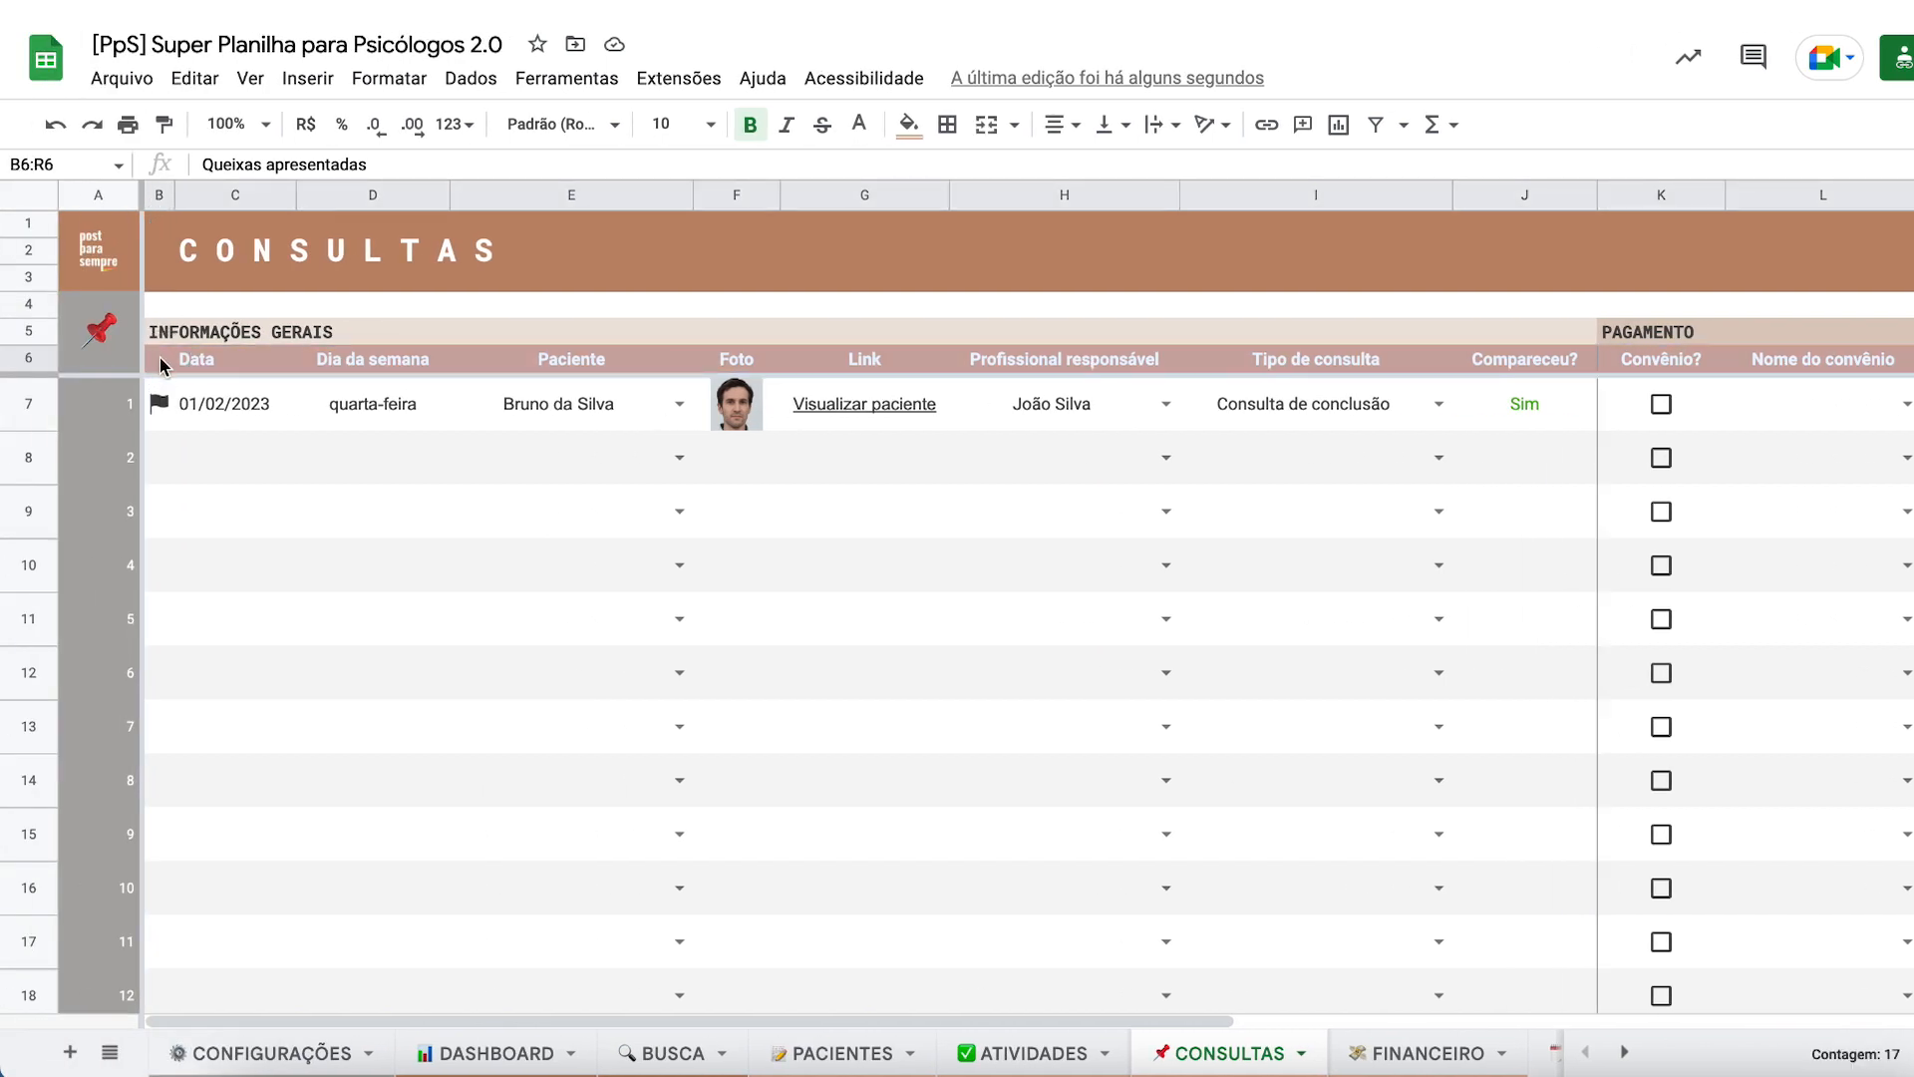
scroll(164, 367, "right", 10)
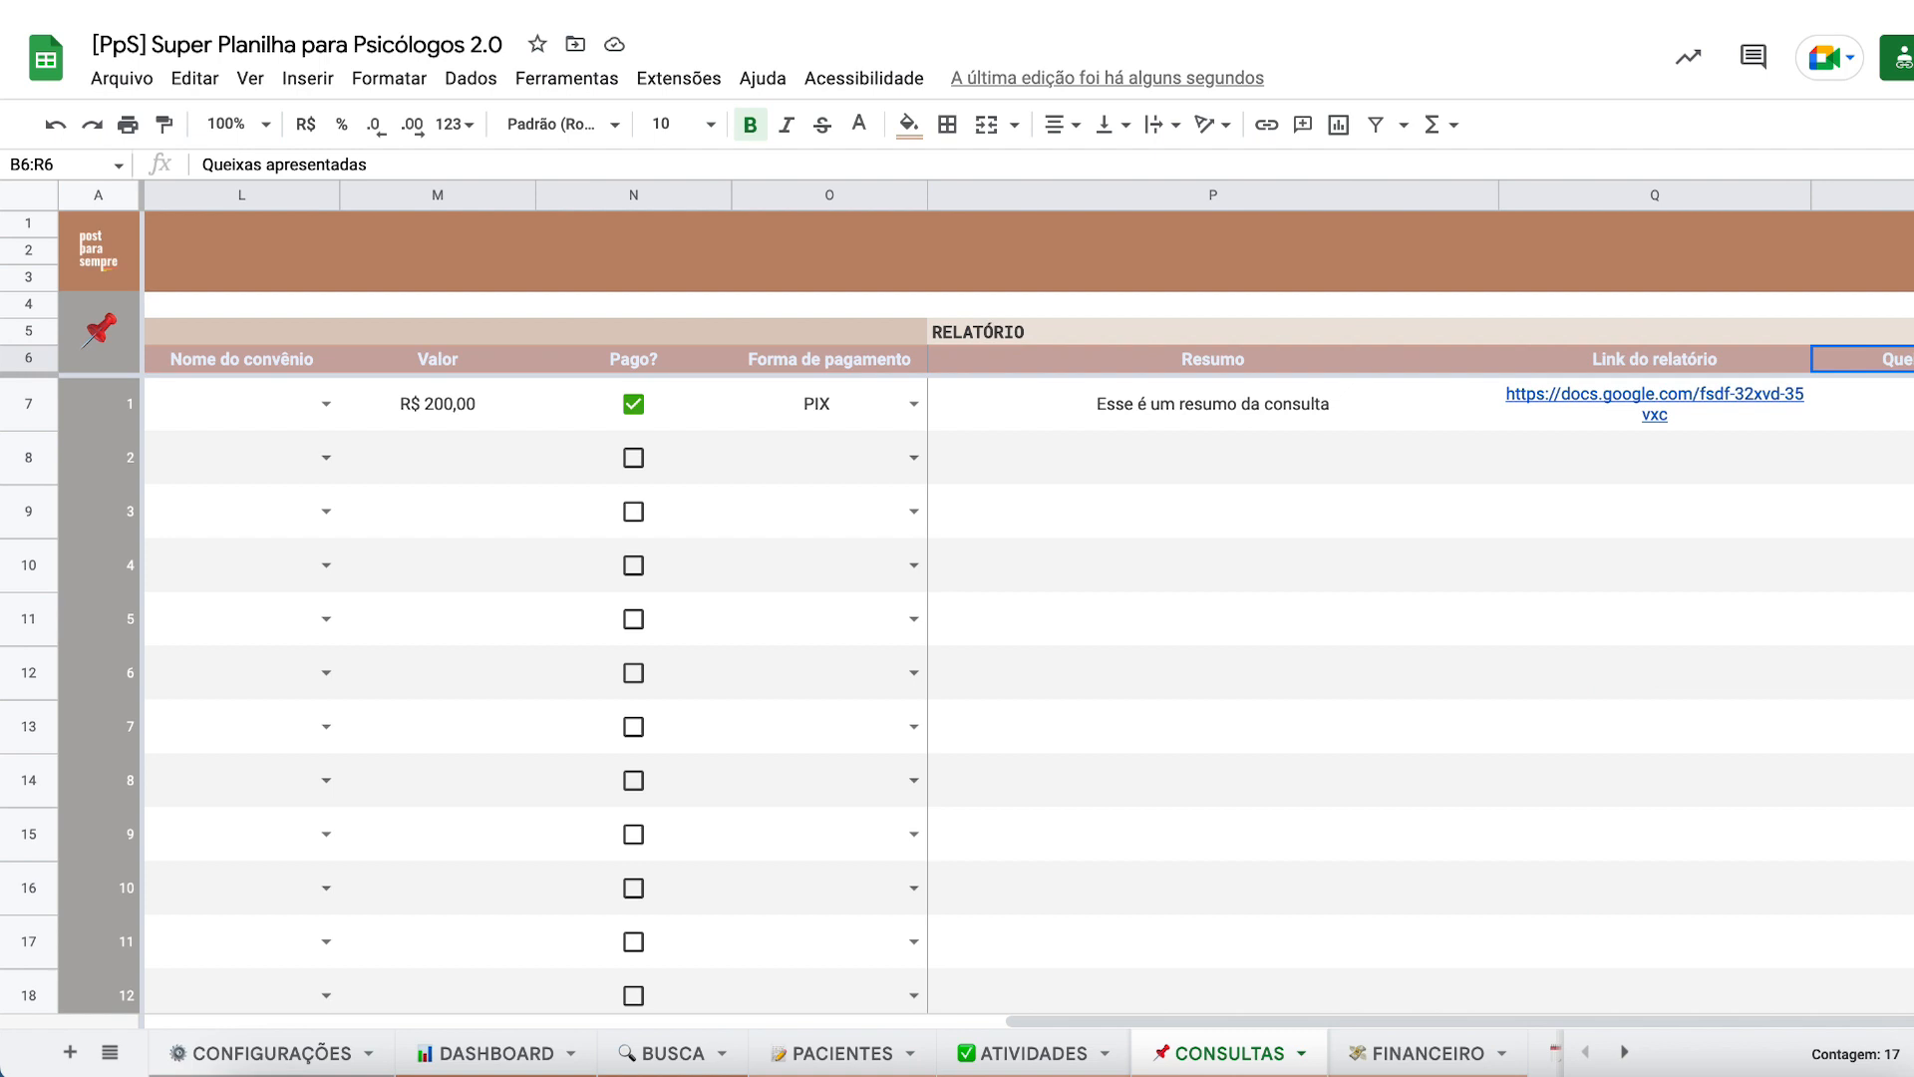
scroll(684, 320, "left", 10)
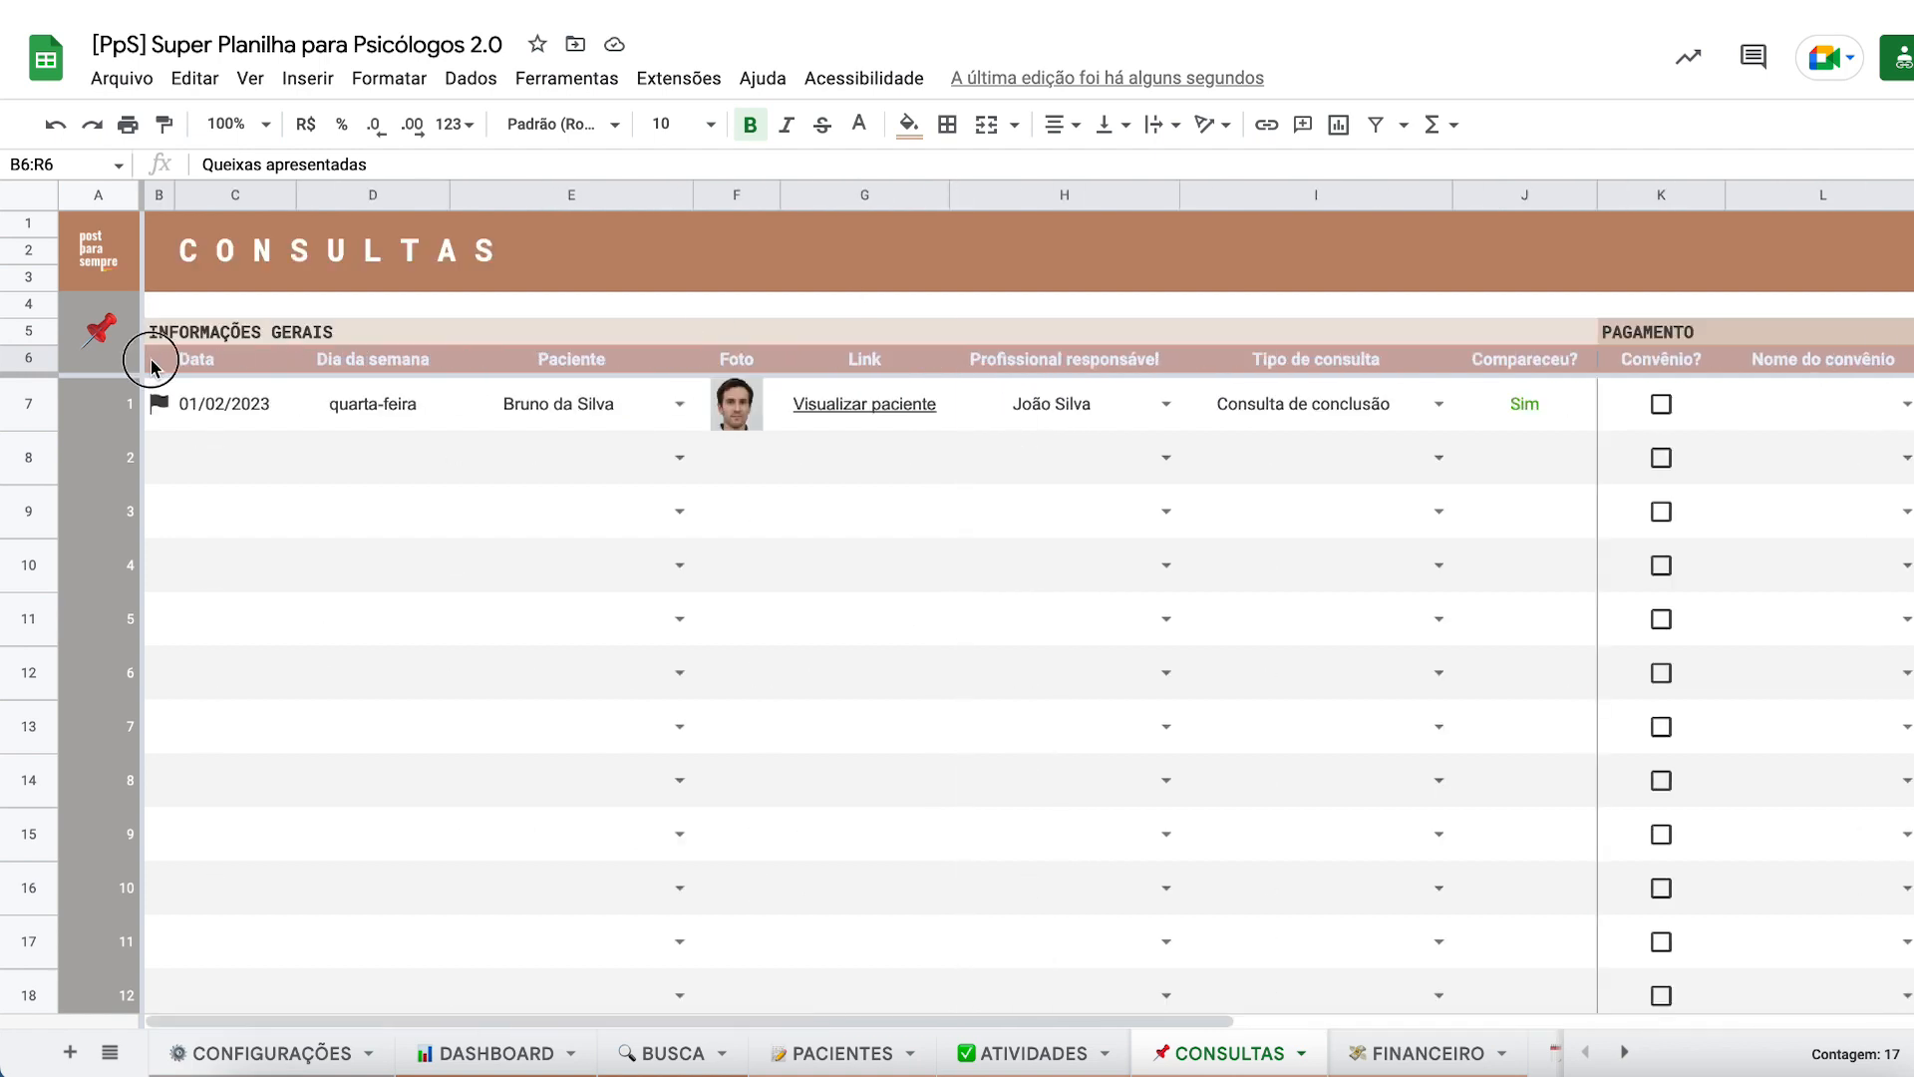
left_click(160, 457)
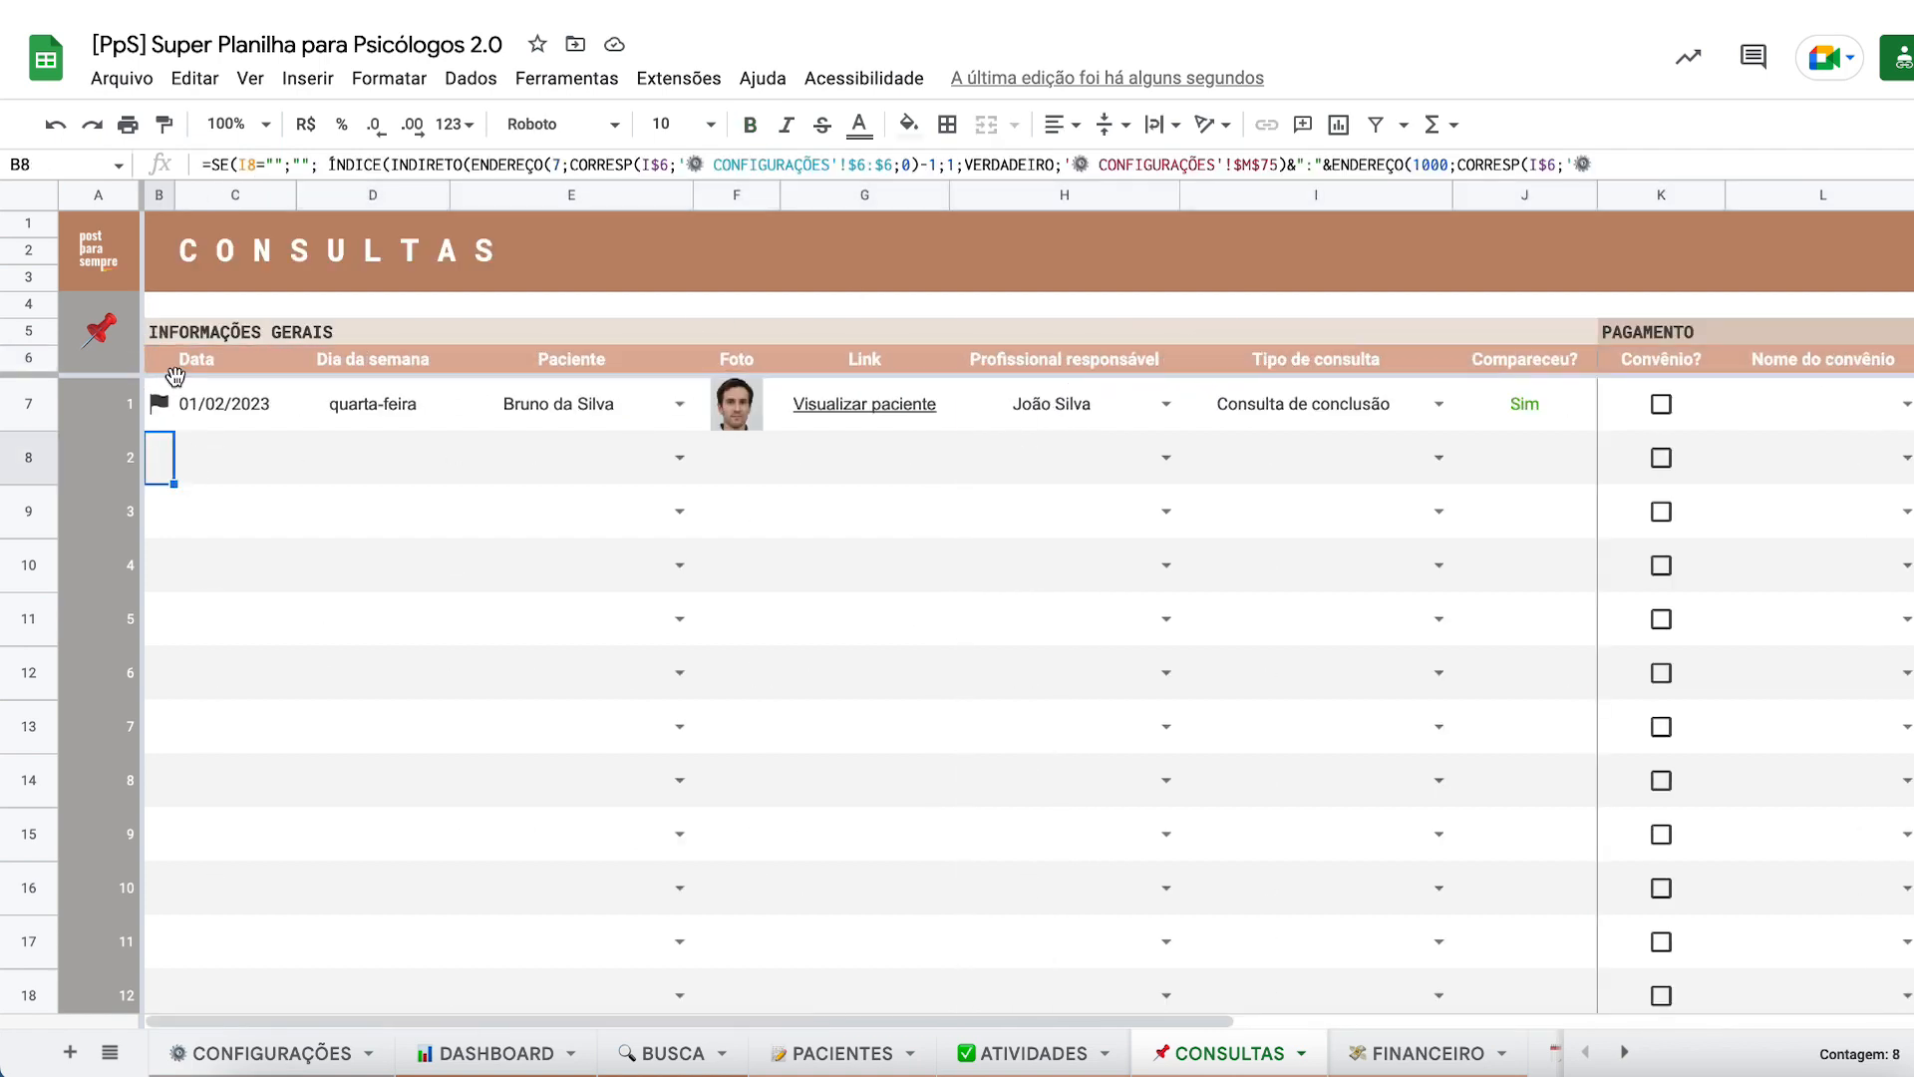
left_click(163, 359)
scroll(564, 430, "right", 10)
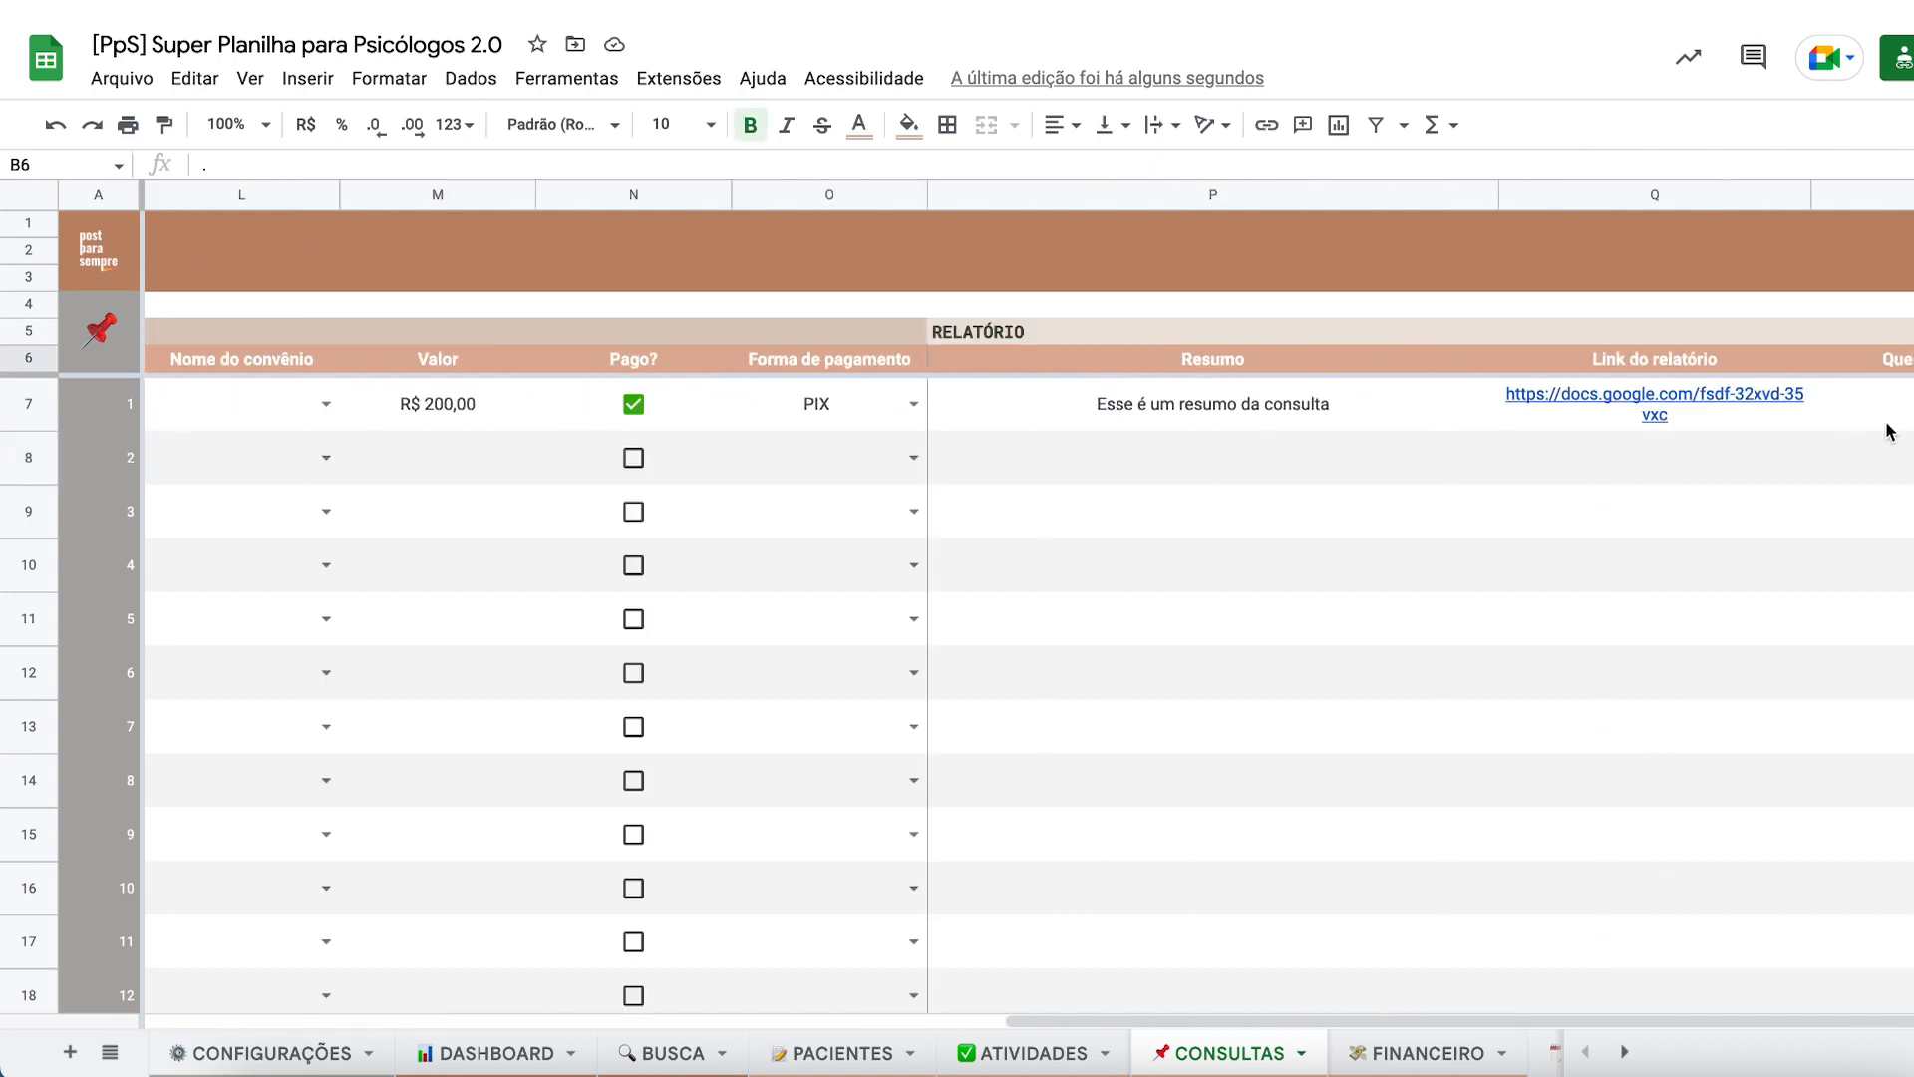
key("ctrl+shift+Right")
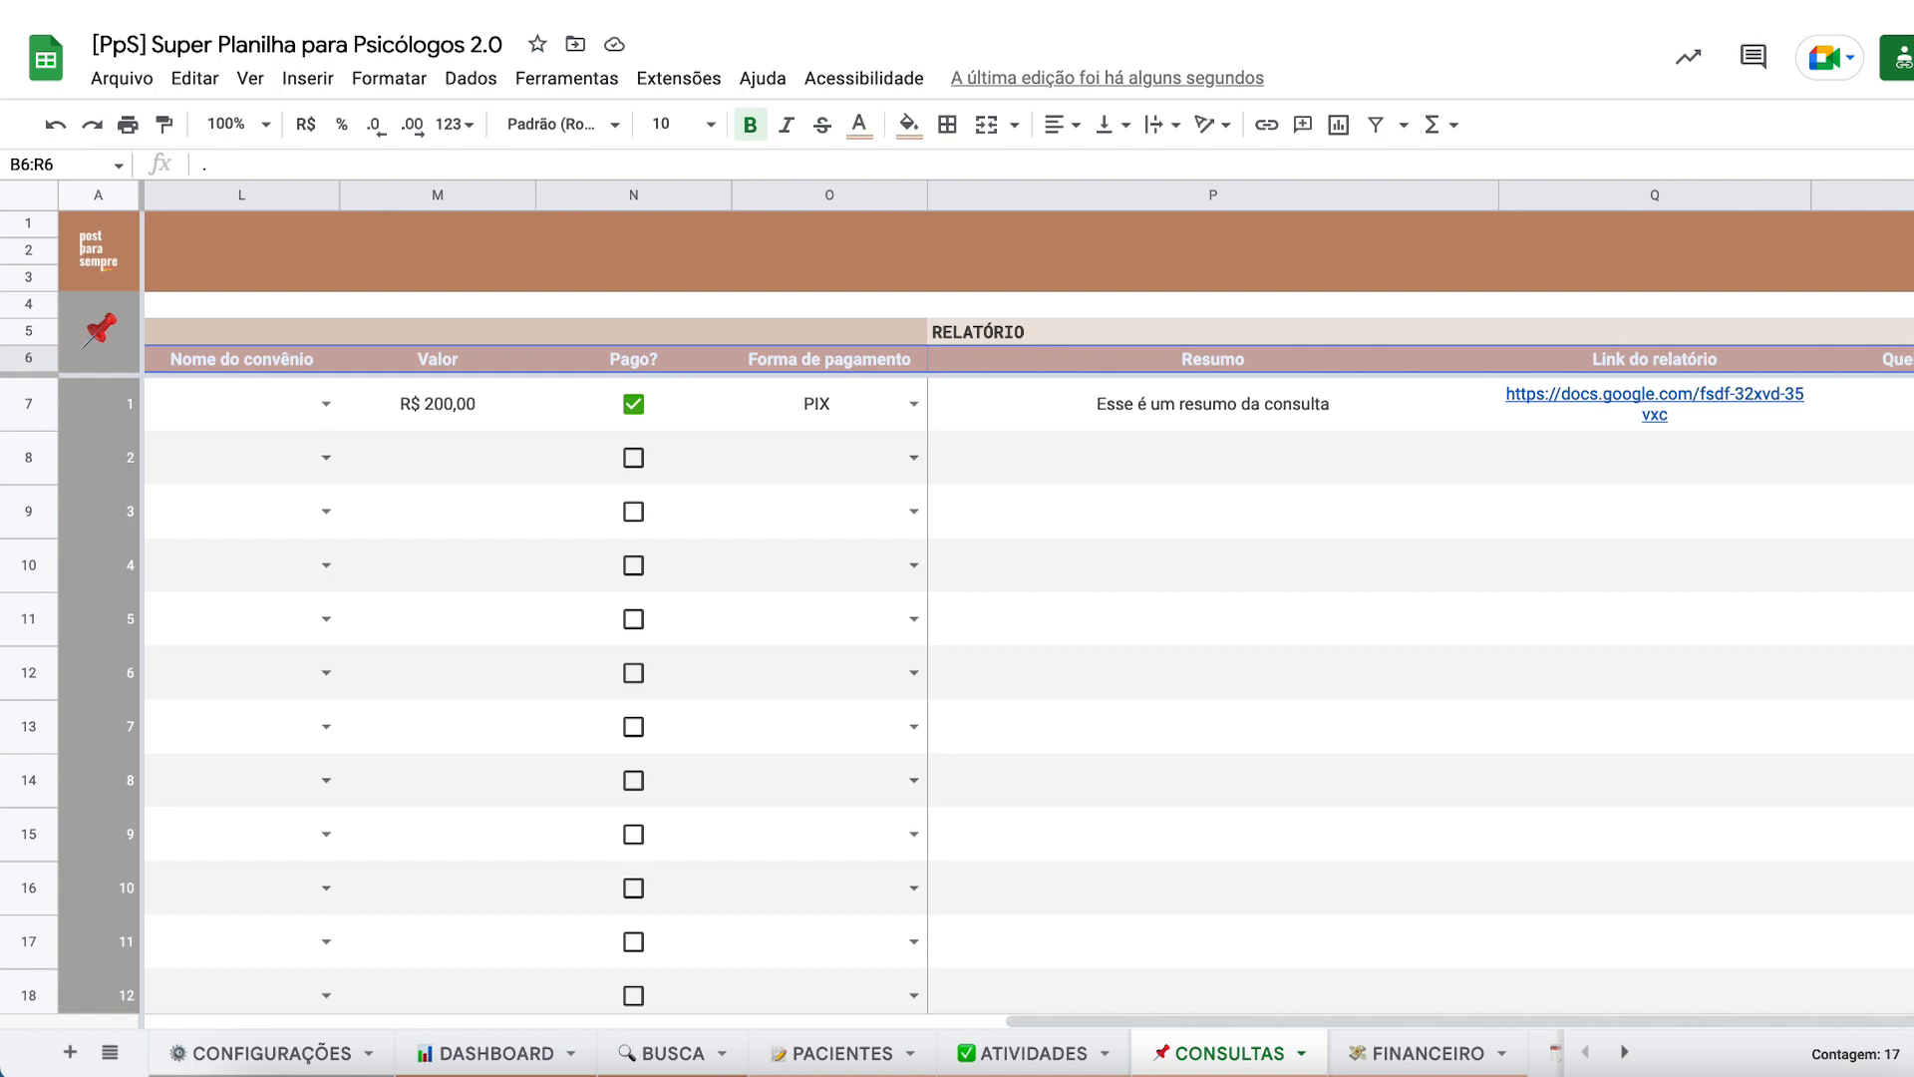
scroll(1027, 698, "down", 20)
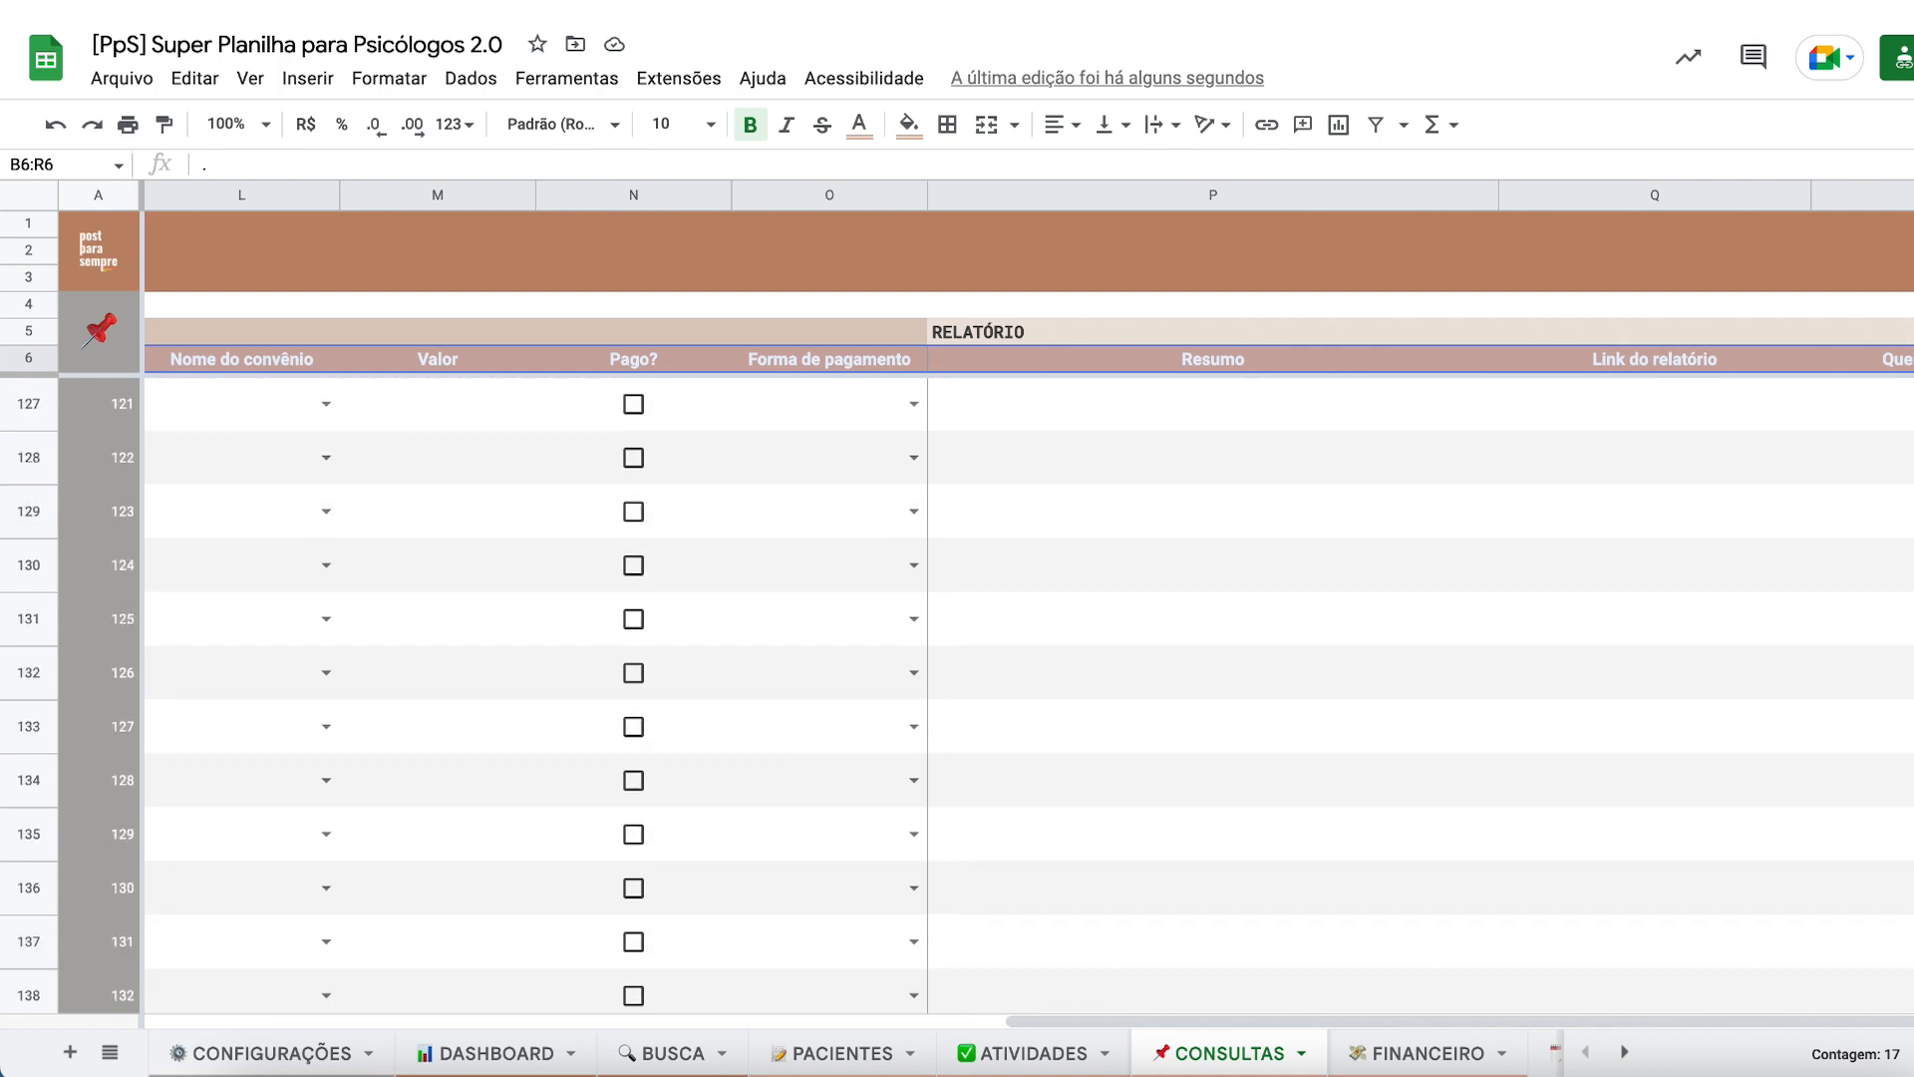
scroll(1027, 698, "down", 20)
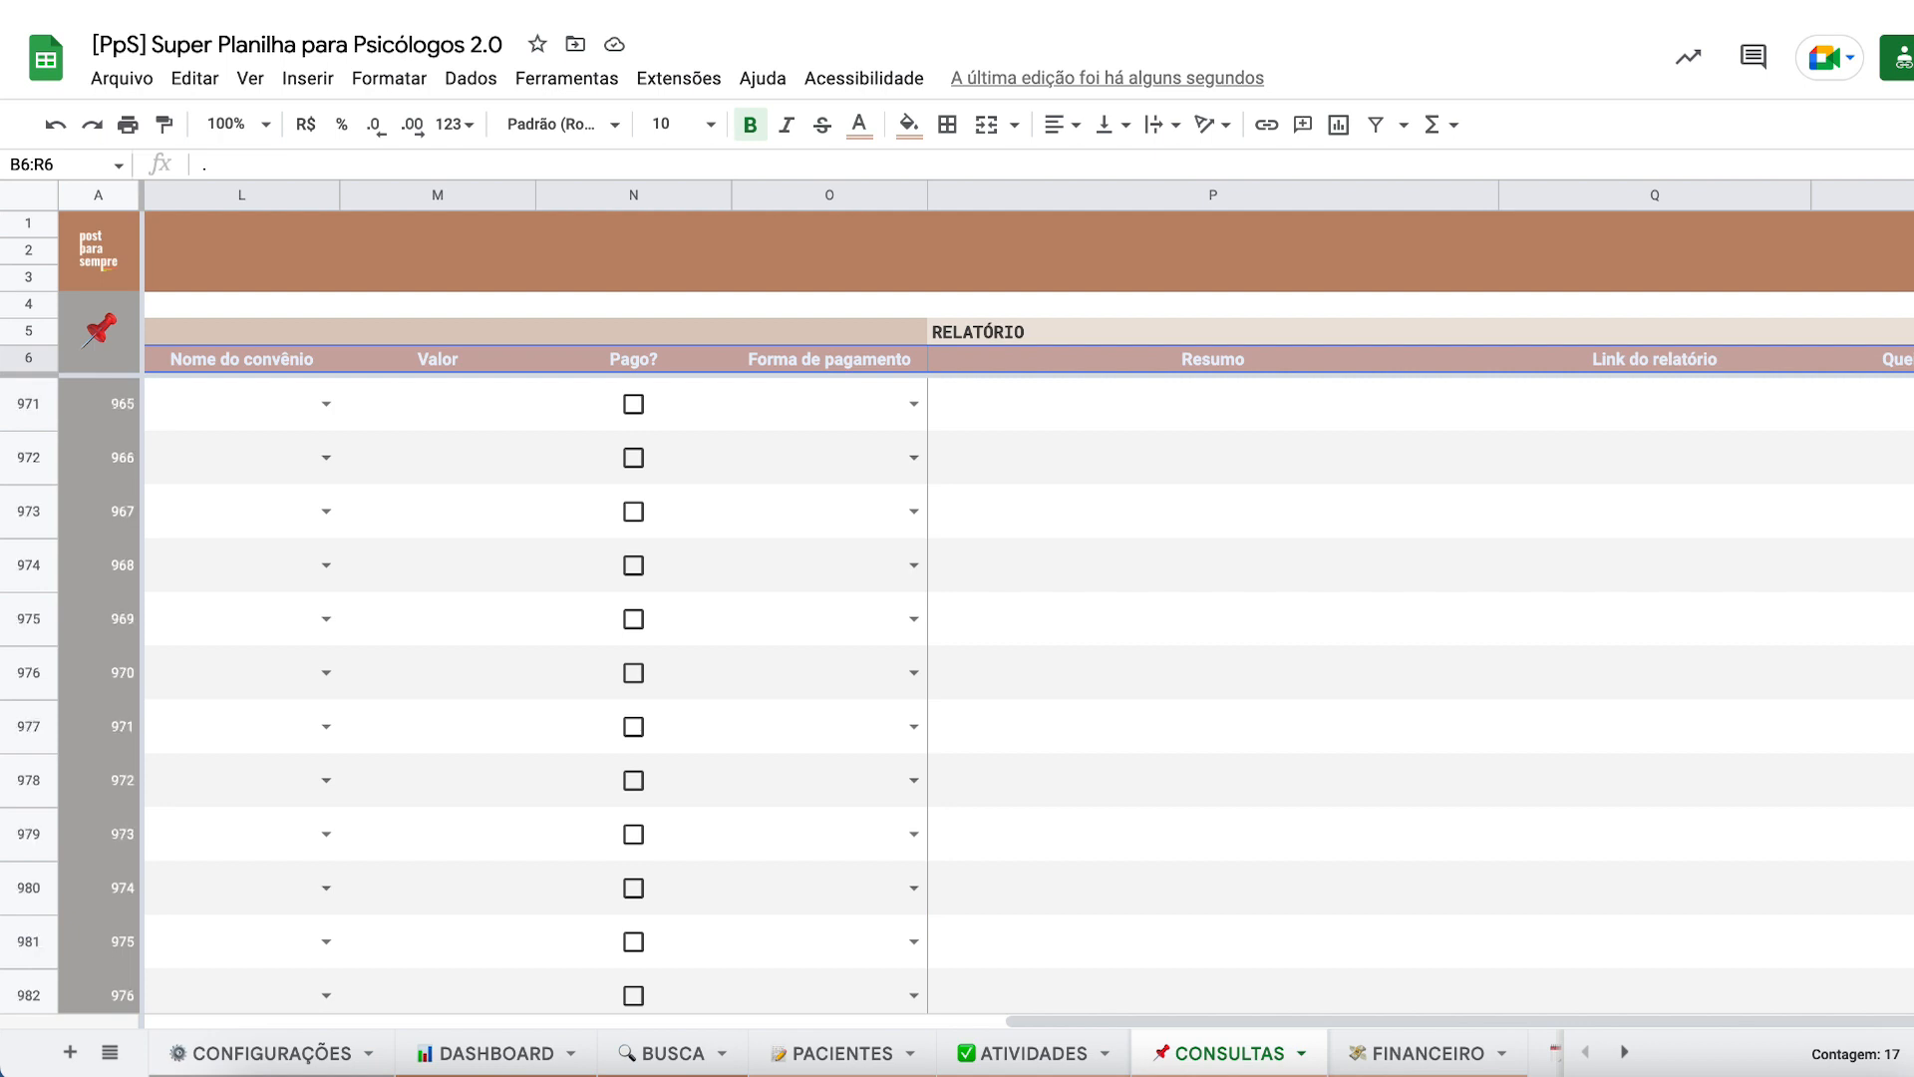
scroll(1027, 698, "down", 20)
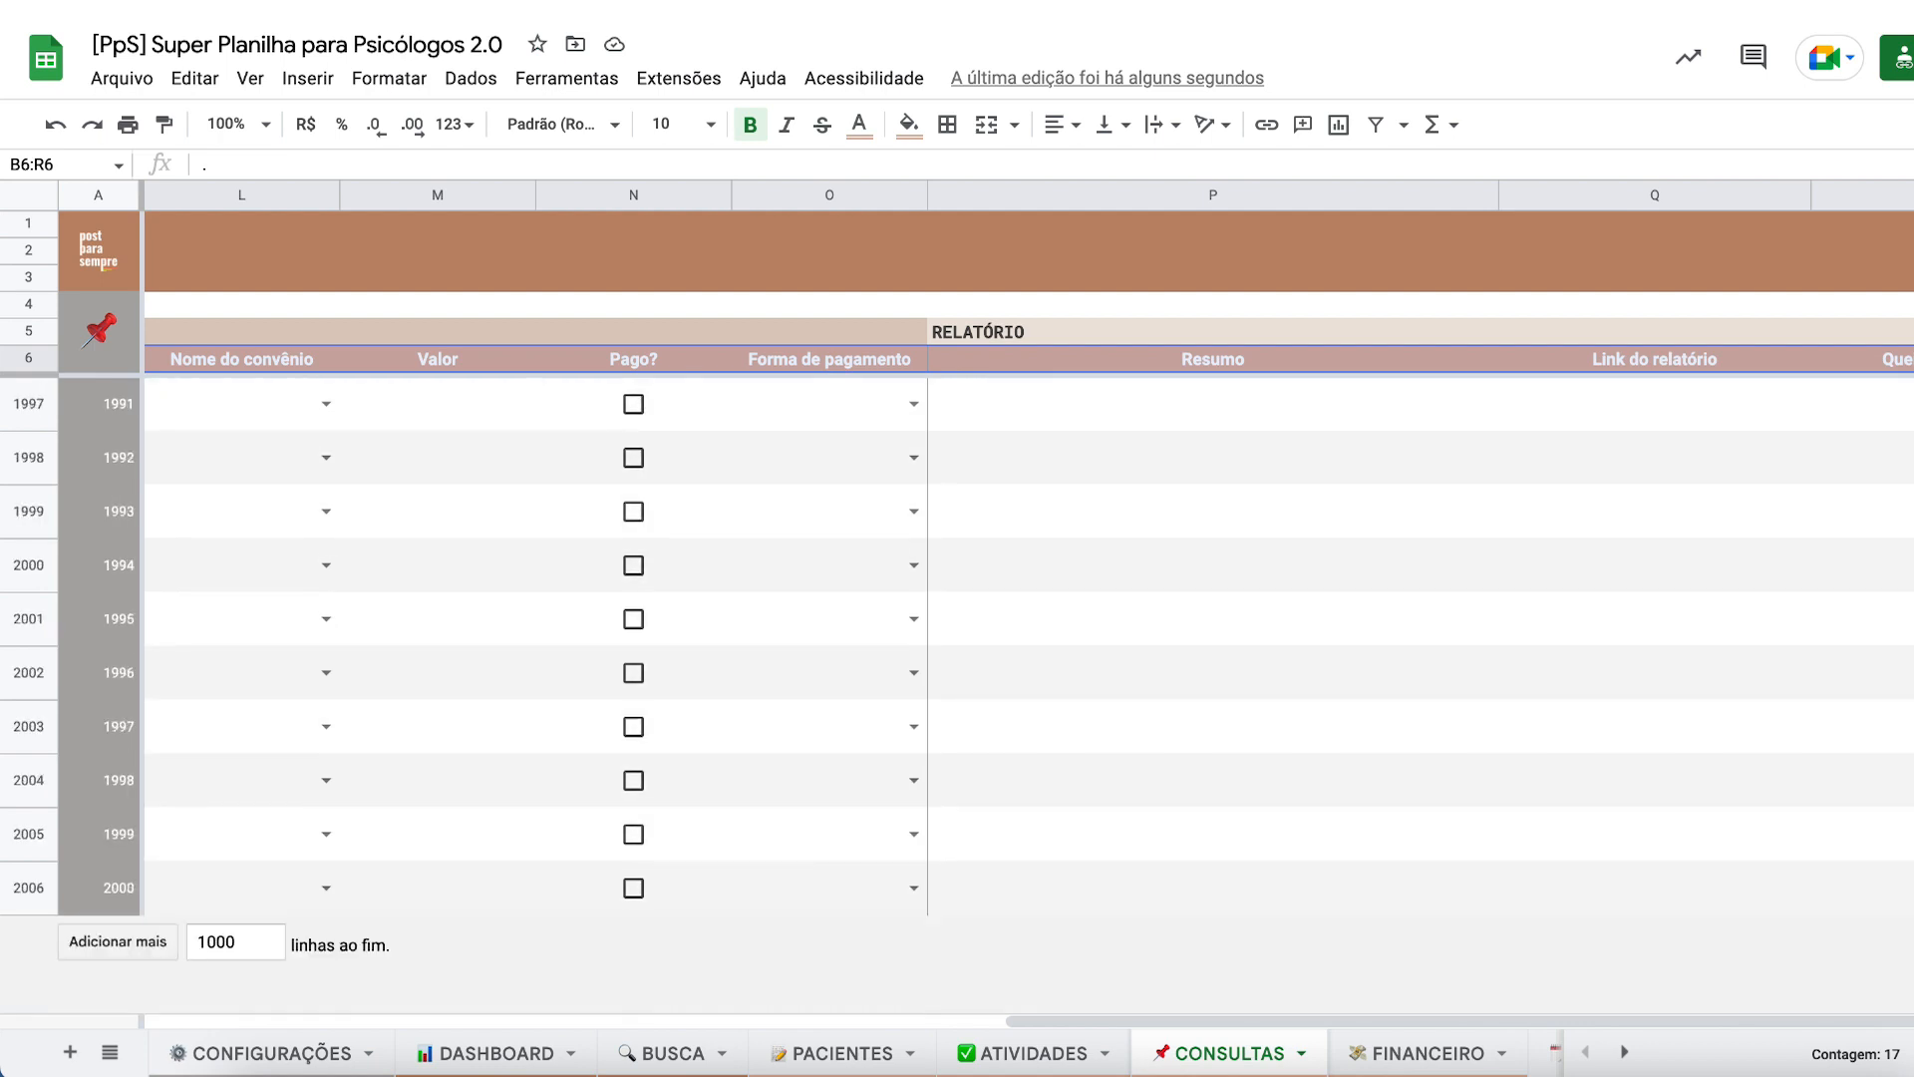
key("ctrl+shift+Down")
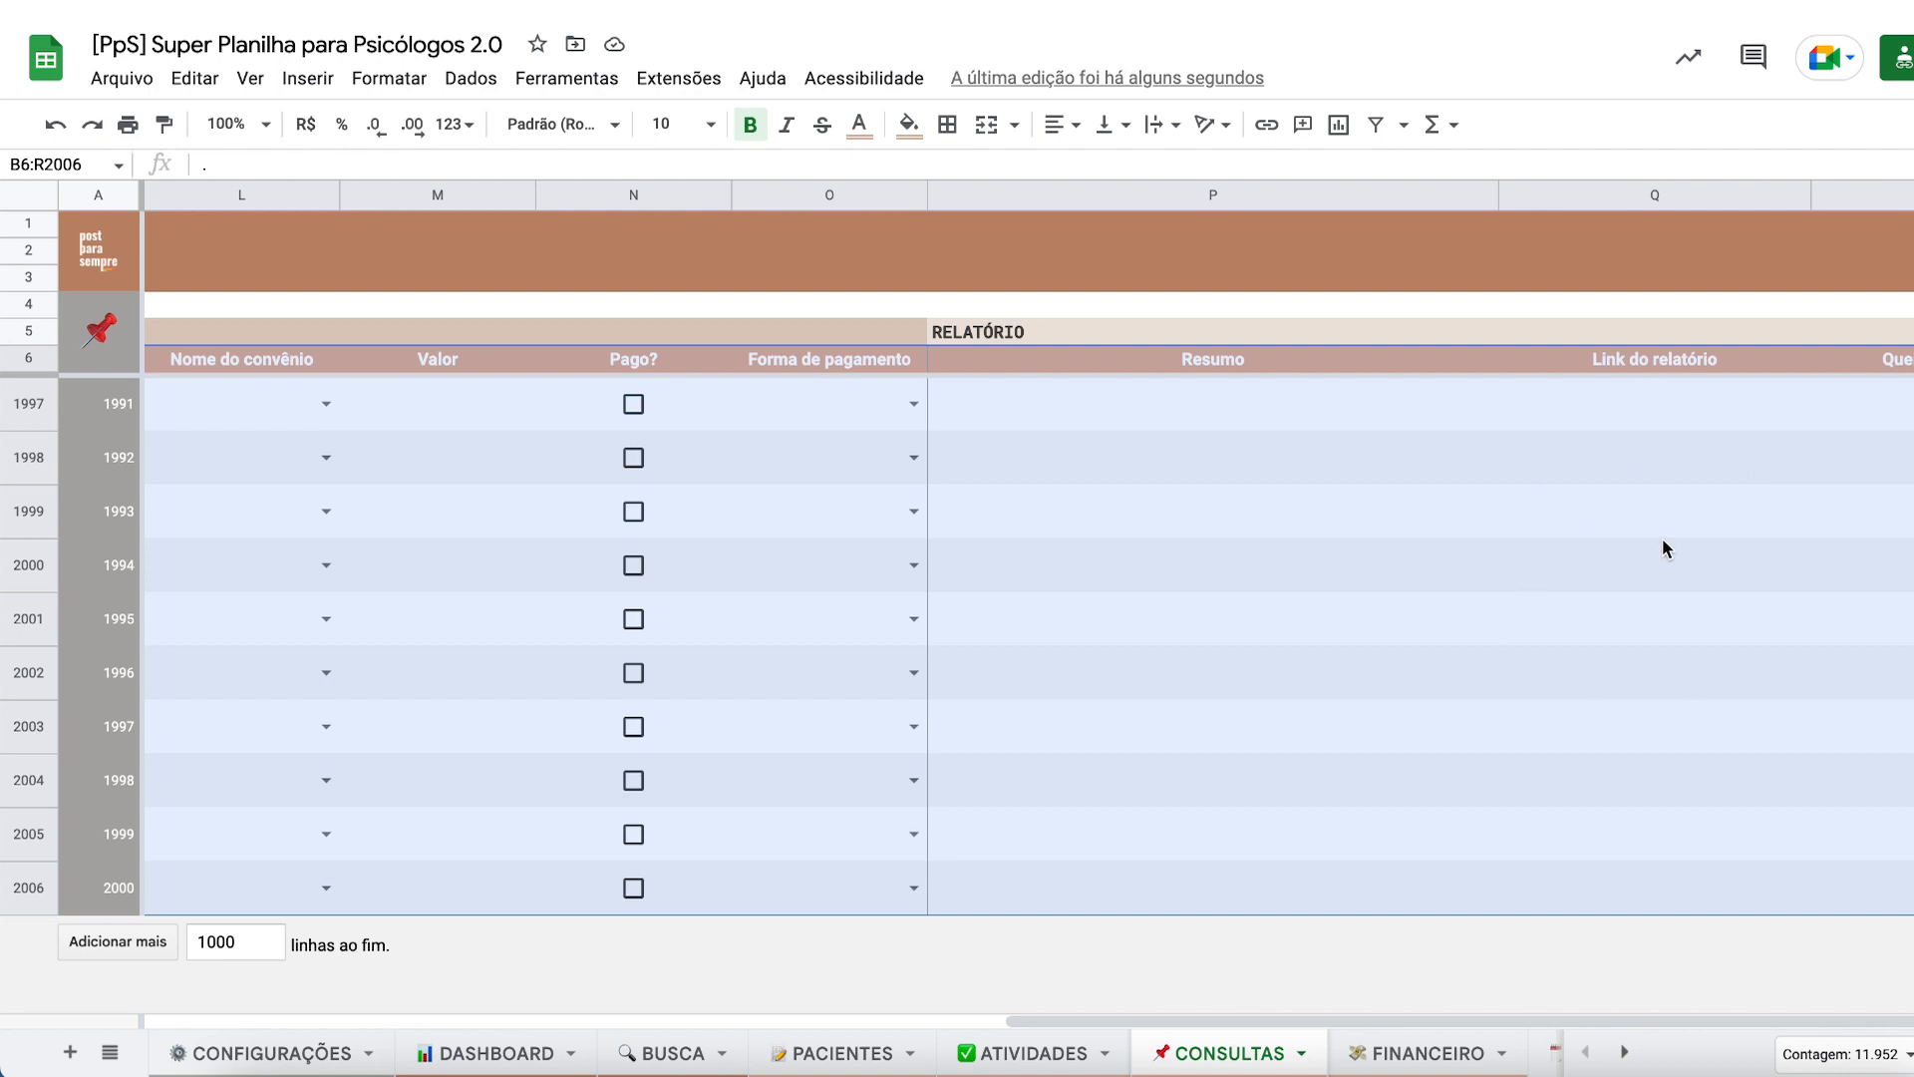
- Create a filter over B6:R2006, accepting the protected-range warning, then return to the header row
left_click(1377, 127)
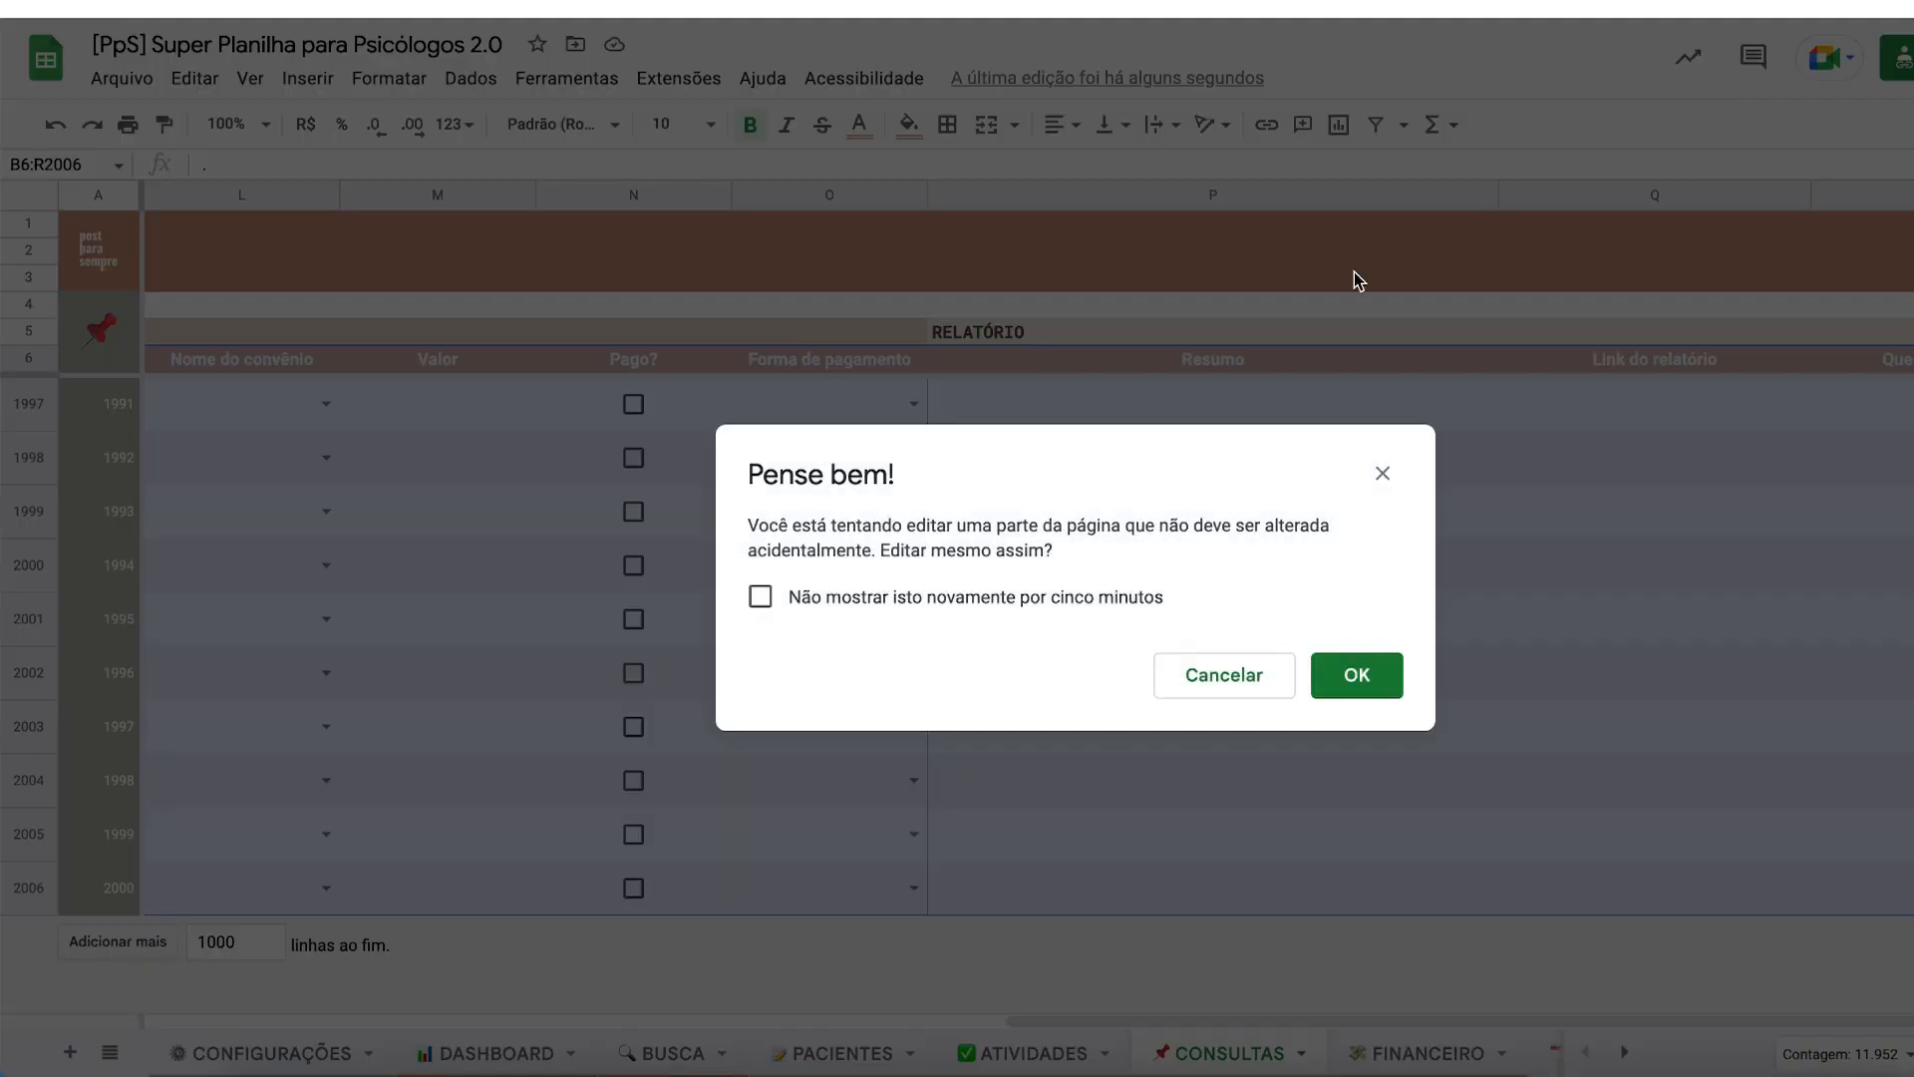
left_click(1352, 678)
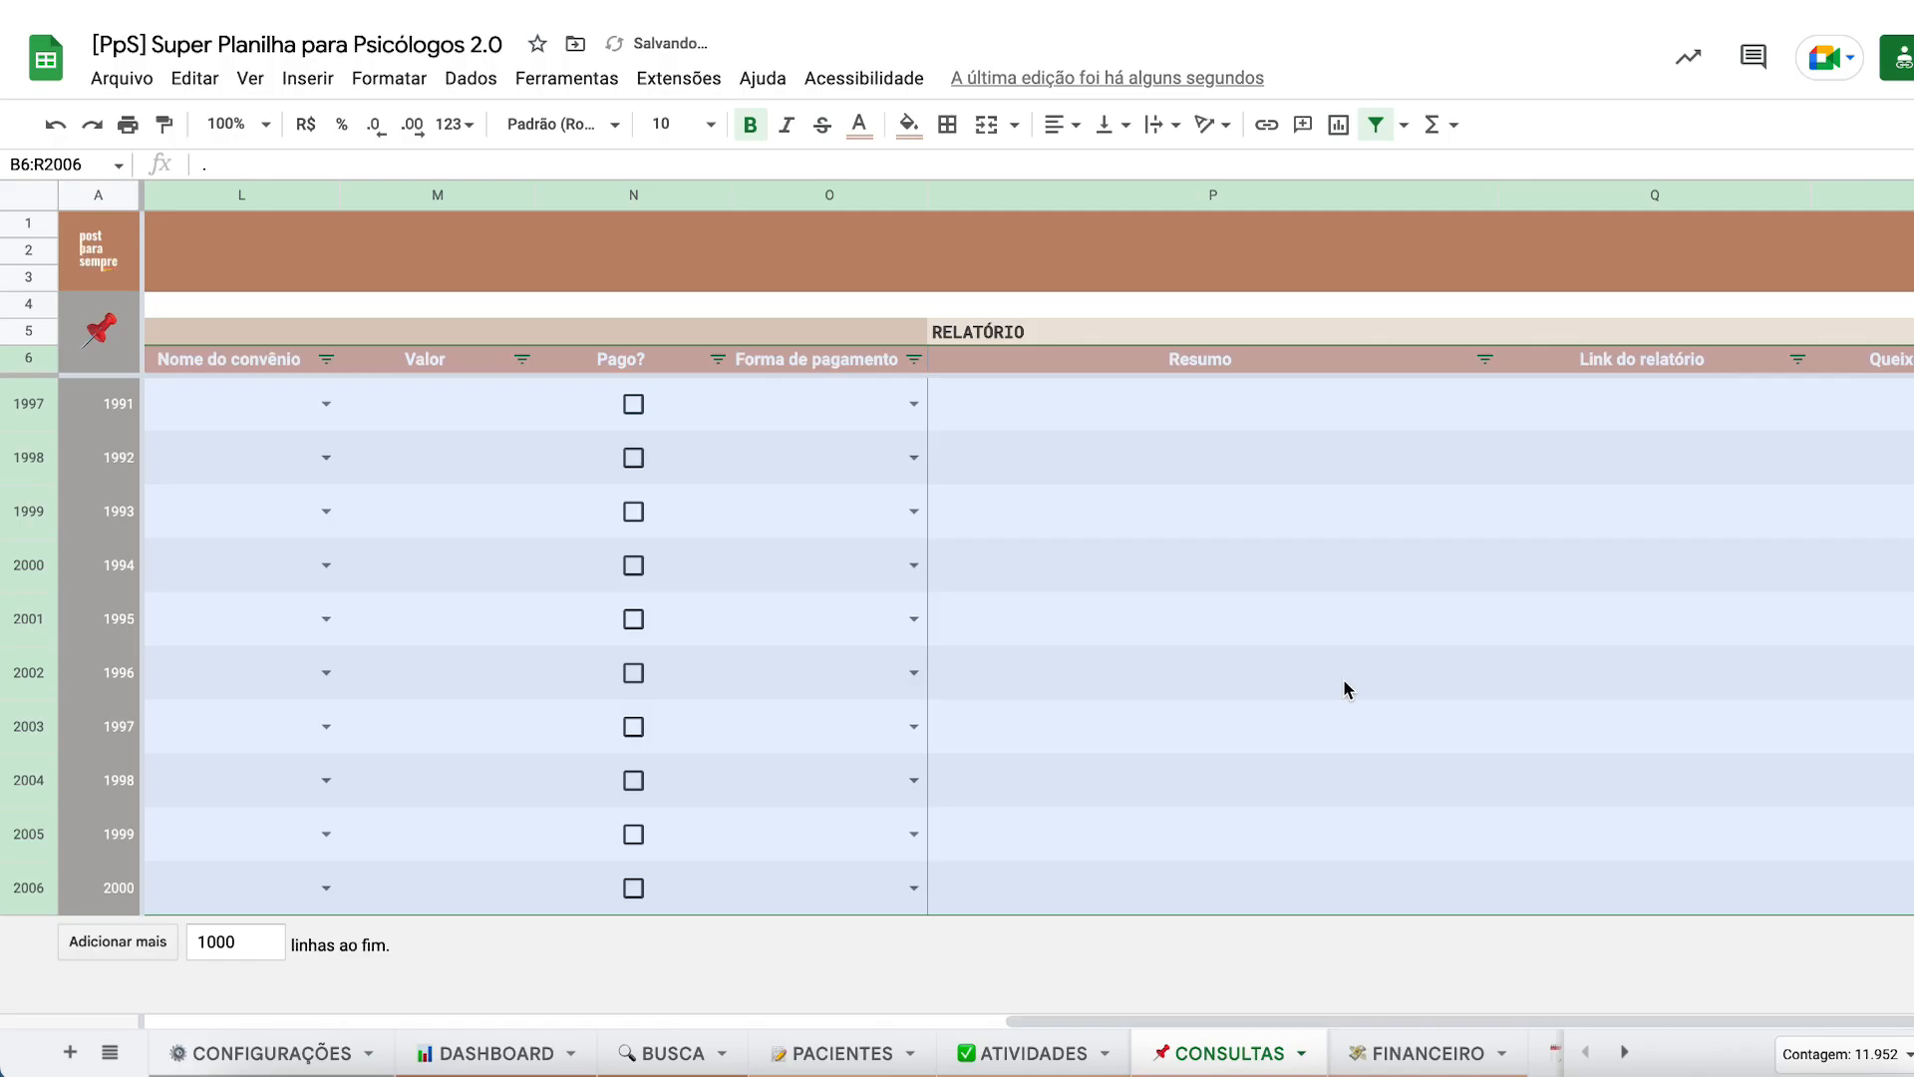
left_click(1505, 564)
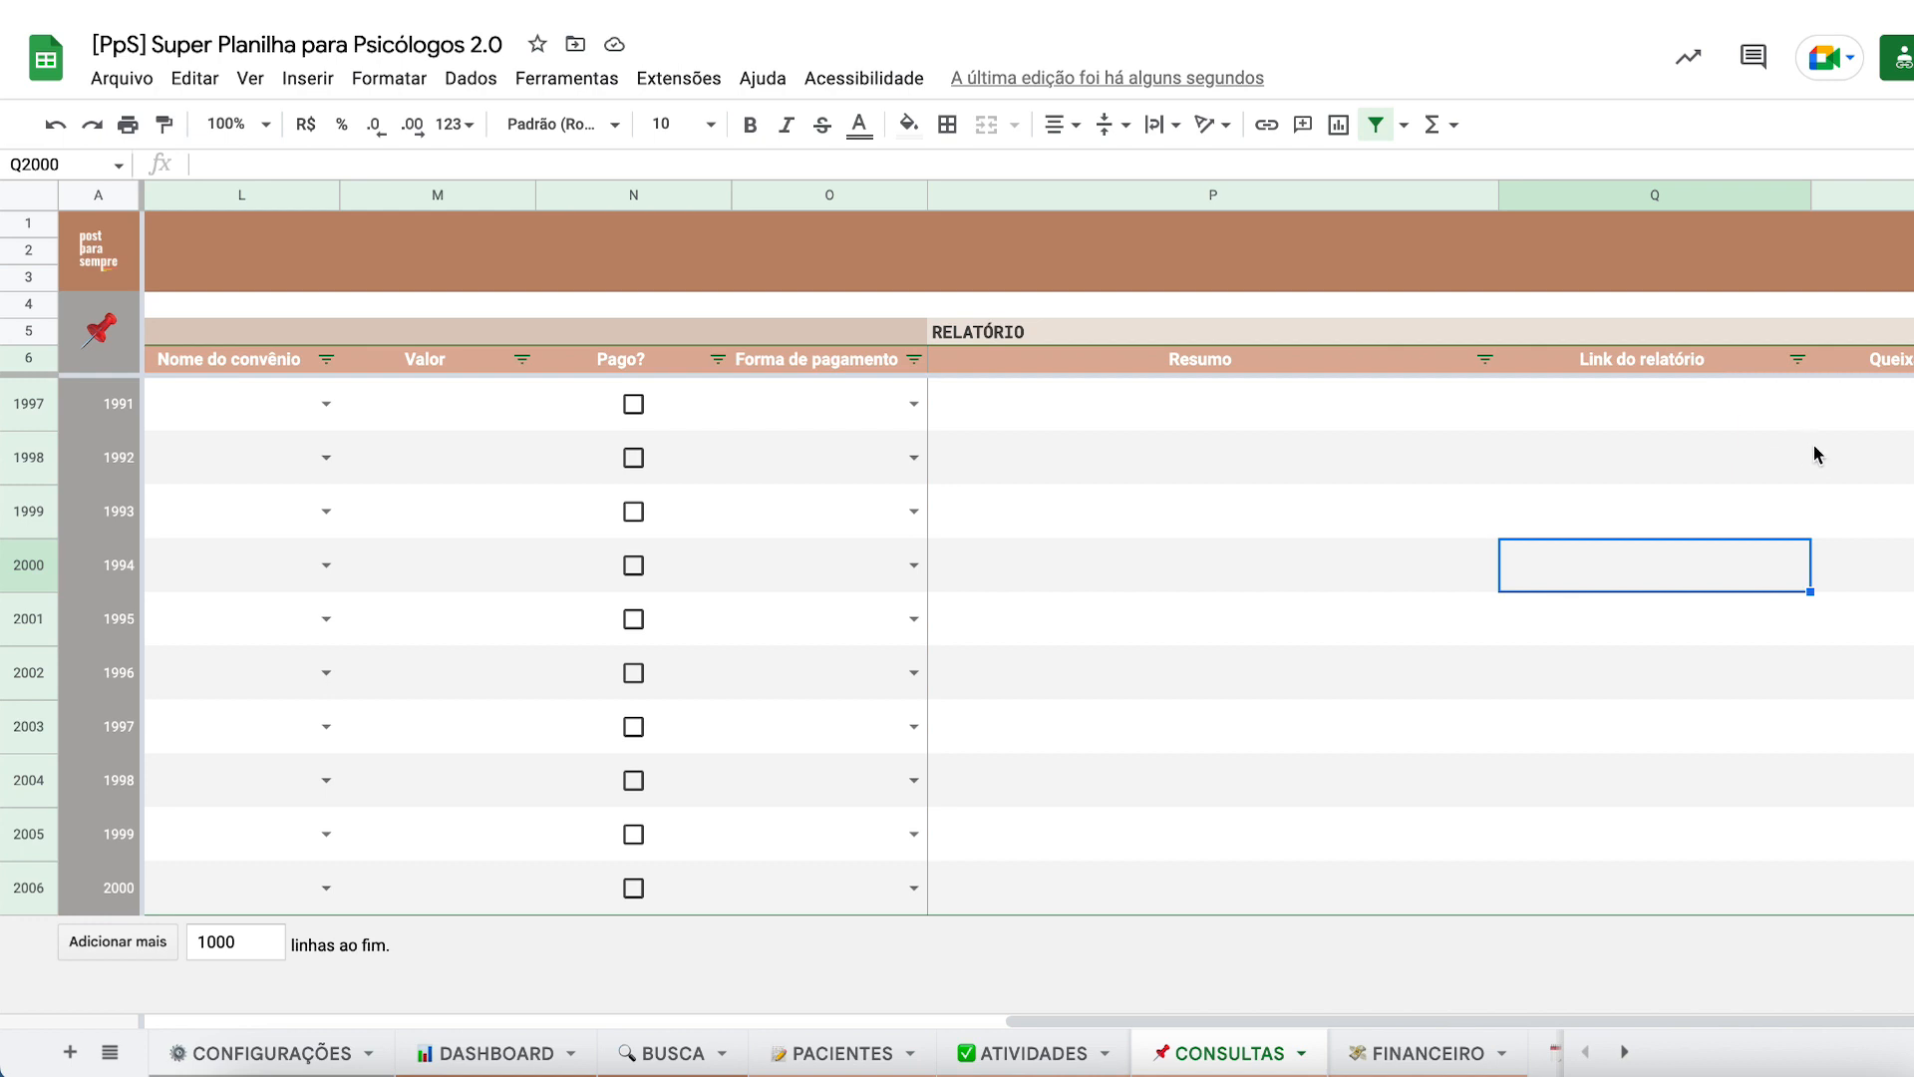
left_click(1894, 359)
key("Down")
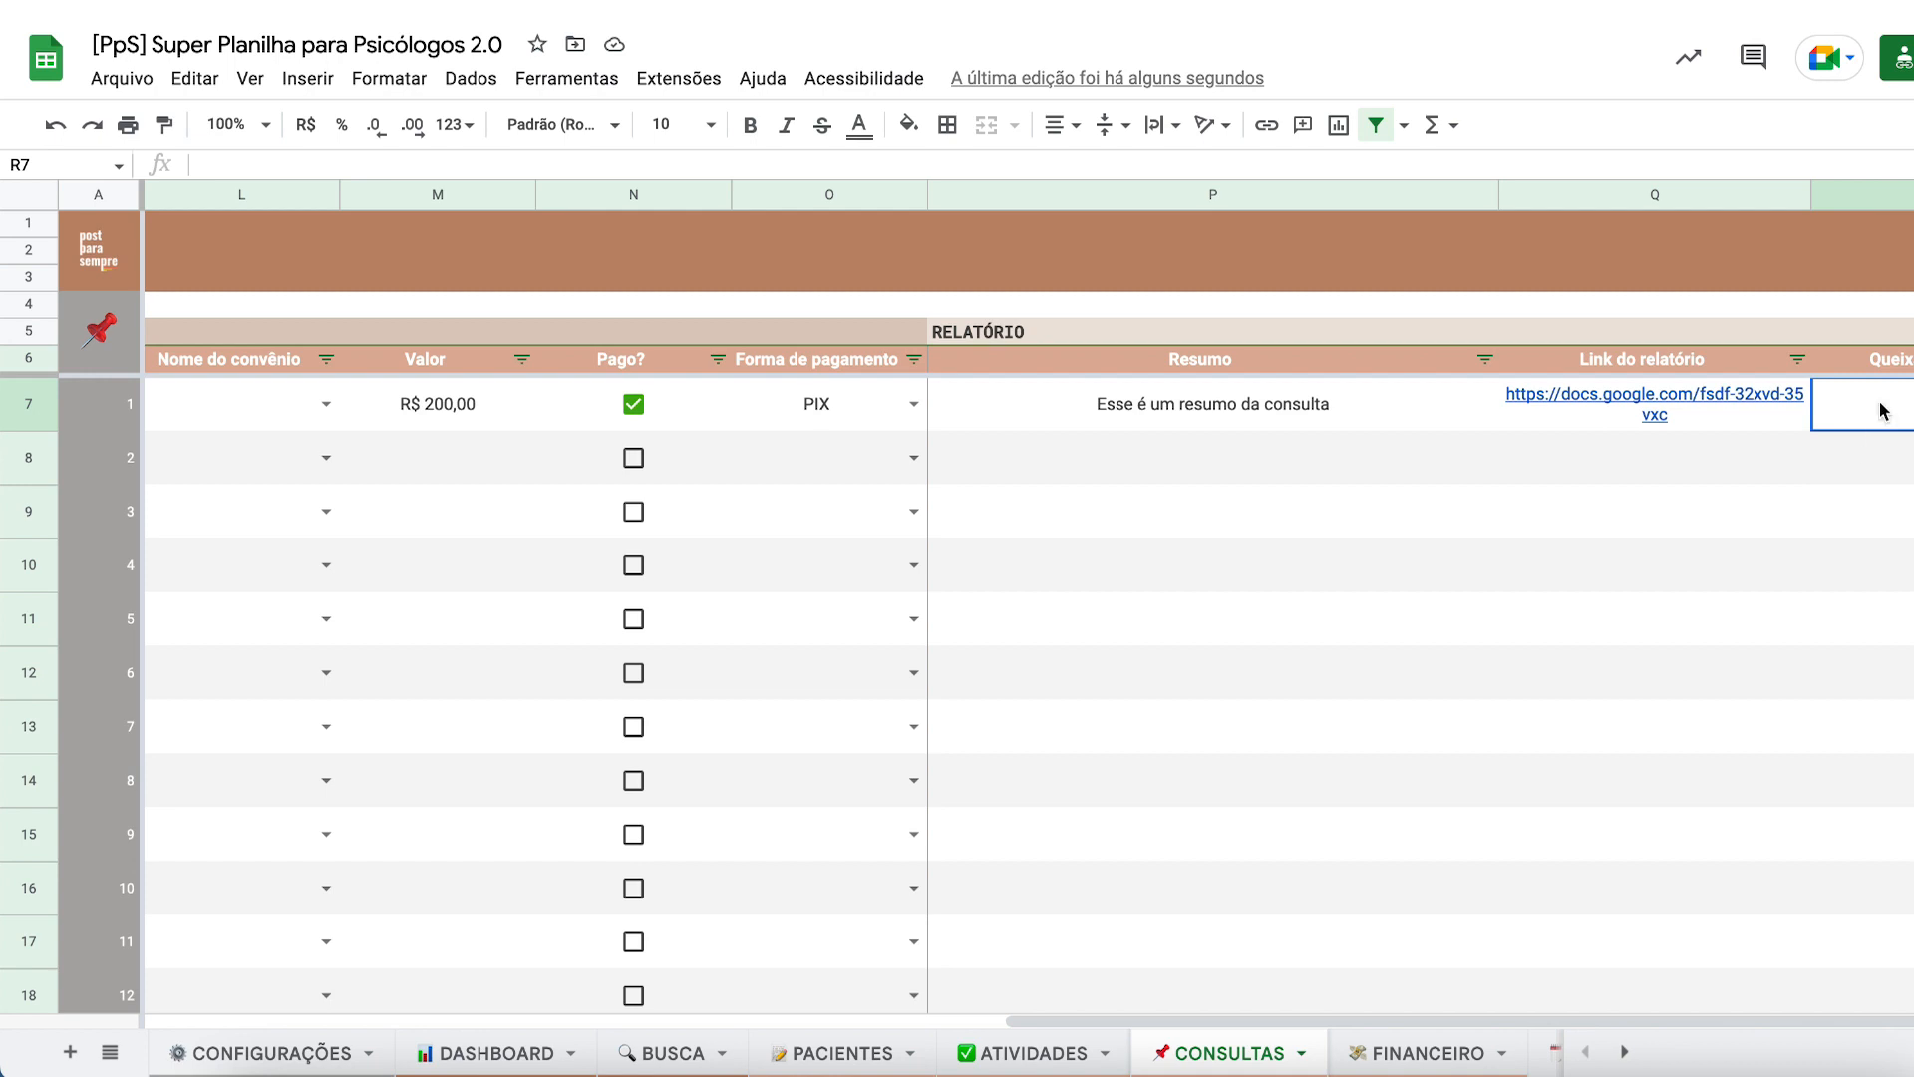
- Insert a blank column to the right of Queixas apresentadas
right_click(1839, 200)
left_click(1601, 453)
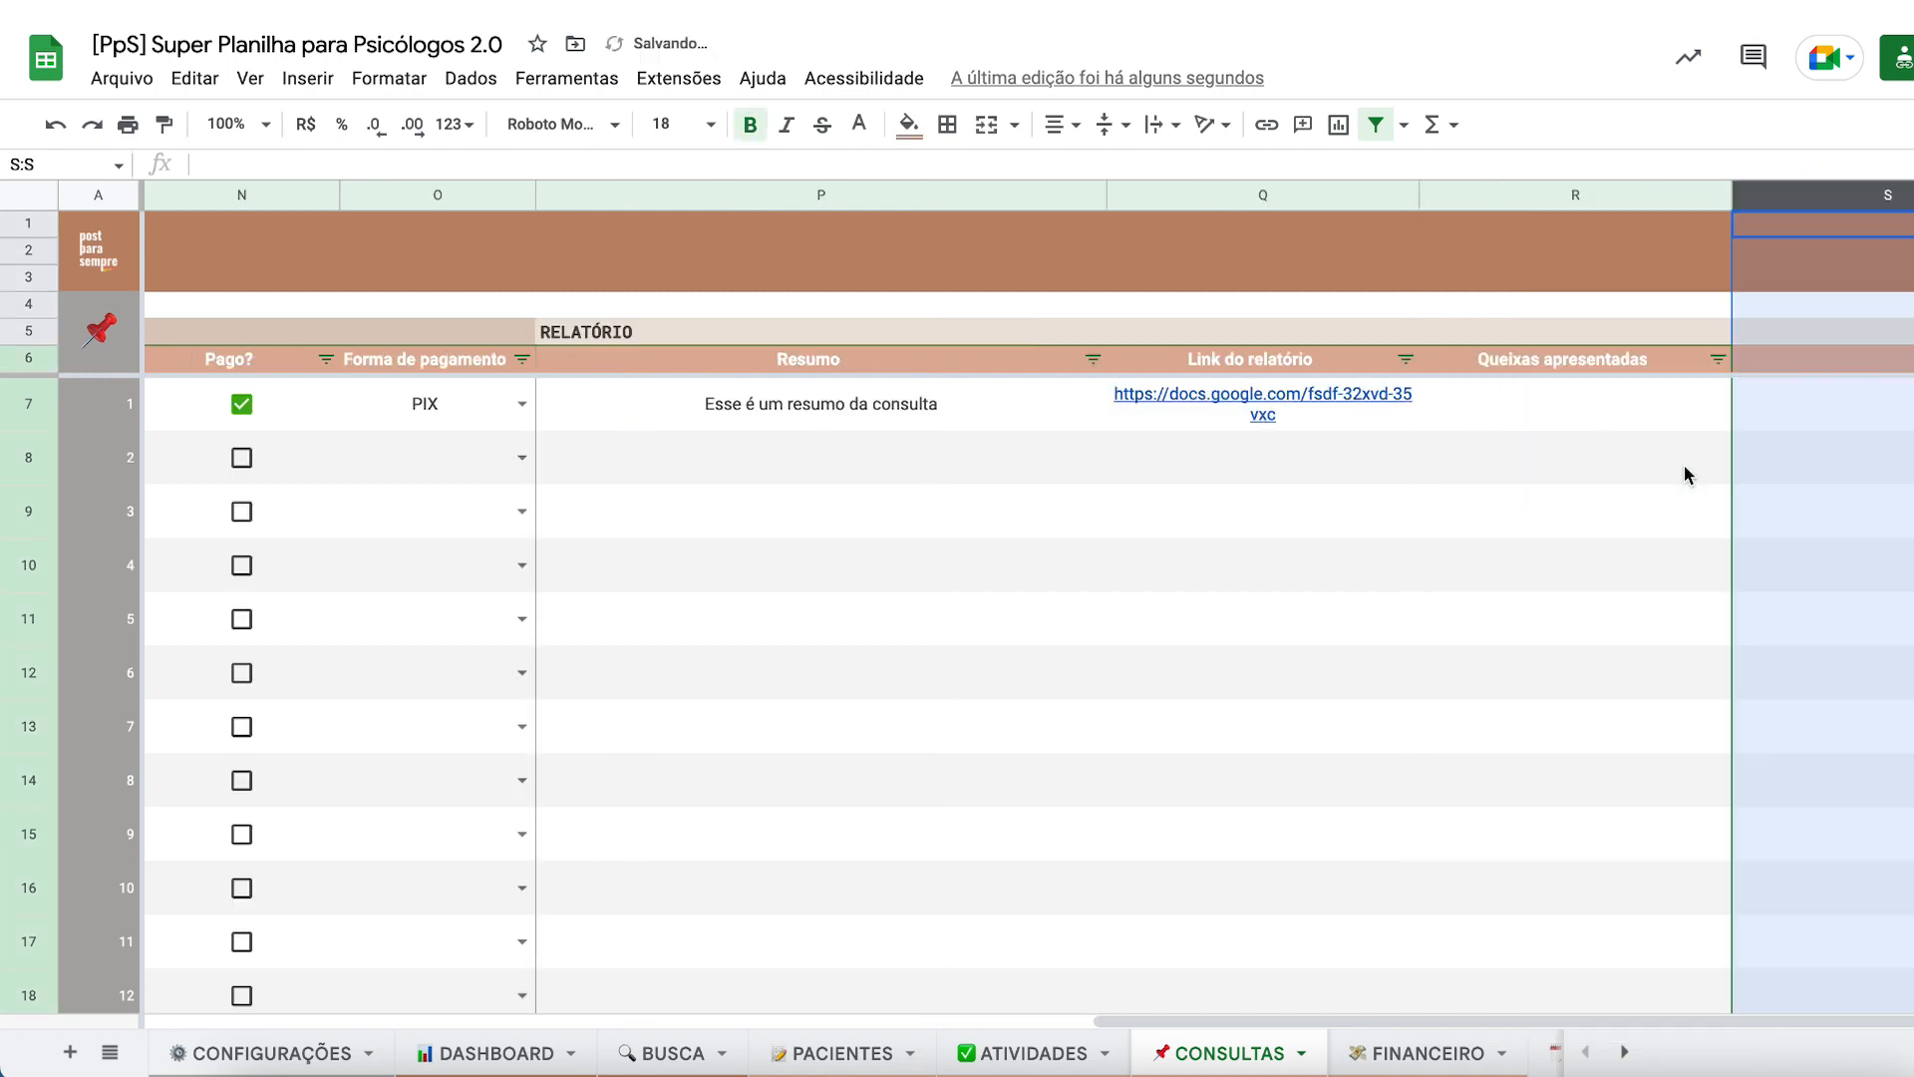
left_click(1709, 474)
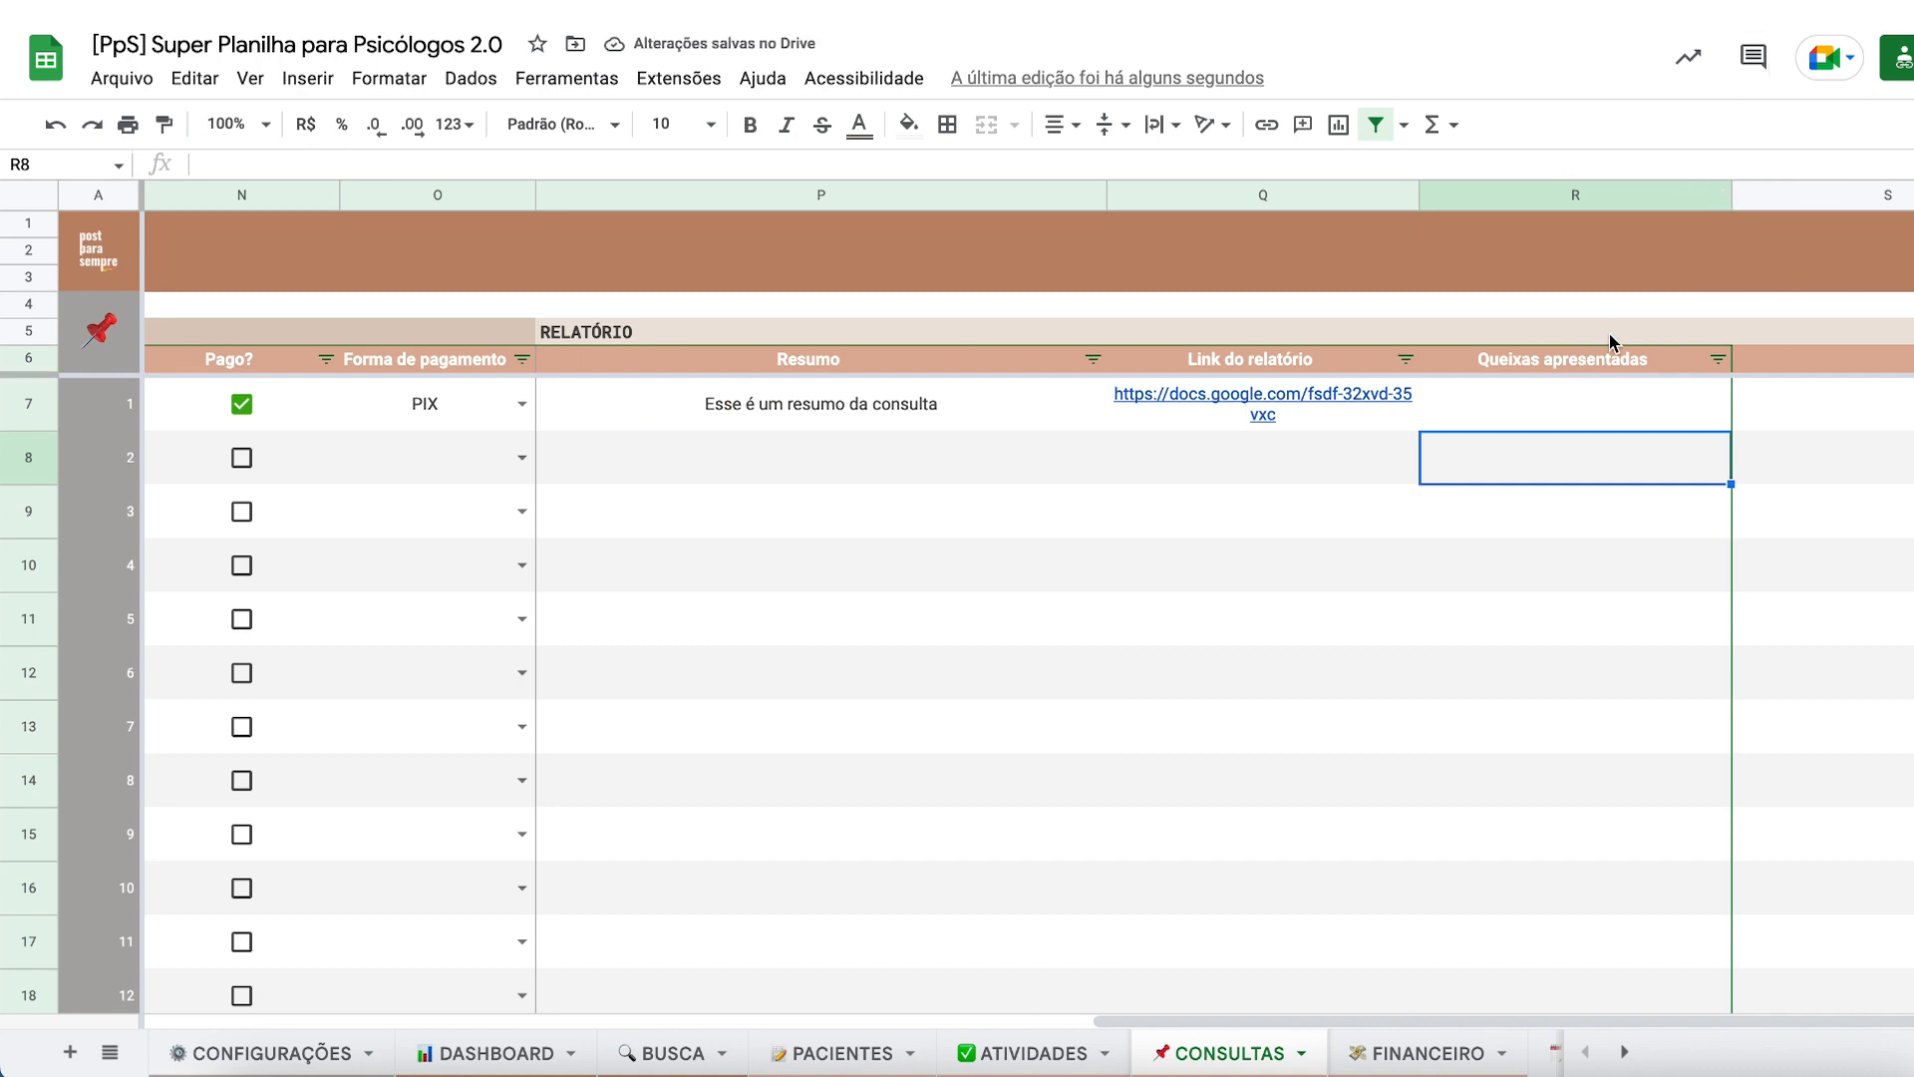
scroll(1609, 333, "left", 2)
- Insert a blank column left of Link do relatório, then undo it and scroll back left
right_click(1575, 199)
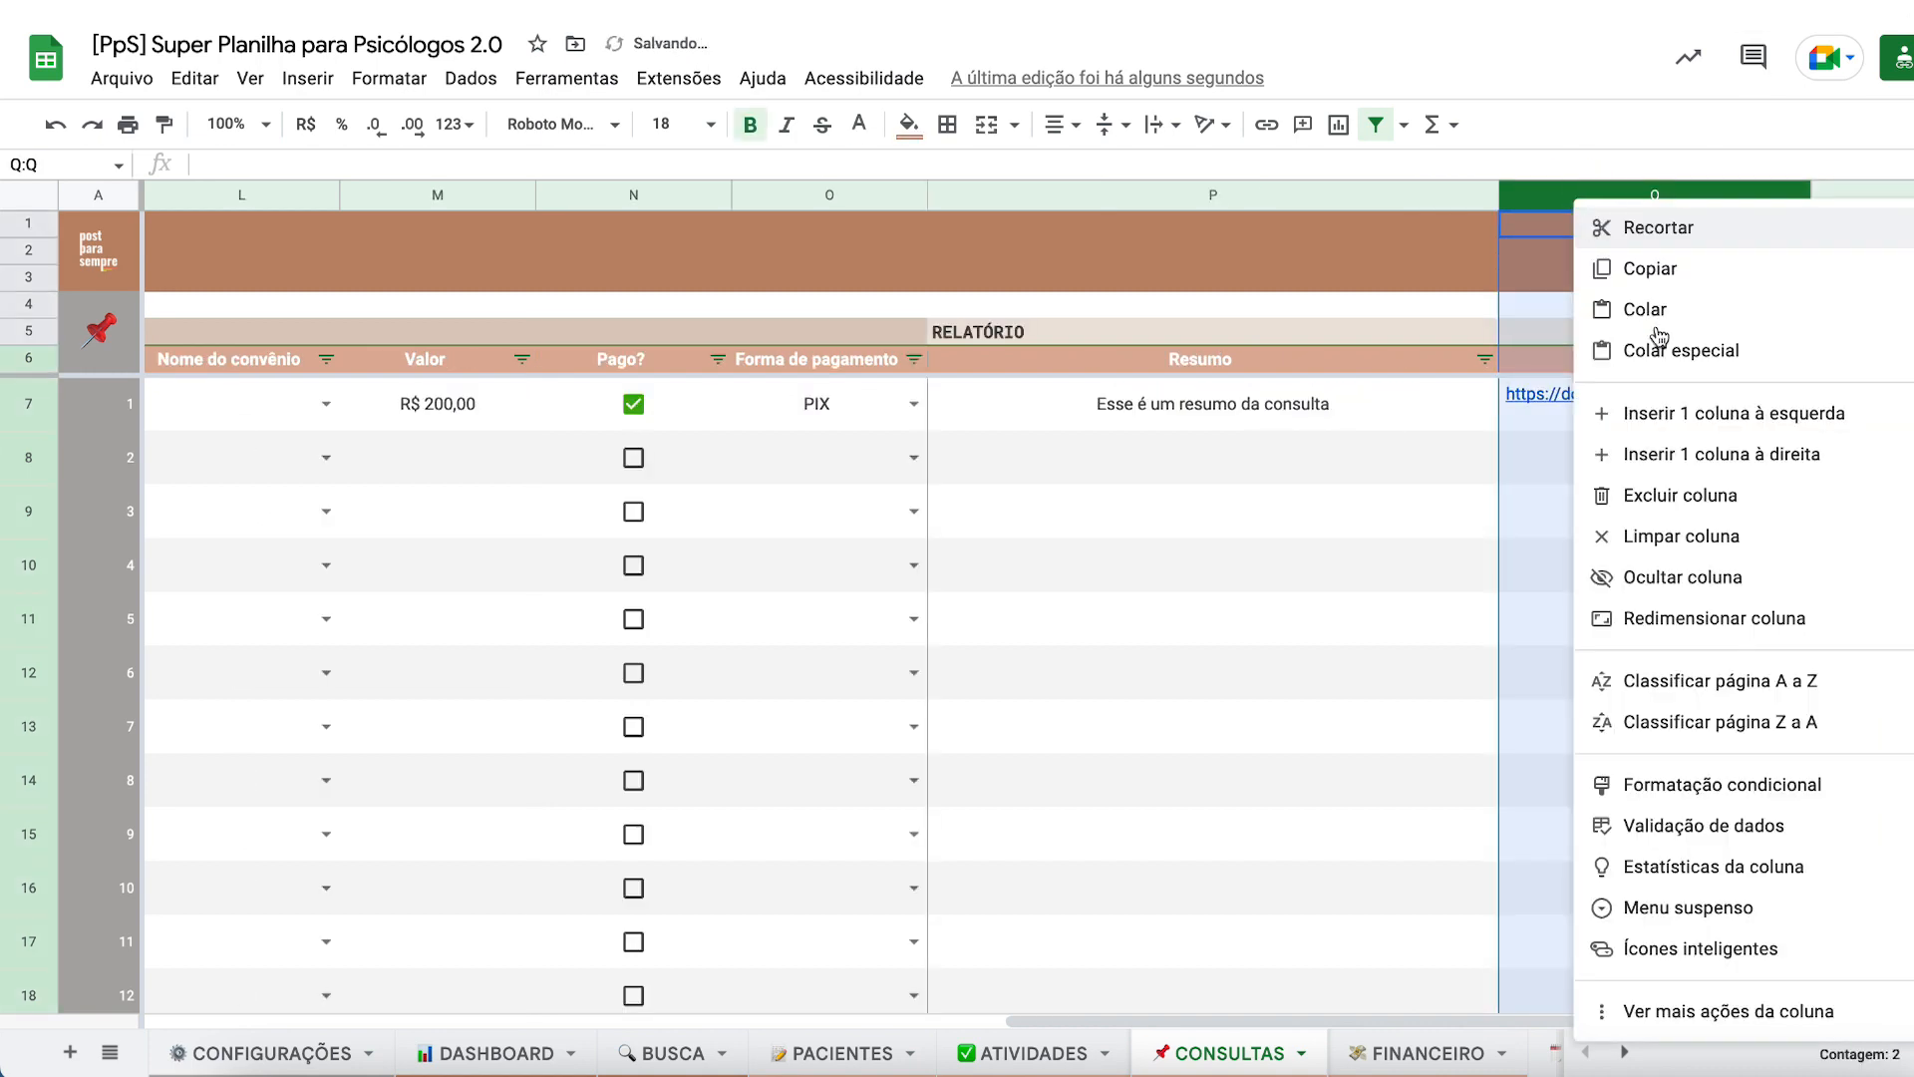
left_click(1595, 412)
left_click(1282, 518)
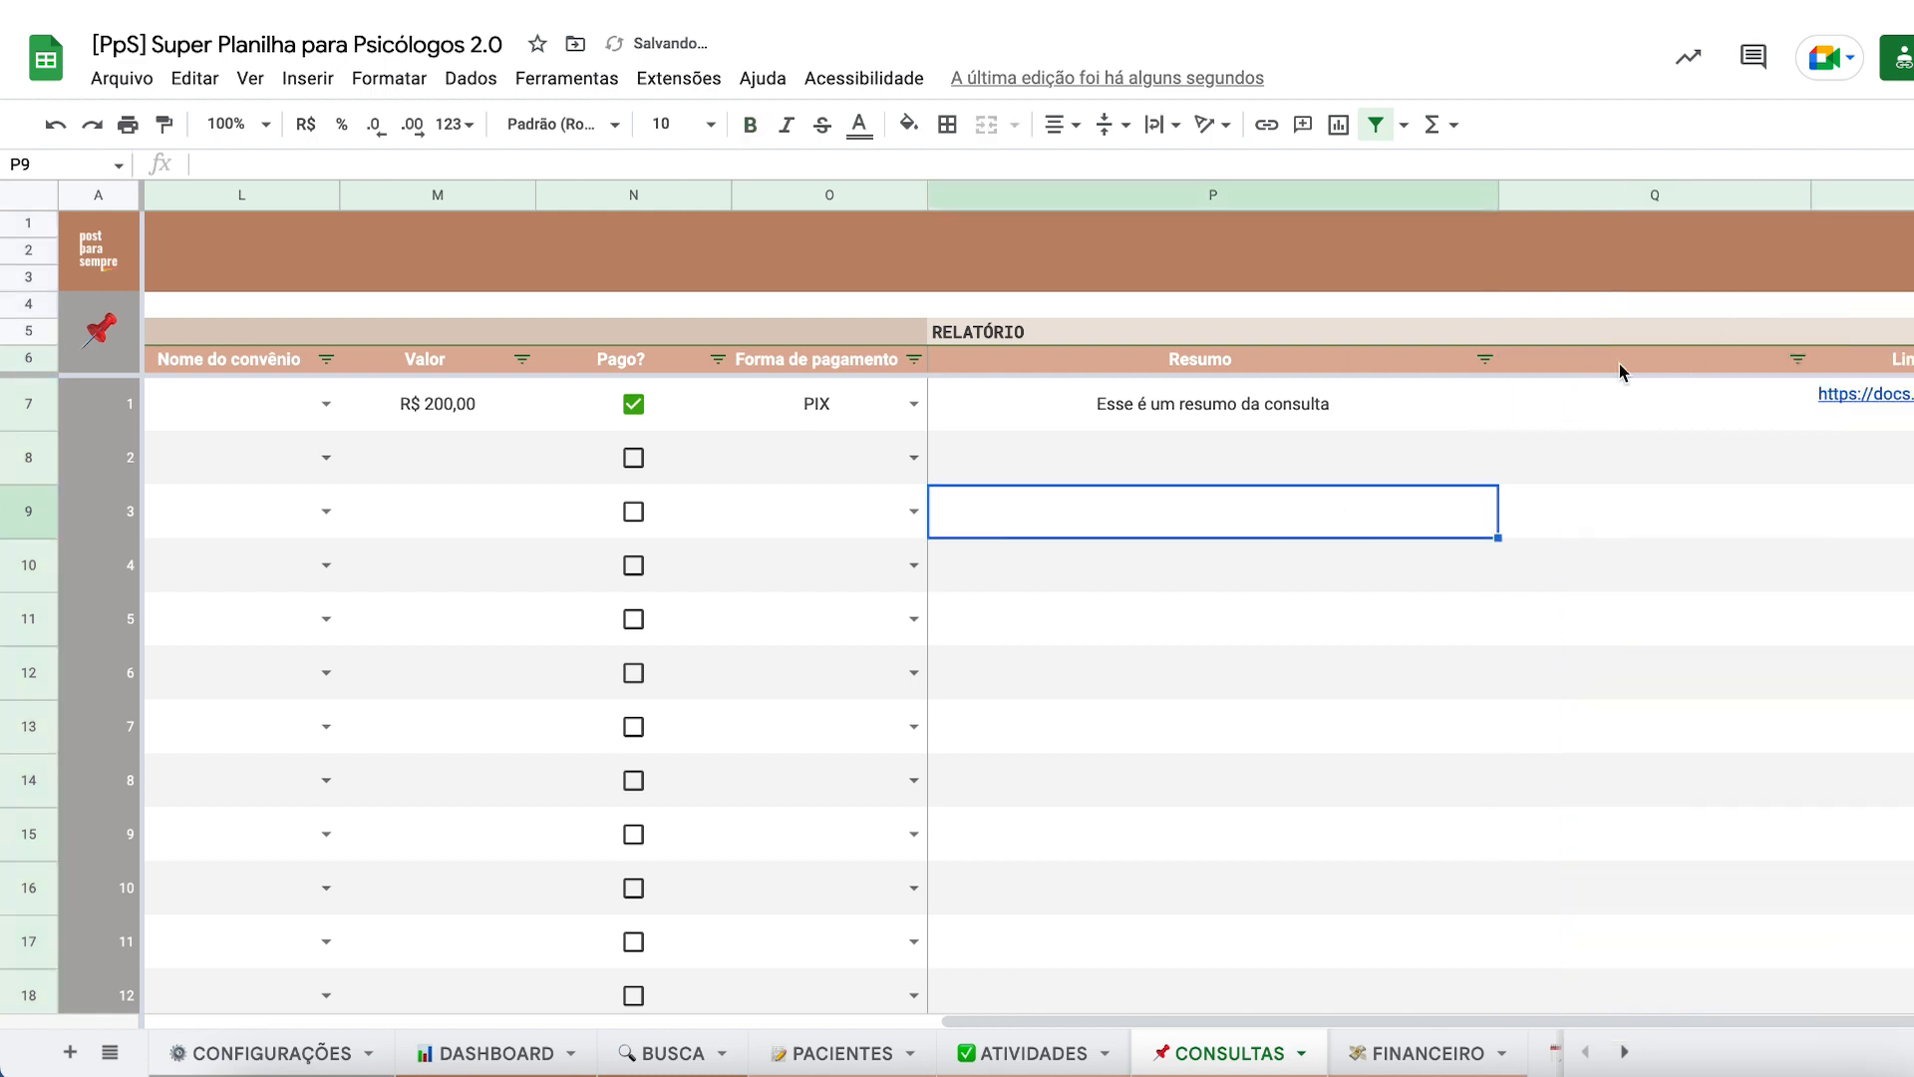
left_click(1635, 363)
left_click(1617, 467)
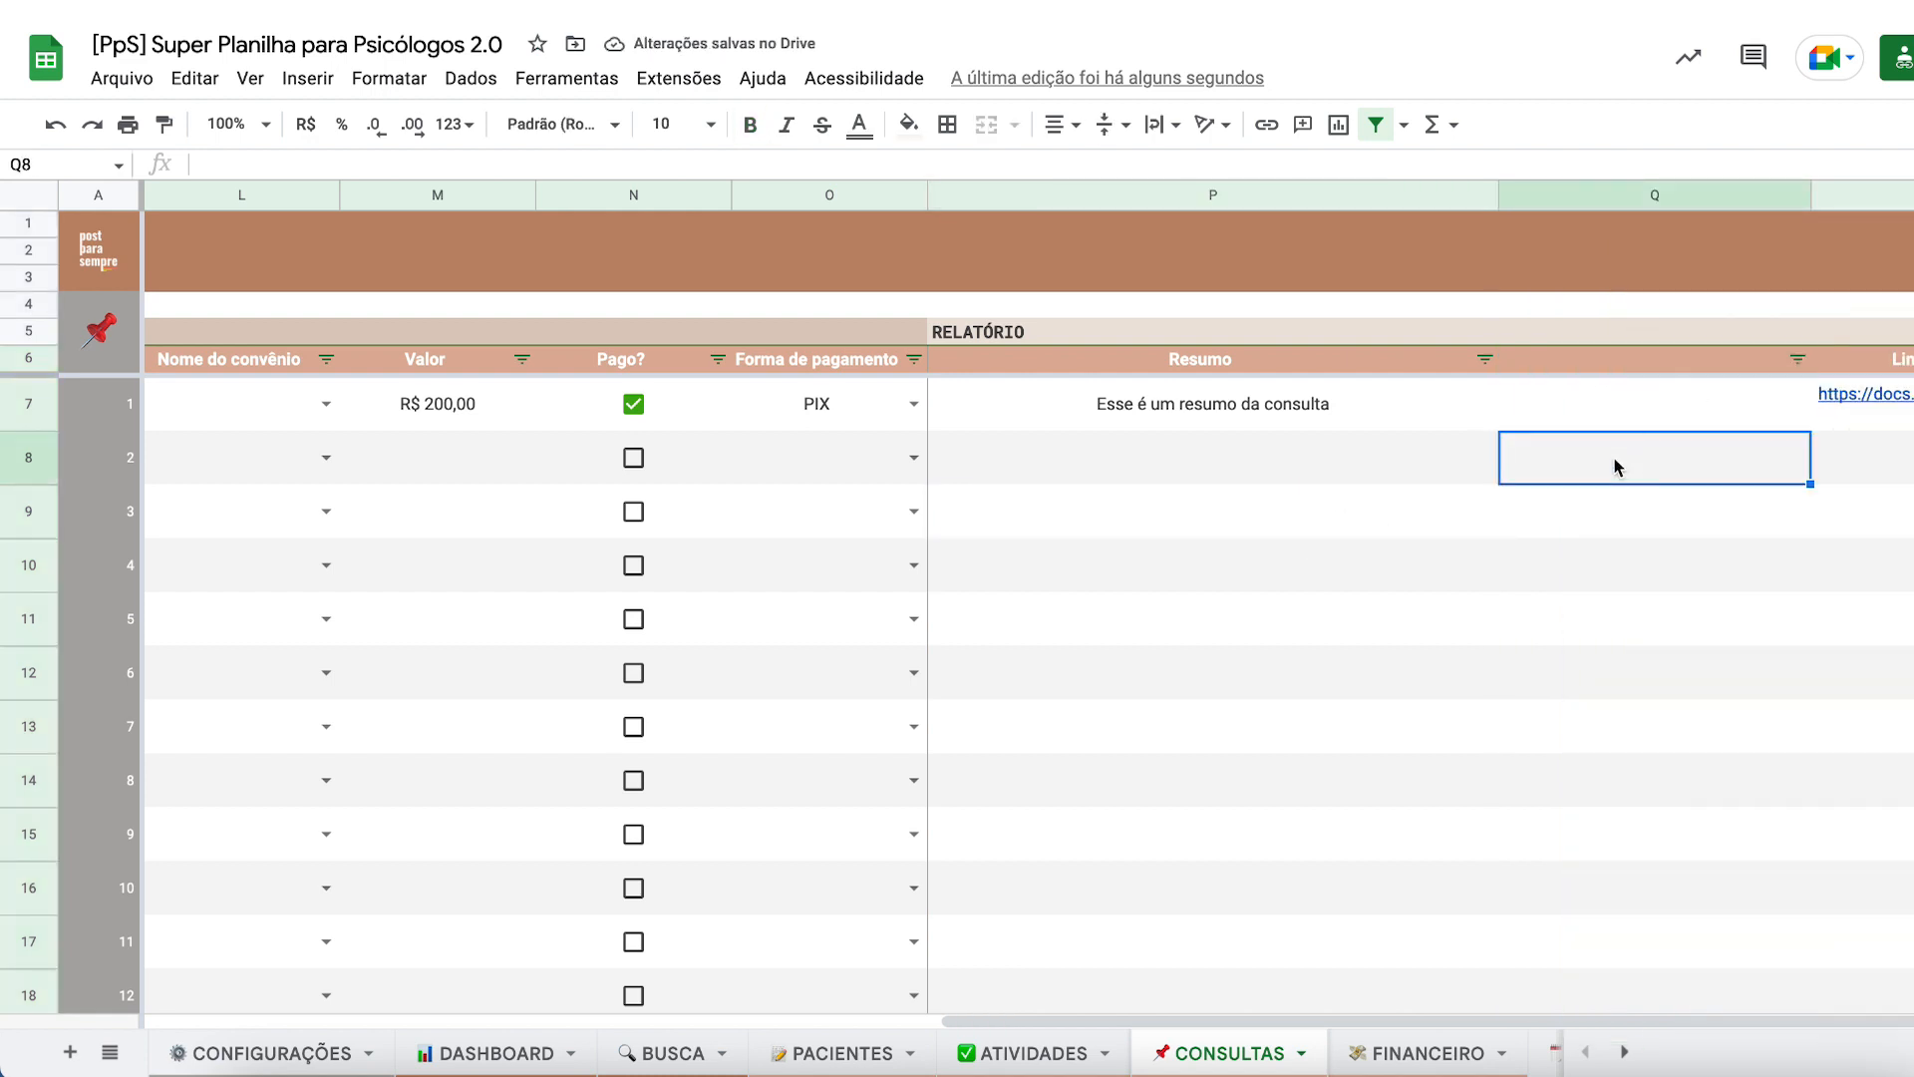
scroll(1617, 467, "right", 2)
key("ctrl+z")
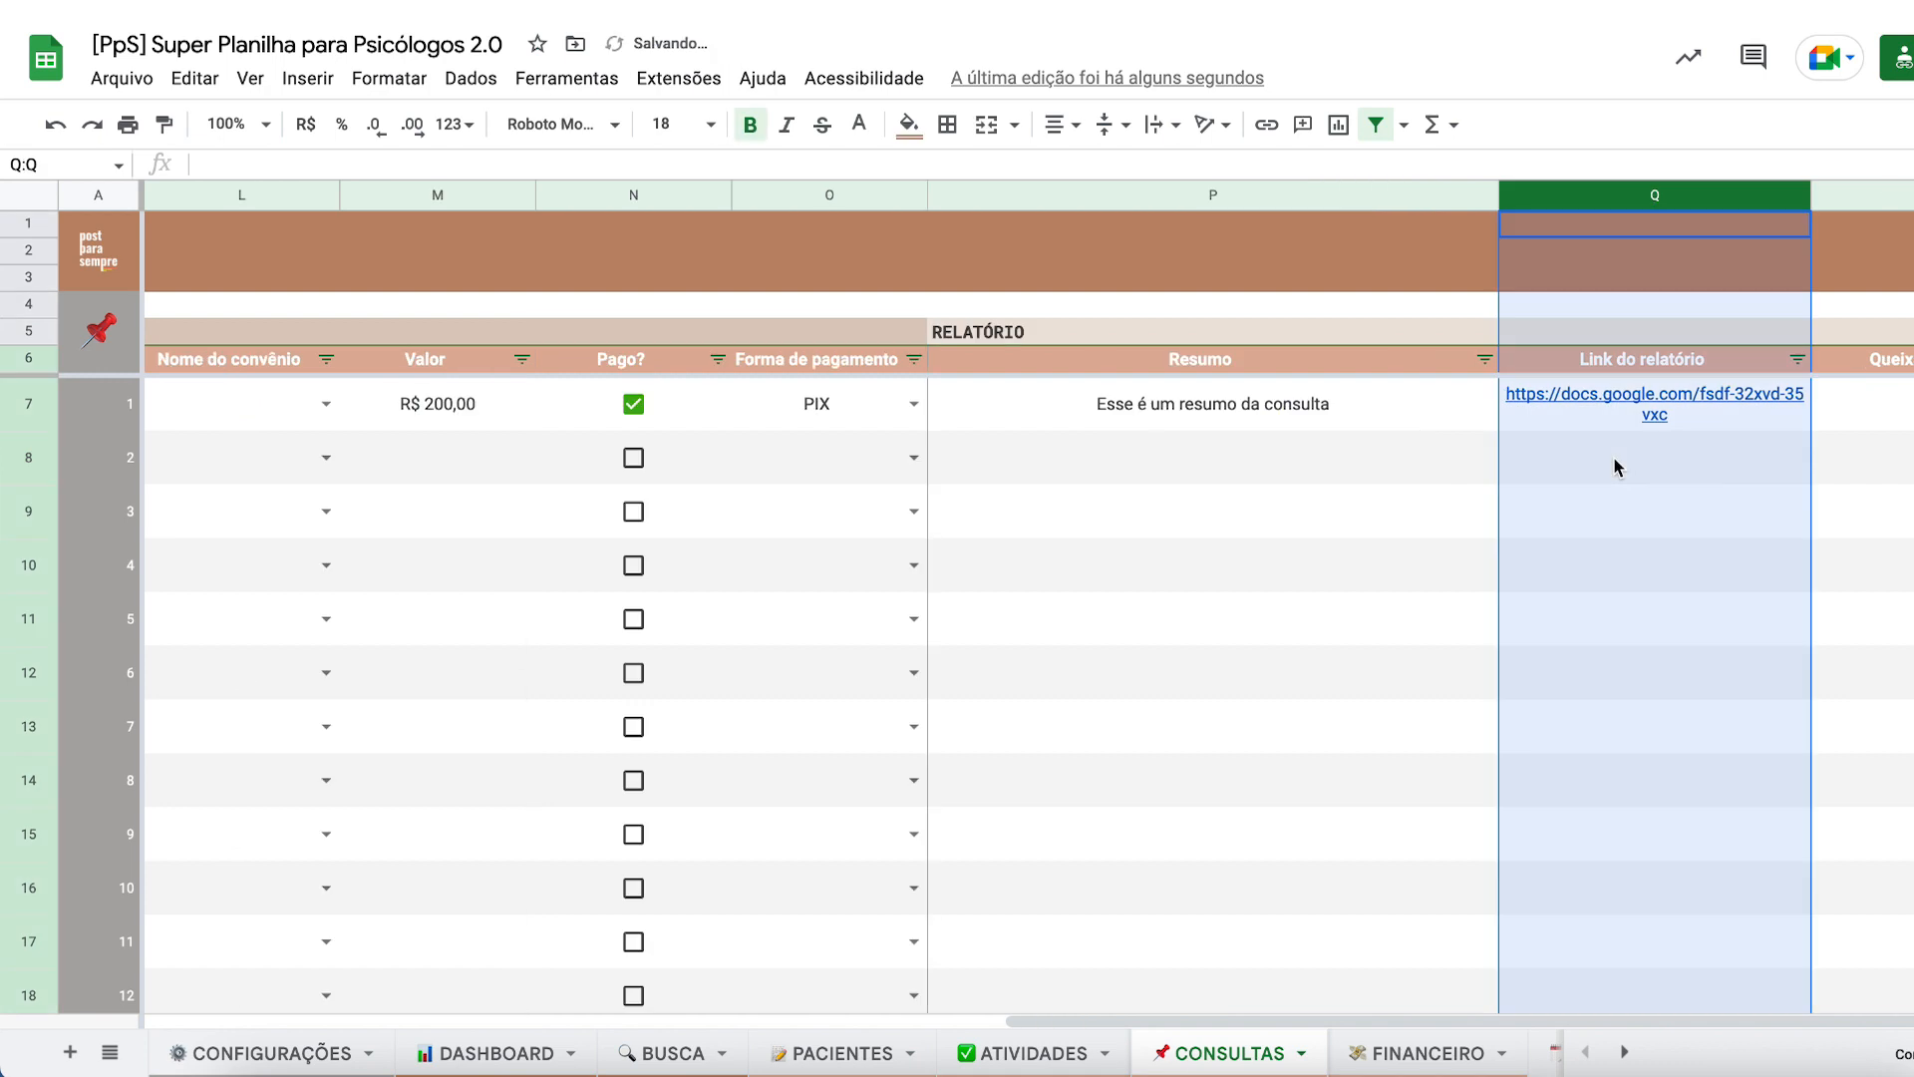
scroll(1617, 467, "left", 4)
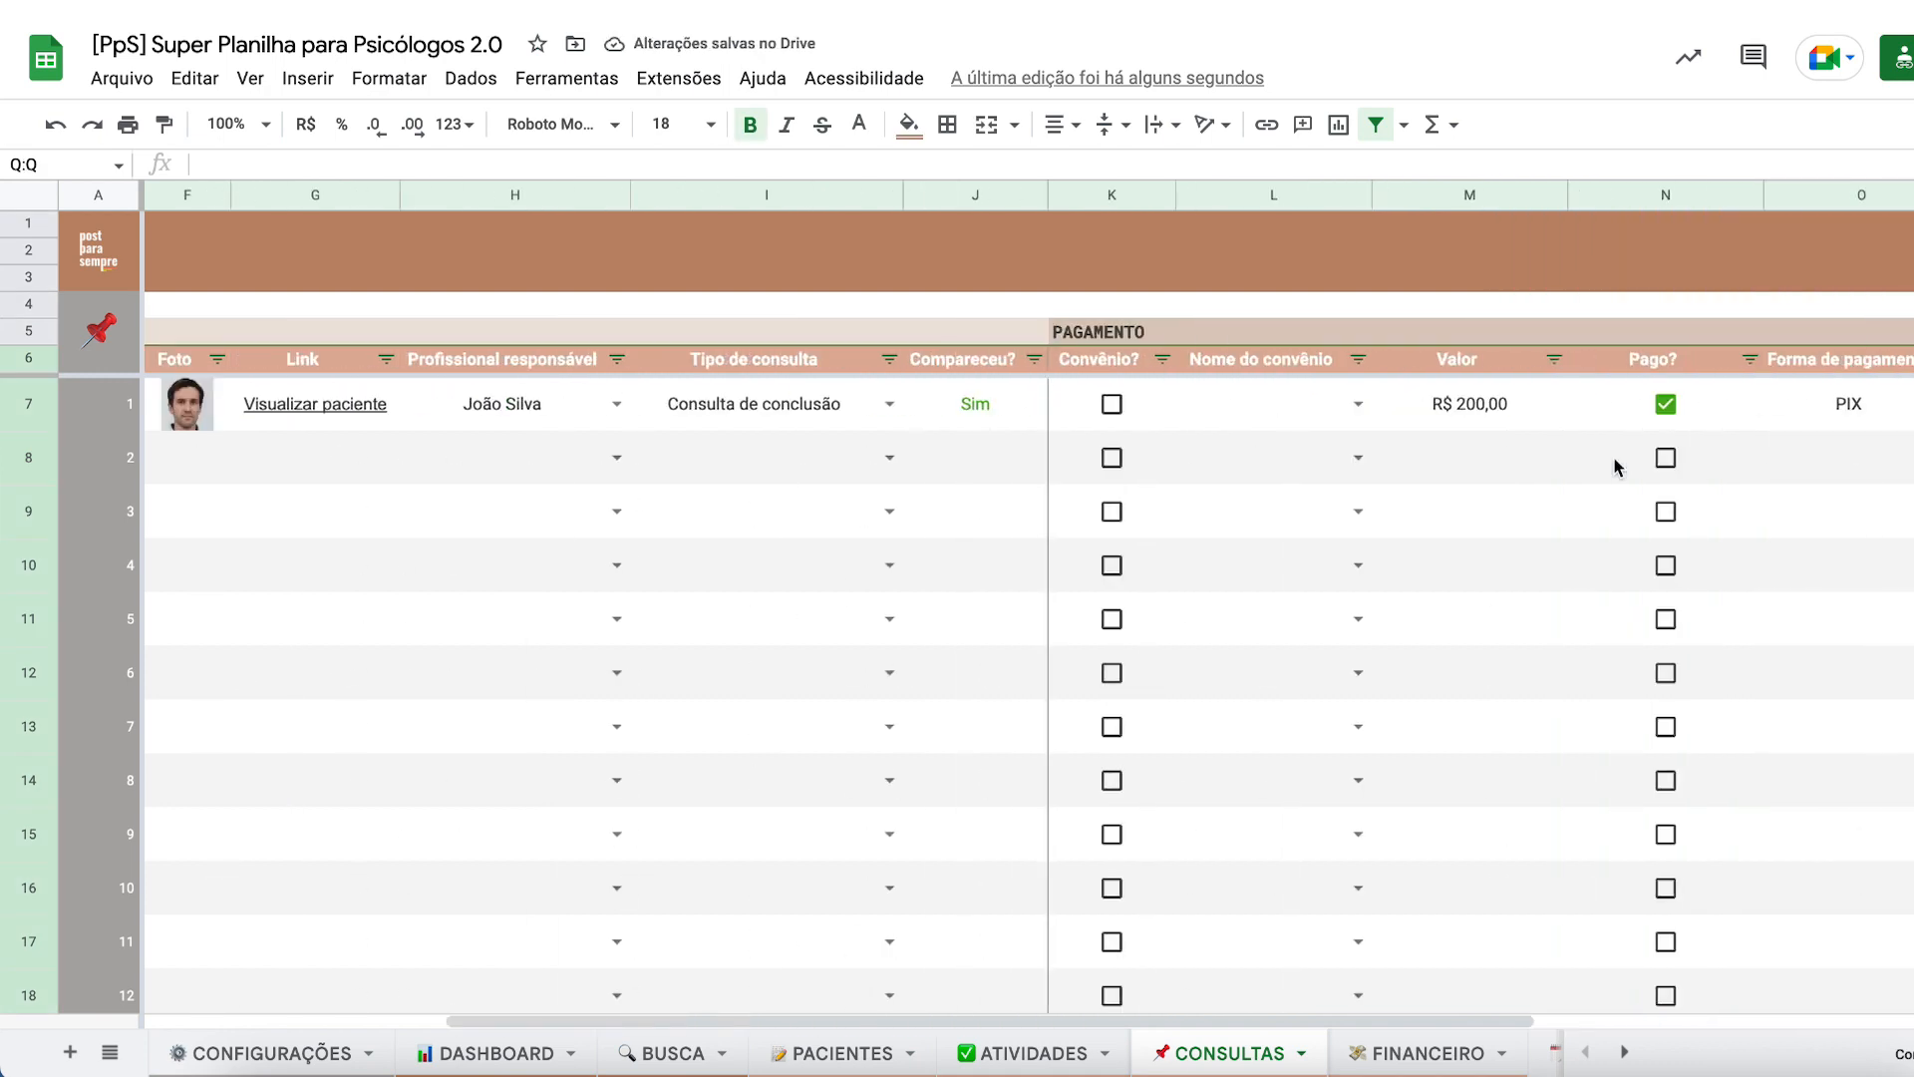
scroll(1617, 467, "left", 4)
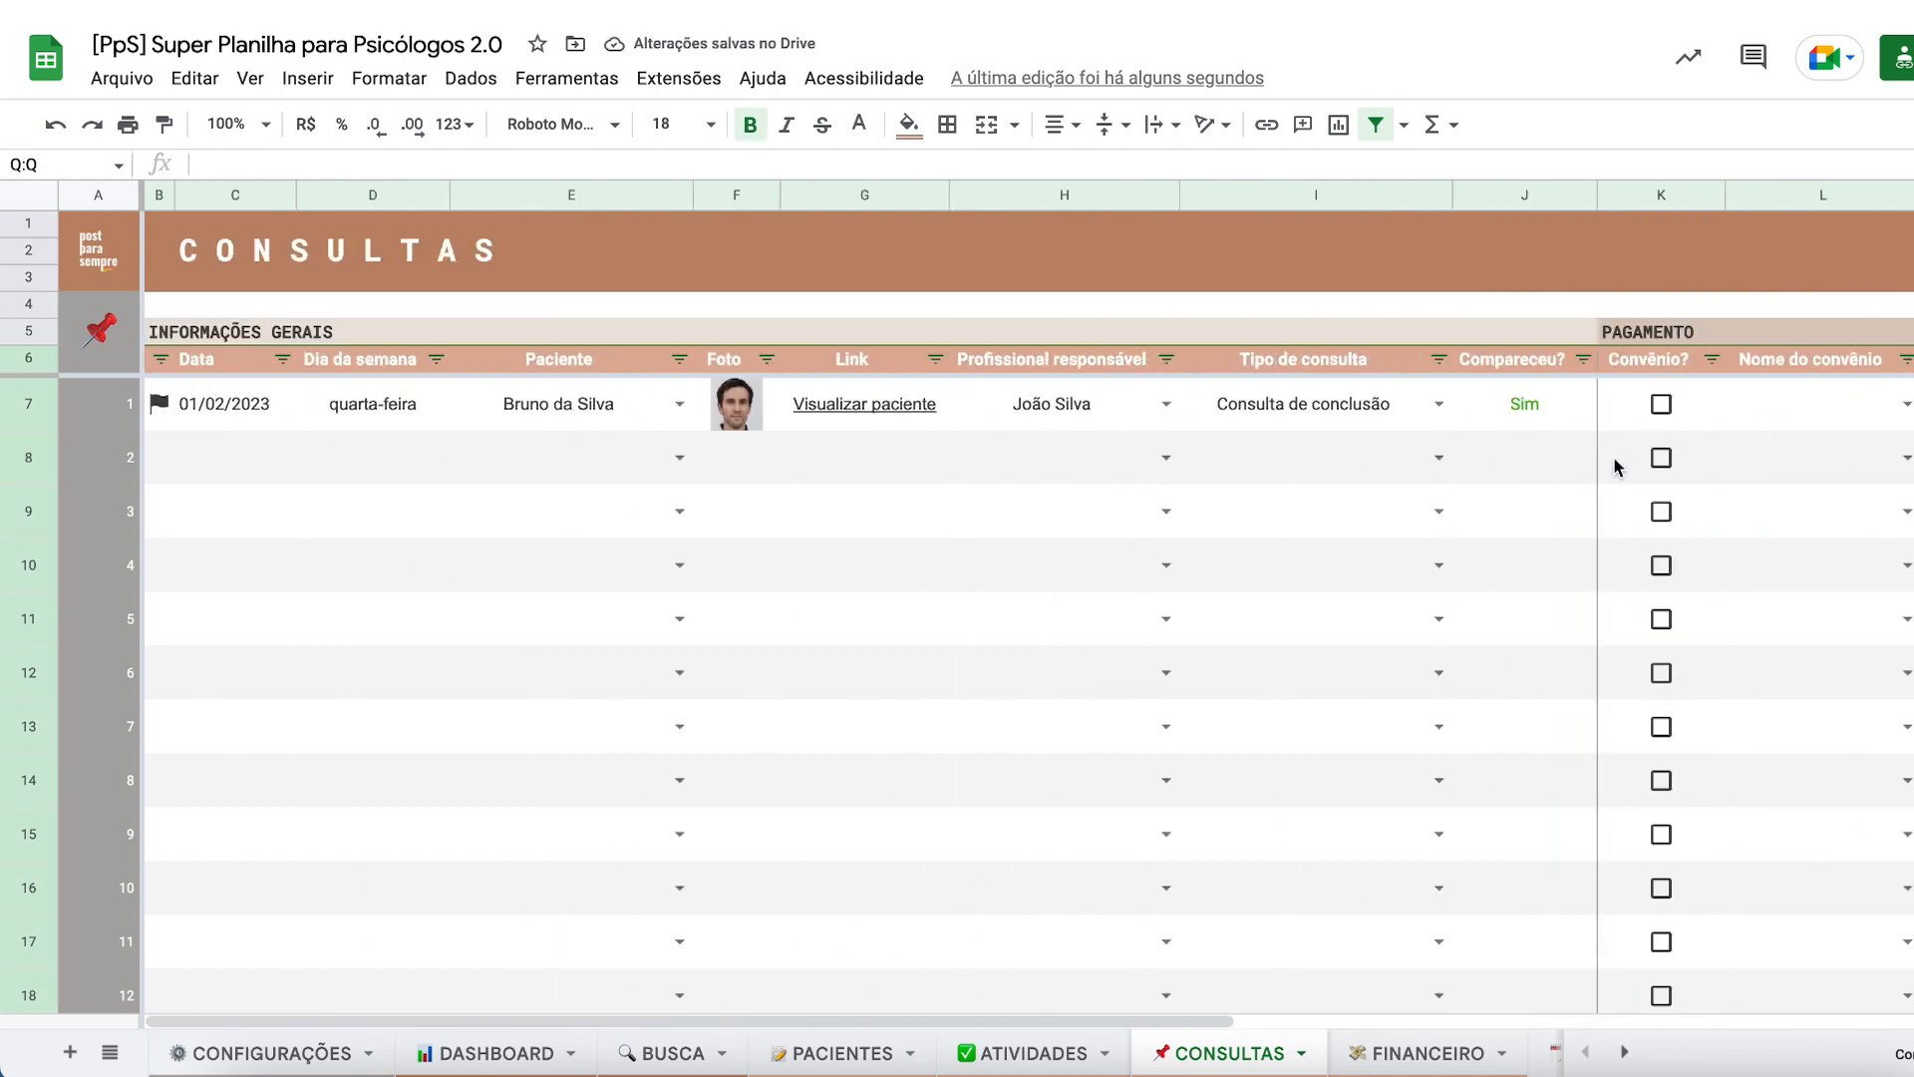
left_click(999, 454)
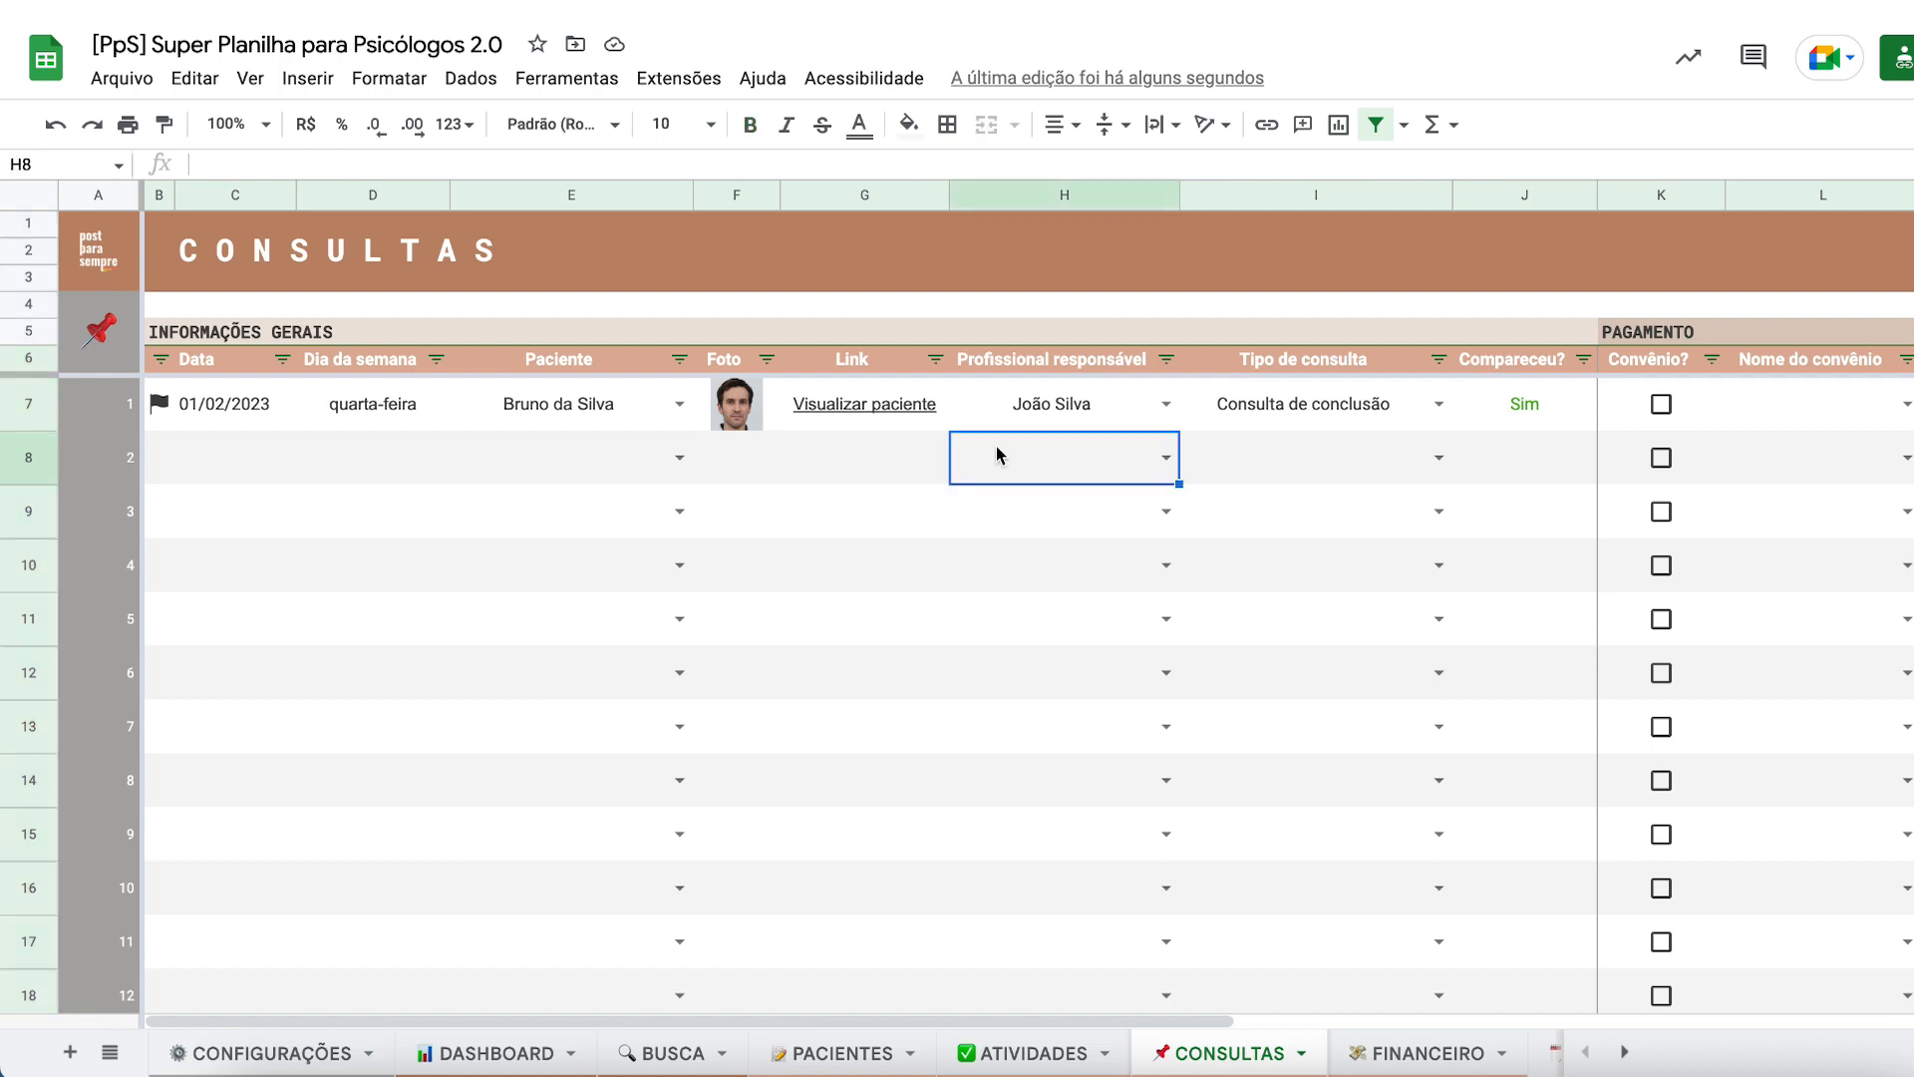